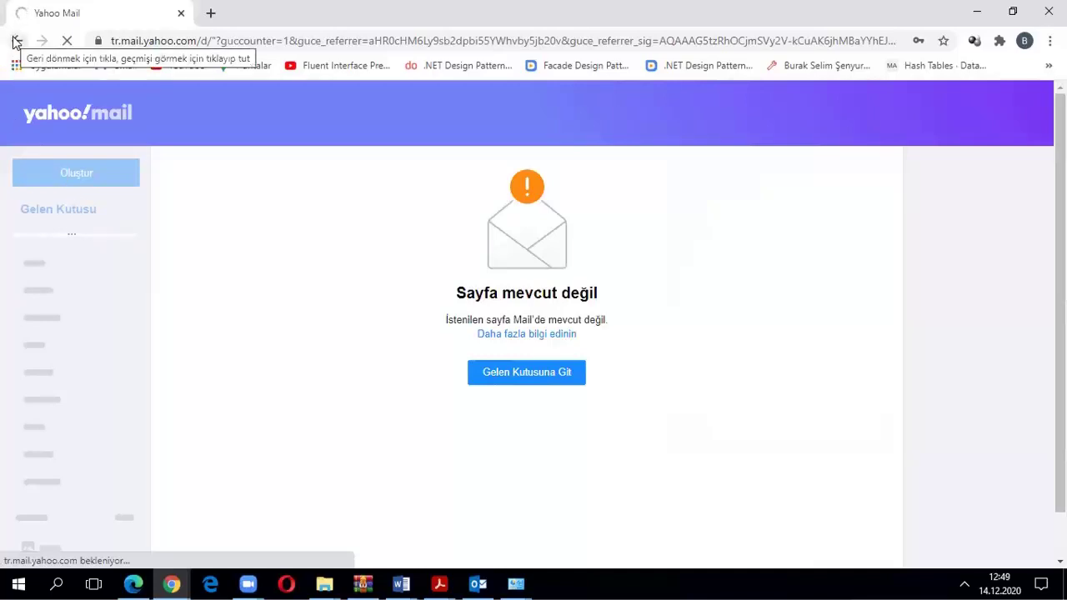
Load google.com and run a search for 'yahoo'
left_click(138, 40)
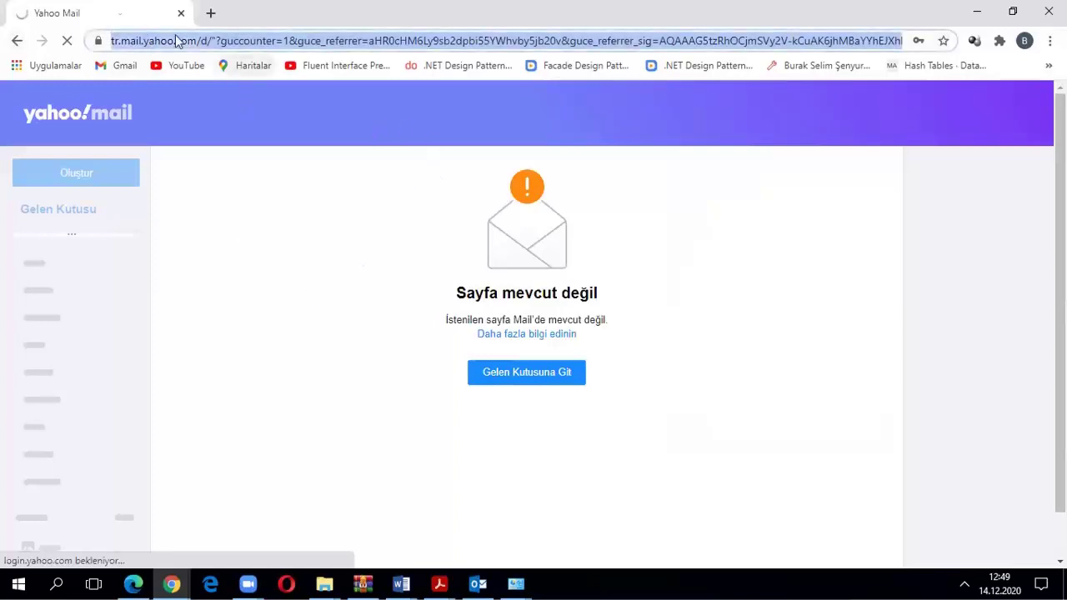
type("google.com")
key("Return")
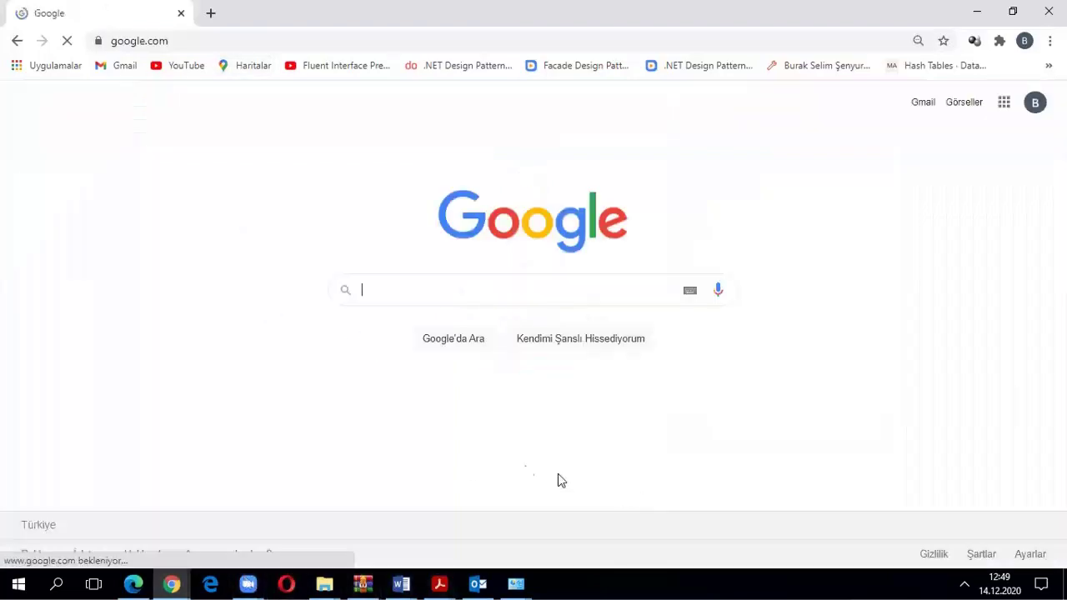
left_click(409, 293)
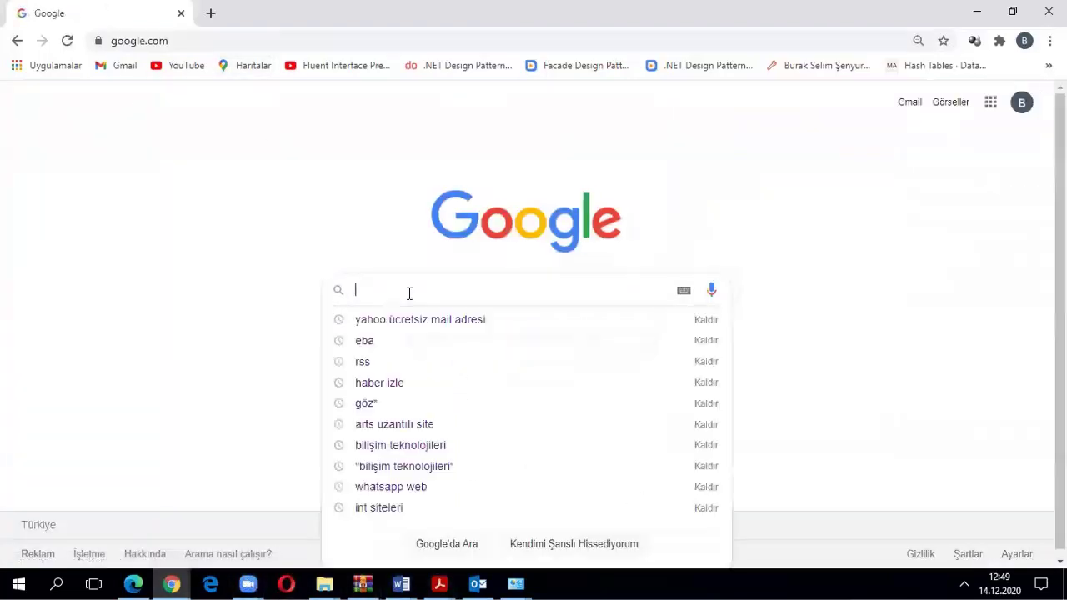
type("yahoo")
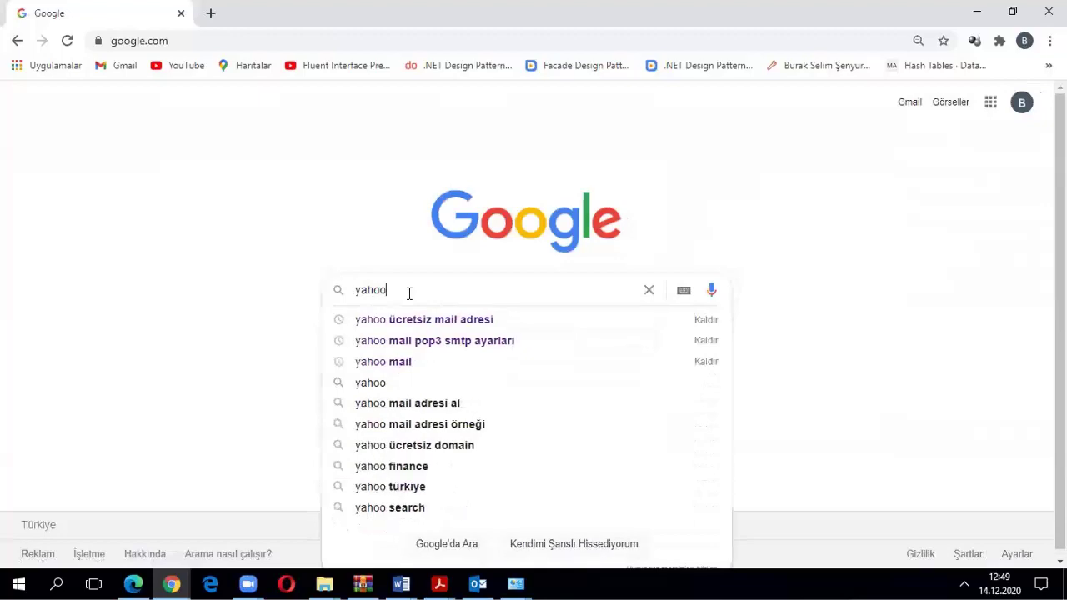
key("Return")
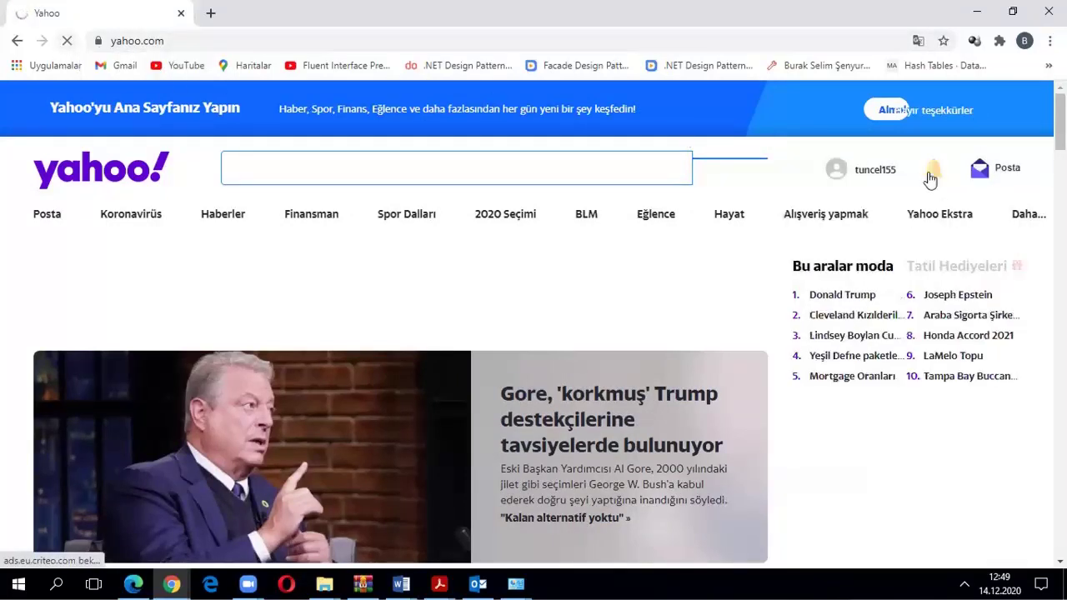
Go from the Yahoo home page to Yahoo Mail through the Posta link
mouse_move(1008, 177)
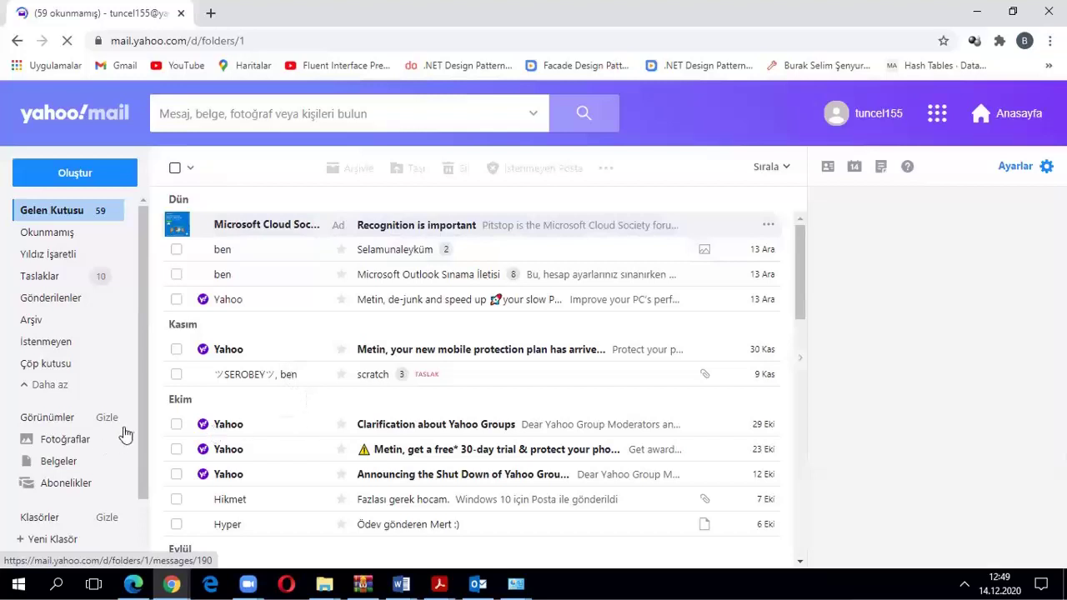
Scroll down through the inbox message list
scroll(305, 358, "down", 5)
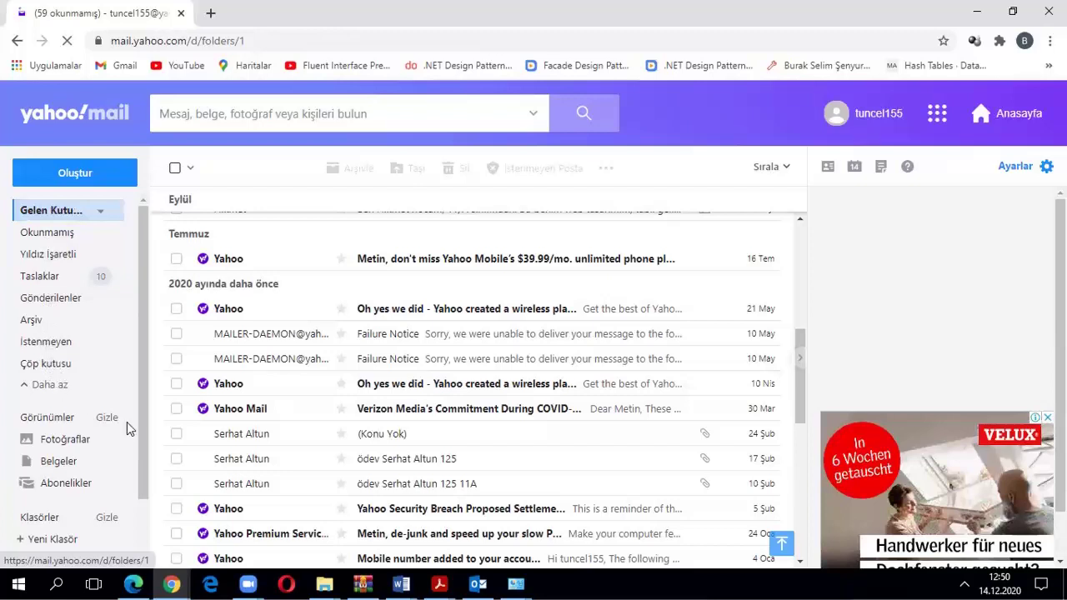
scroll(108, 484, "down", 1)
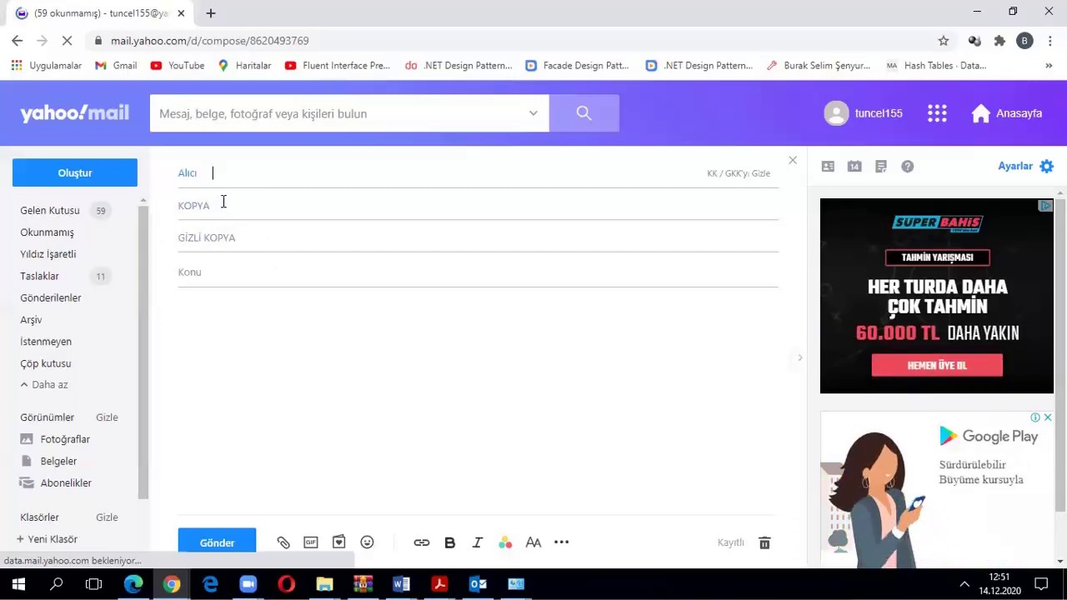
left_click(234, 211)
left_click(252, 243)
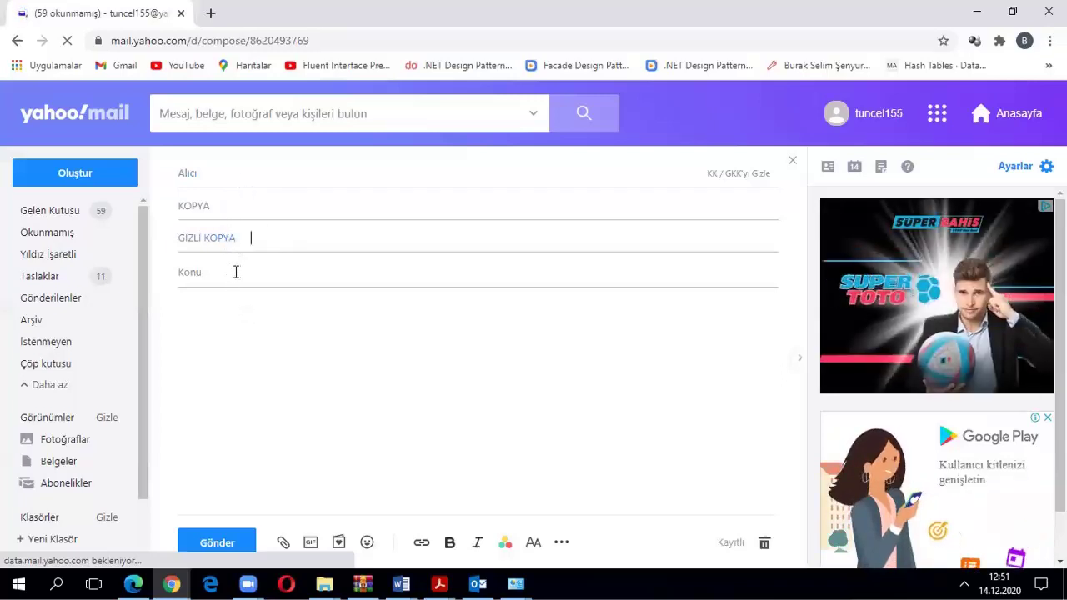
left_click(198, 272)
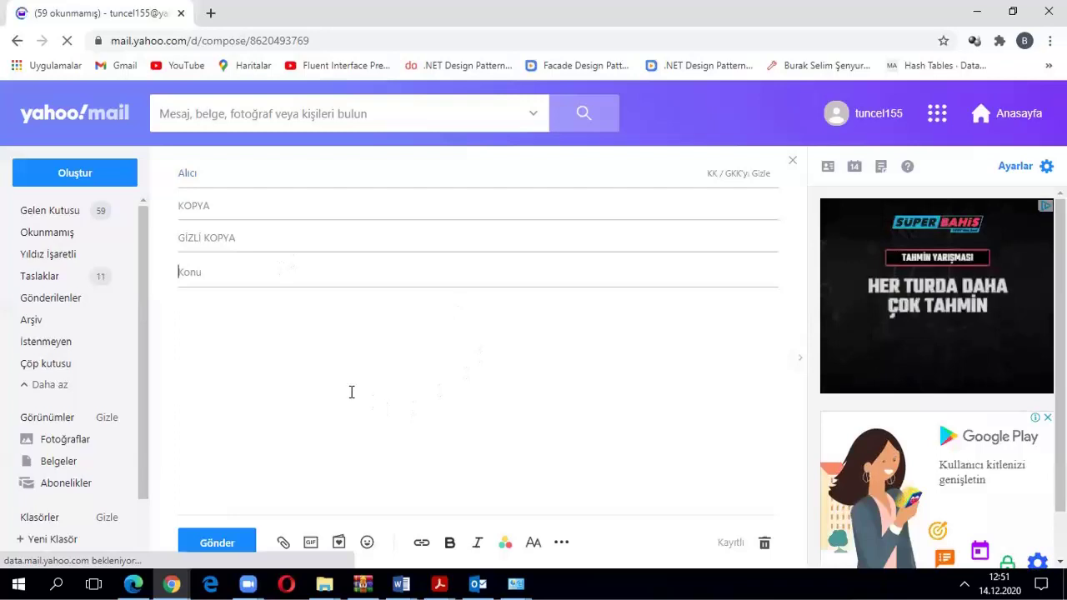
left_click(231, 176)
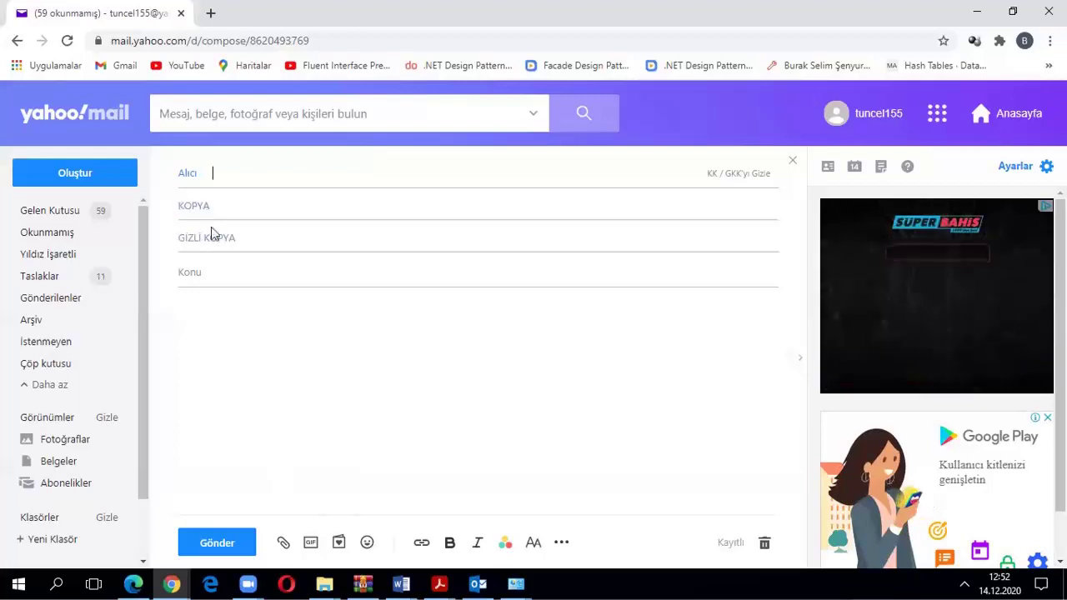
left_click(200, 273)
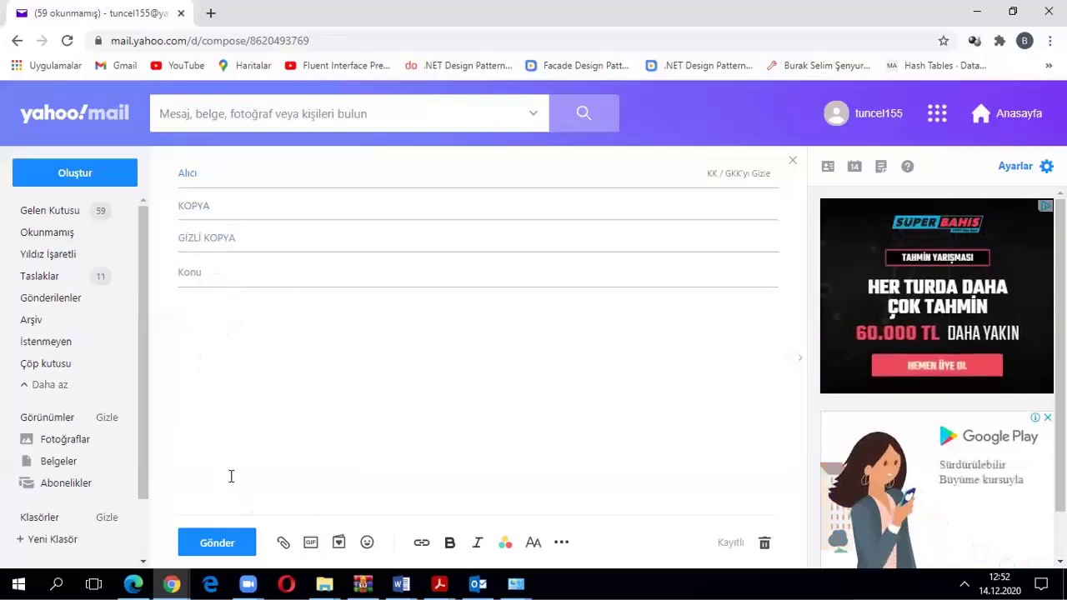
left_click(217, 309)
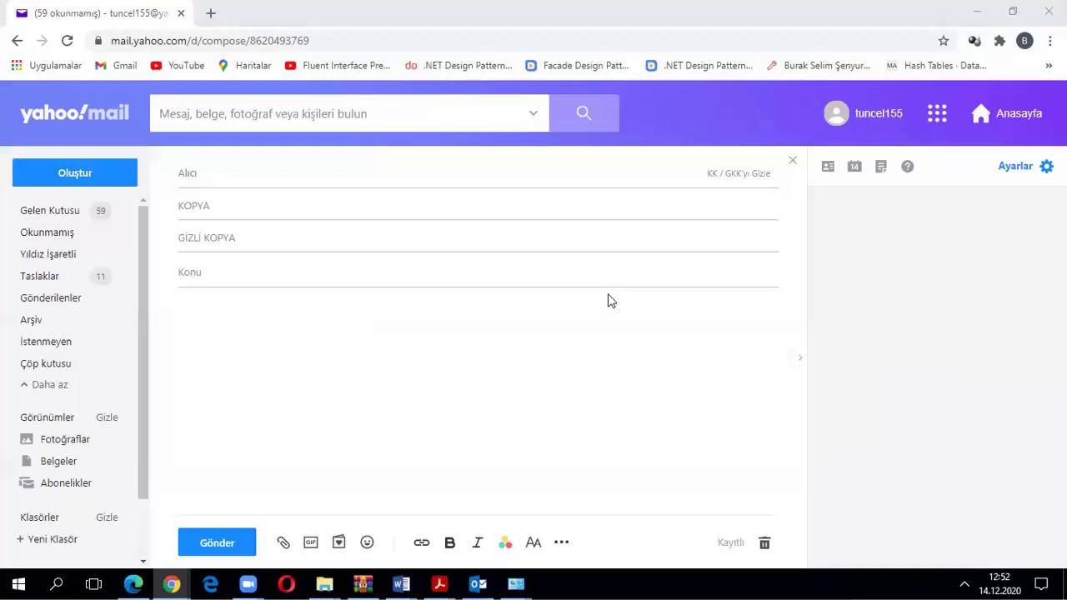
left_click(235, 171)
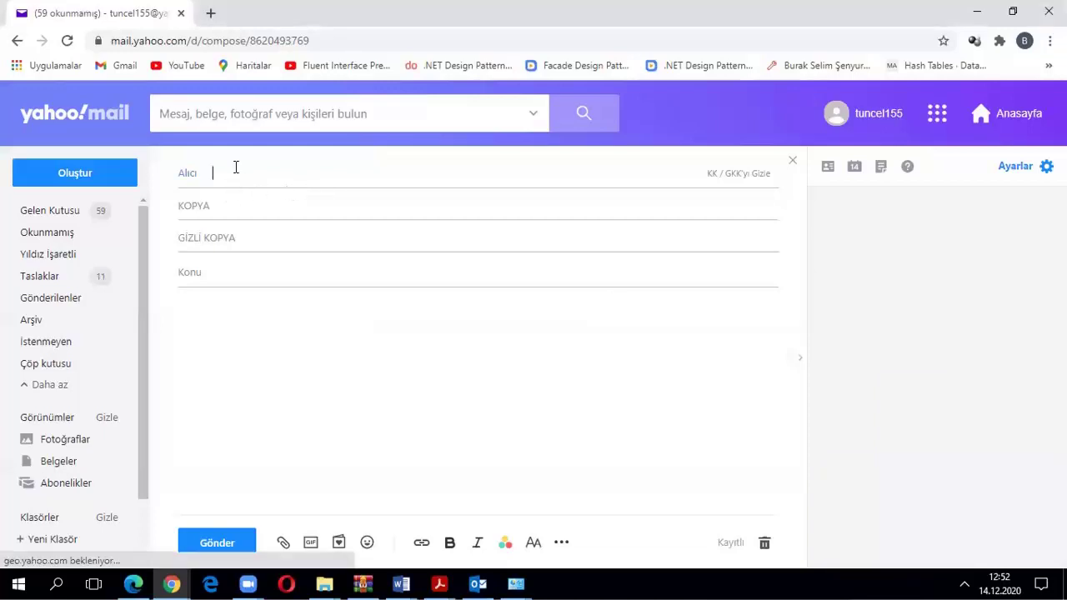
Paste the first recipient's e-mail address and leave the KOPYA line empty
right_click(237, 171)
left_click(275, 260)
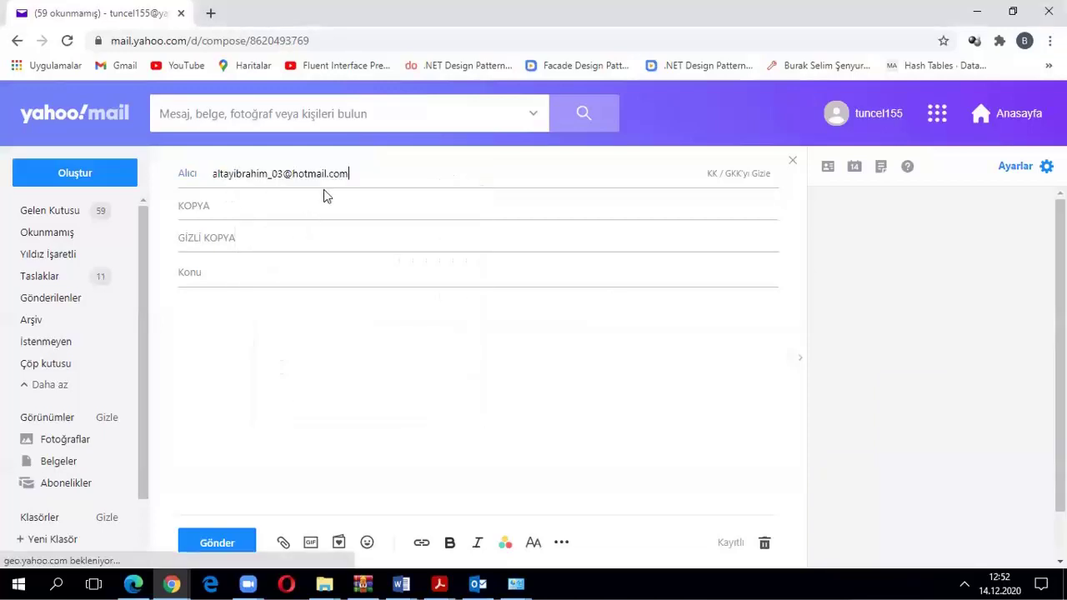
left_click(255, 200)
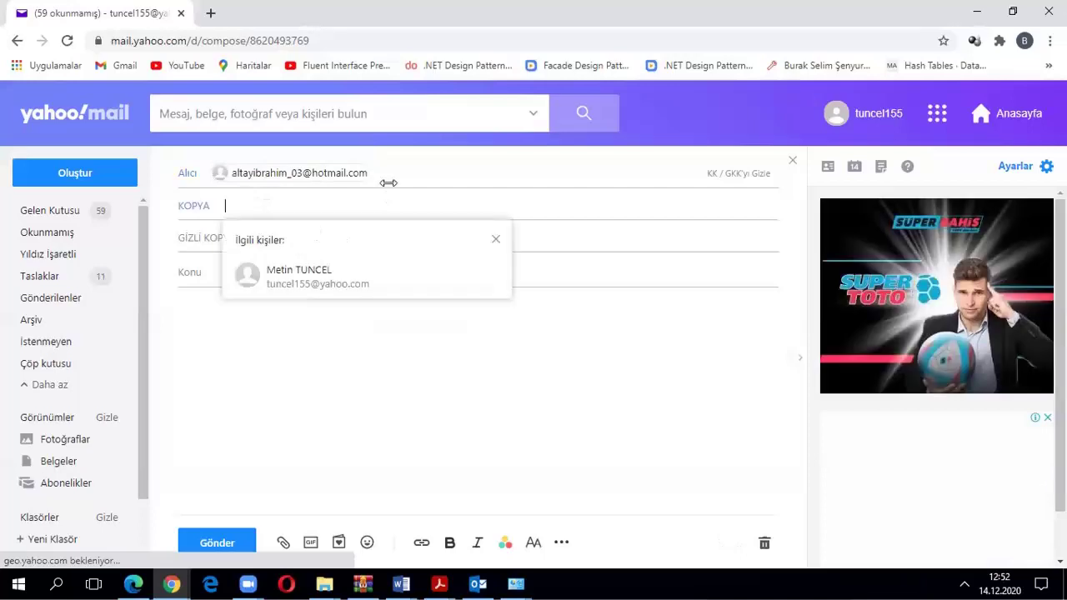
key("alt+Tab")
key("ctrl+v")
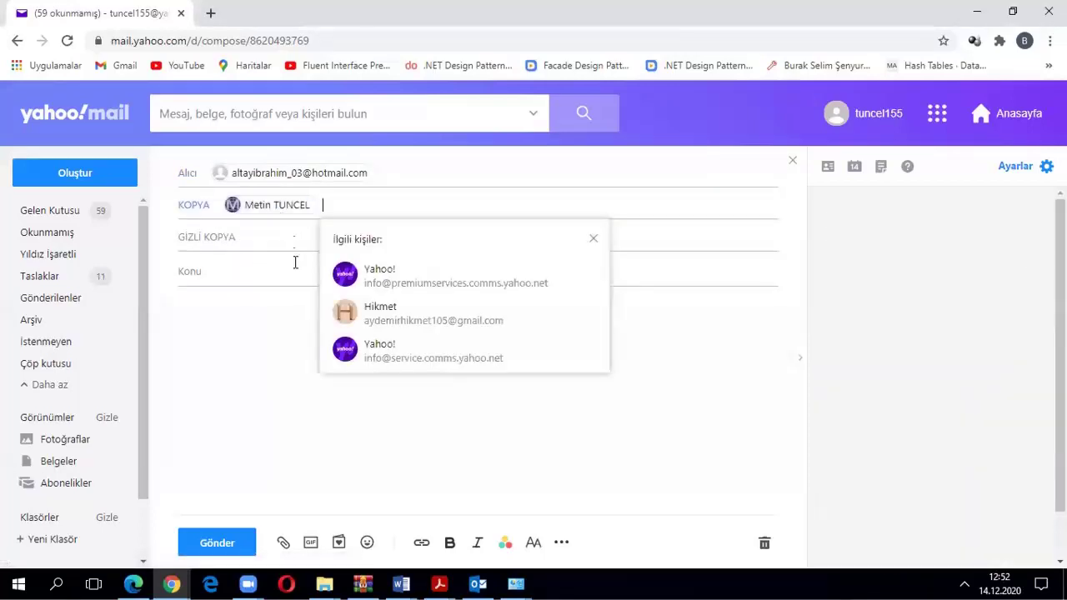
left_click(315, 205)
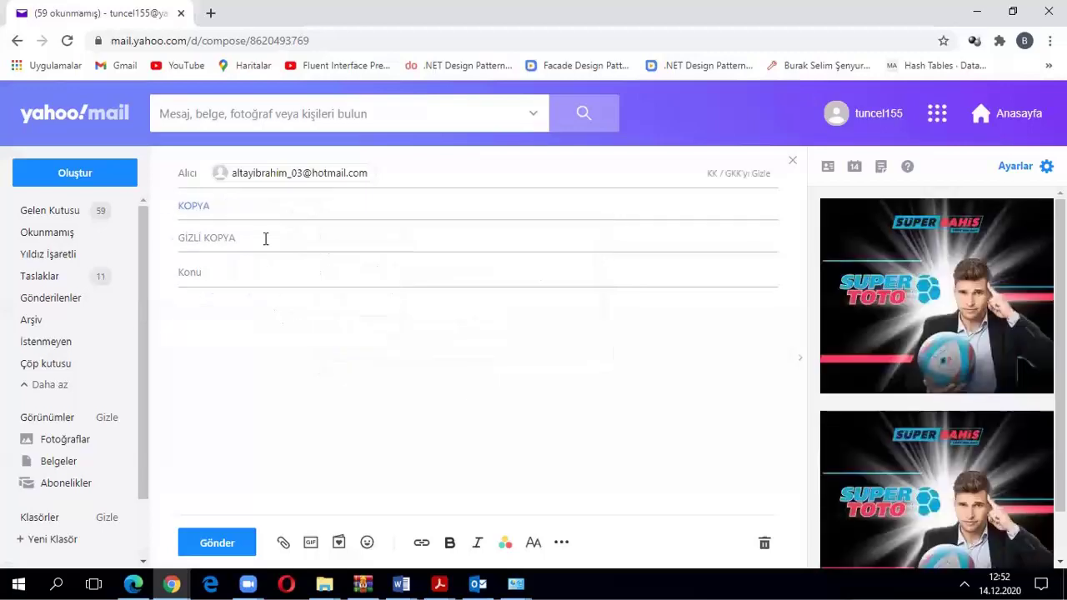
Enter the subject 'İnternet ve E-Posta Yönetimi', correcting a typo
left_click(328, 280)
type("Internet v")
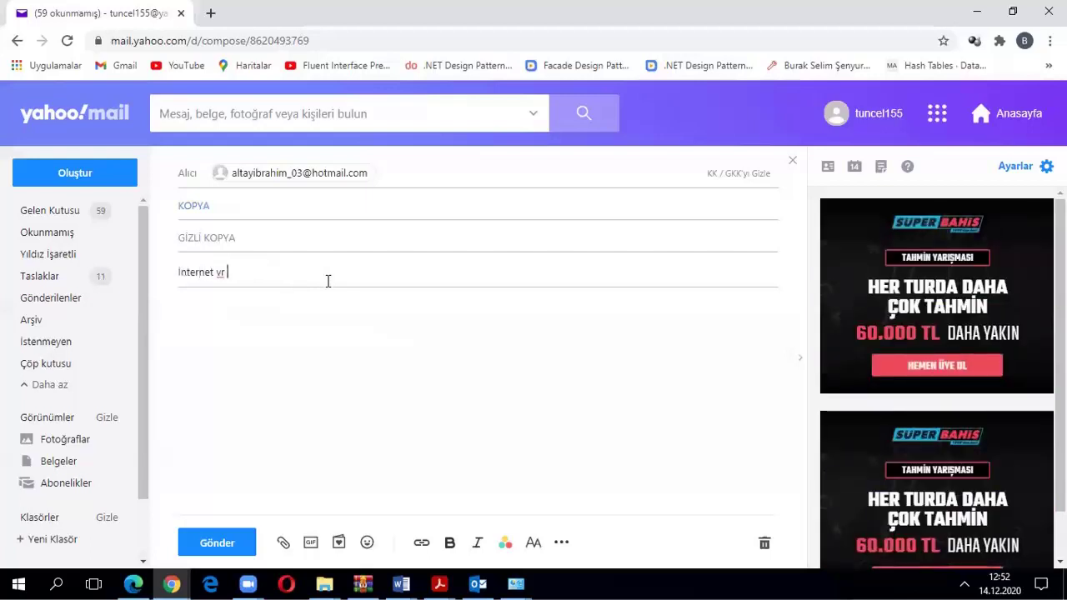
type("E")
key("BackSpace")
type("e")
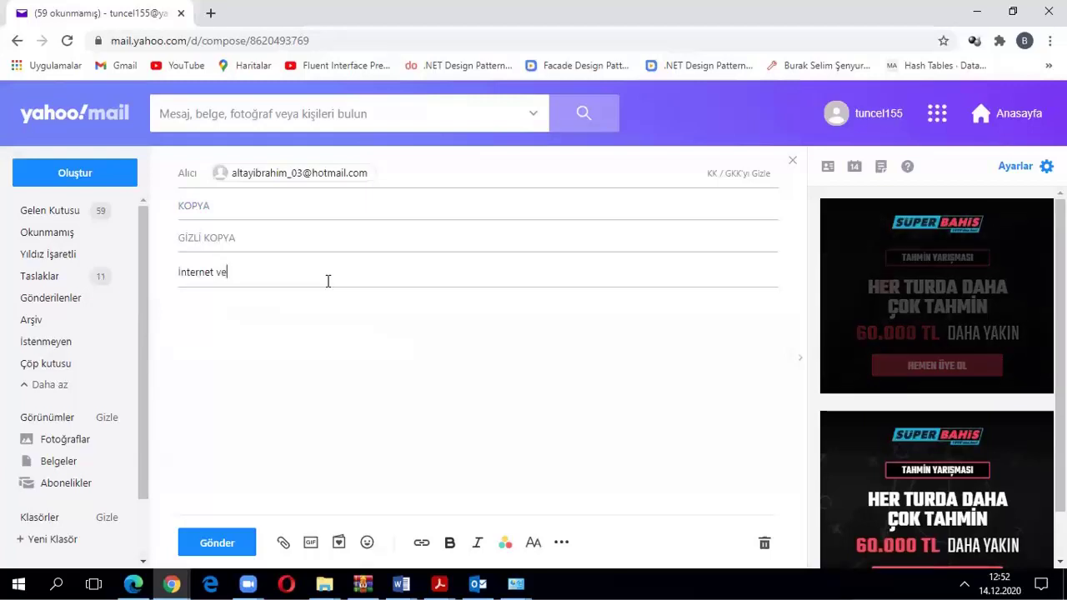
type(" E-P")
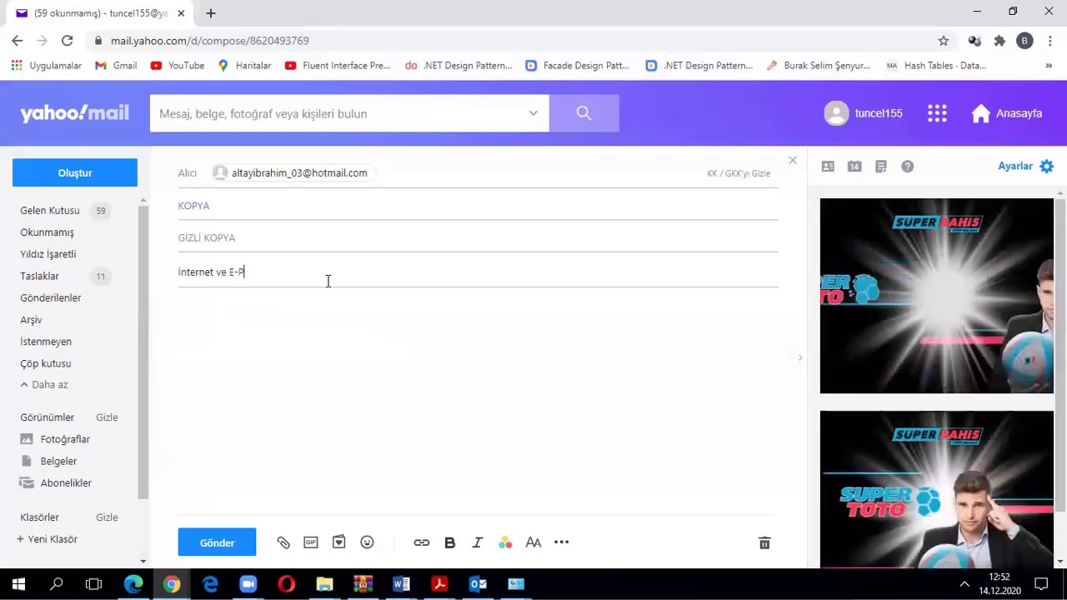
type("osta")
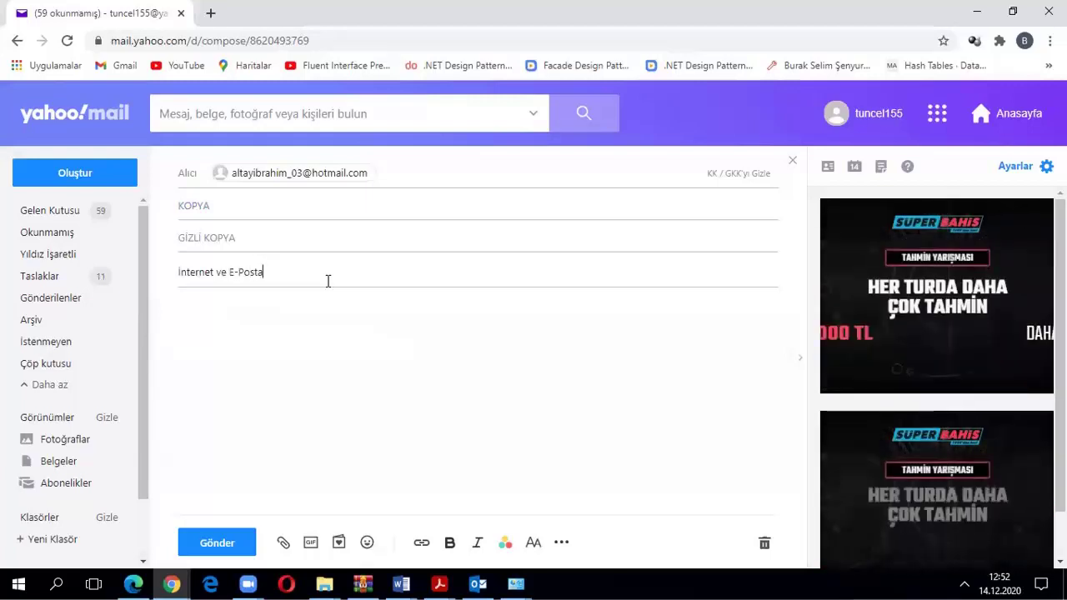
type(" Yönetimi")
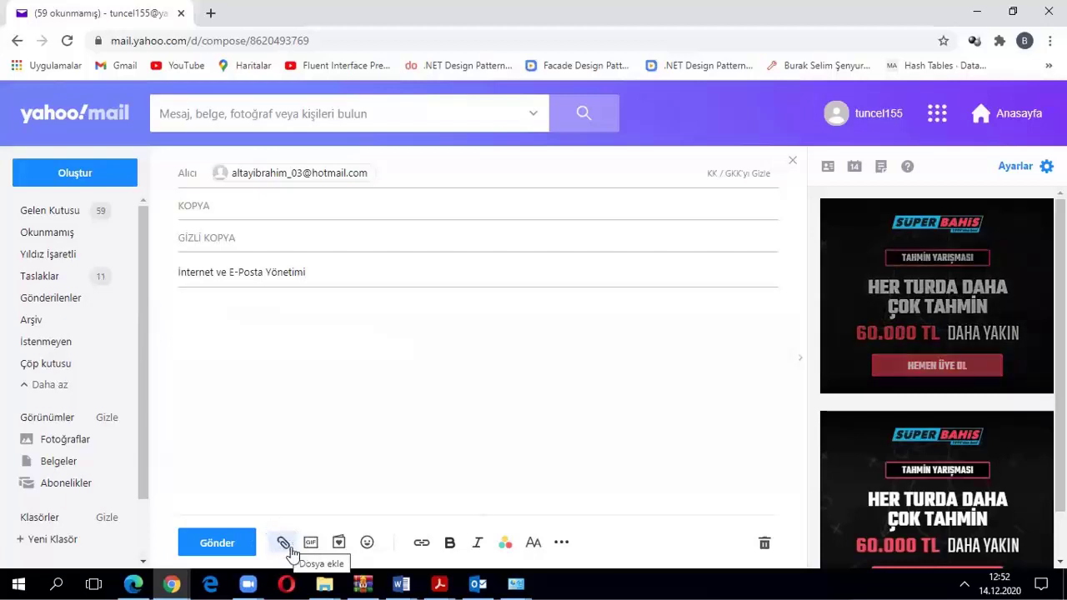
Attach a file from the computer, browsing the Masaüstü folder for my_resizer.jpg
left_click(284, 543)
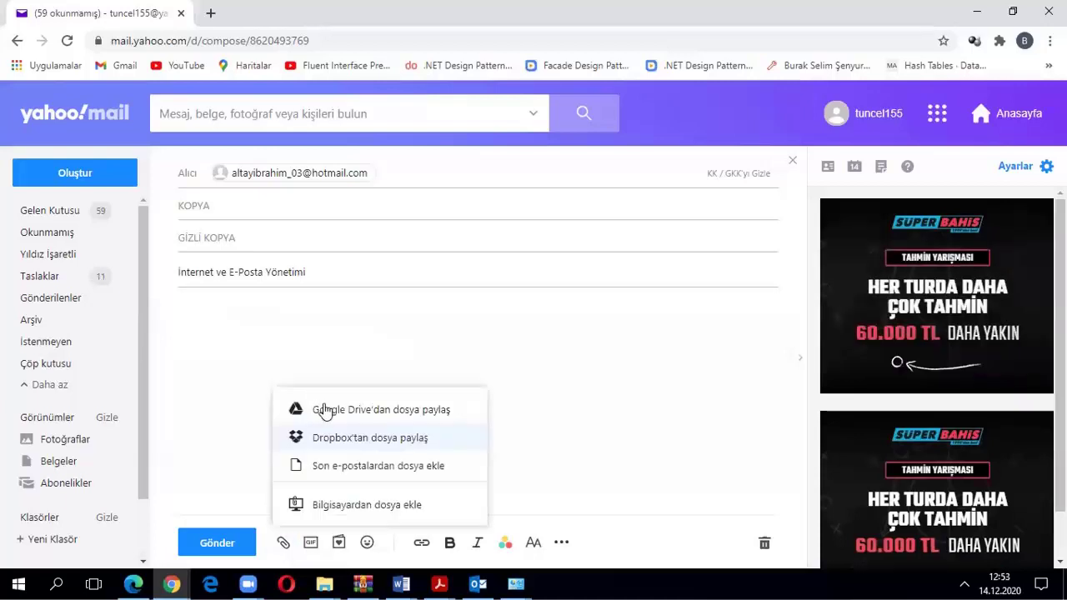
left_click(354, 505)
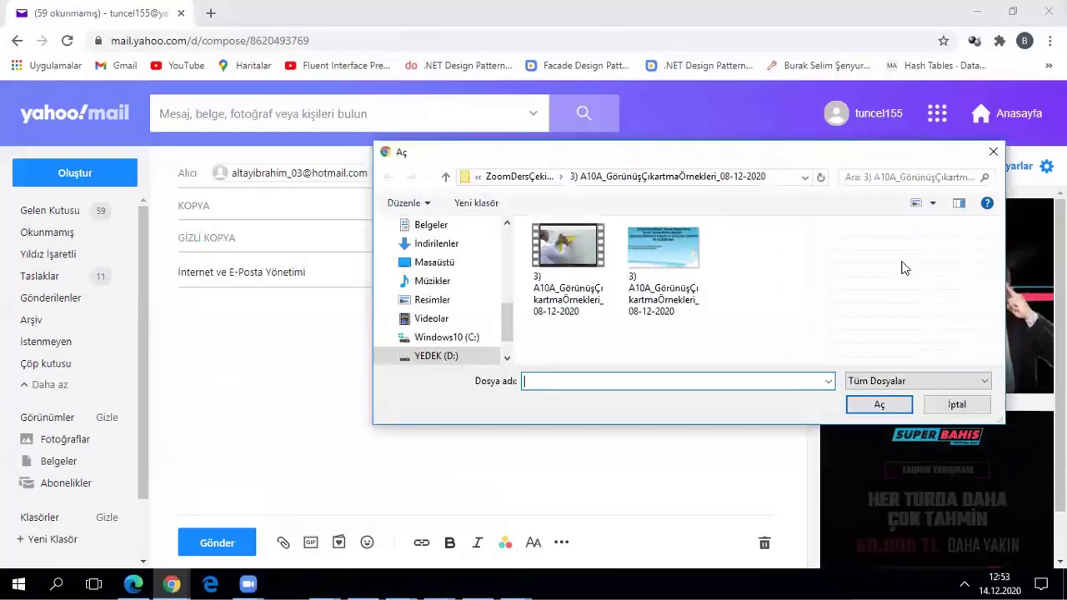
left_click(435, 264)
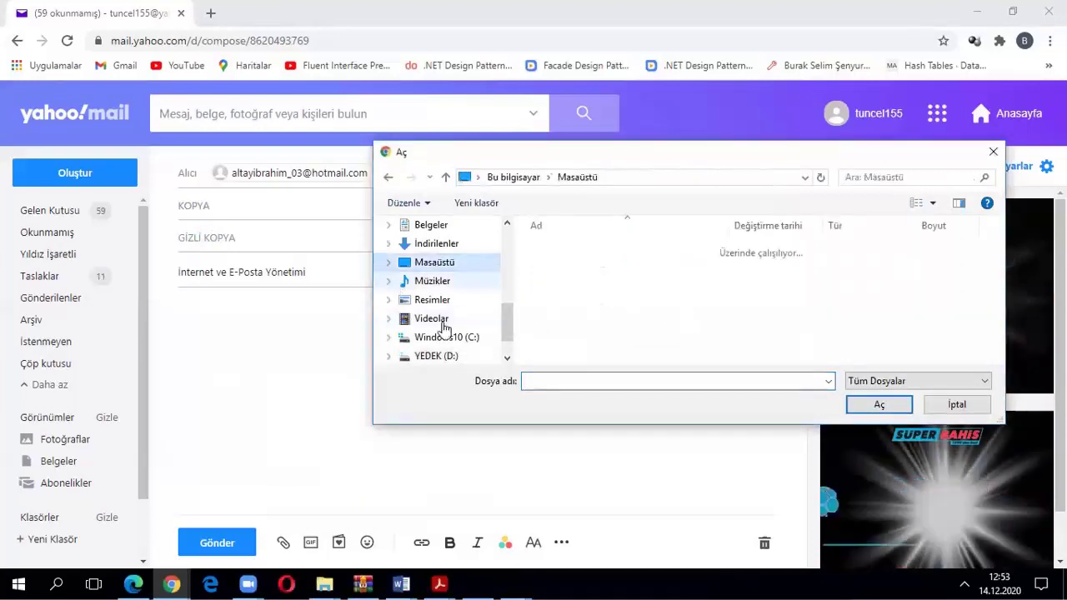
scroll(494, 323, "down", 1)
scroll(491, 325, "up", 3)
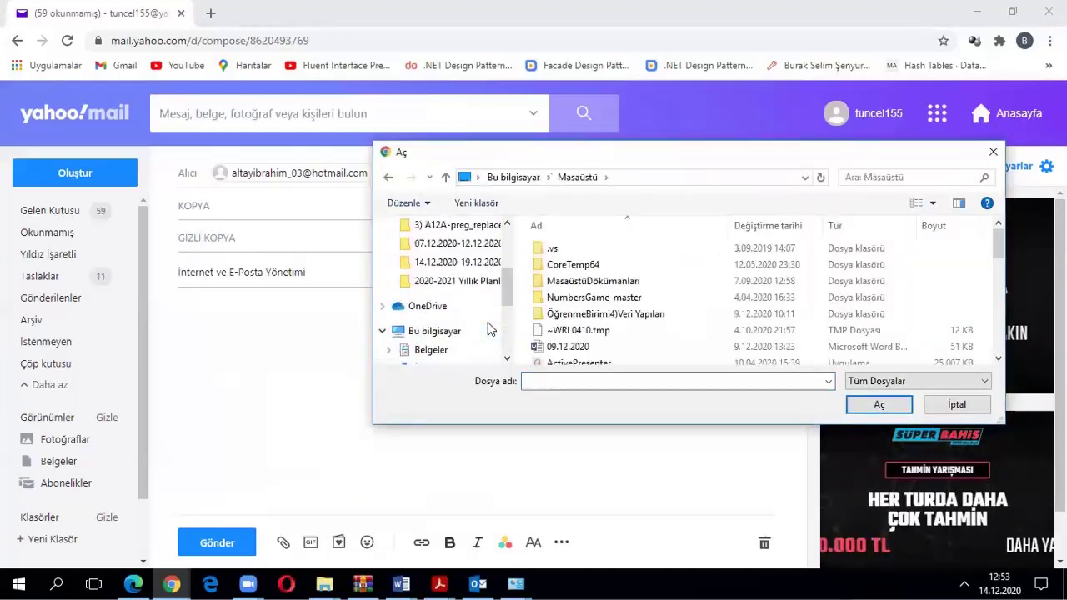
scroll(490, 329, "up", 2)
scroll(489, 321, "down", 2)
scroll(489, 318, "up", 4)
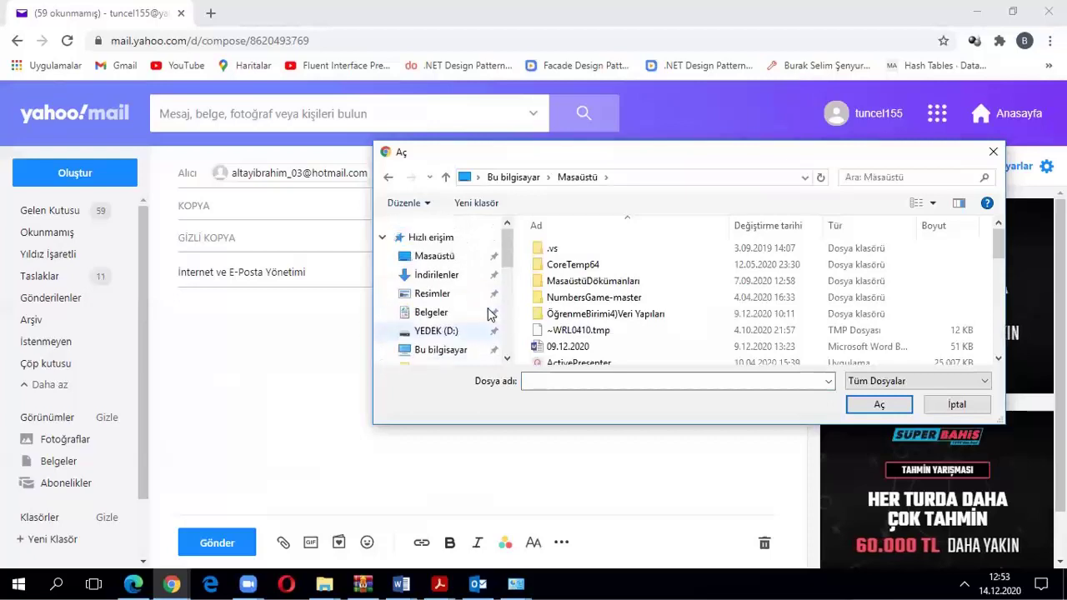
scroll(488, 321, "down", 8)
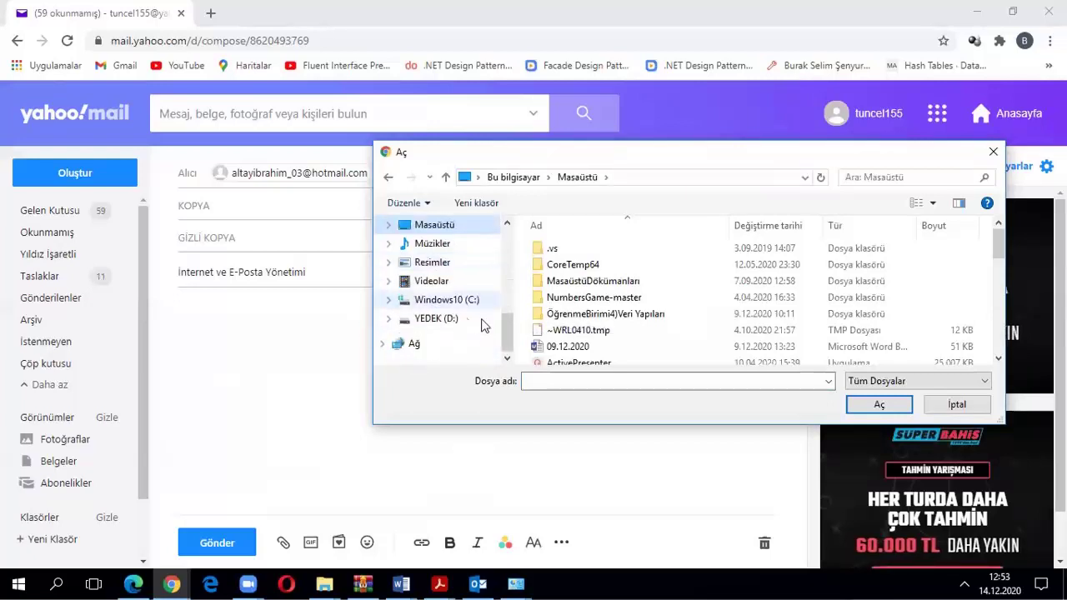
scroll(475, 321, "up", 2)
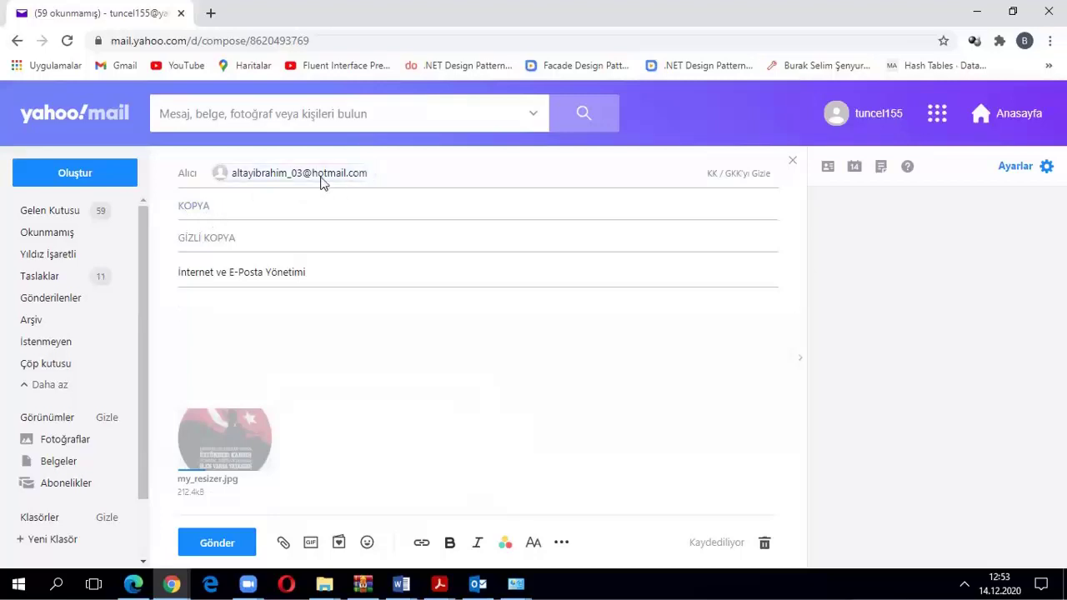
Add a saved contact as a second main recipient by typing 't' and picking the suggestion
left_click(387, 172)
type("tu")
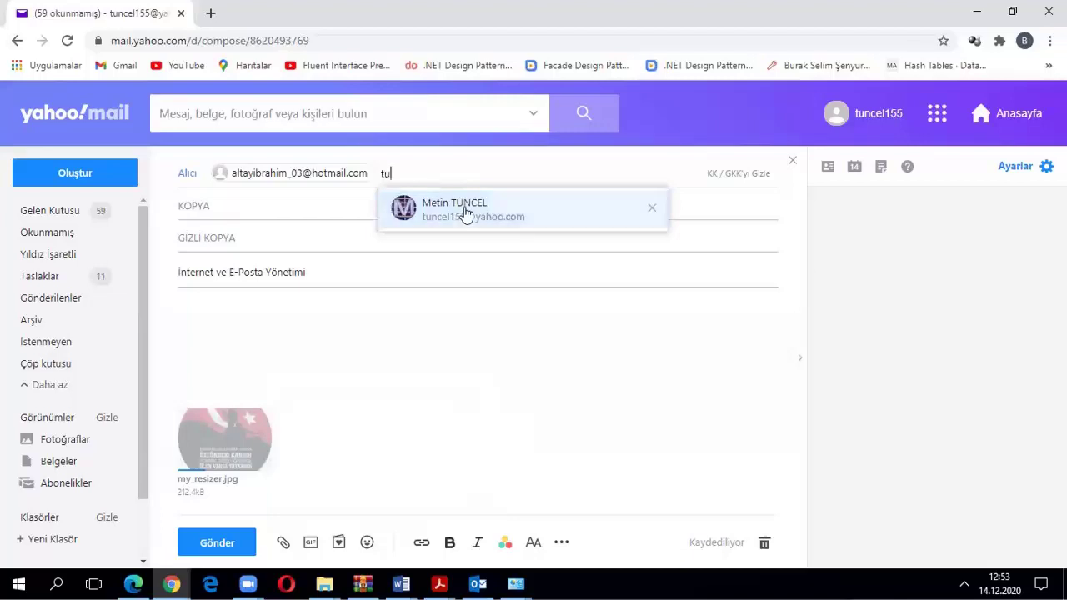
left_click(464, 208)
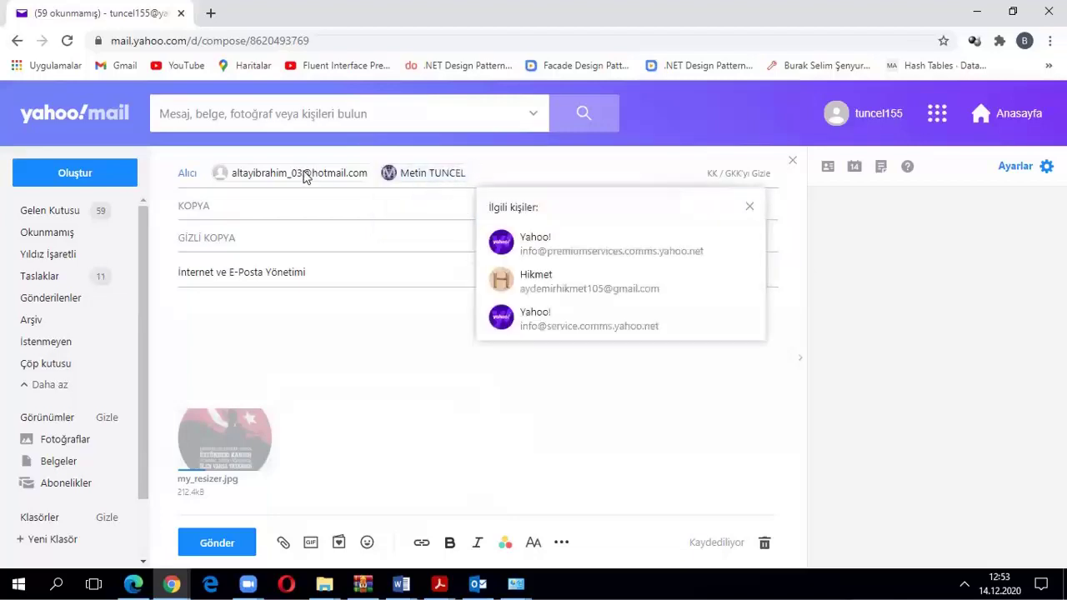
left_click(276, 178)
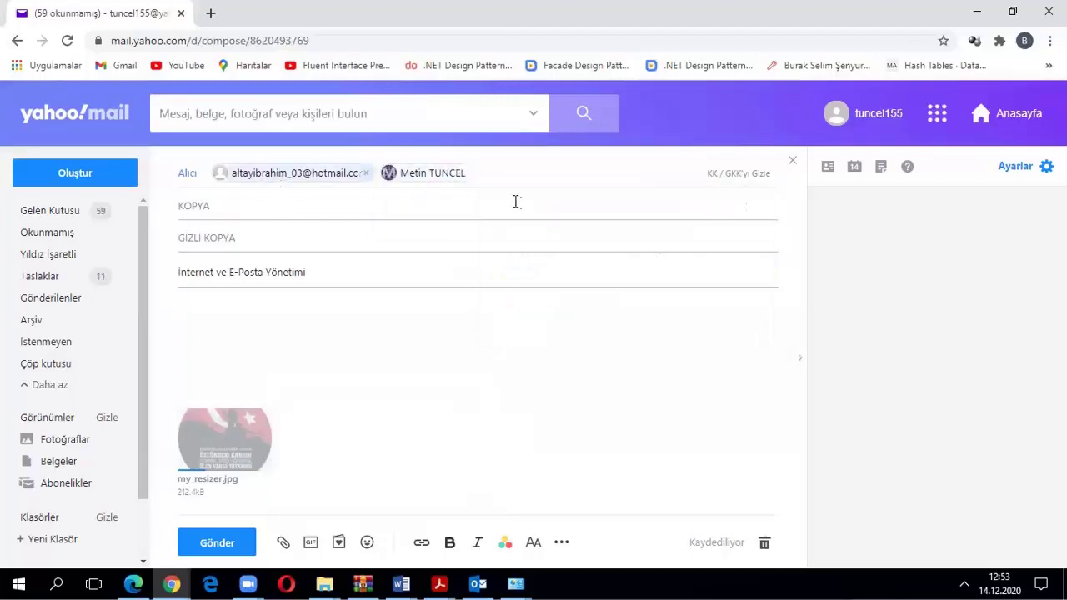
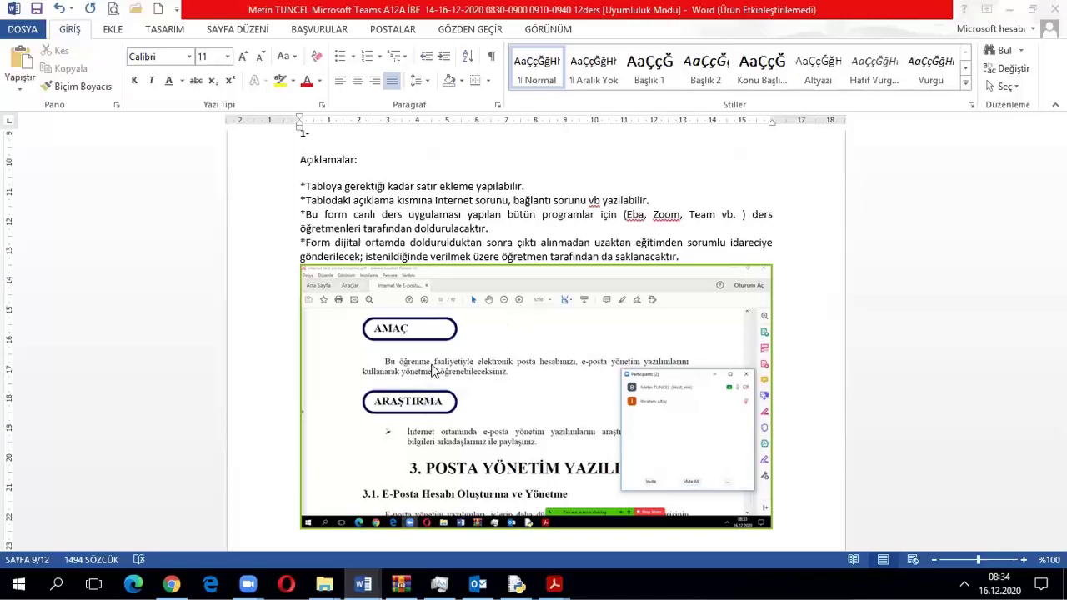
Minimize the Word, PDF reader and File Explorer windows and bring Chrome to the front
left_click(1009, 9)
left_click(977, 10)
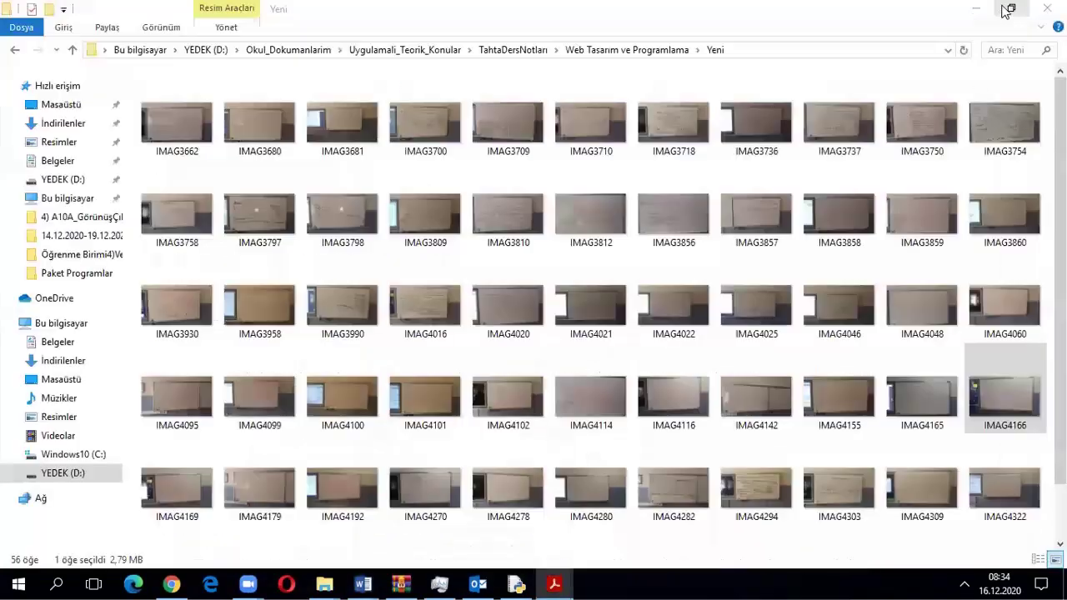
left_click(322, 579)
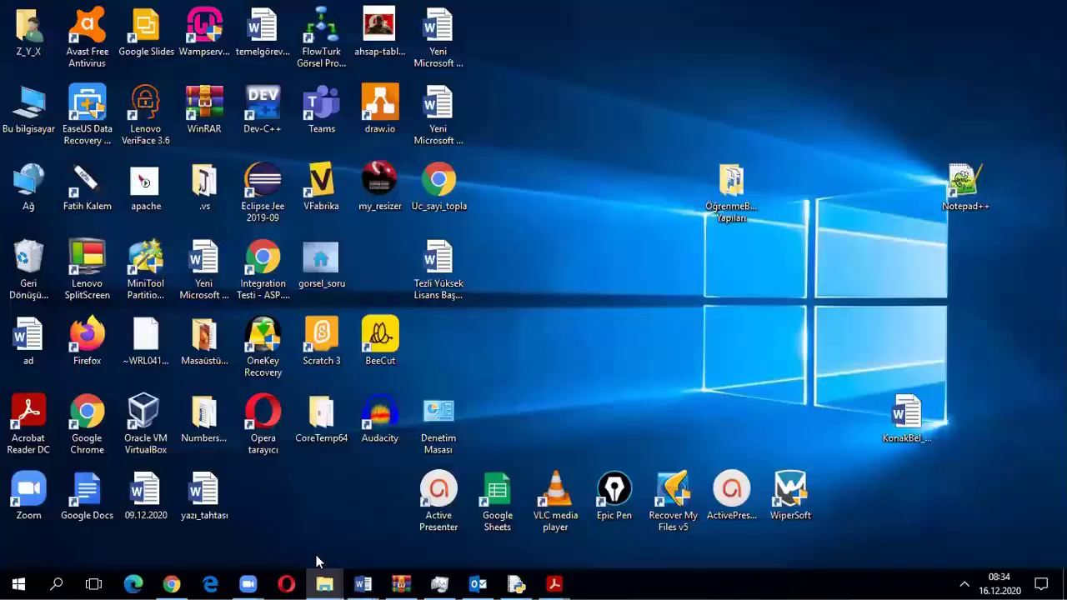
left_click(171, 584)
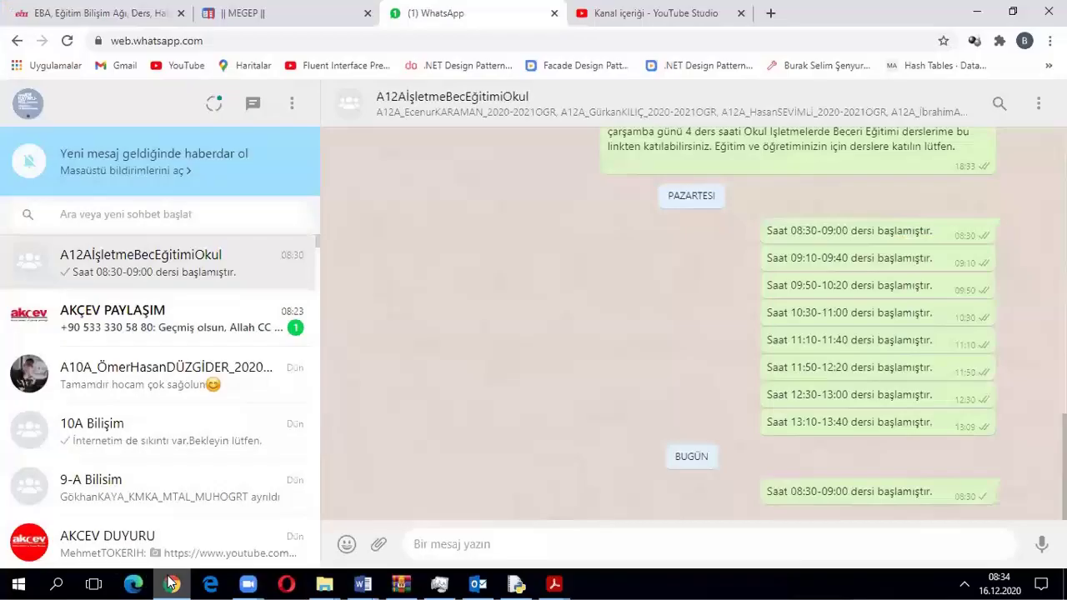
Go to yahoo.com in a new tab and continue to the Yahoo Mail password page
left_click(772, 14)
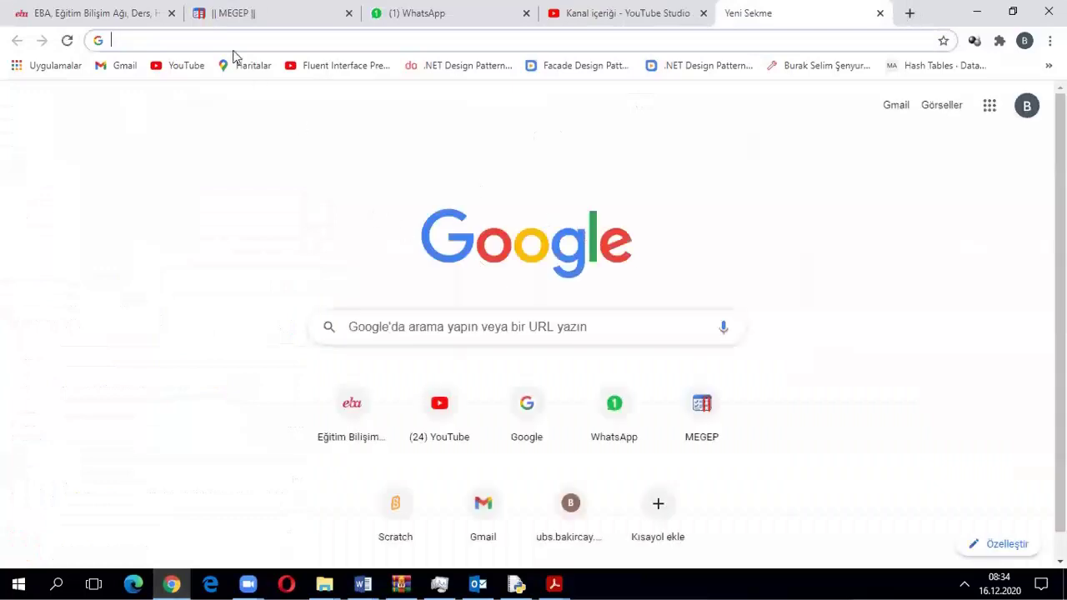
type("yahoo")
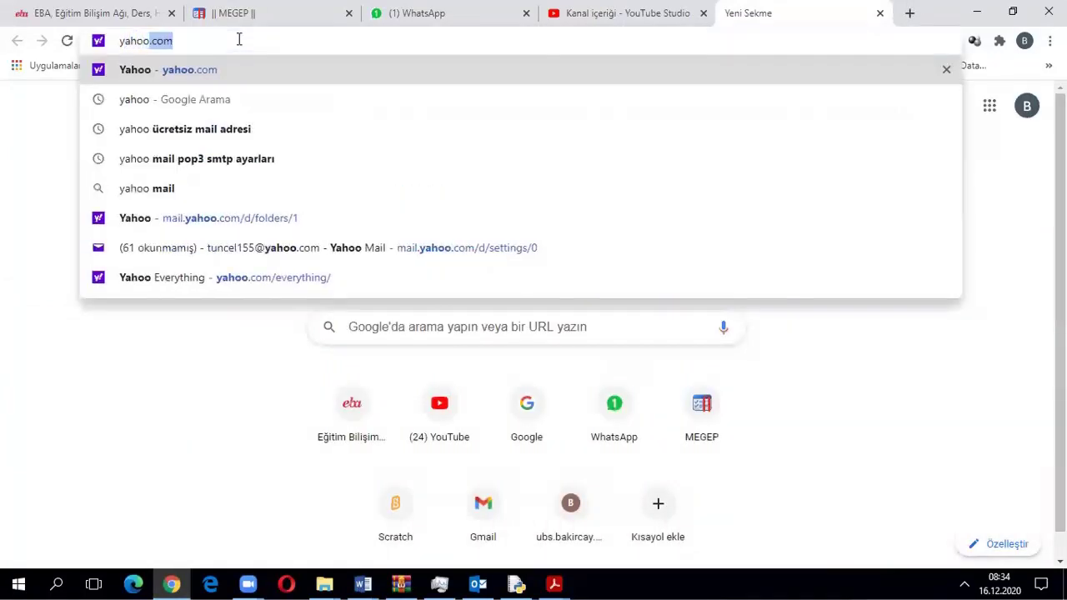
key("Return")
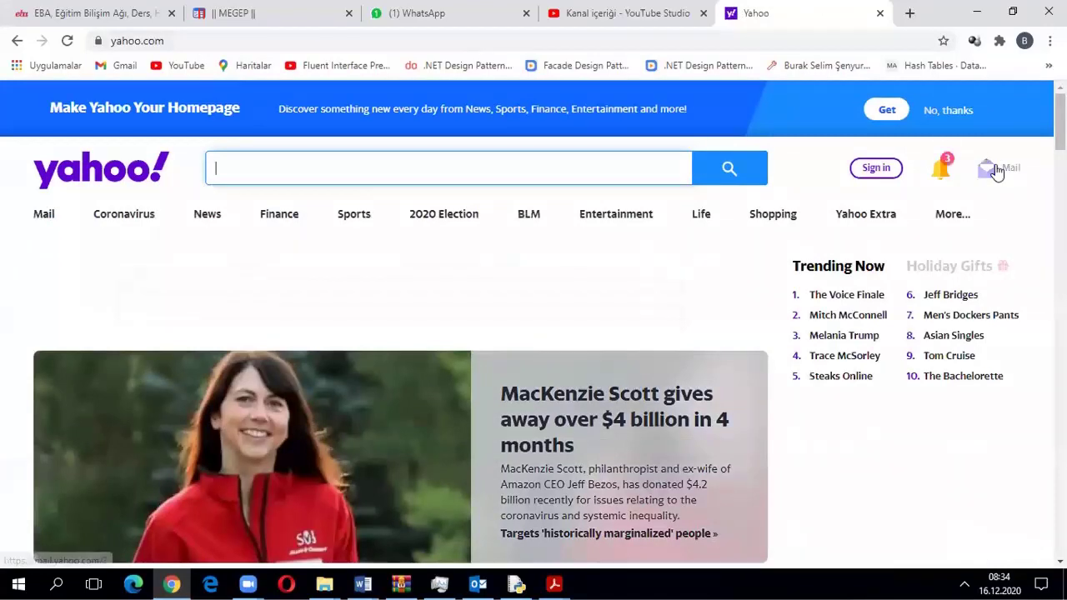
mouse_move(993, 167)
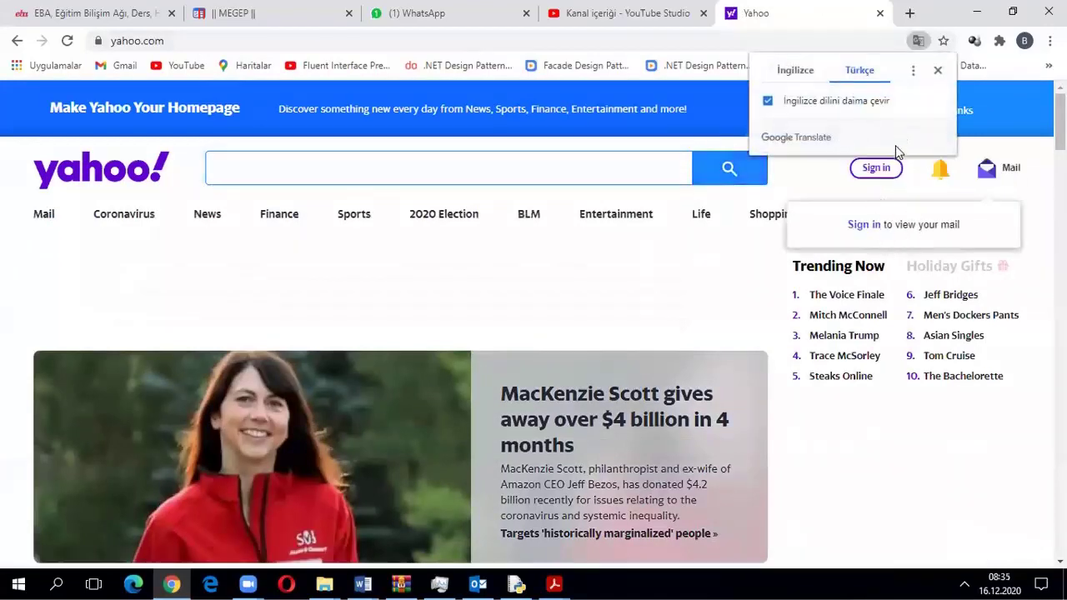
left_click(1004, 175)
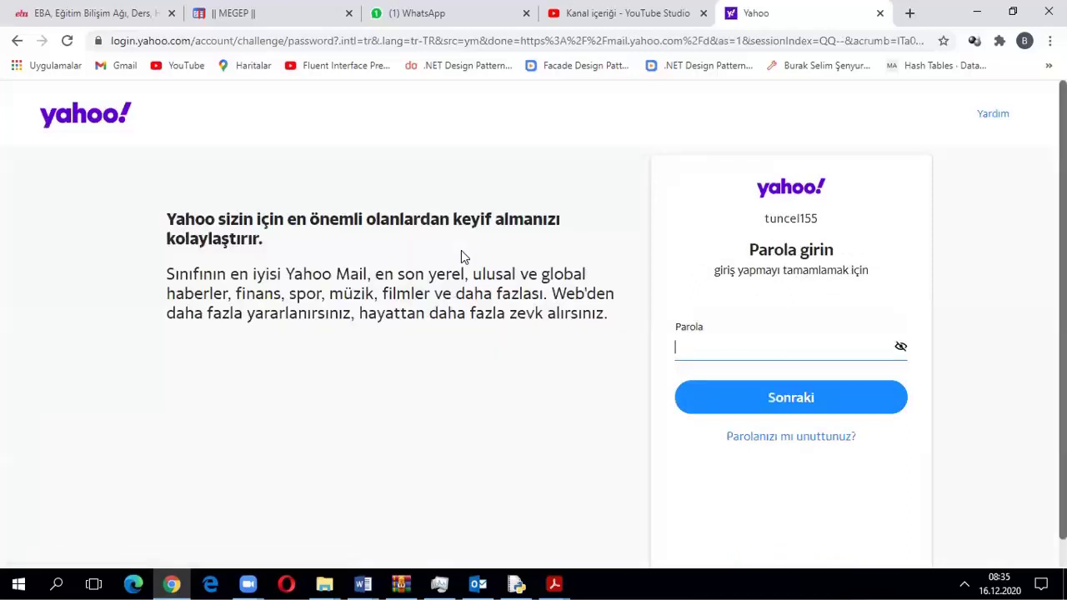
Sign in with the account password and open Hesap Bilgisi from the profile menu
type("•")
left_click(743, 397)
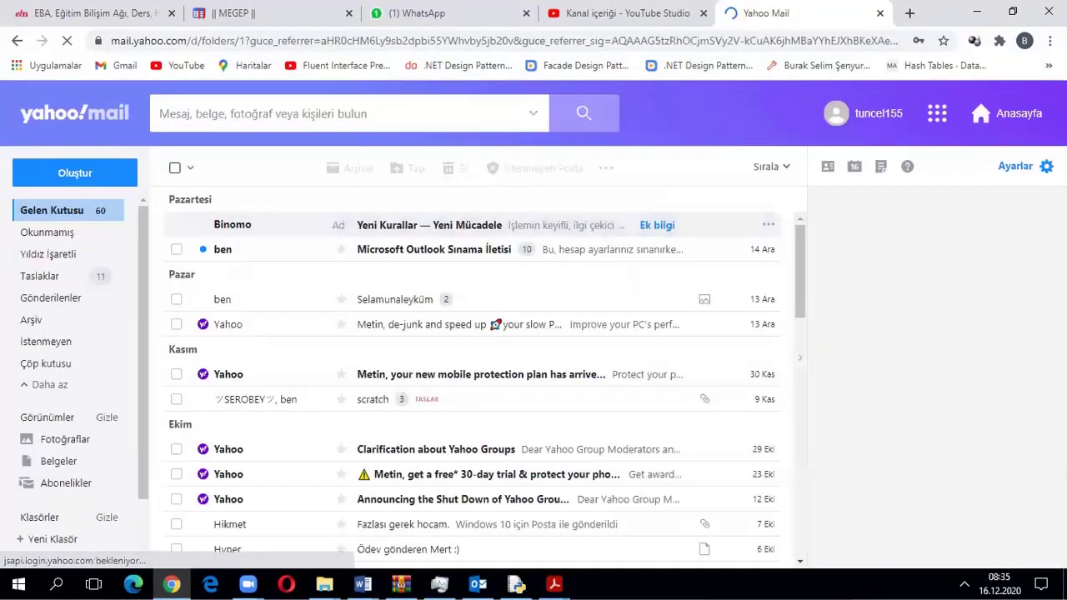
left_click(880, 117)
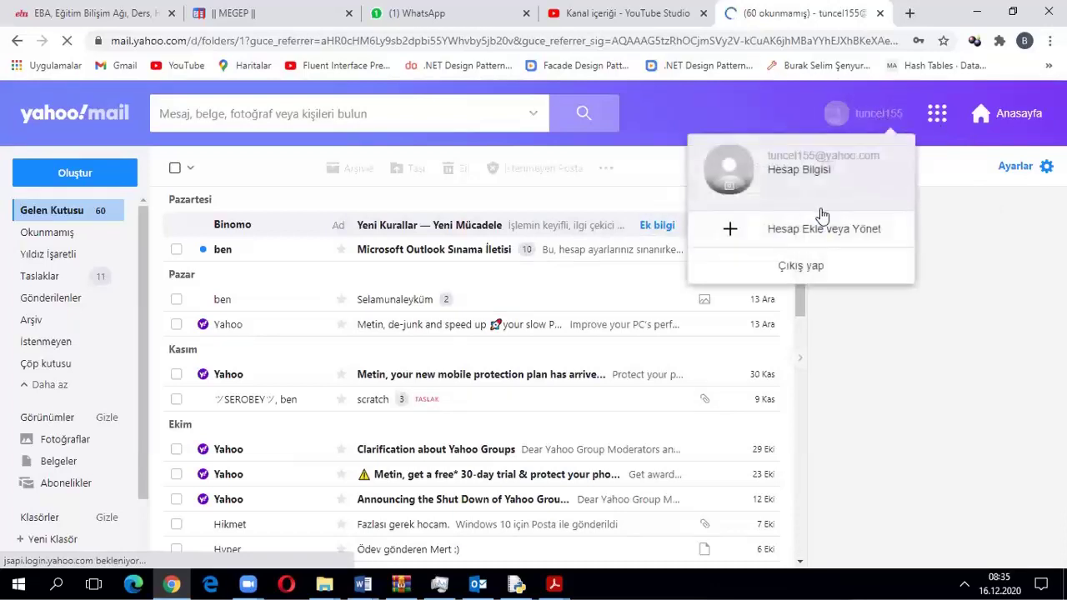
left_click(797, 171)
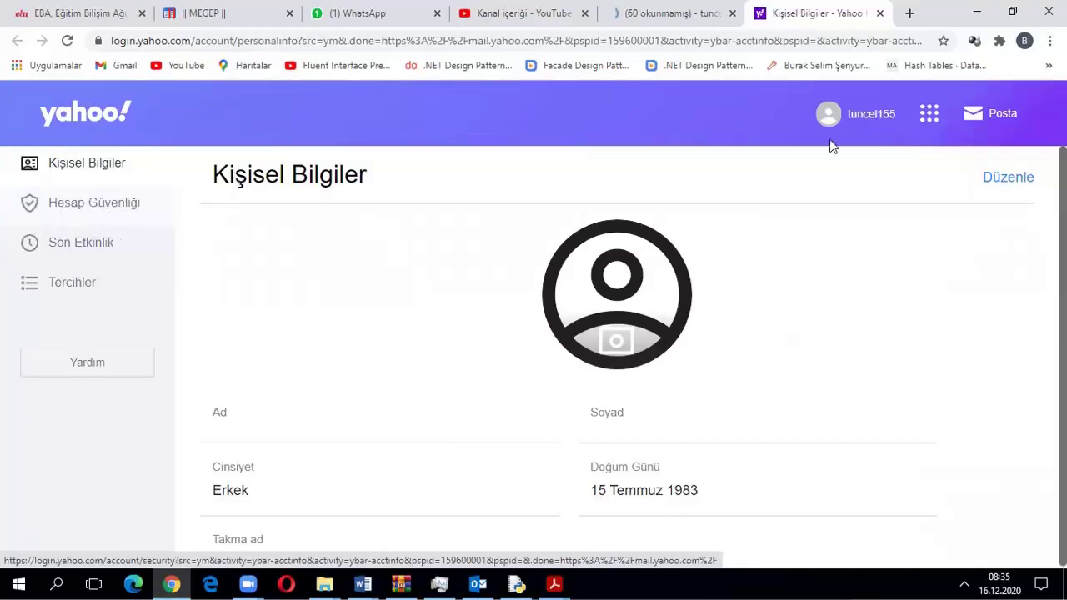
Under Hesap Güvenliği, open the app password manager and pick Outlook Desktop as the app
left_click(110, 208)
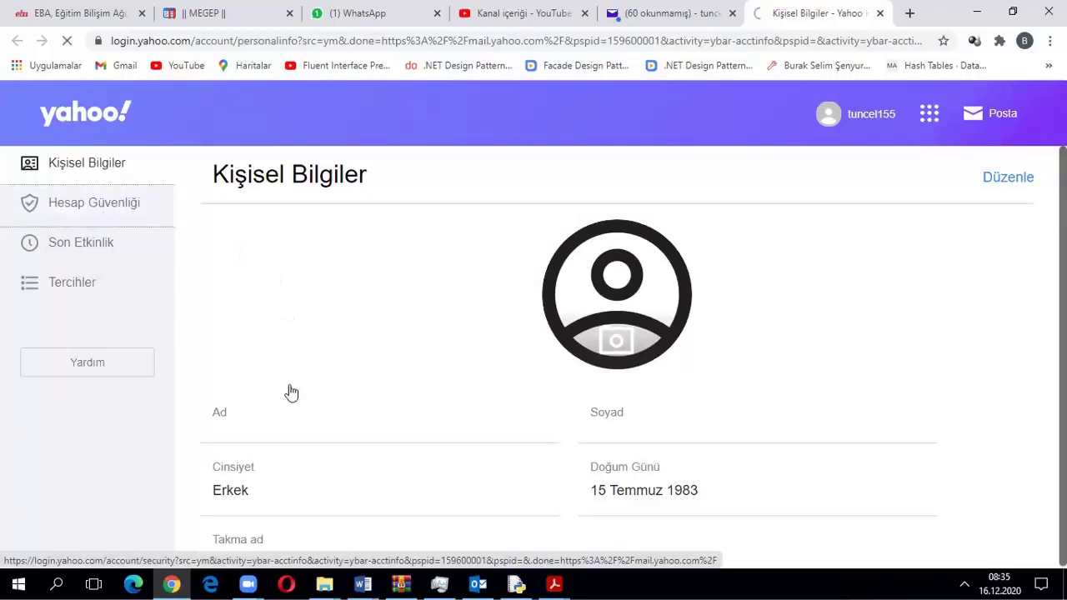
scroll(338, 376, "down", 3)
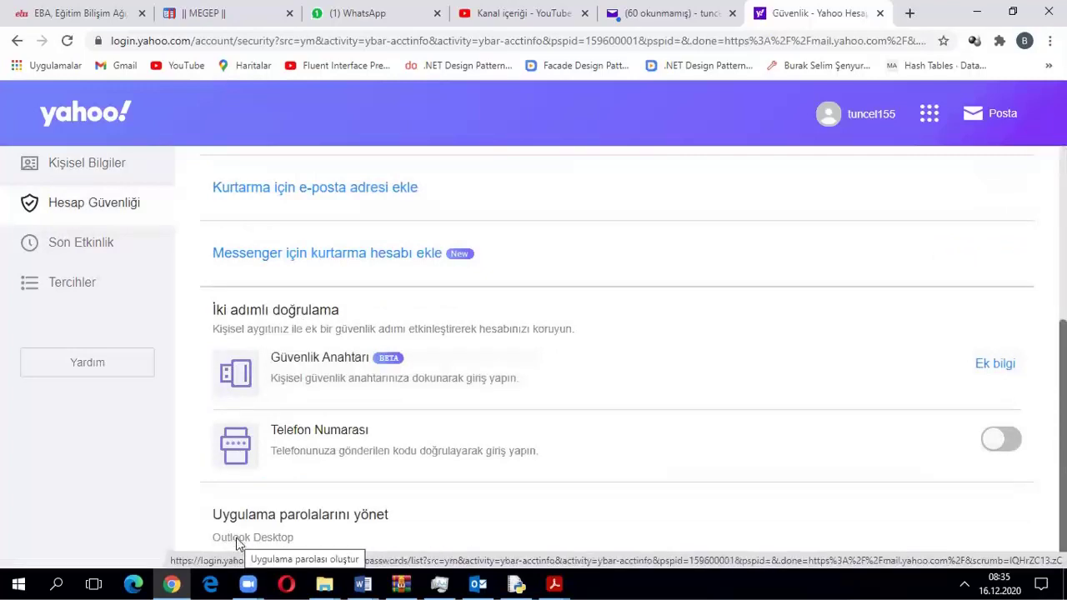
left_click(239, 544)
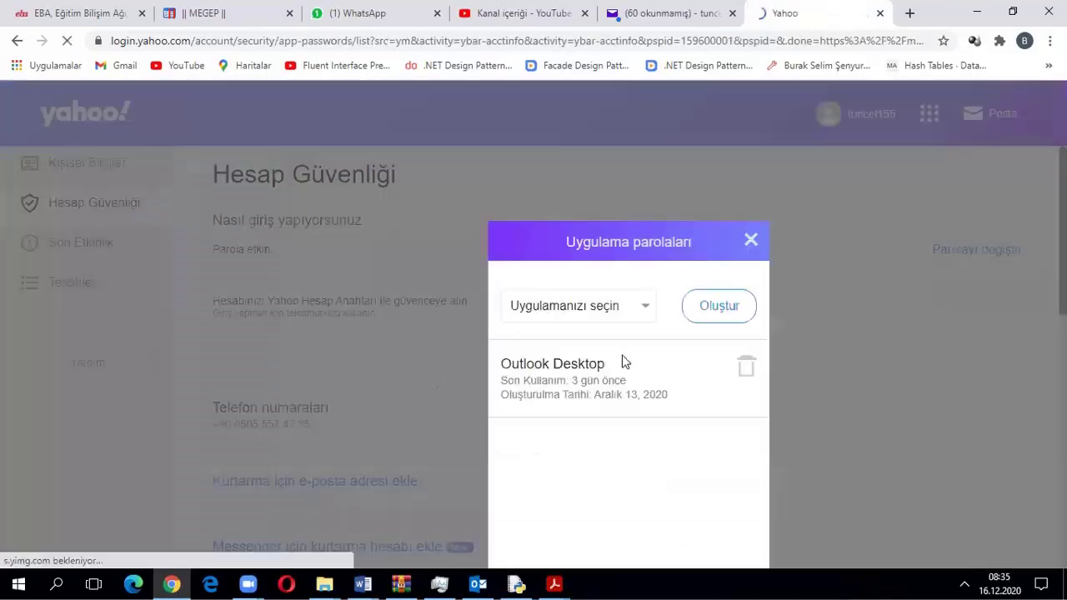
left_click(647, 305)
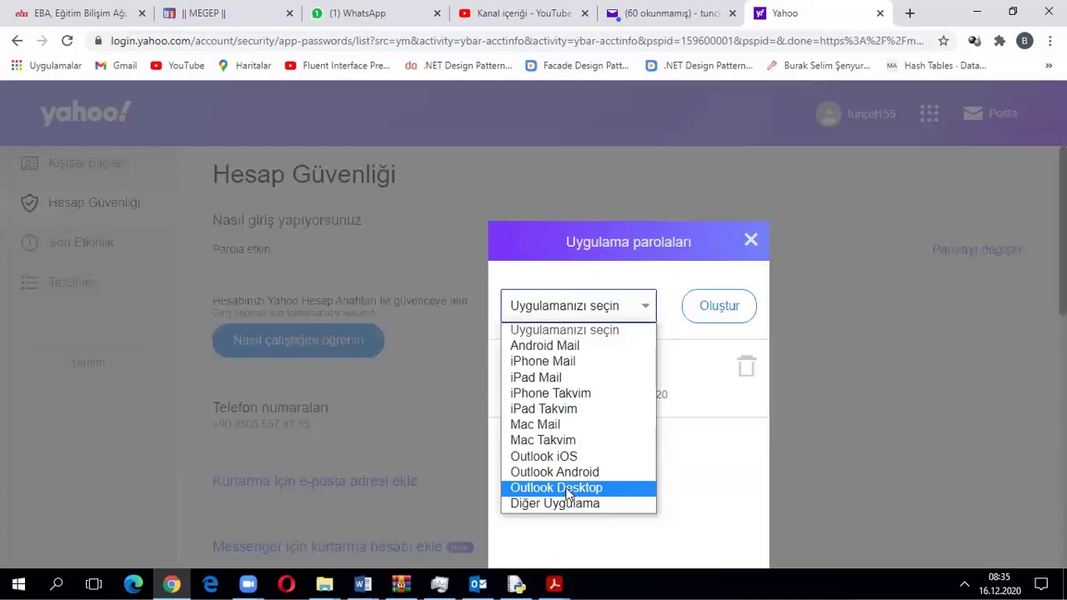
left_click(584, 329)
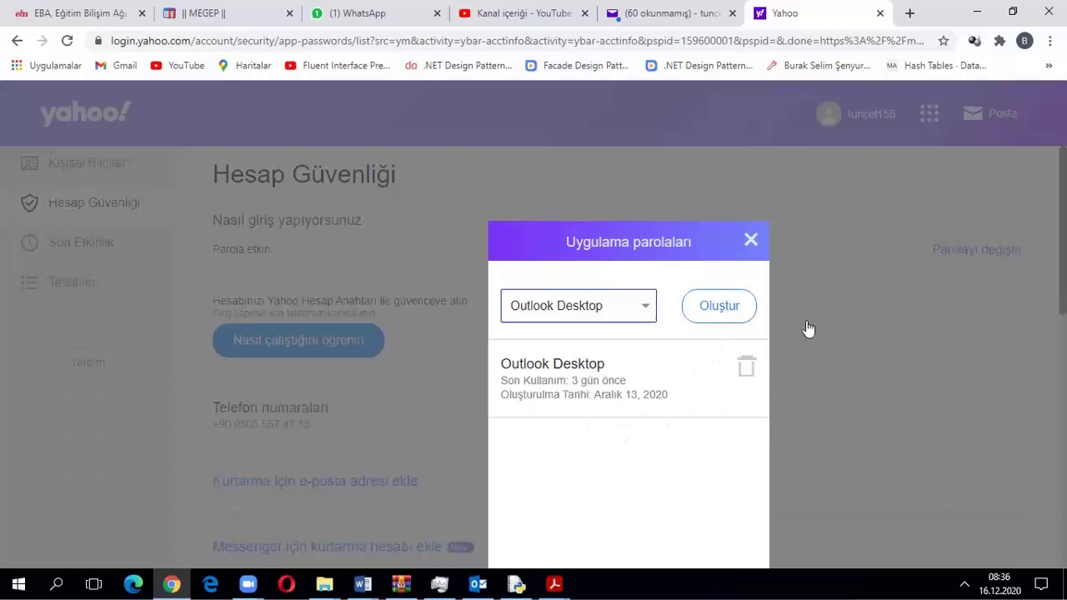
Switch to Outlook's Gelen Kutusu from the taskbar
left_click(478, 584)
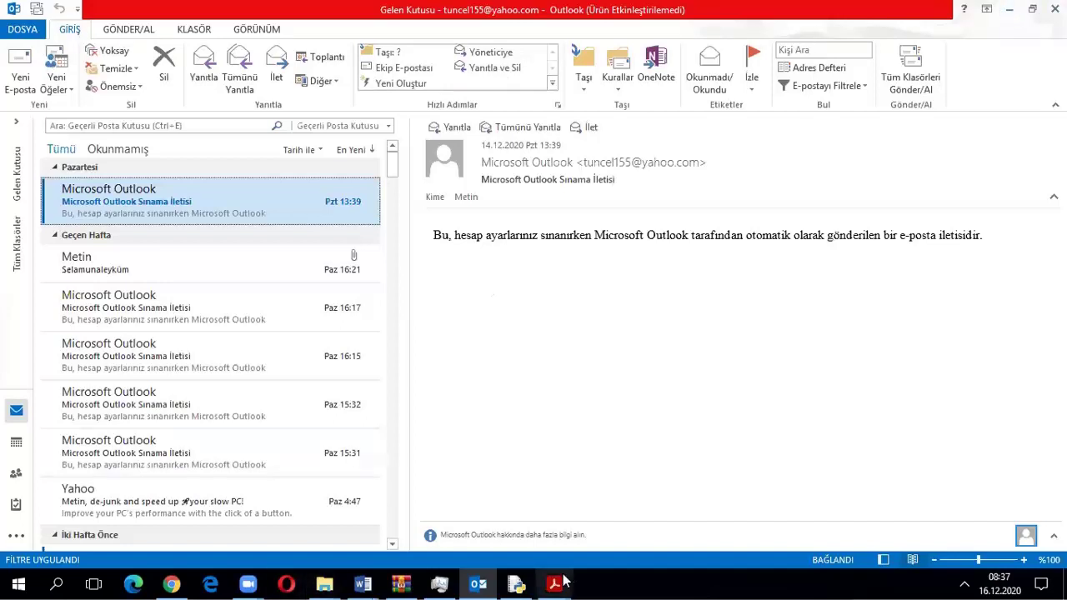
Open DOSYA > Hesap Ayarları > Hesap Ayarları and select the Yahoo IMAP account
mouse_move(554, 584)
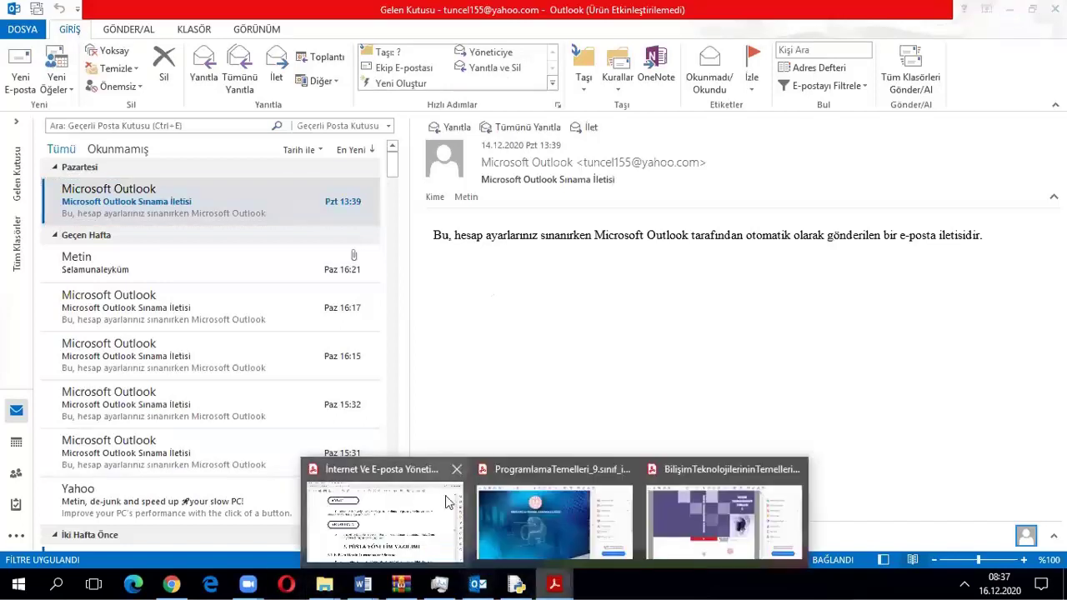
left_click(22, 29)
left_click(21, 26)
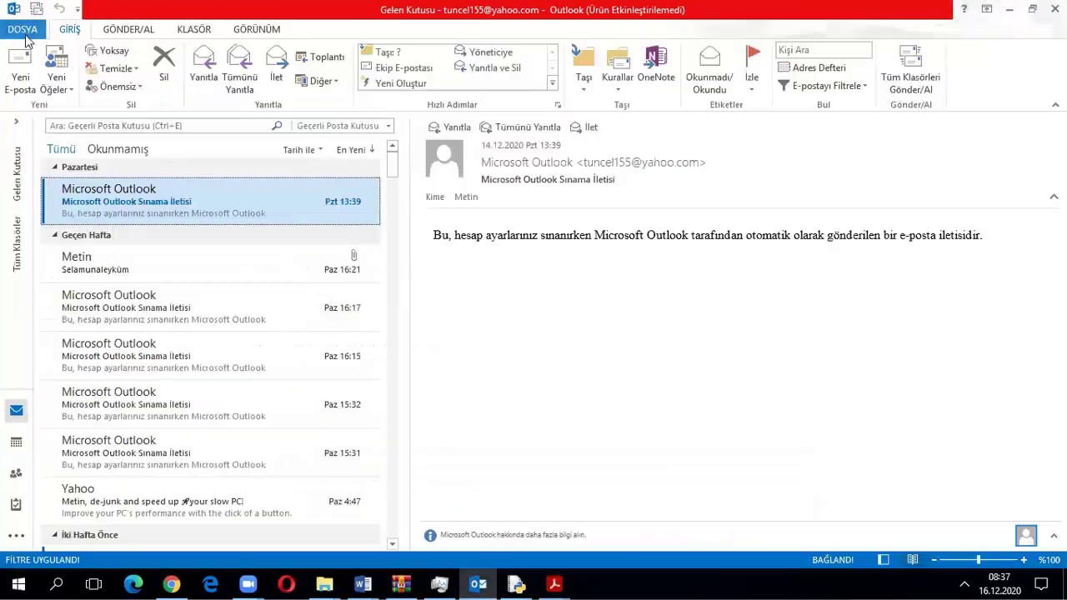
left_click(23, 28)
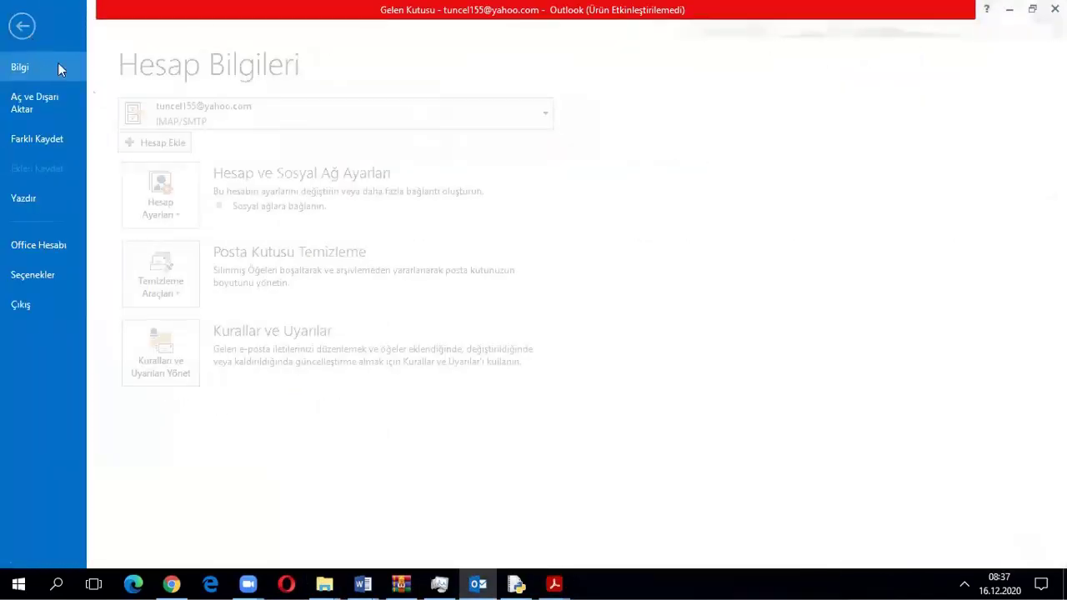
left_click(171, 197)
left_click(216, 262)
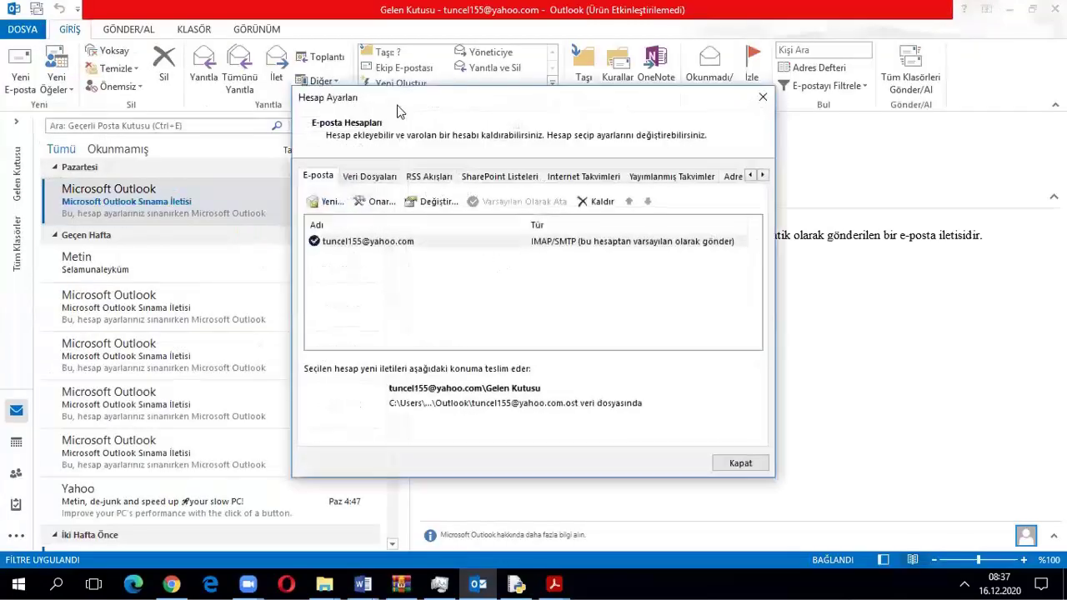
left_click_drag(399, 109, 291, 73)
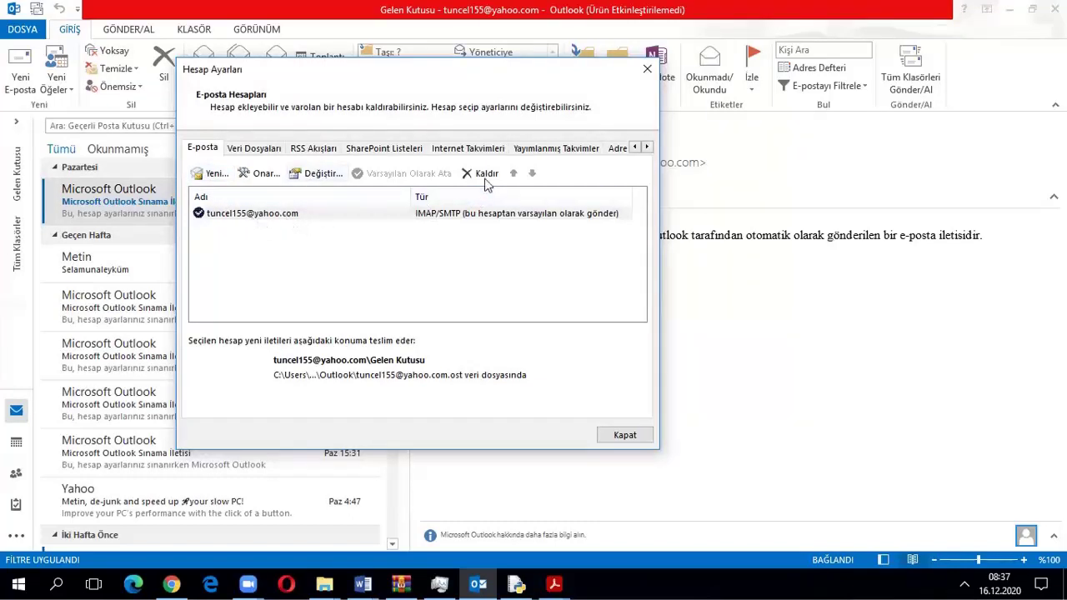
left_click(257, 215)
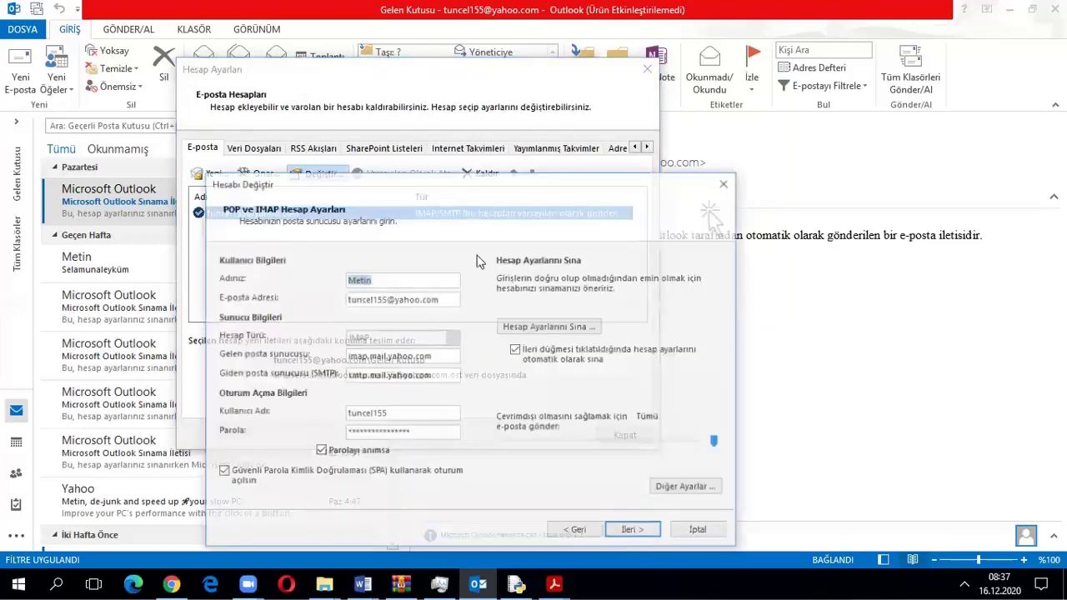
left_click_drag(400, 178, 370, 25)
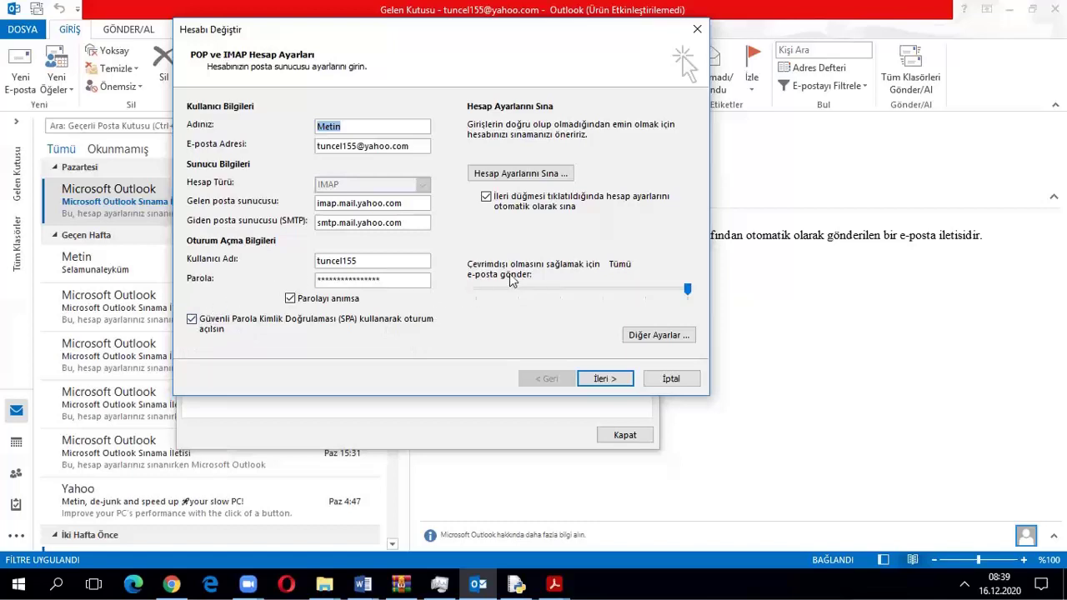
Open the Gelişmiş tab of the additional mail settings and keep incoming IMAP on SSL port 993
left_click(652, 335)
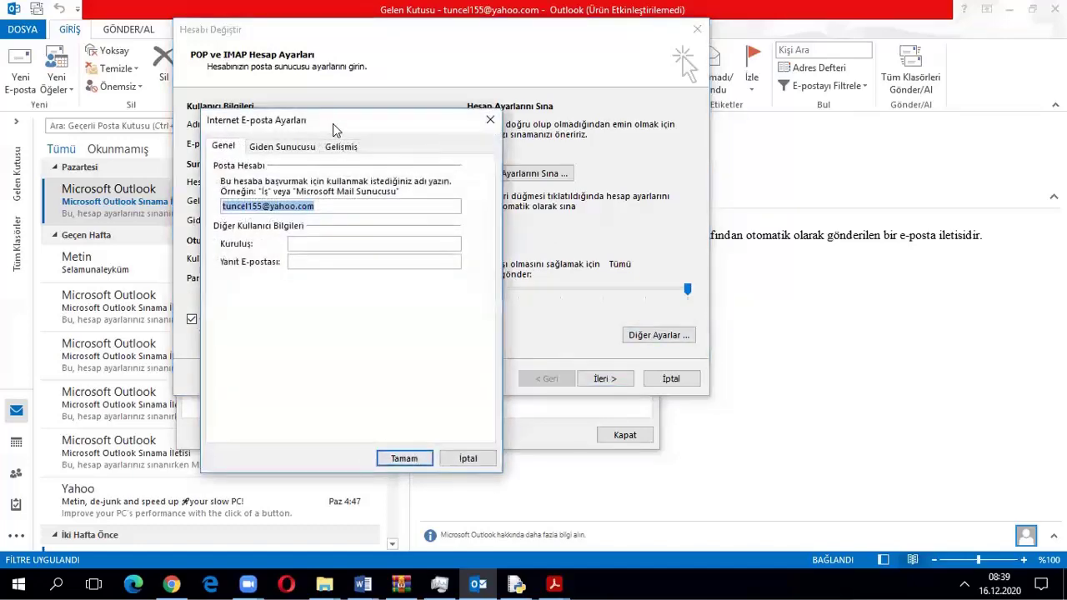
left_click_drag(332, 123, 486, 137)
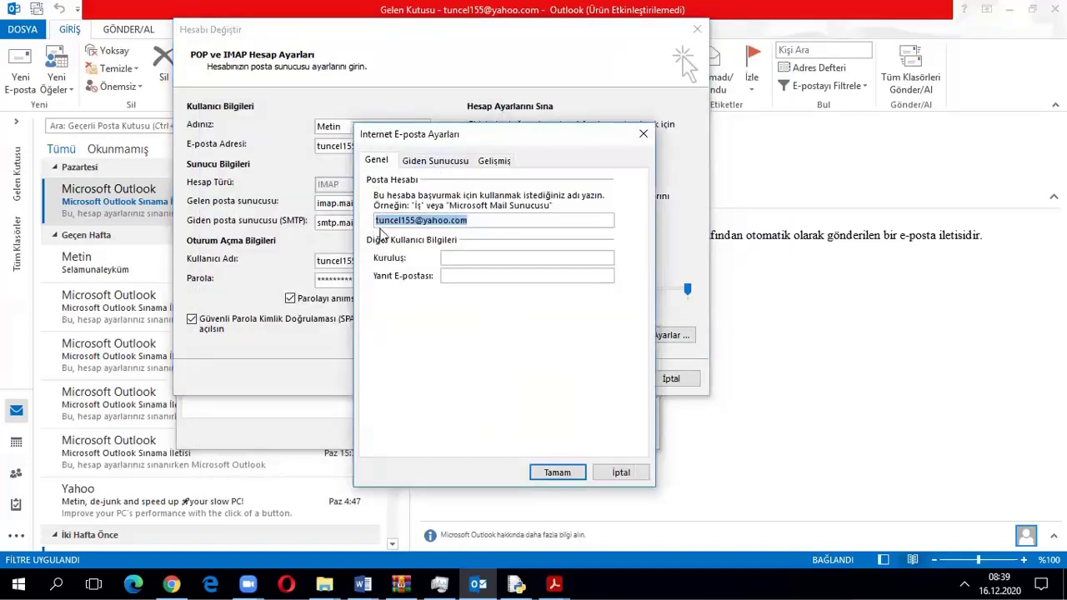
left_click(436, 160)
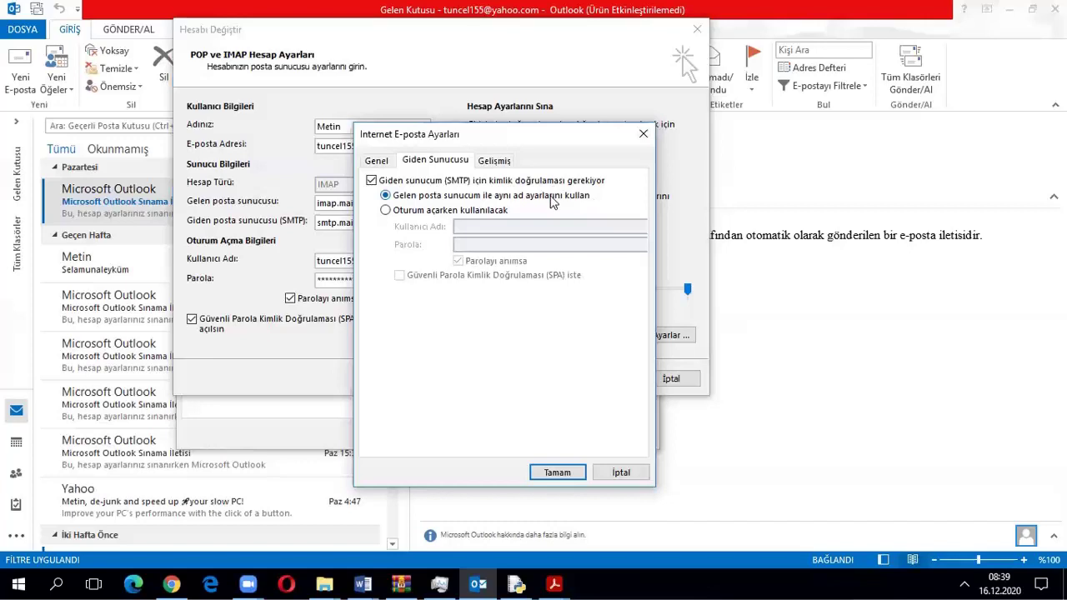
left_click(494, 160)
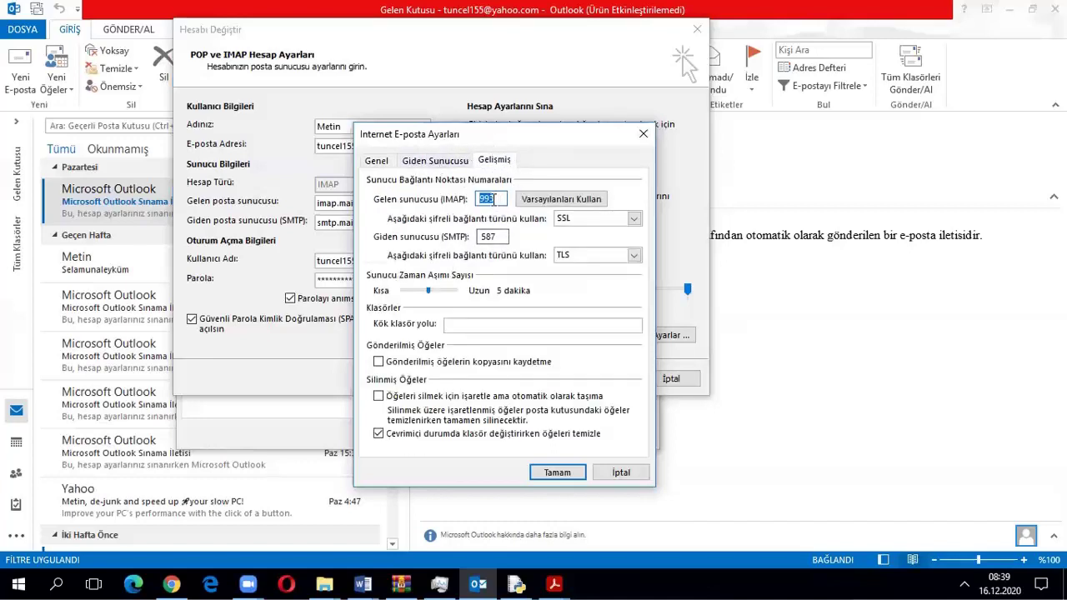
type("143")
left_click(633, 219)
left_click(575, 231)
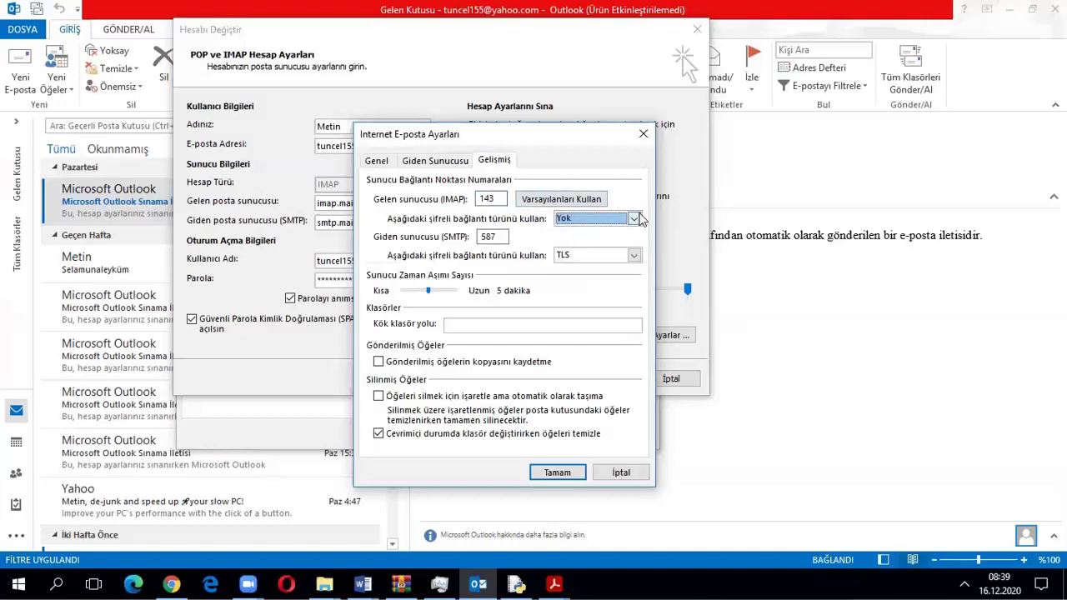
left_click(634, 218)
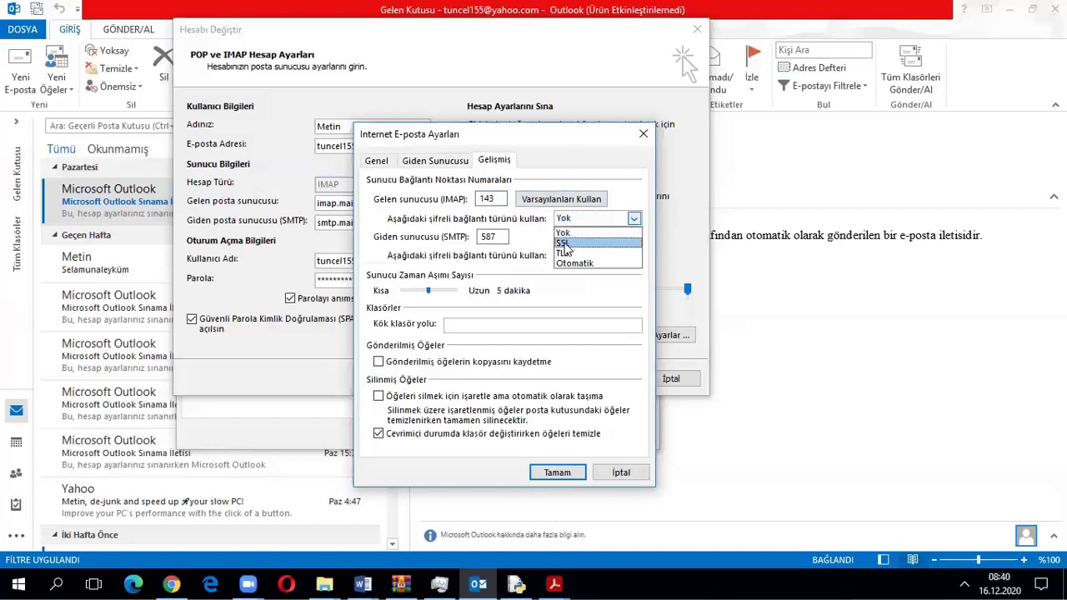
left_click(563, 242)
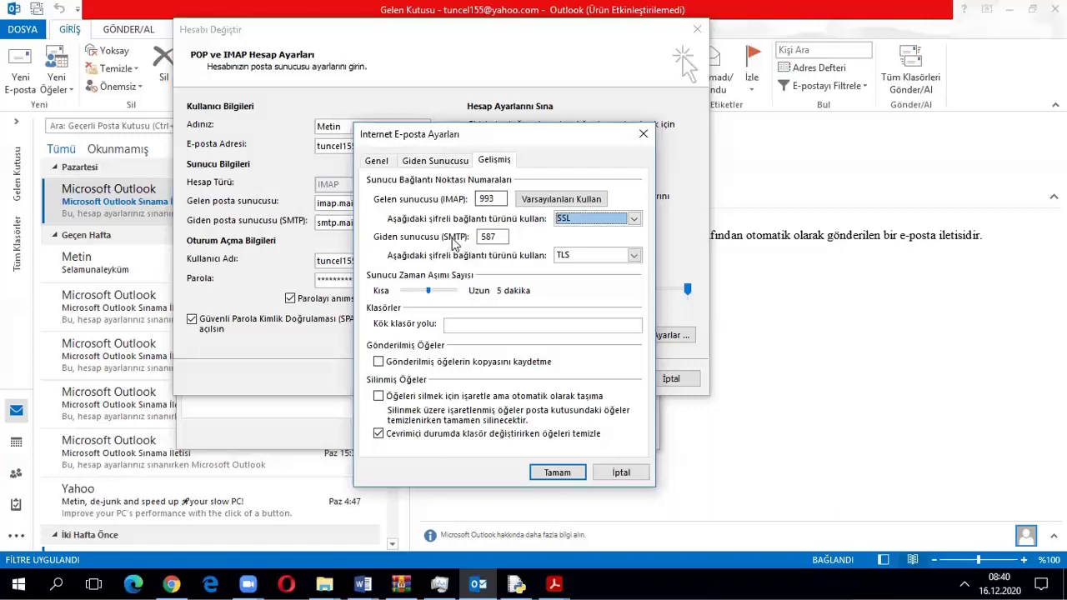
Set the outgoing SMTP server to port 587 with TLS encryption
left_click(633, 255)
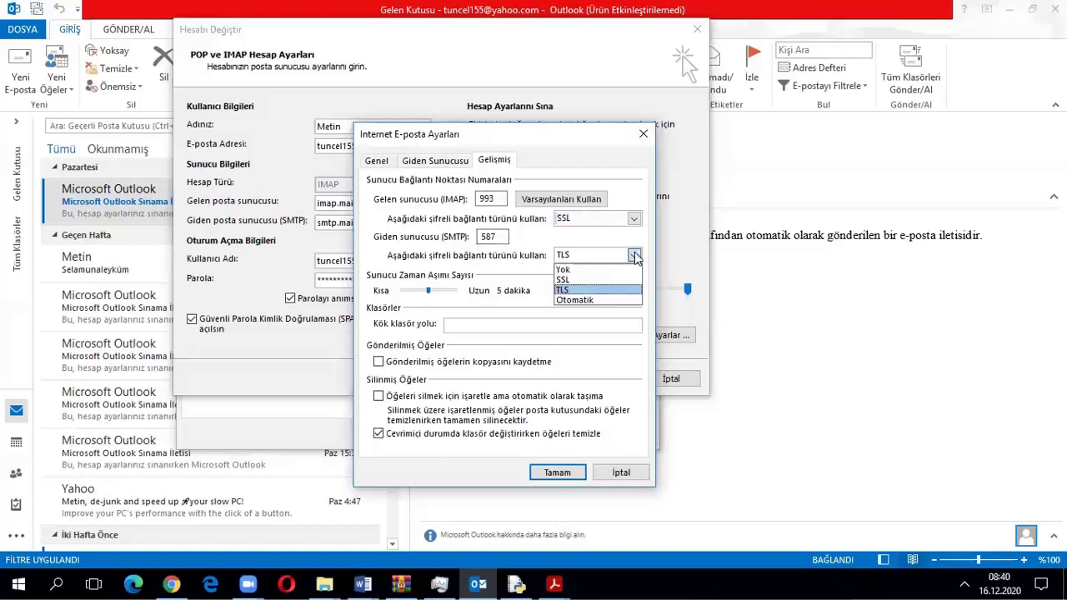
left_click(563, 292)
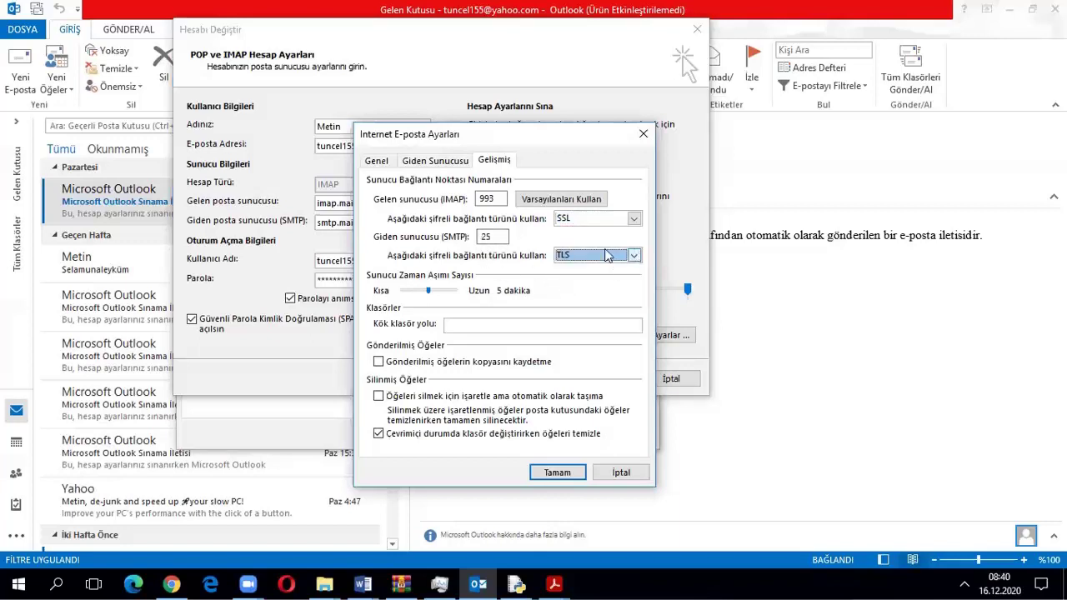
double_click(498, 237)
type("5")
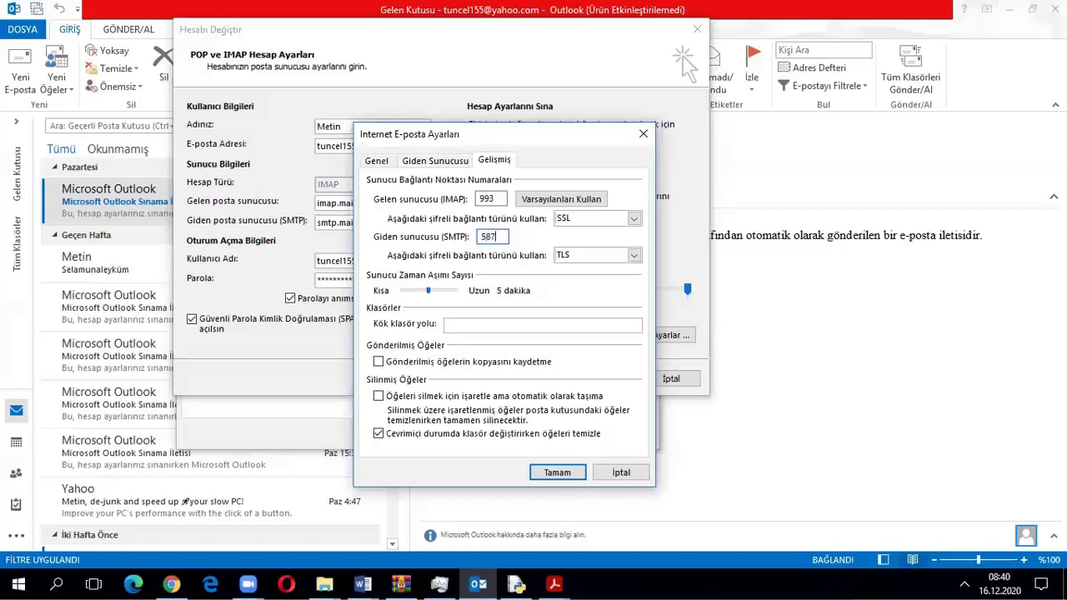
left_click(634, 255)
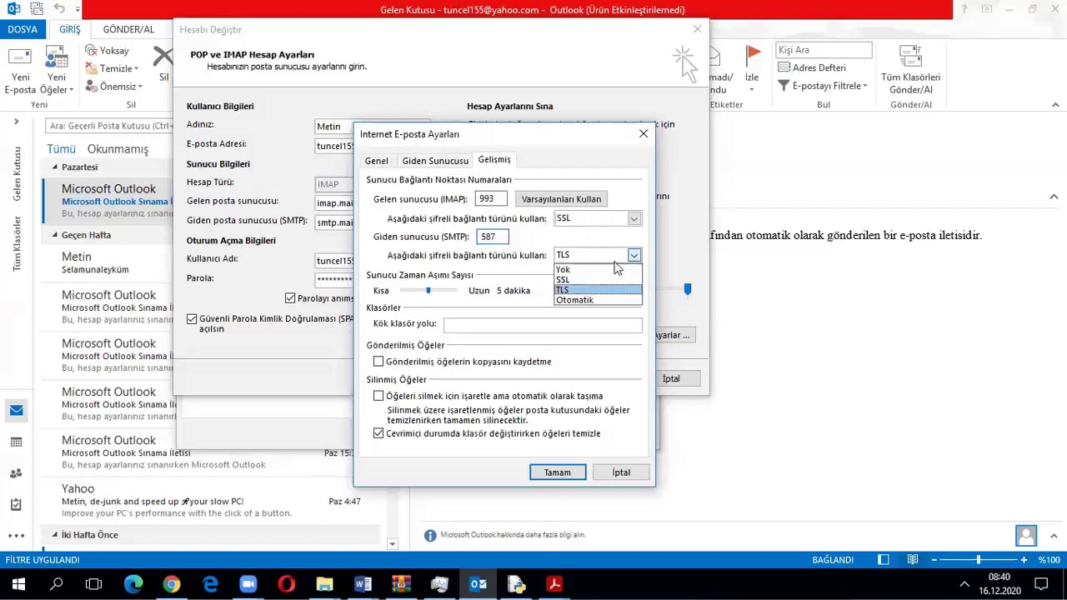
left_click(575, 282)
double_click(495, 237)
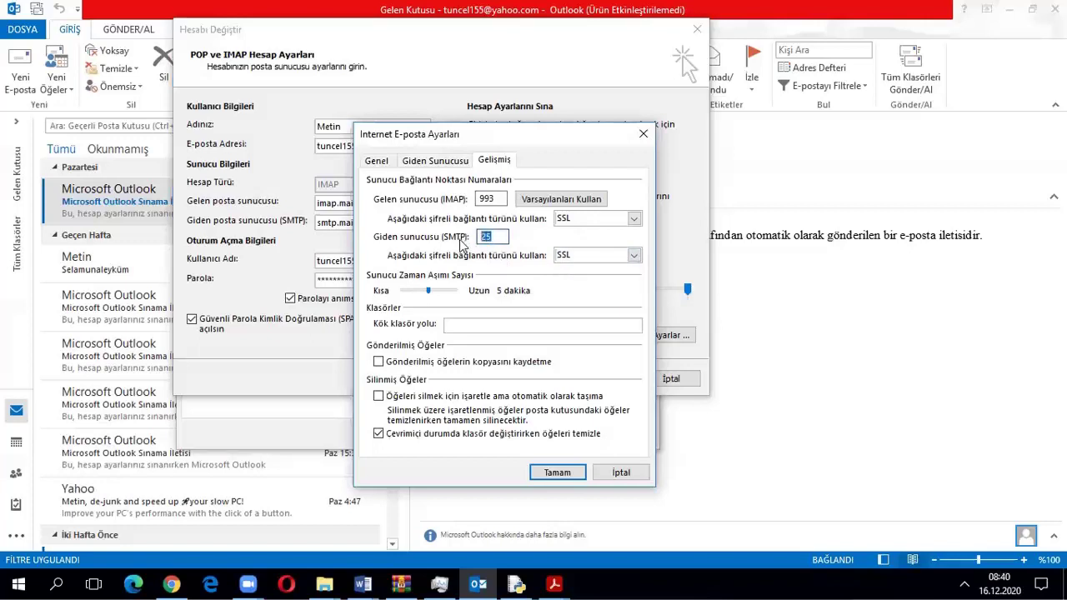
type("46")
left_click_drag(497, 237, 467, 242)
type("587")
left_click(630, 257)
left_click(607, 286)
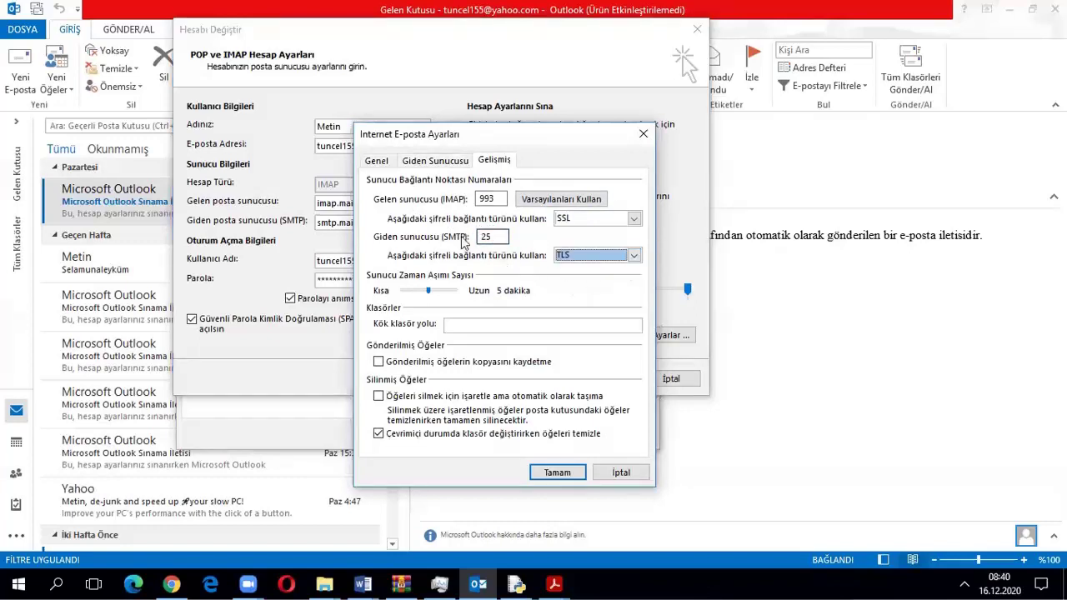
left_click_drag(498, 237, 457, 236)
type("5")
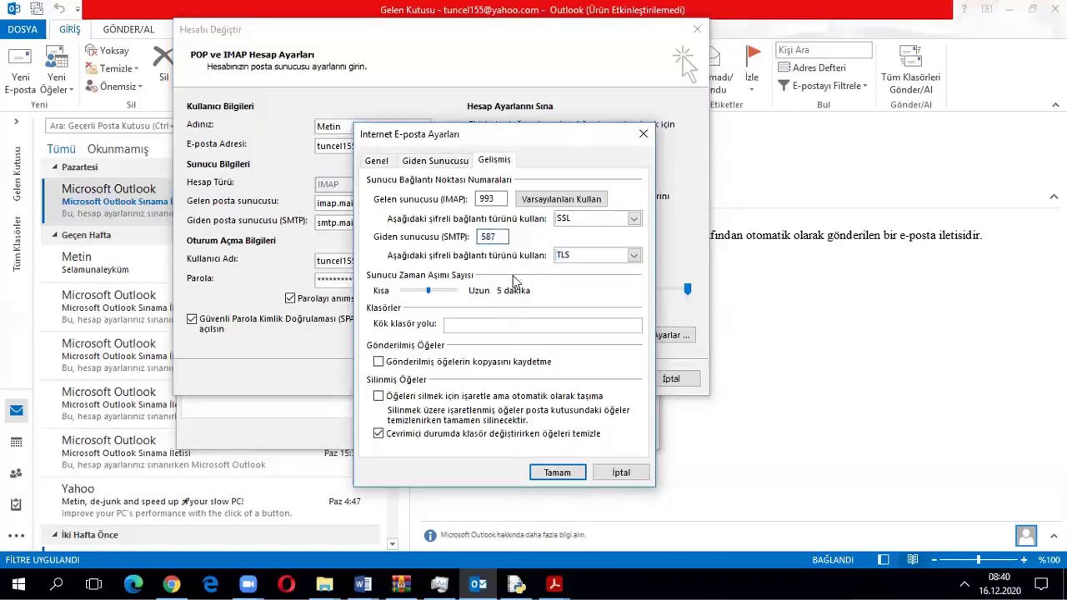
Save the settings, pass Hesap Ayarlarını Sına, and close the account dialogs back to the inbox
left_click(556, 472)
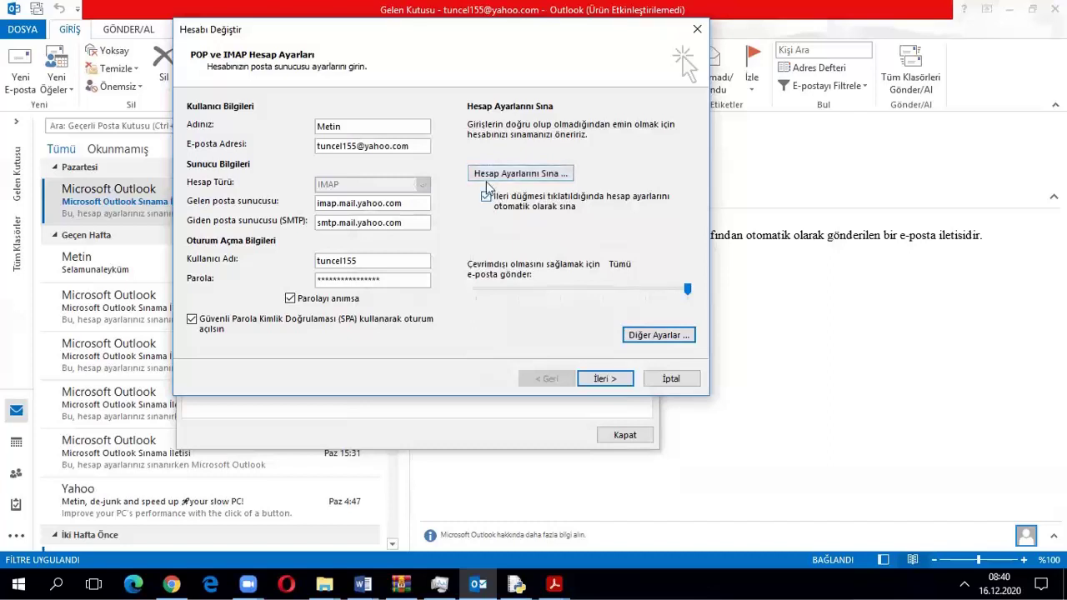
left_click(554, 175)
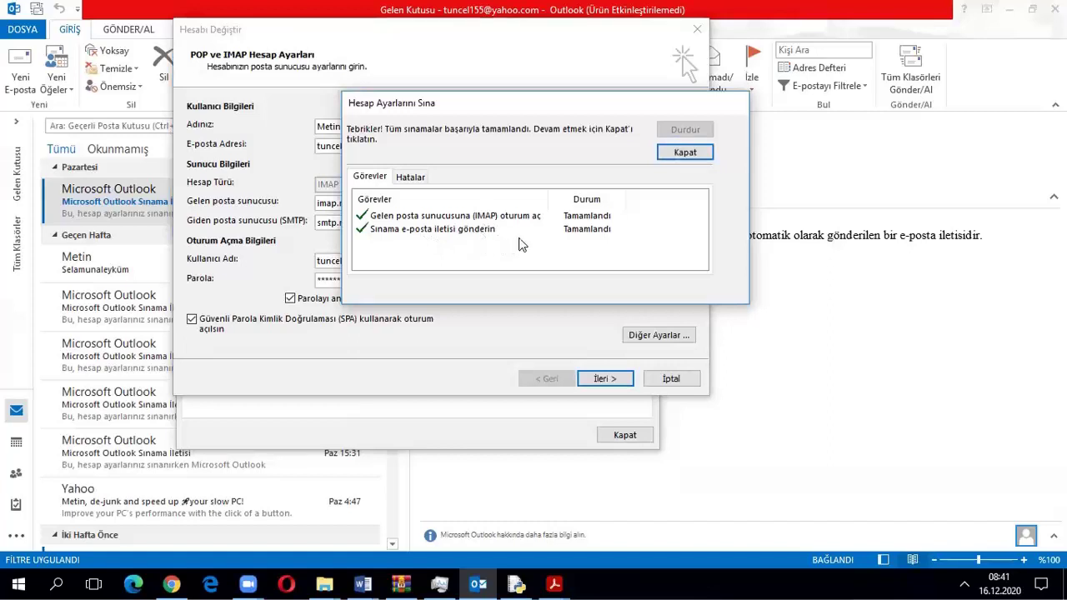
left_click(683, 158)
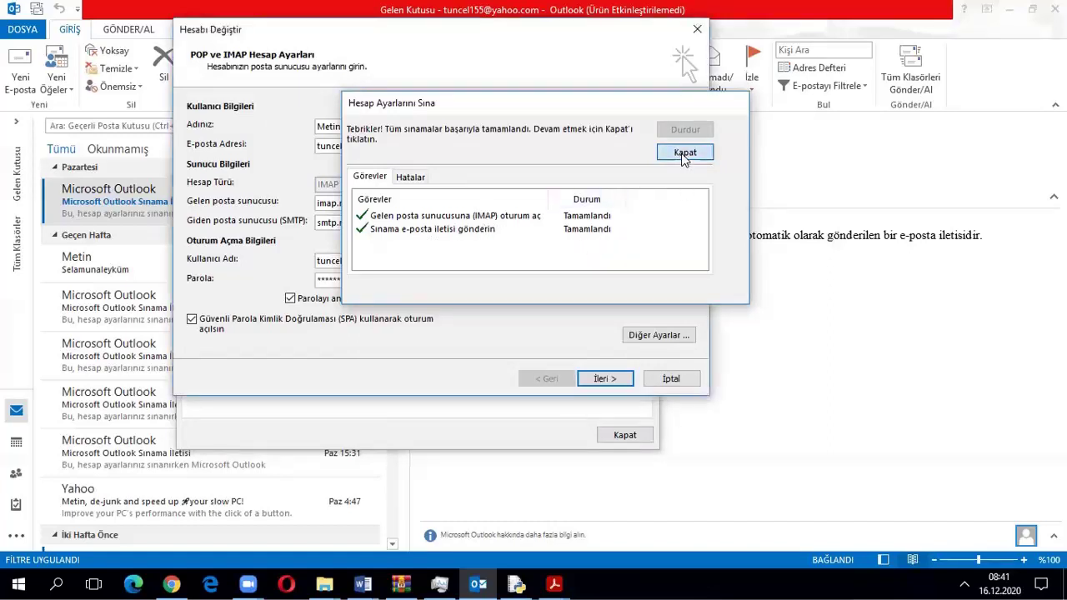
left_click(672, 379)
left_click(624, 434)
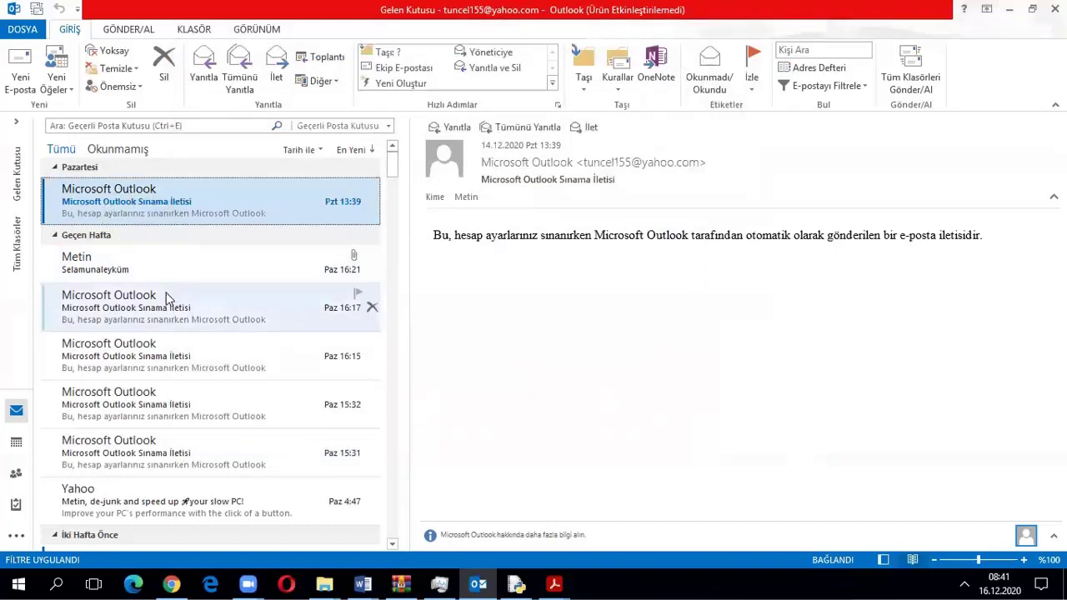
Run Tüm Klasörleri Gönder/Al and open the newly arrived 08:41 test message
scroll(309, 250, "down", 3)
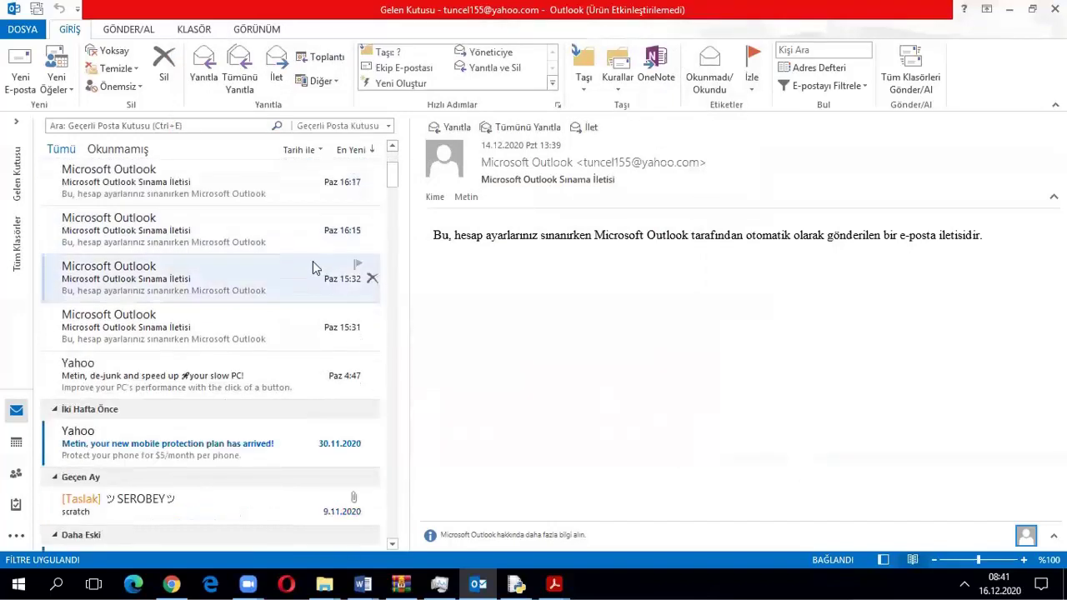
scroll(312, 261, "up", 3)
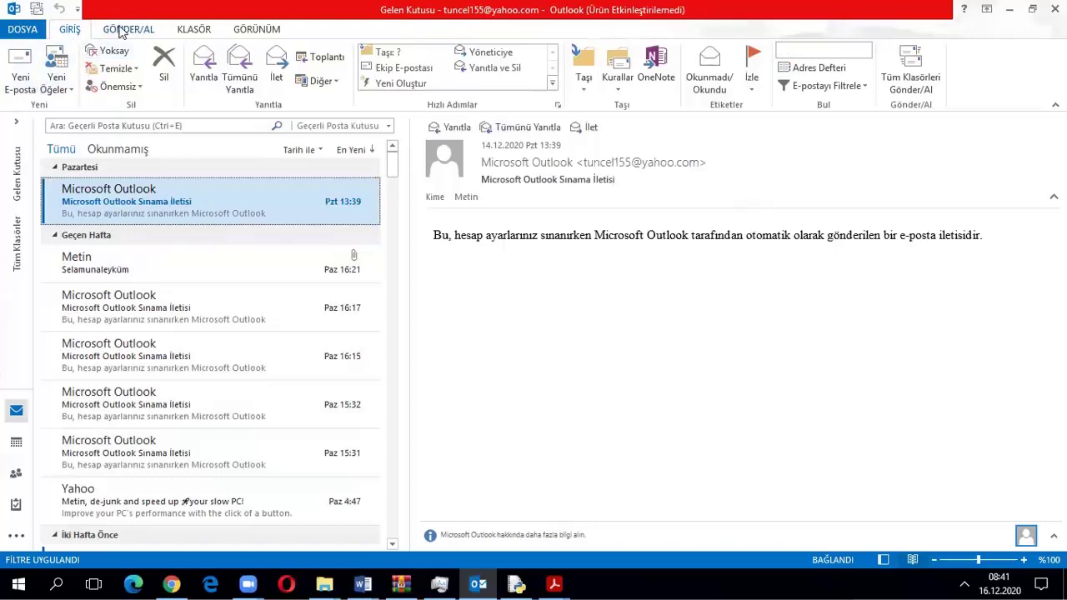
left_click(117, 30)
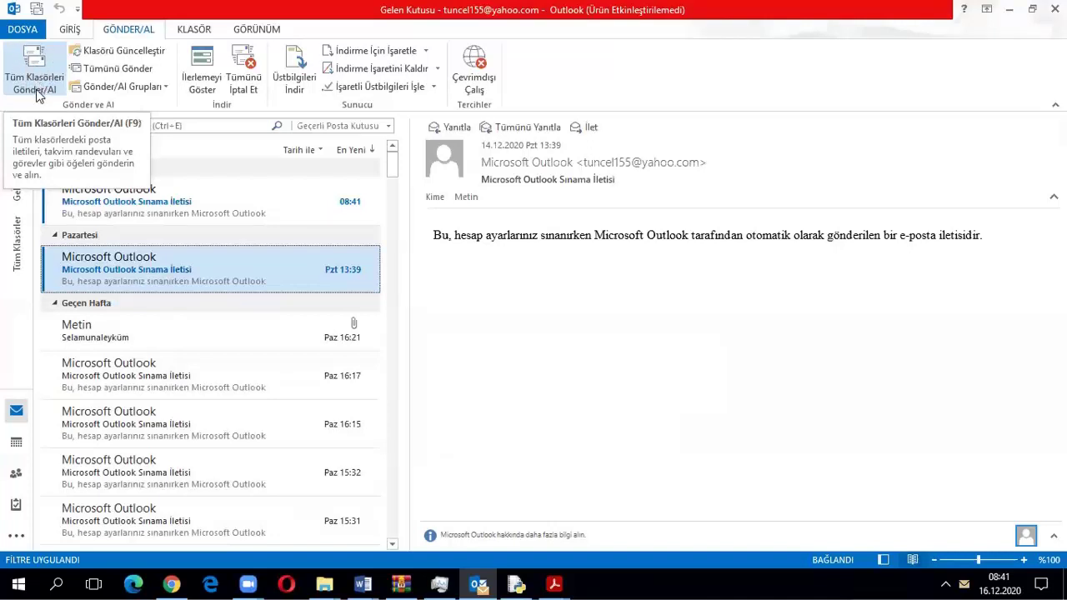
left_click(38, 92)
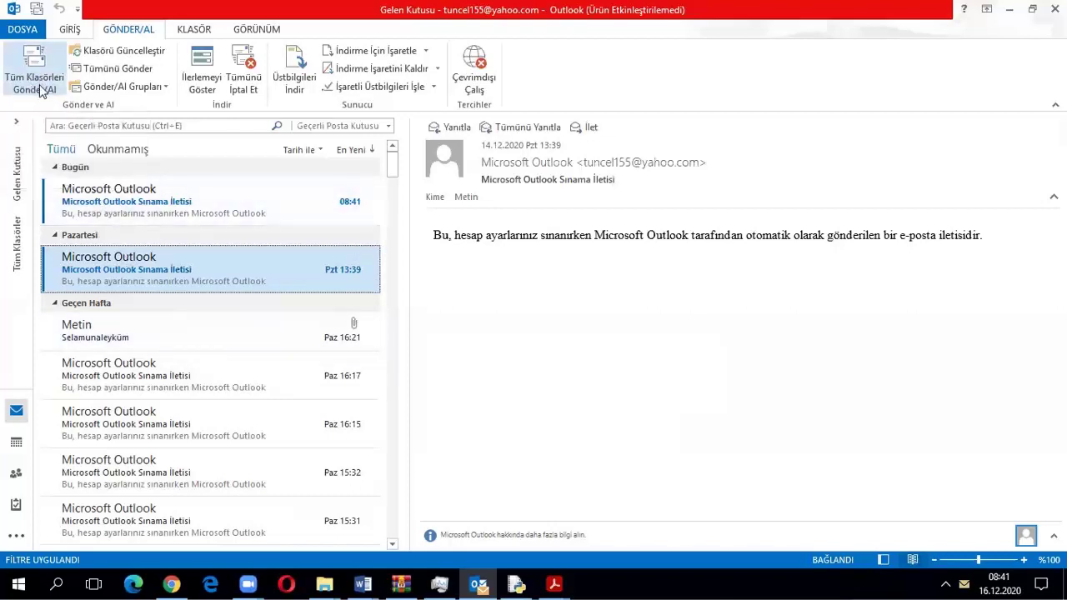
left_click(38, 90)
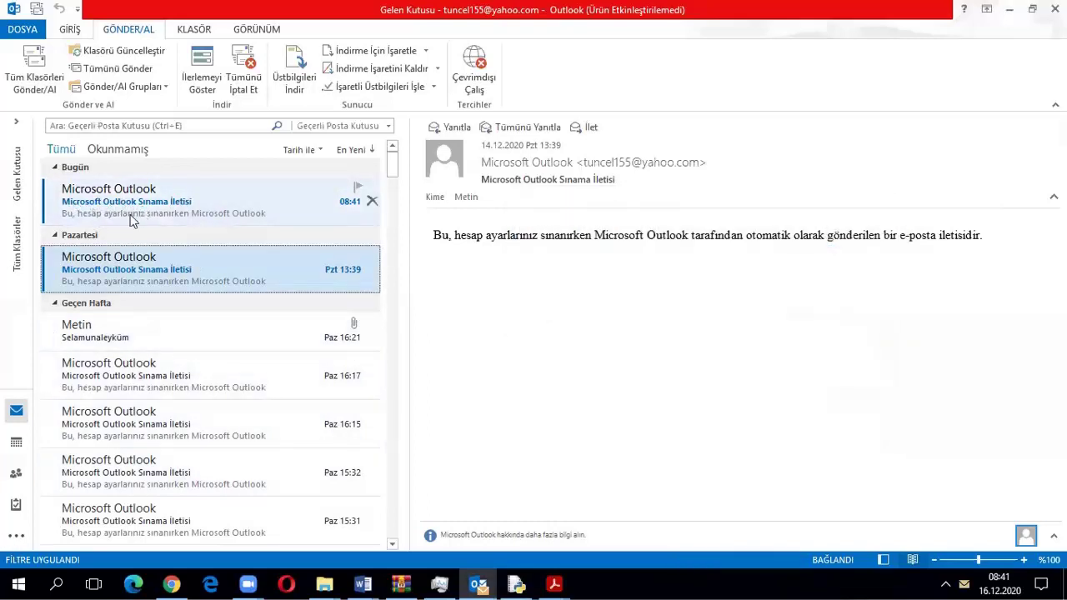
left_click(146, 205)
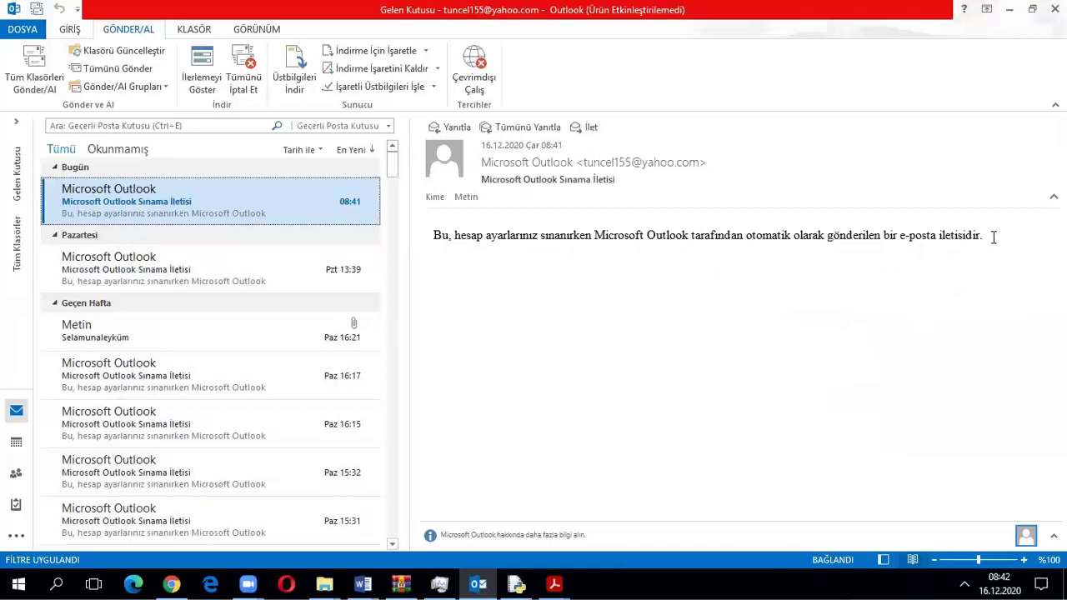
In Yahoo Mail on Chrome, open the Microsoft Outlook Sınama İletisi thread, then return to Outlook
left_click(171, 583)
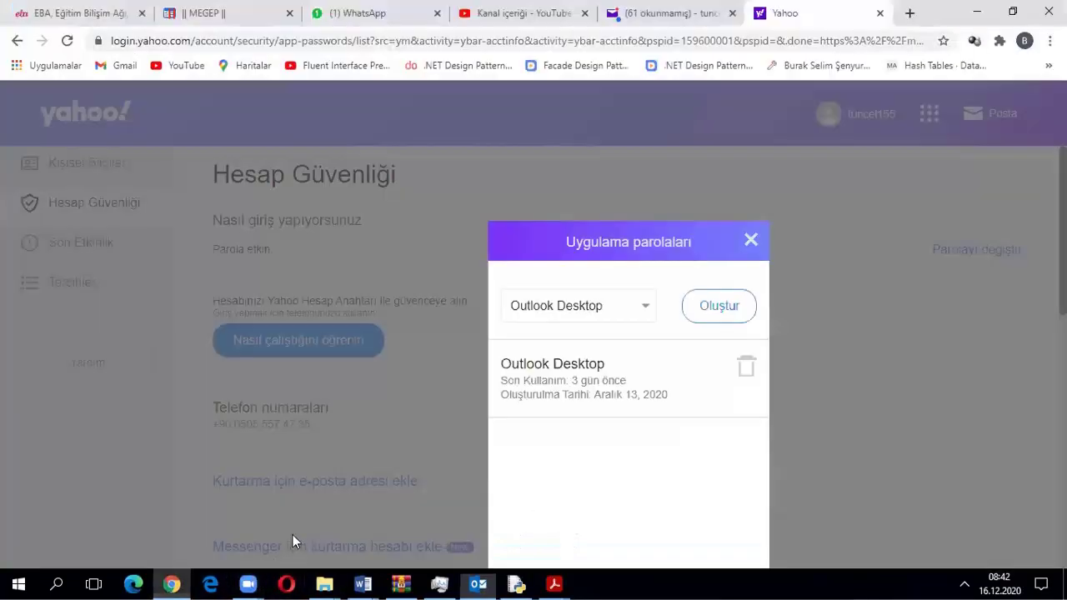
left_click(746, 241)
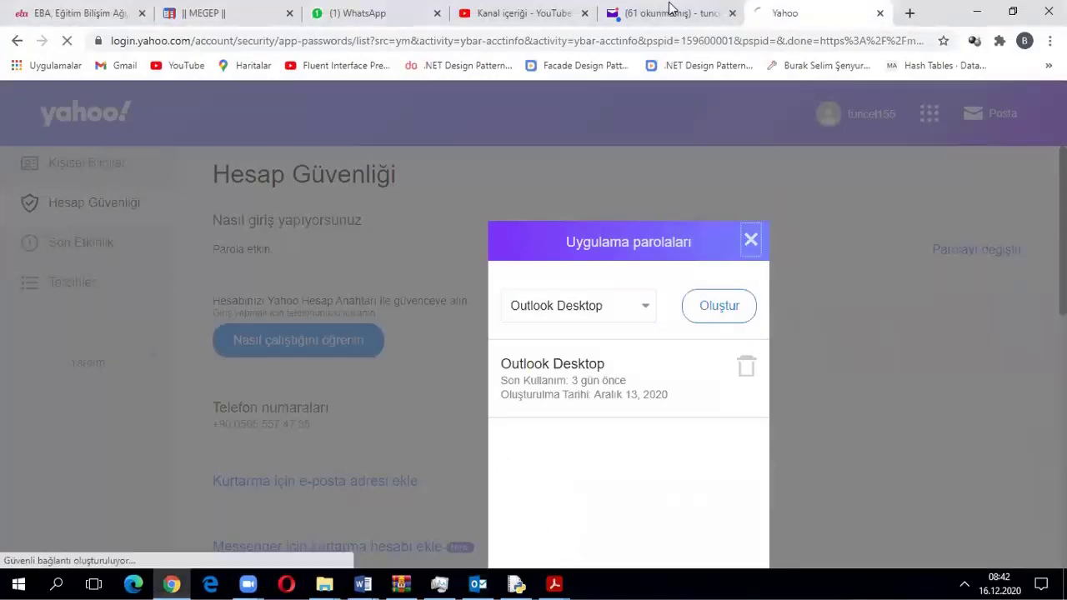
left_click(667, 12)
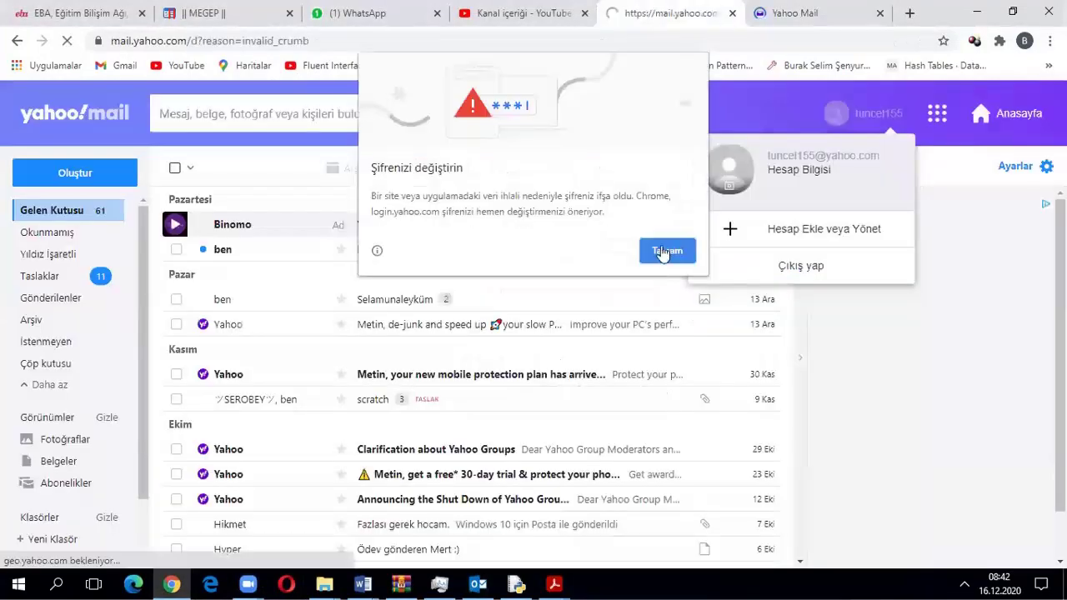
left_click(663, 250)
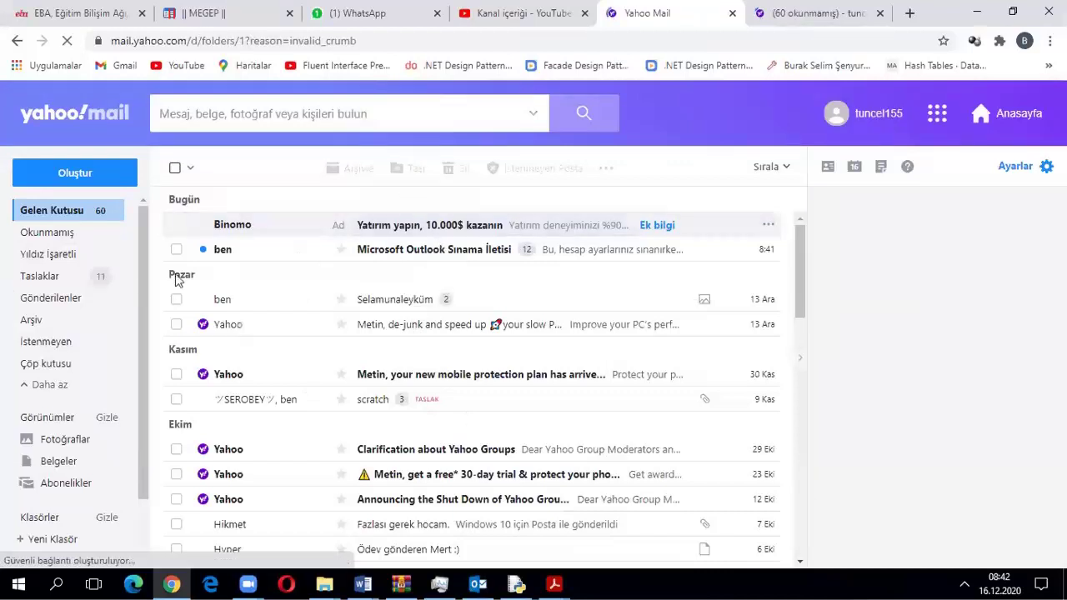
left_click(209, 248)
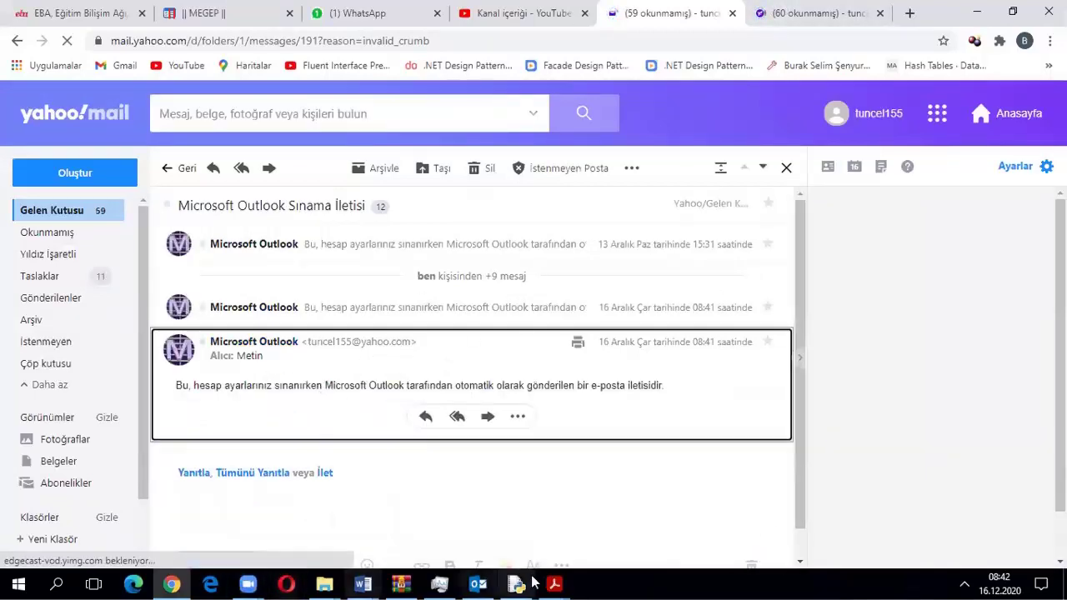
left_click(477, 583)
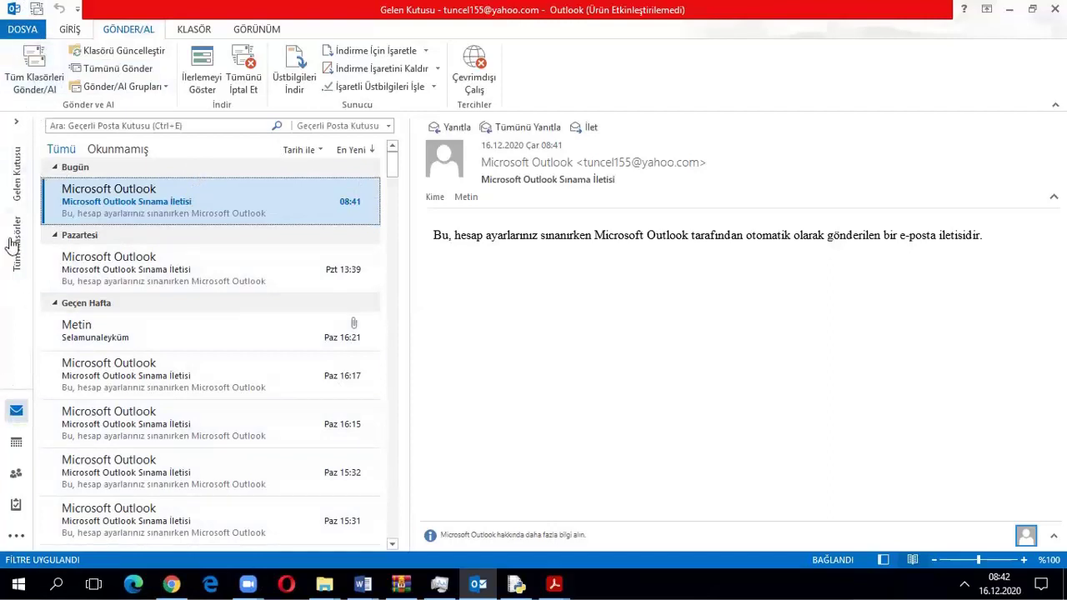
Show the inbox of the Outlook data file in the collapsed folder pane
left_click(19, 179)
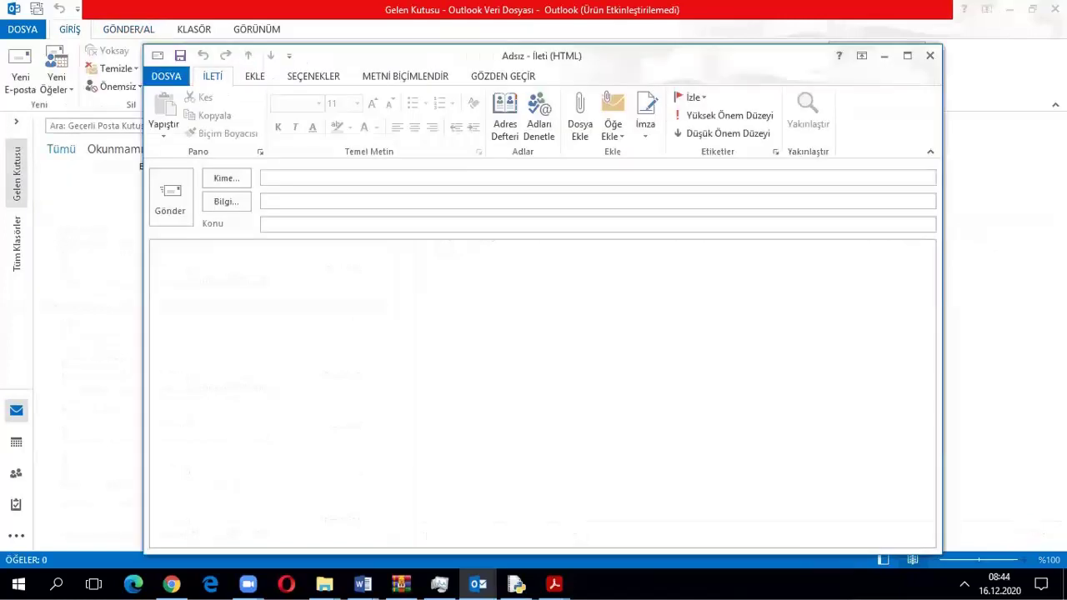
Fill in the recipient of the Günaydın message with the suggested Yahoo address
type("tu")
left_click(307, 200)
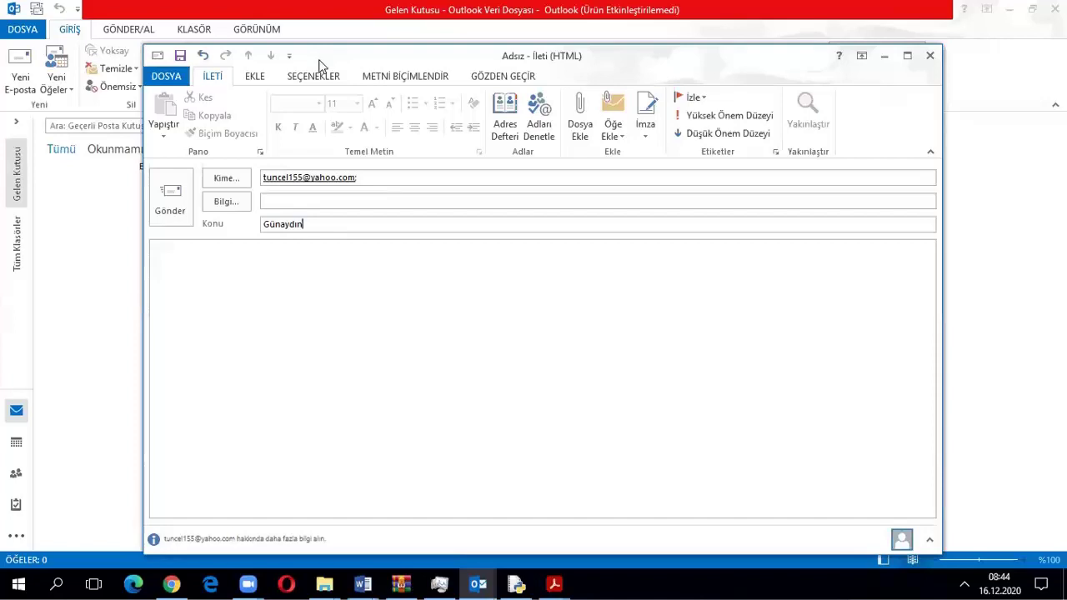
left_click_drag(319, 62, 322, 30)
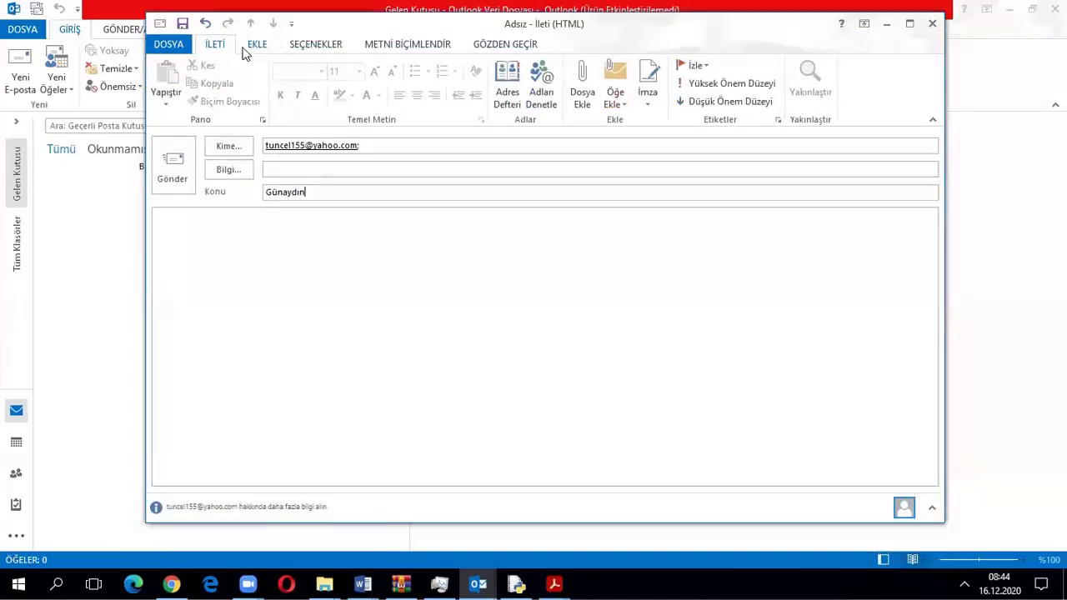
Insert the asker signature into the message body
left_click(243, 46)
left_click(308, 107)
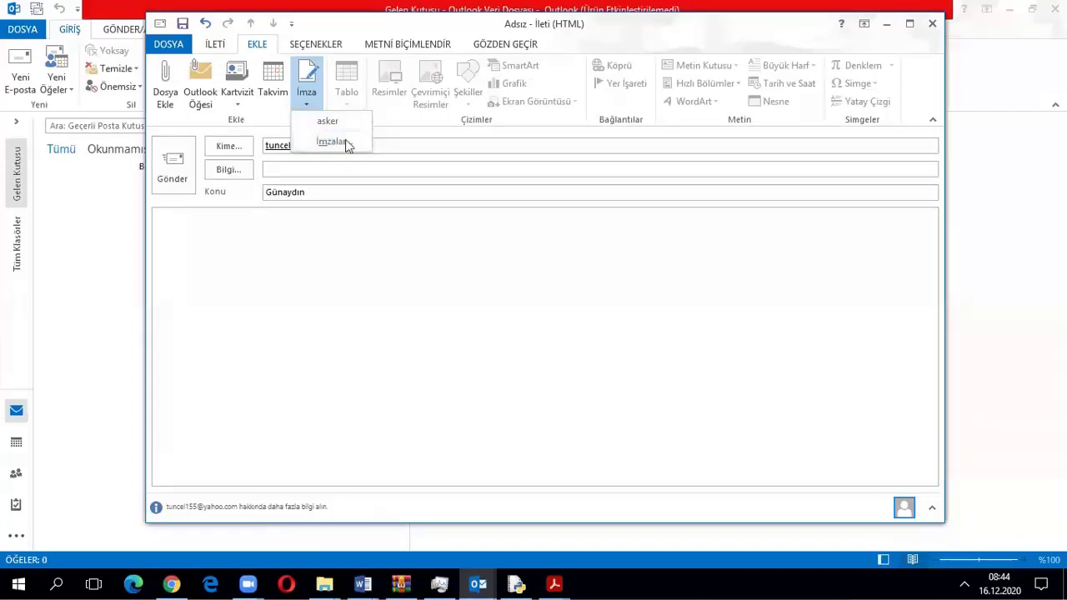
left_click(334, 143)
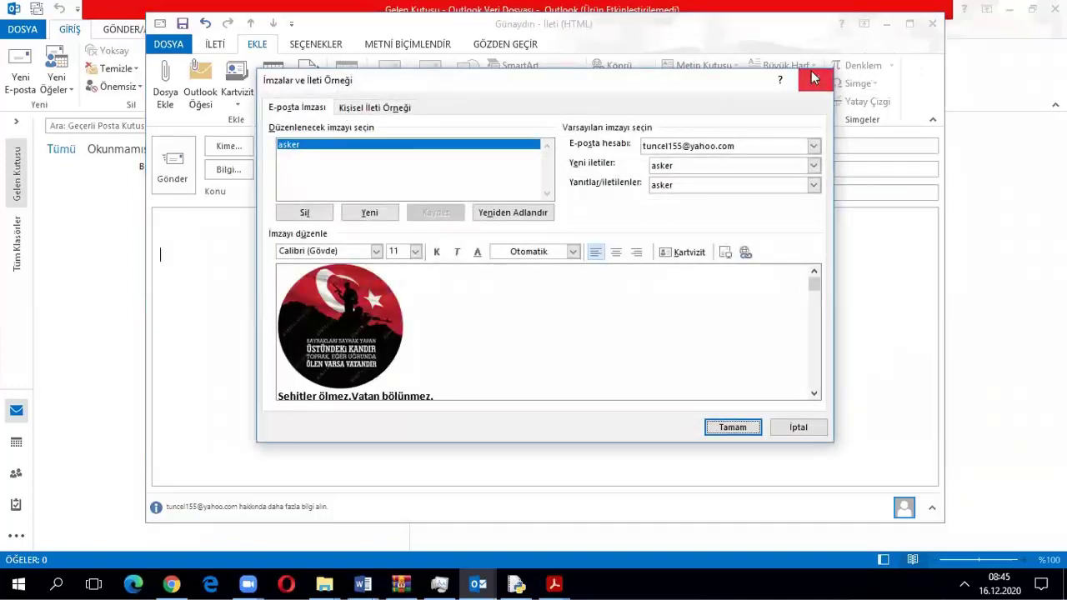
left_click(815, 79)
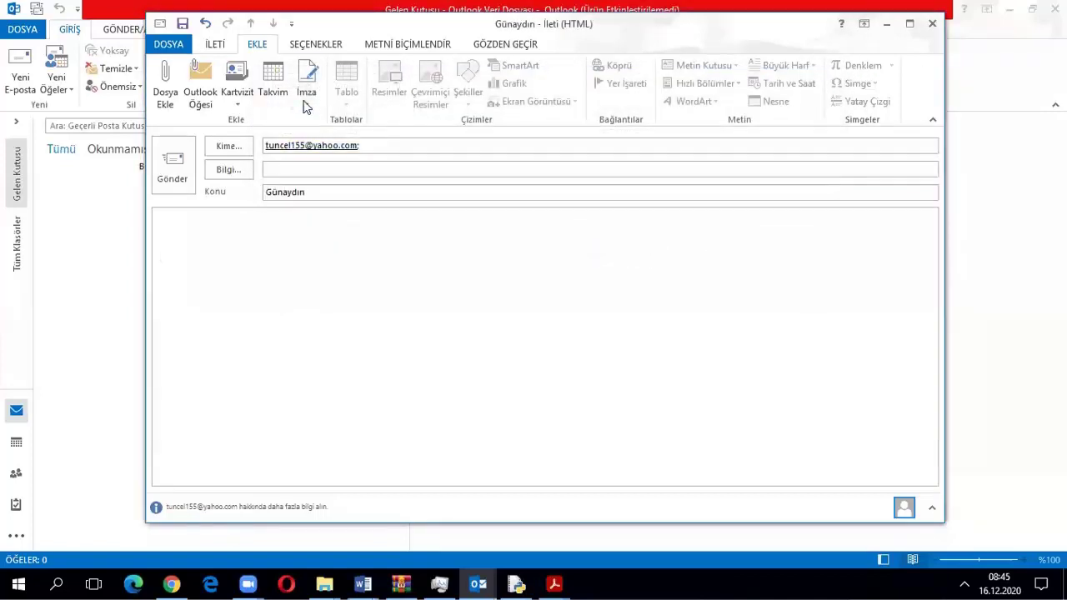
left_click(306, 99)
left_click(324, 122)
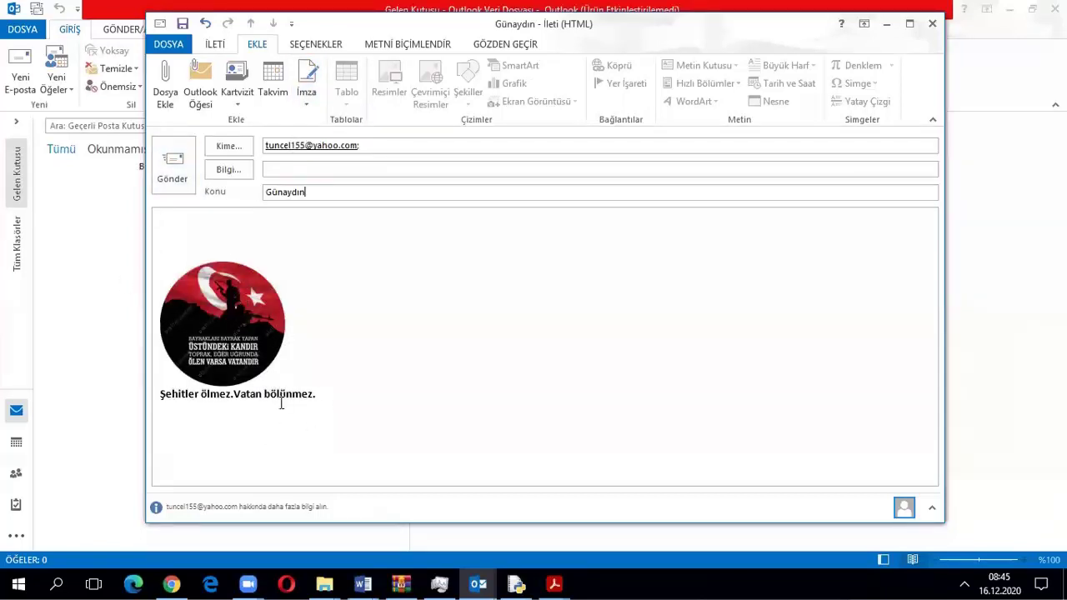
Close the Günaydın message without saving changes
left_click(175, 42)
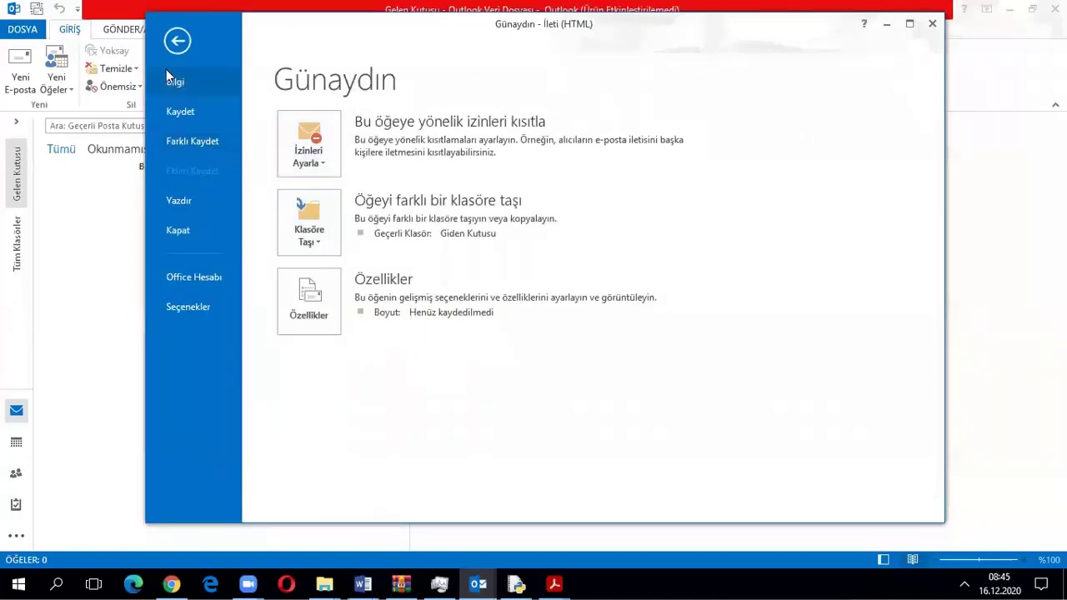
left_click(177, 40)
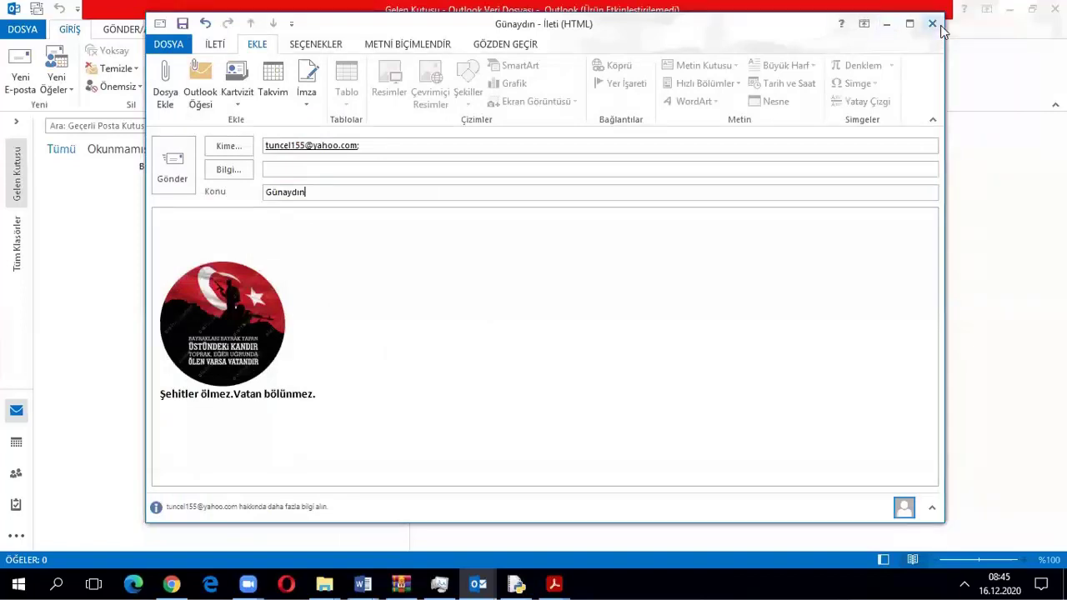
left_click(937, 25)
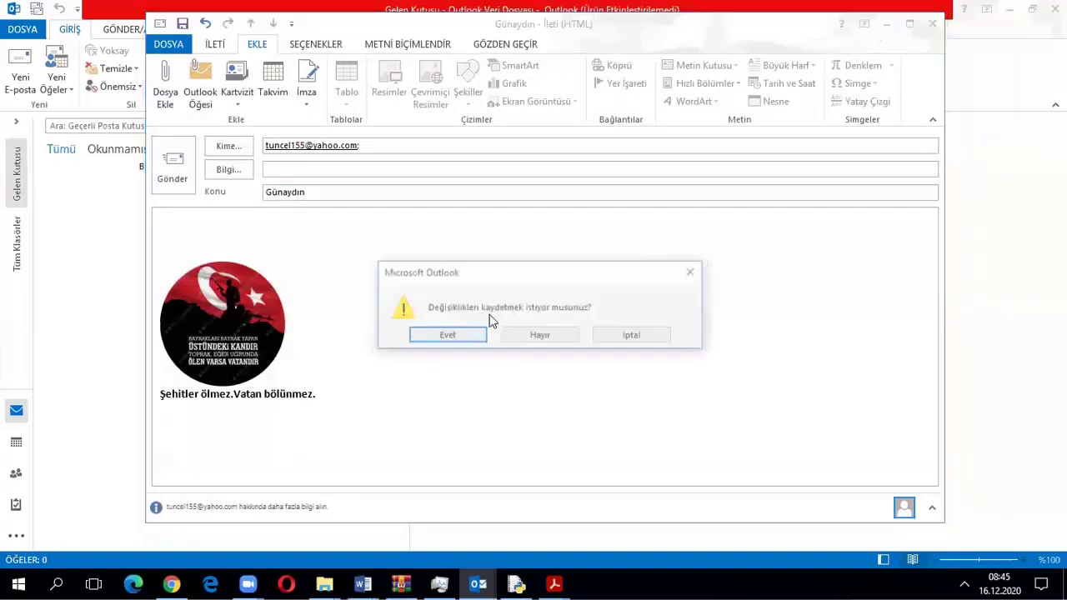
left_click(549, 337)
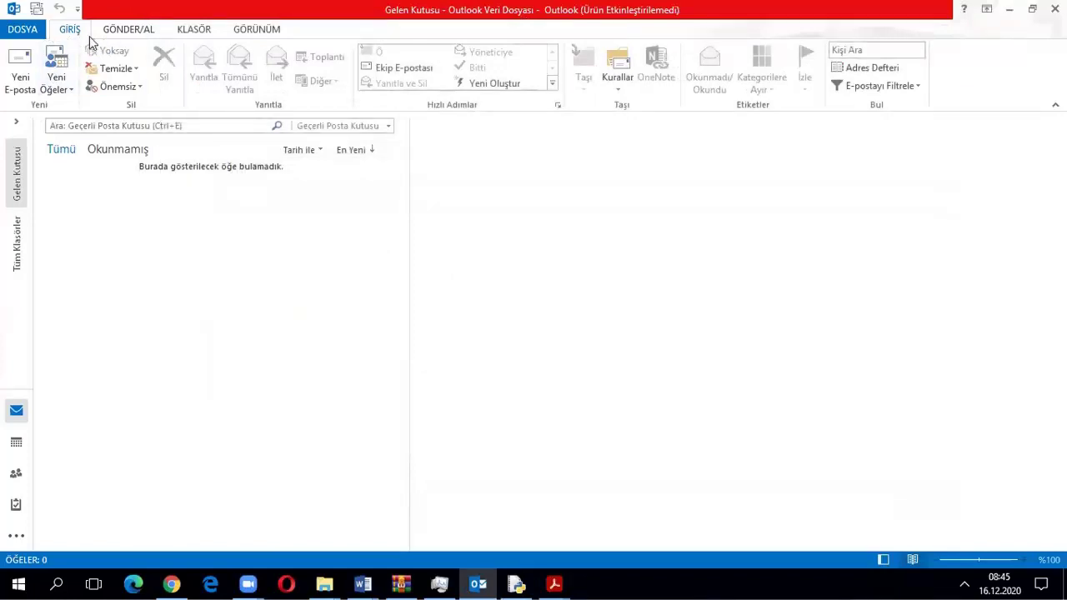
In Options > Mail > Signatures, delete the asker signature's flag image and text
left_click(23, 30)
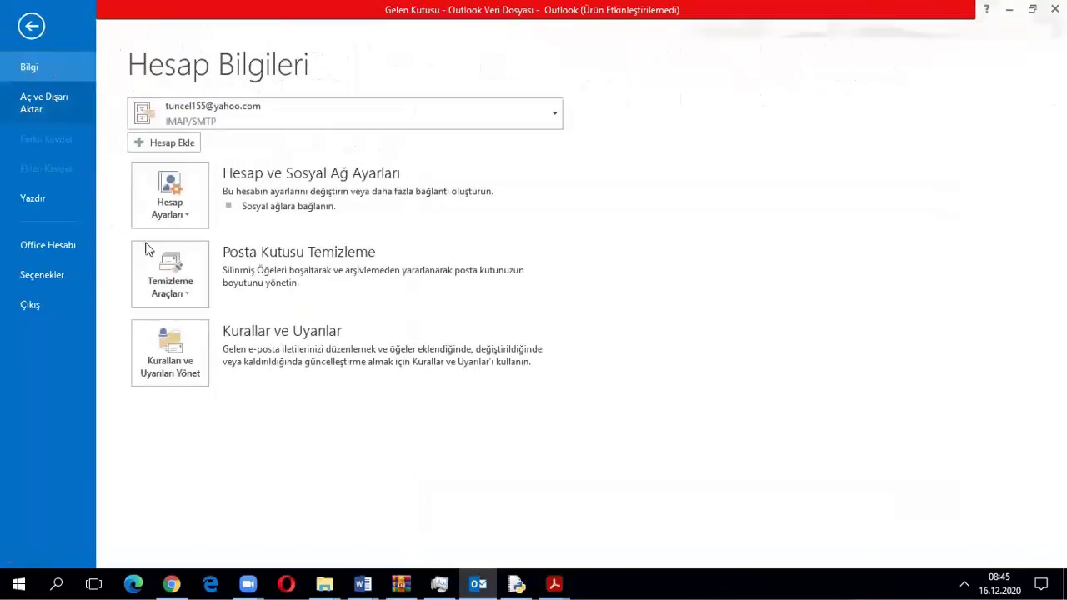
left_click(30, 274)
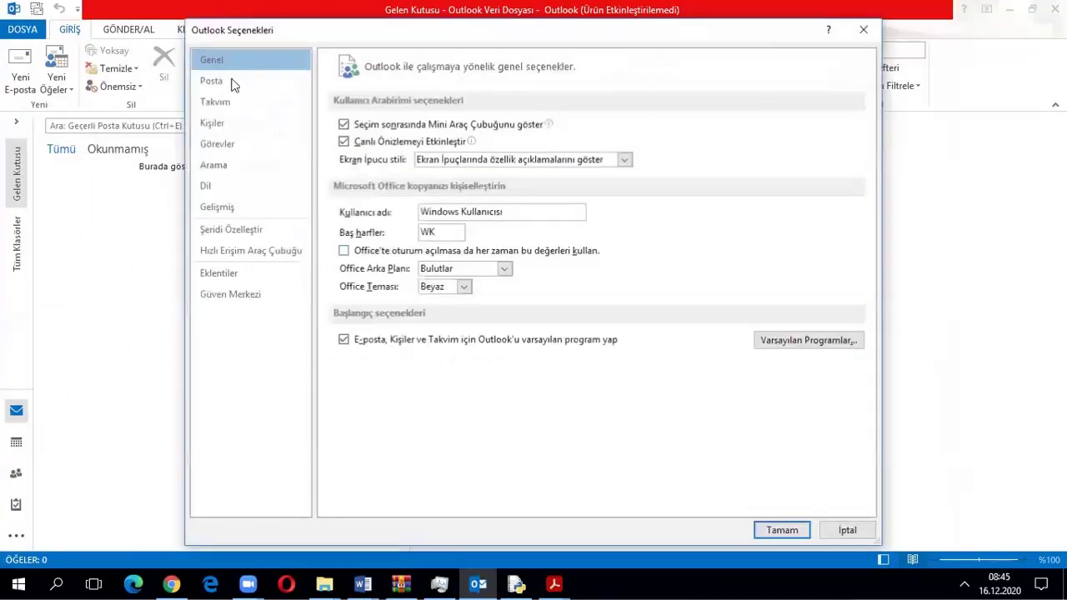
left_click(252, 87)
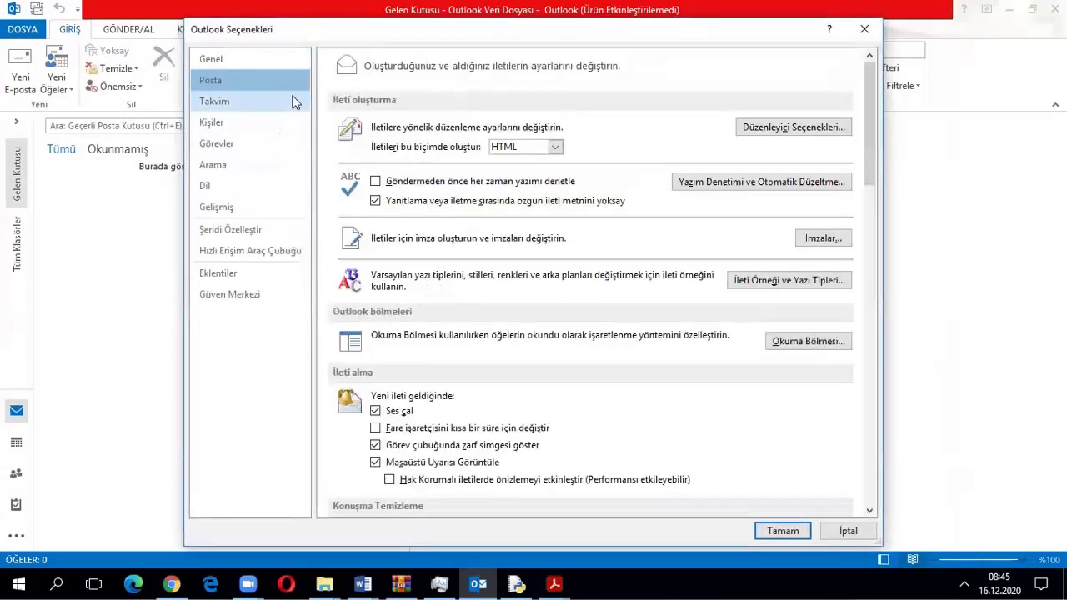
left_click(846, 238)
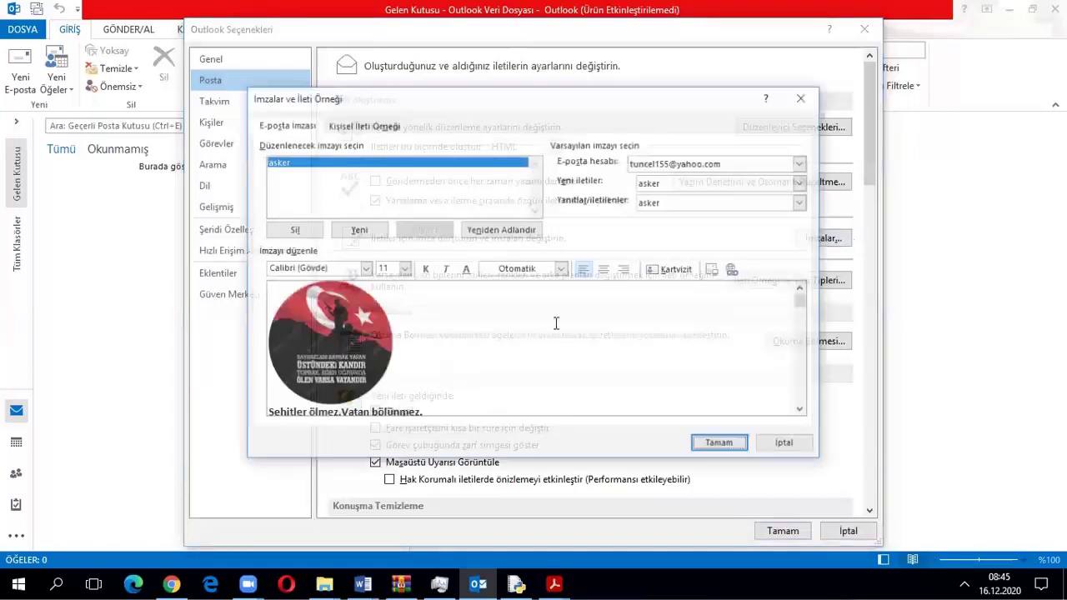
left_click(381, 337)
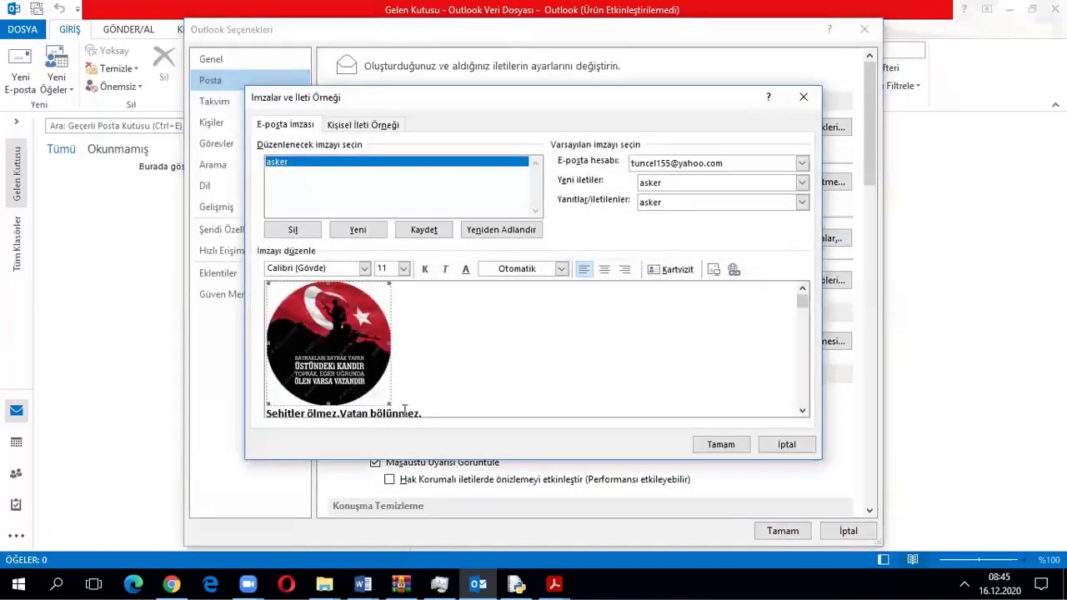
key("Delete")
key("ctrl+a")
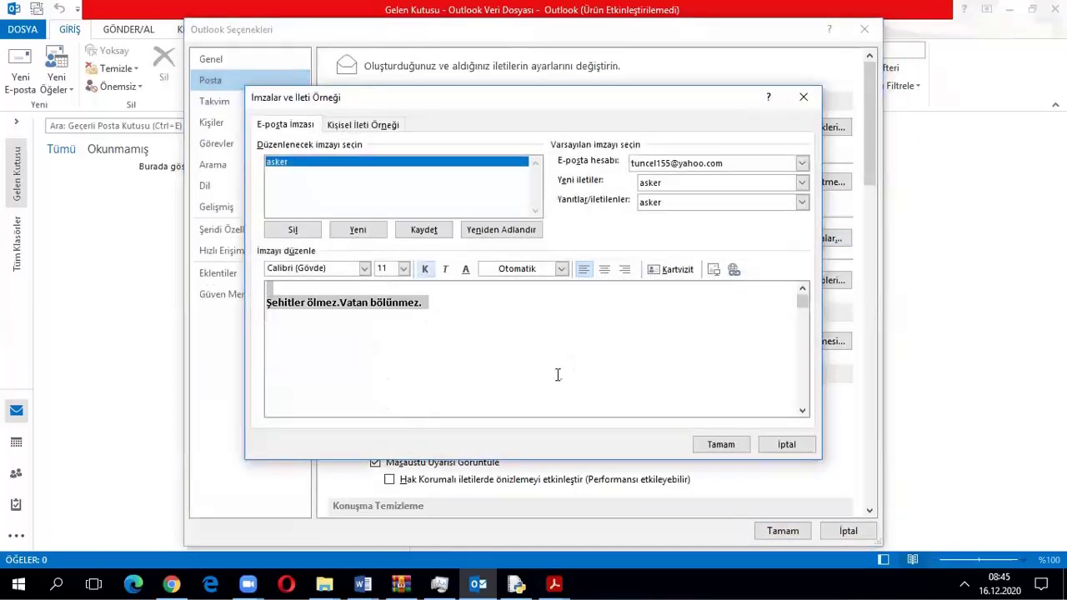
key("Delete")
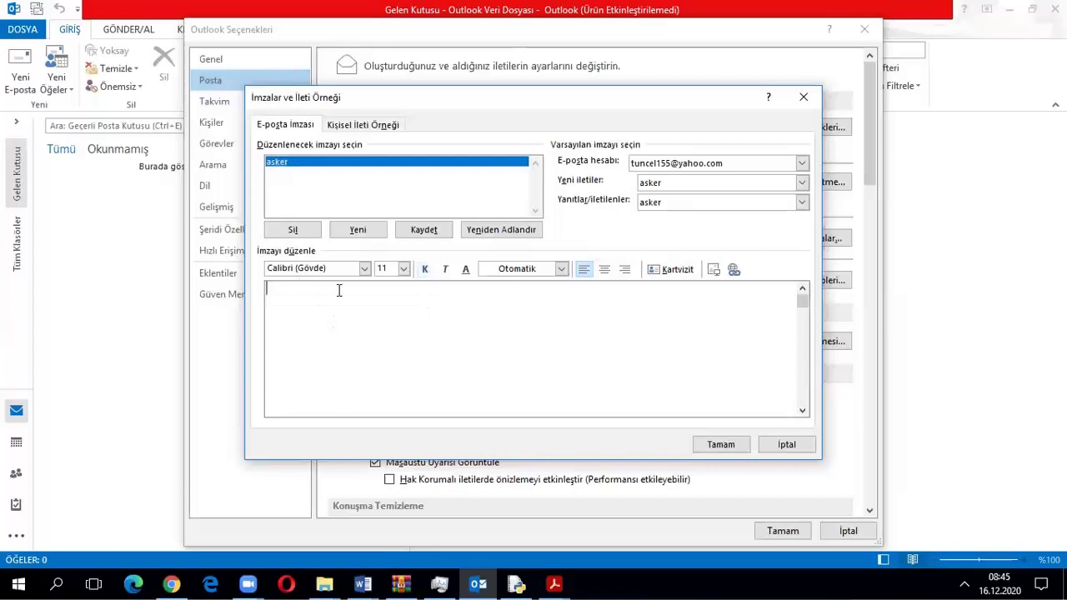
Insert the my_resizer picture above a bold 'Şehitler ölmez.Vatan bölünmez.' line and save
left_click(715, 269)
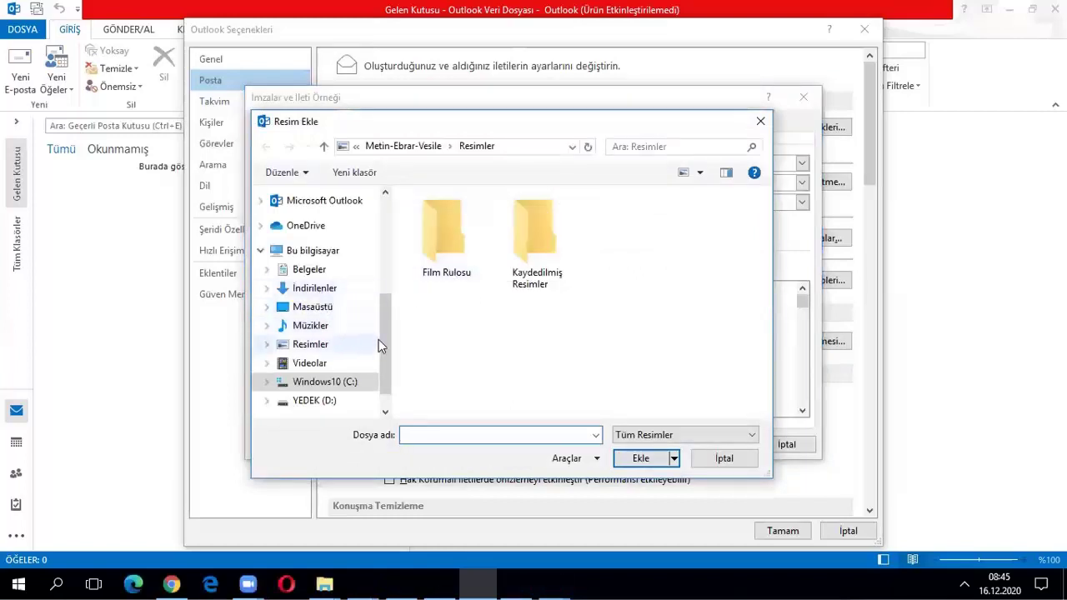
left_click_drag(386, 340, 386, 368)
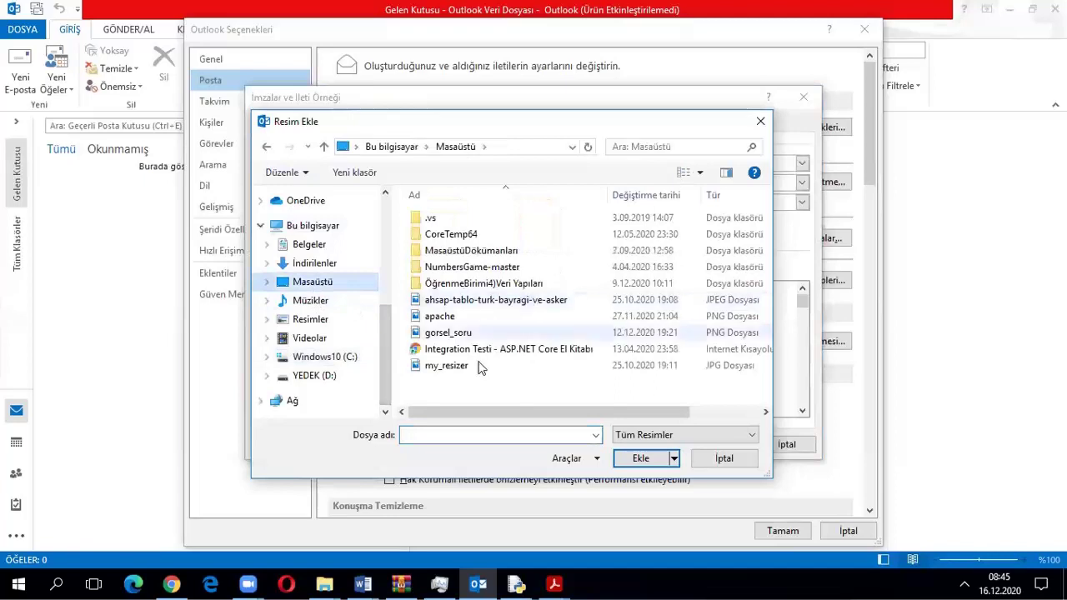
double_click(468, 365)
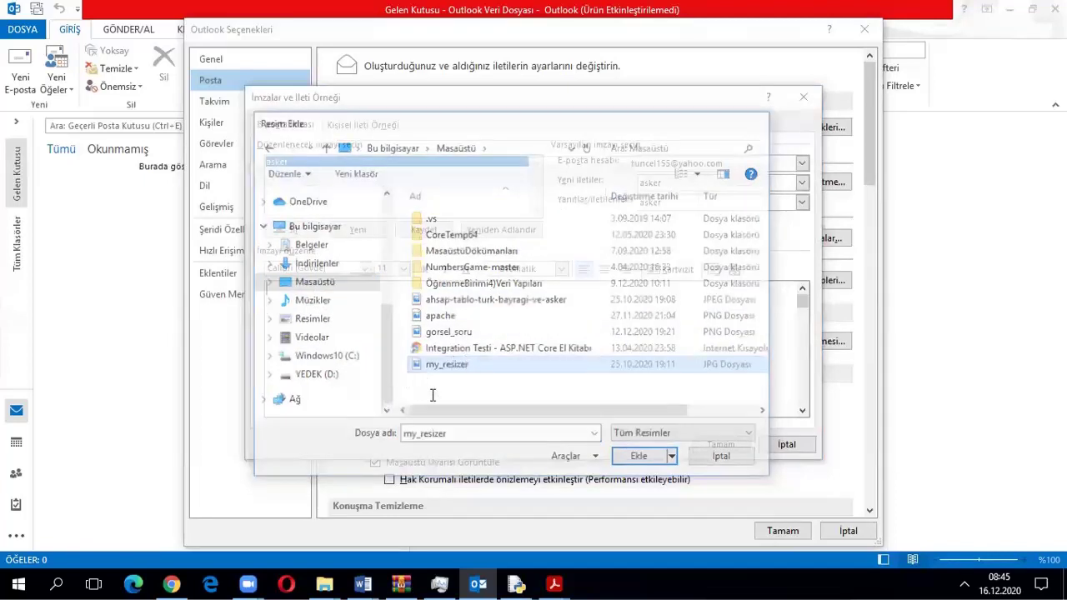
key("Return")
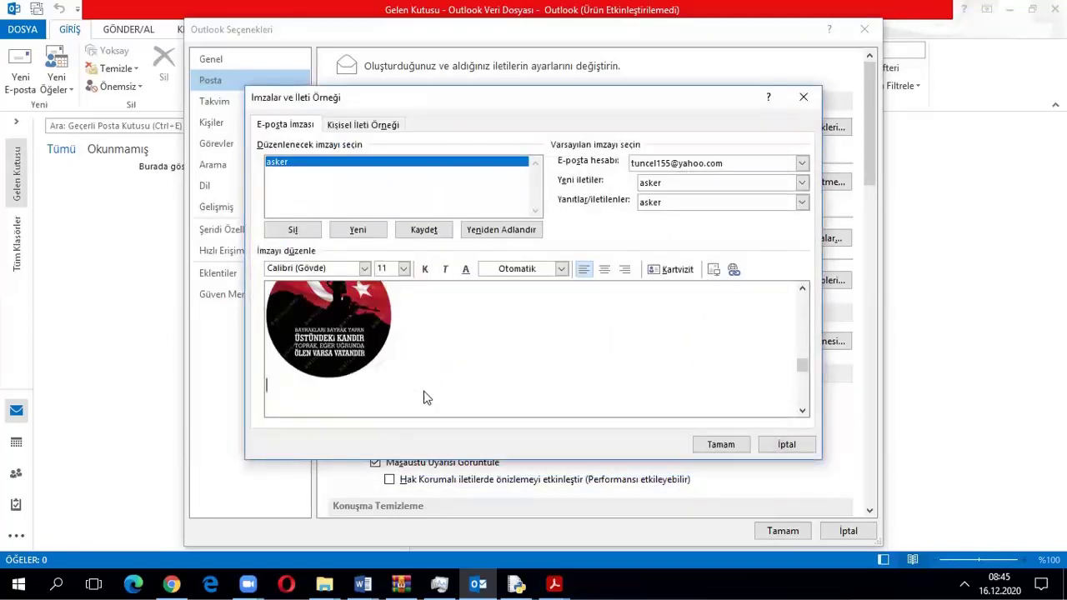
type("Şehit")
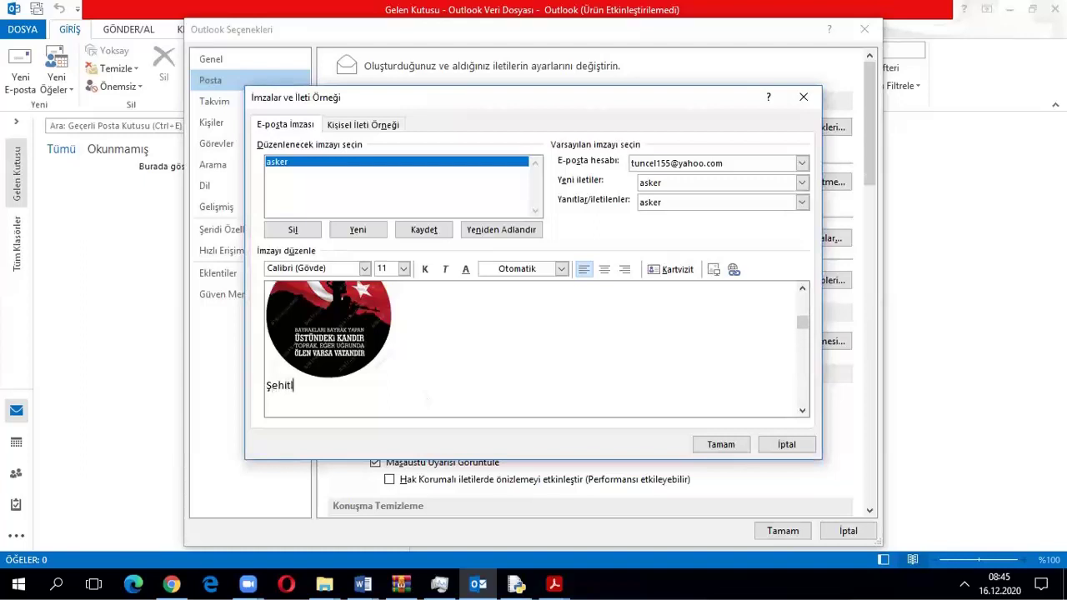
type("ler ölmez.Vatan bölünmez.")
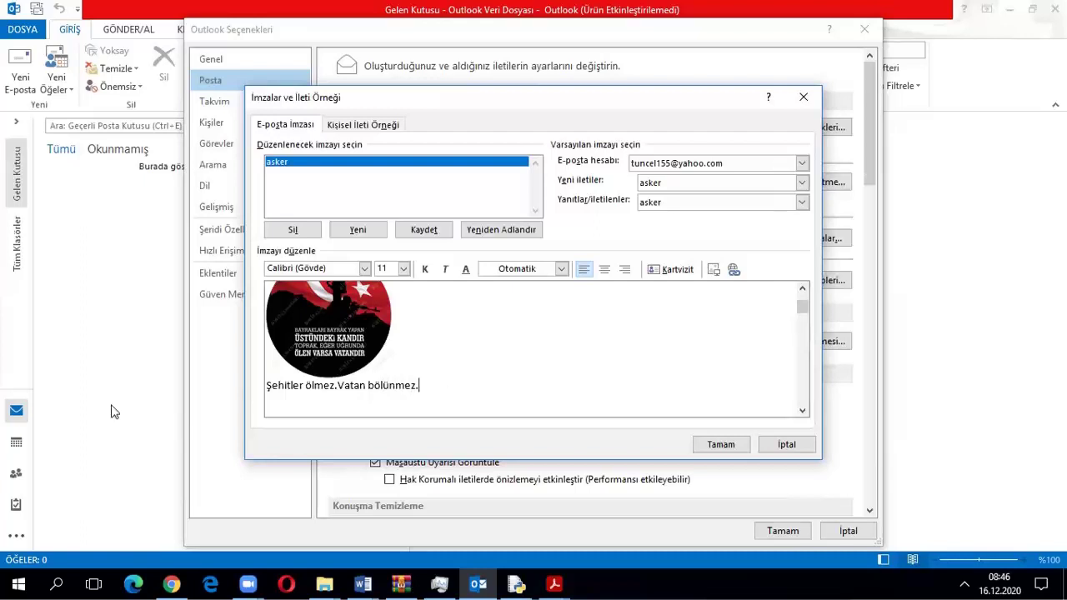
left_click_drag(431, 389, 268, 386)
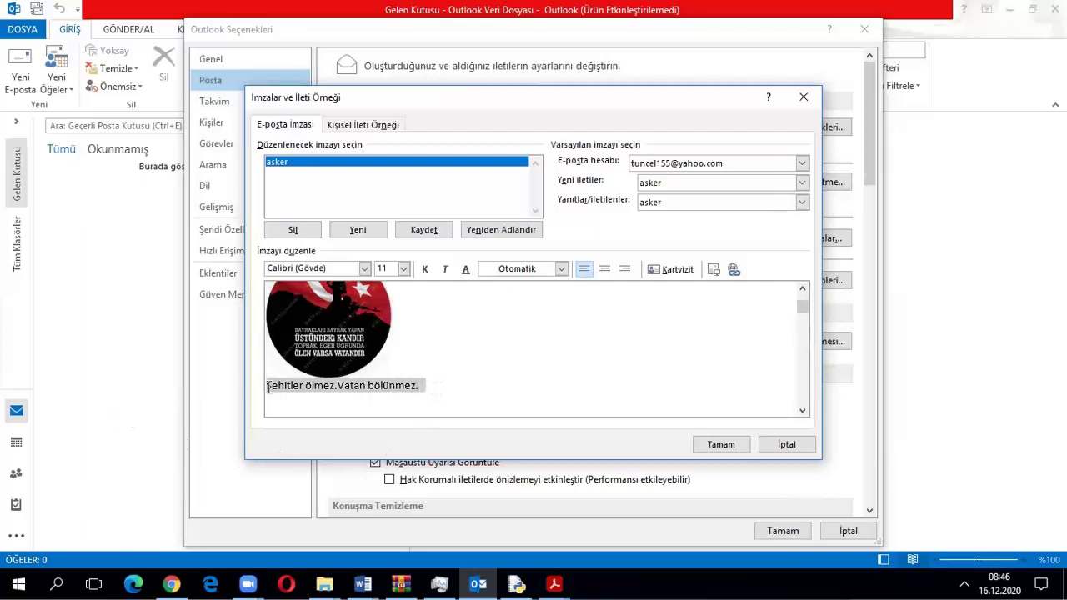
left_click(425, 271)
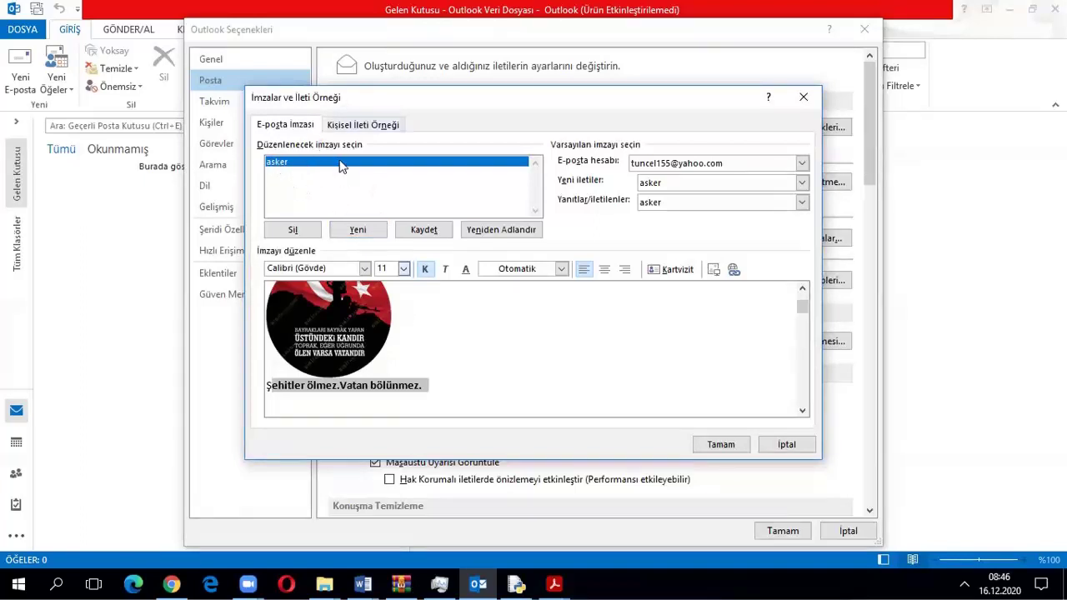
left_click(746, 444)
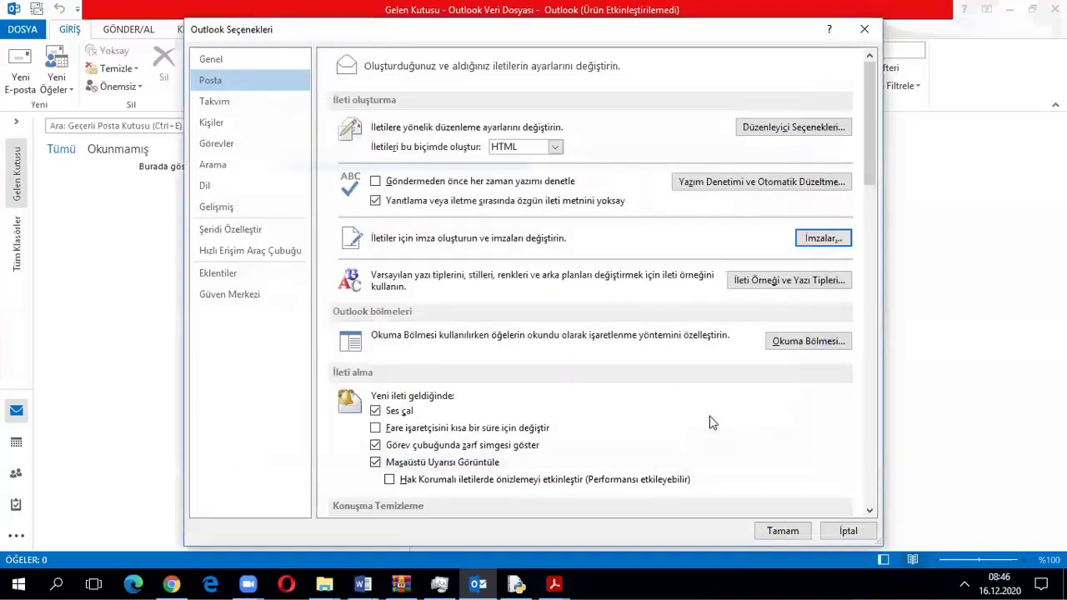
left_click(864, 29)
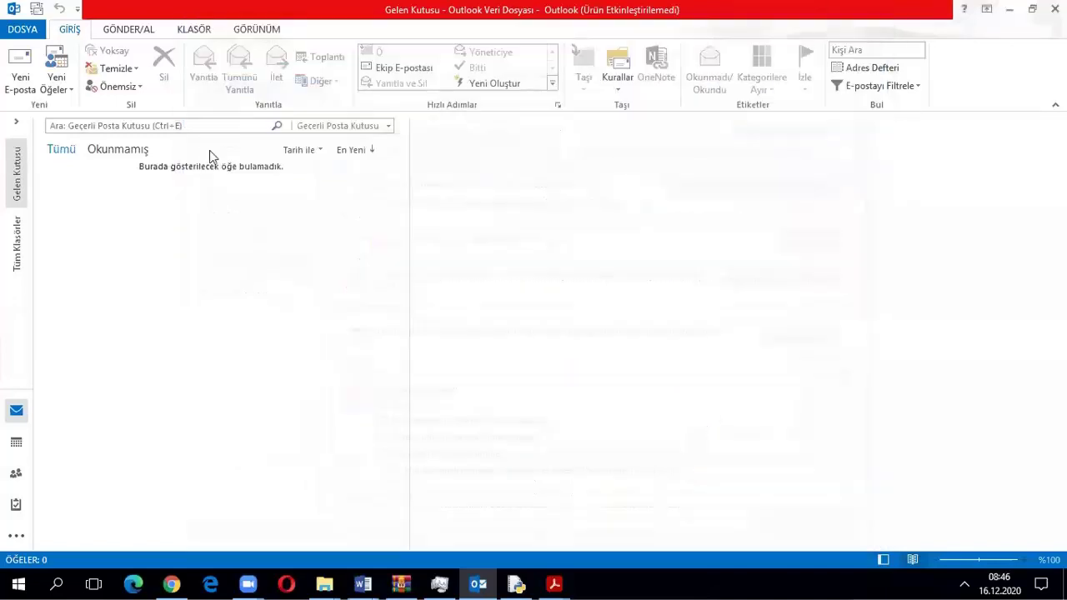
Start a new e-mail to the Yahoo account with the subject Günaydın
left_click(19, 71)
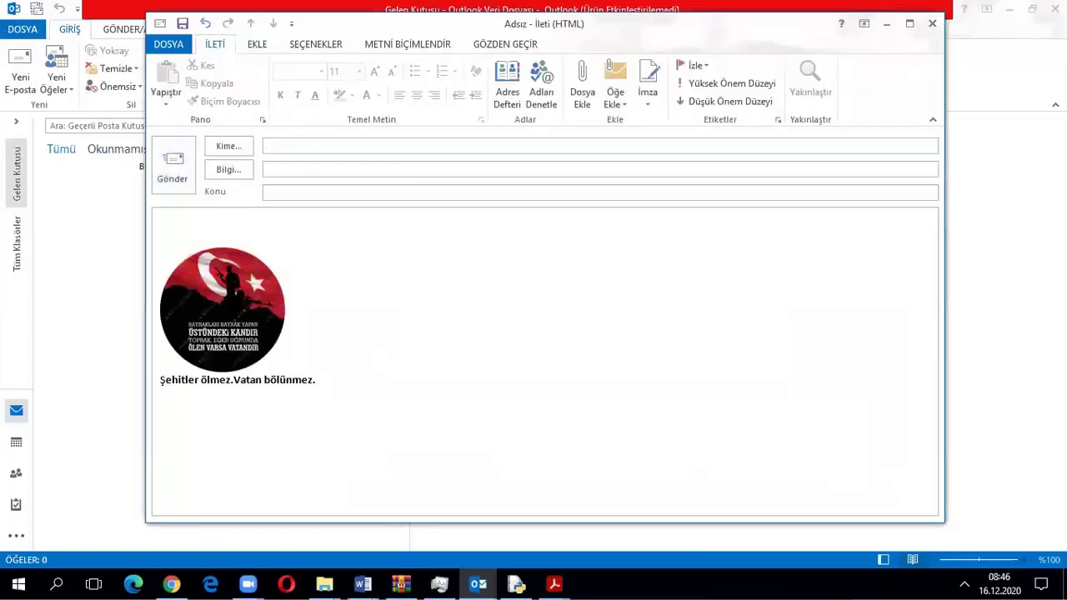
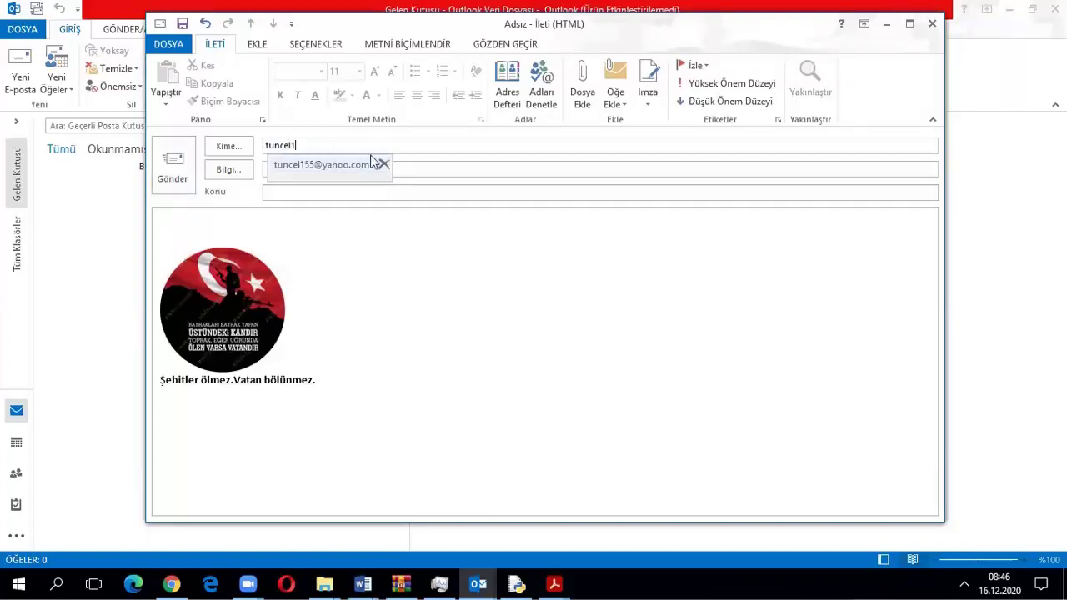
left_click(345, 165)
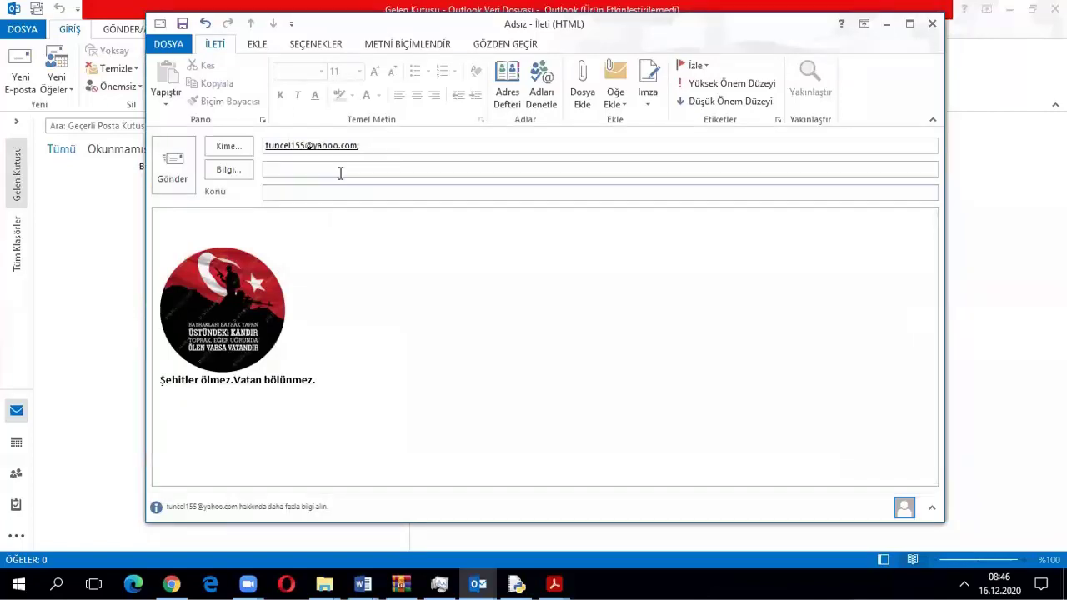
type("Günaydın")
Replace the leftover picture and text in the body with the asker signature
left_click(258, 252)
key("Delete")
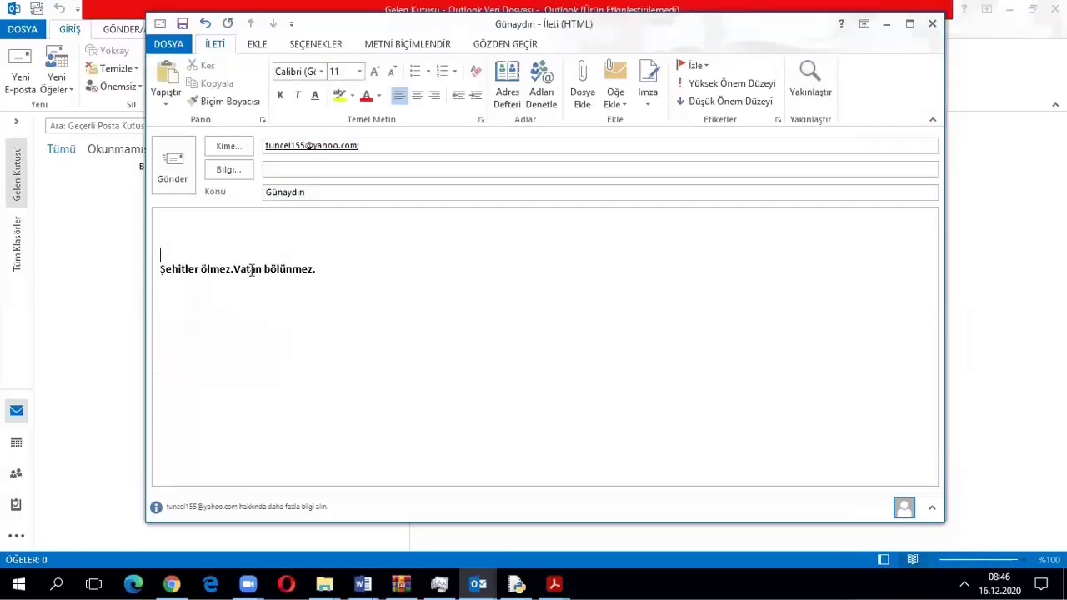
left_click_drag(343, 274, 81, 245)
key("Delete")
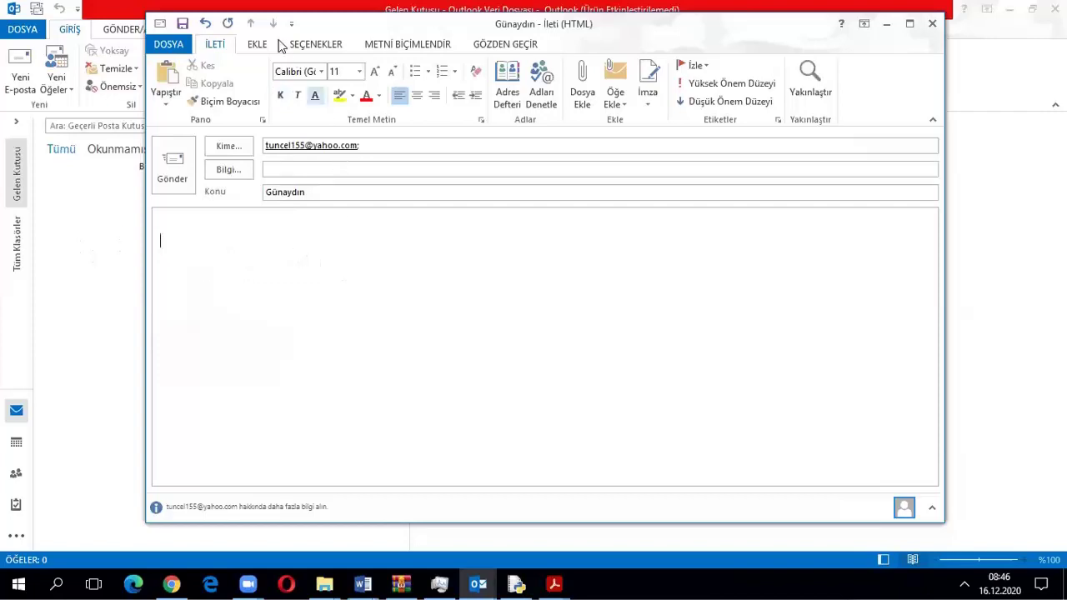
left_click(258, 44)
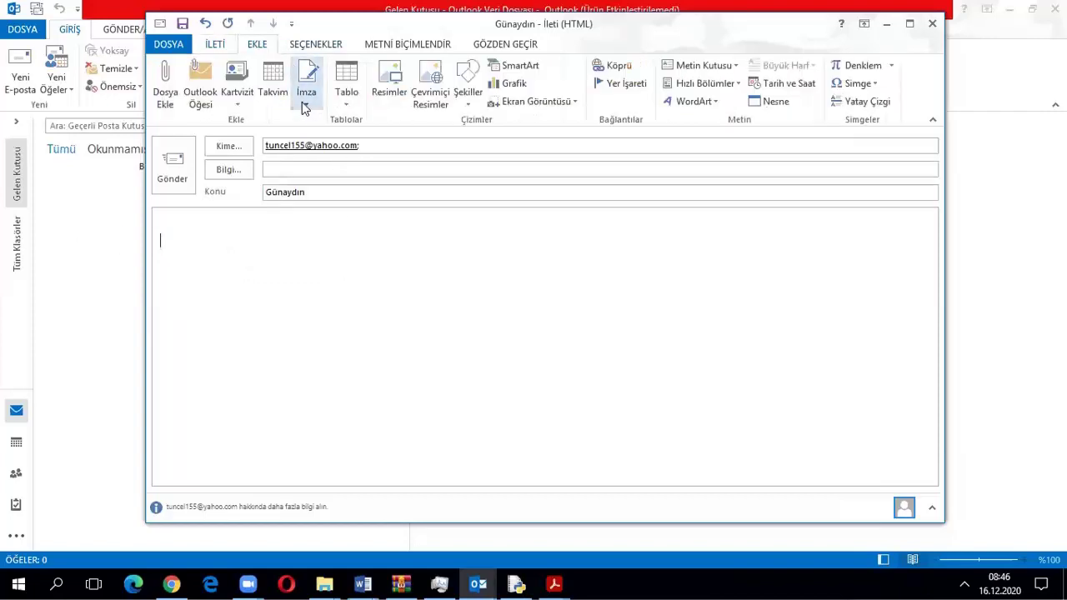
left_click(304, 102)
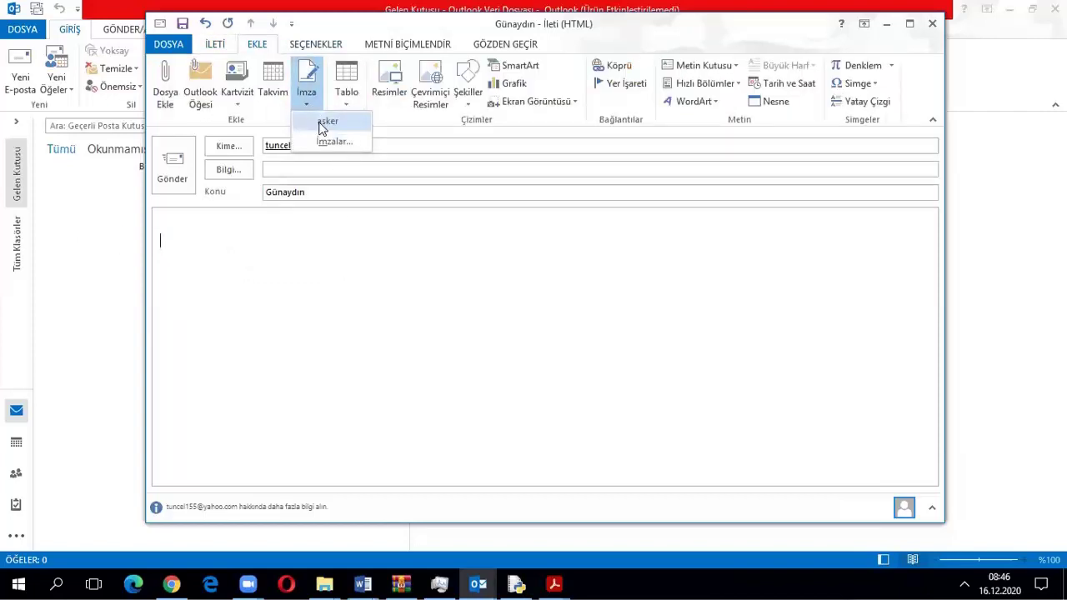
left_click(329, 125)
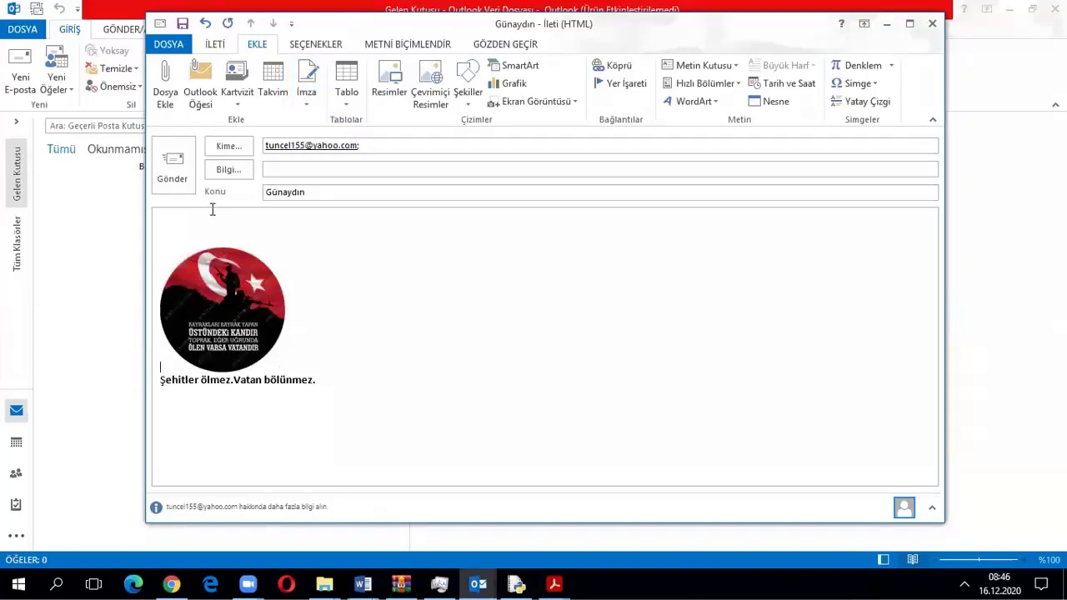
Send the Günaydın message and bring up Yahoo Mail in the browser
left_click(175, 169)
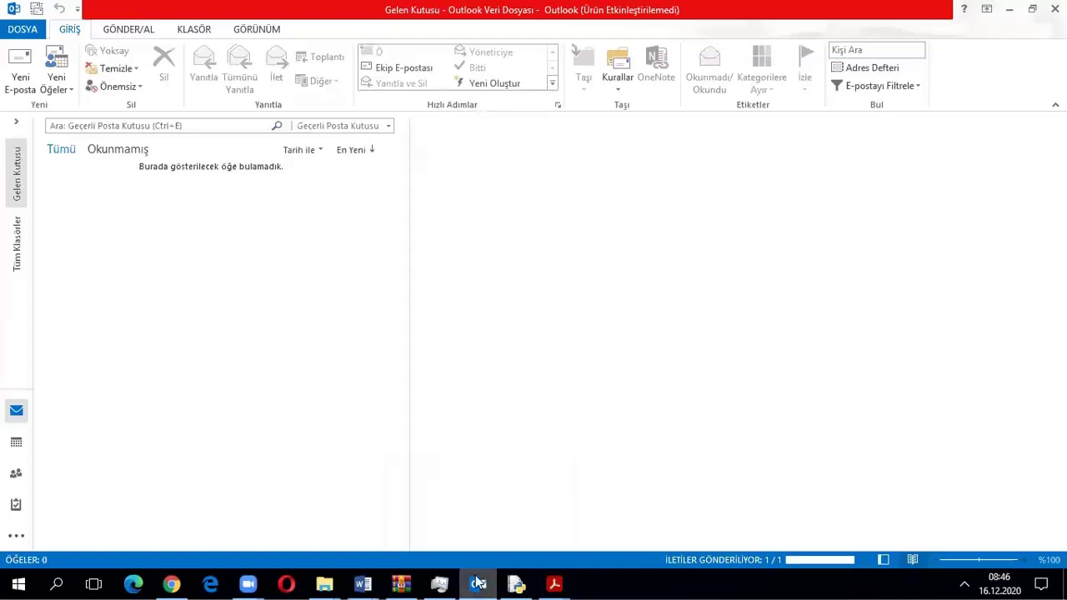
mouse_move(171, 584)
left_click(230, 530)
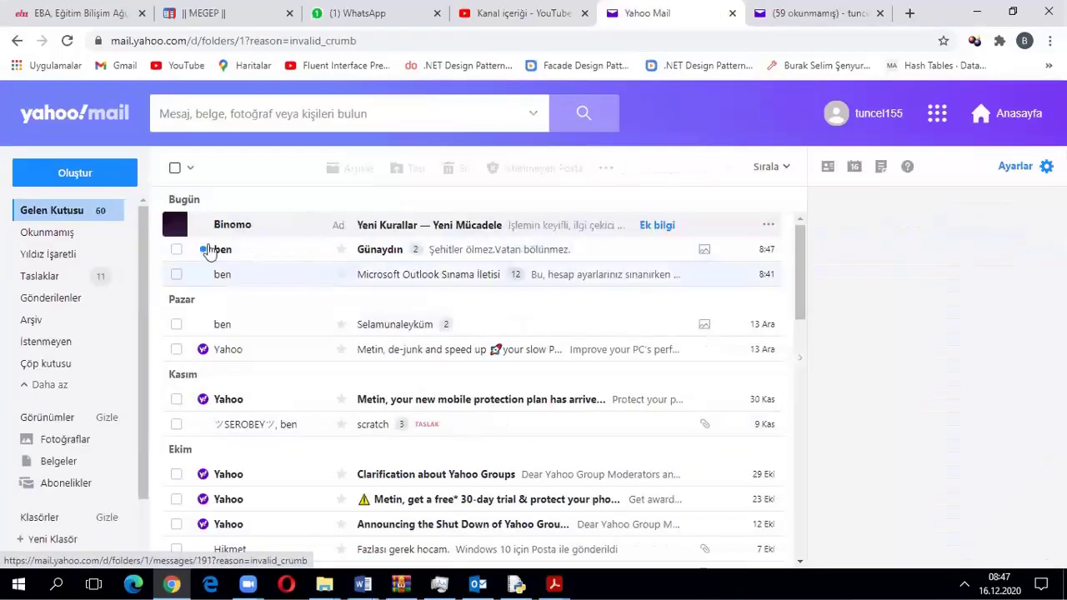
Open the Günaydın message in the Yahoo inbox, then return to Outlook
left_click(381, 250)
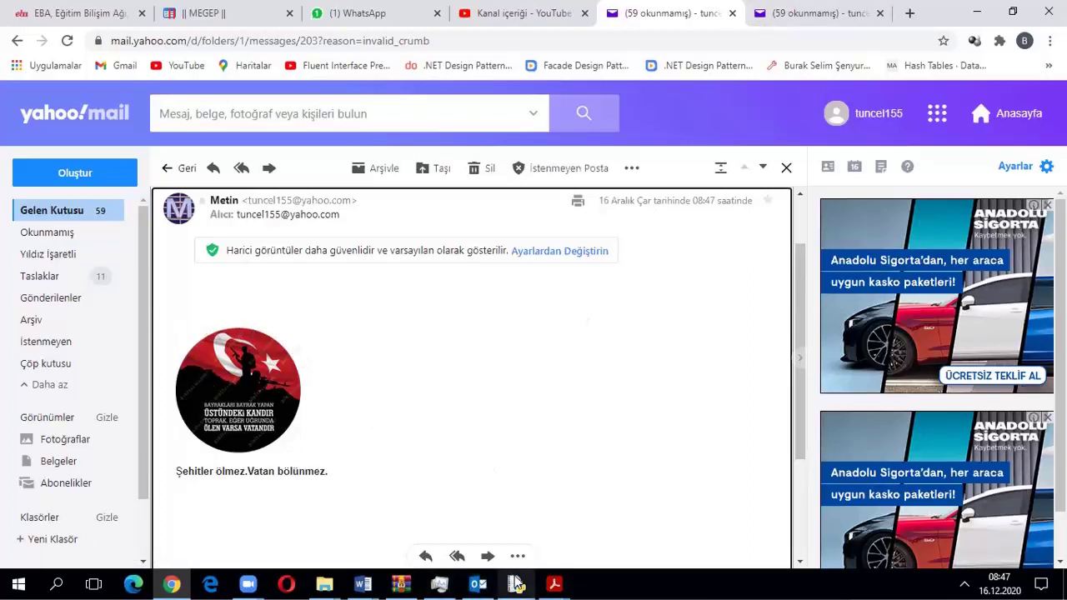
left_click(478, 584)
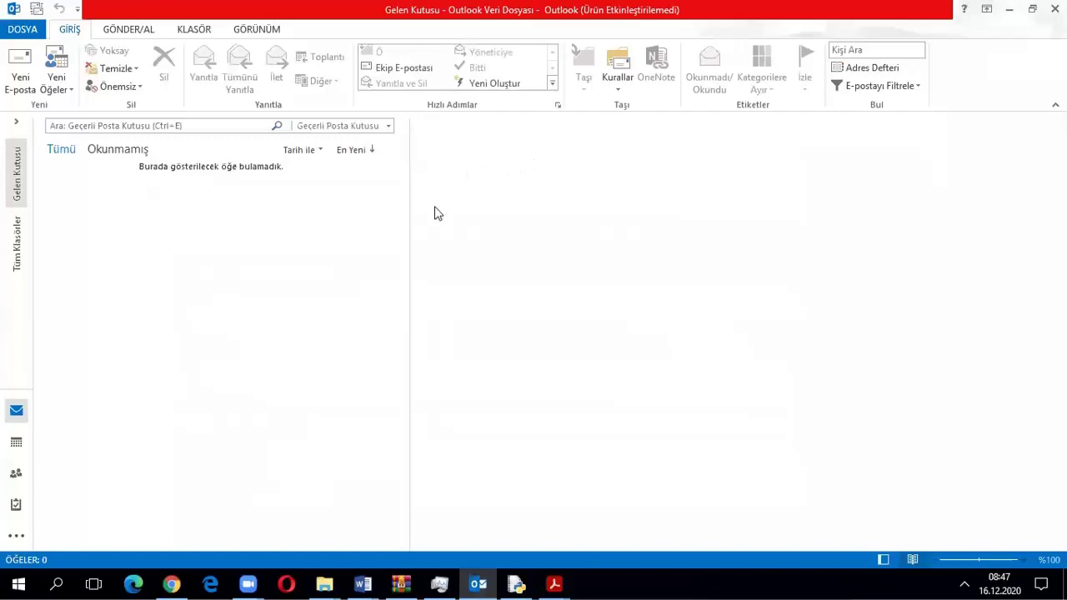
left_click(518, 584)
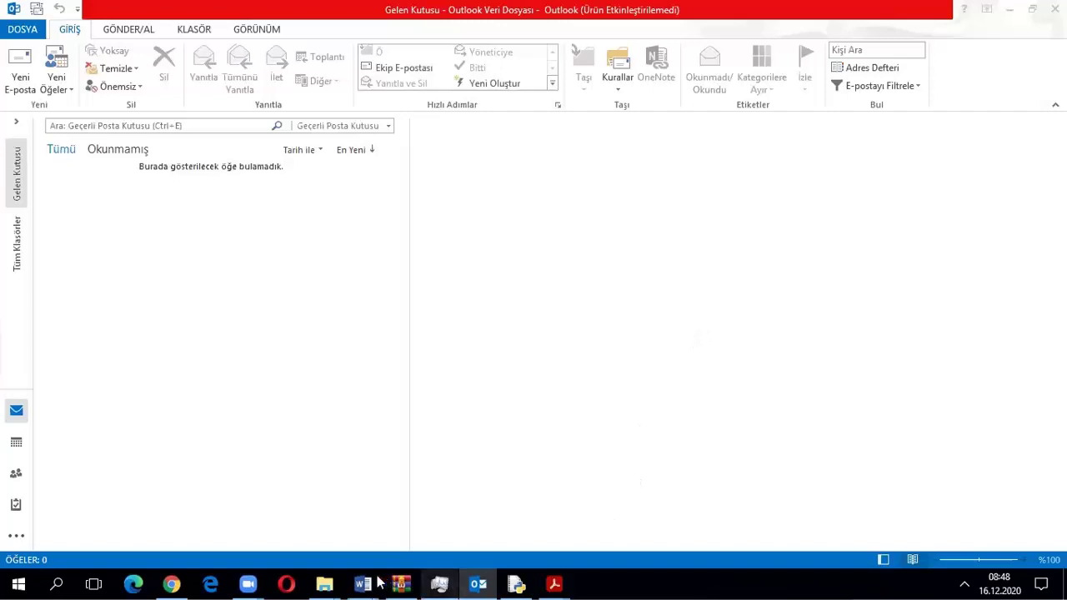
Swap the Word report's old screenshot for the pasted Outlook inbox capture, then minimize Word
mouse_move(356, 580)
left_click(142, 517)
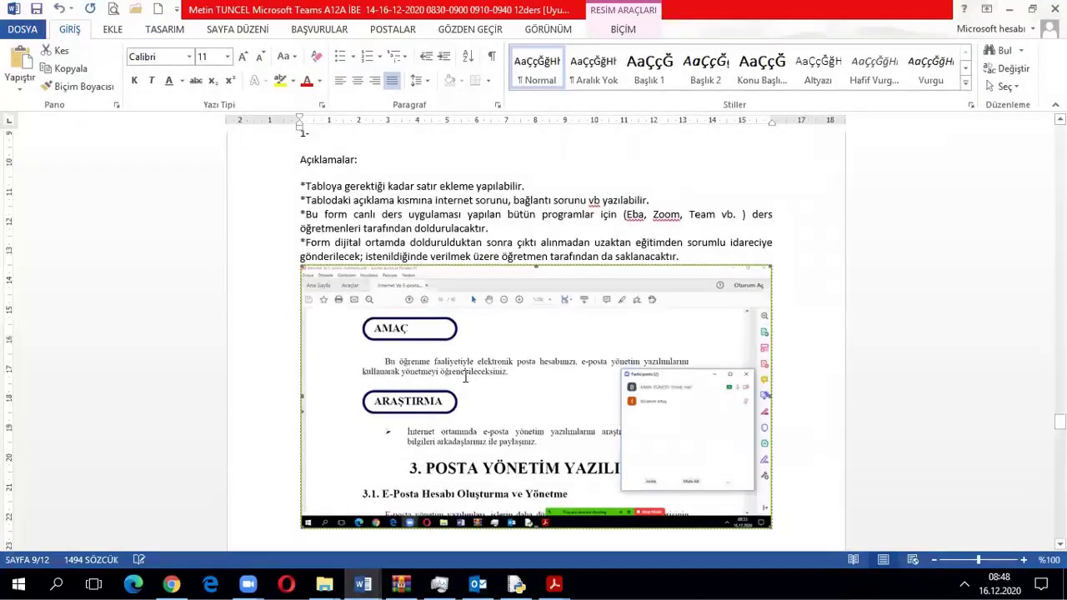
key("Delete")
right_click(286, 257)
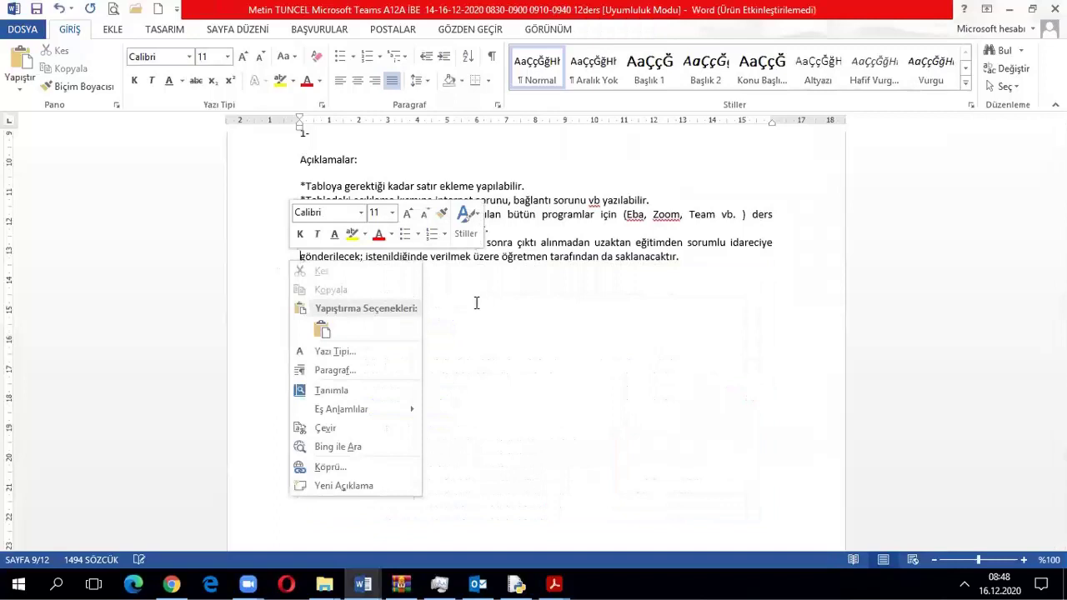
key("Escape")
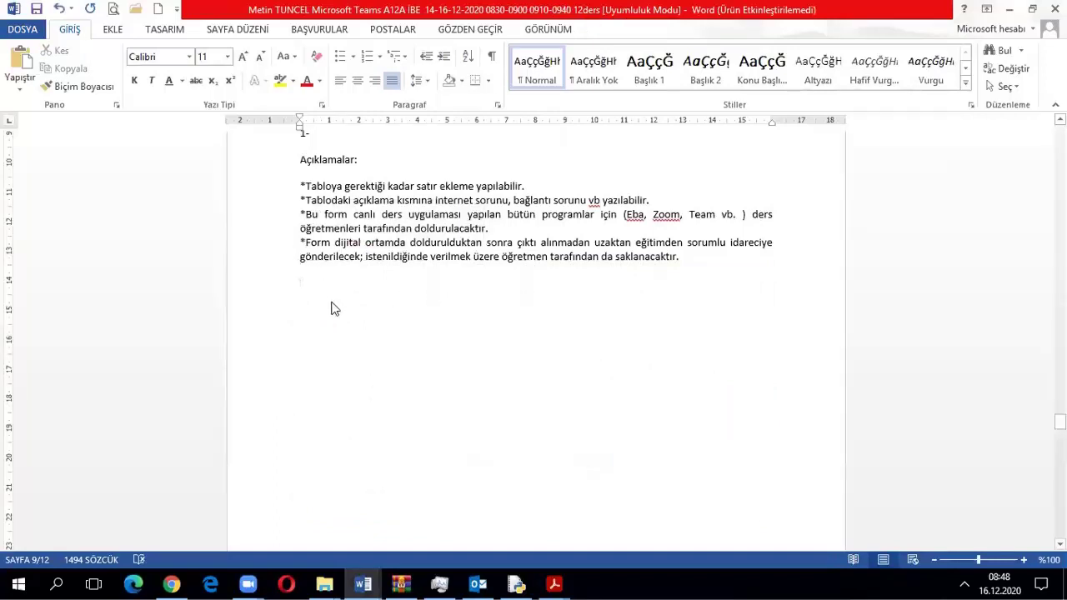
right_click(326, 284)
key("Escape")
key("ctrl+v")
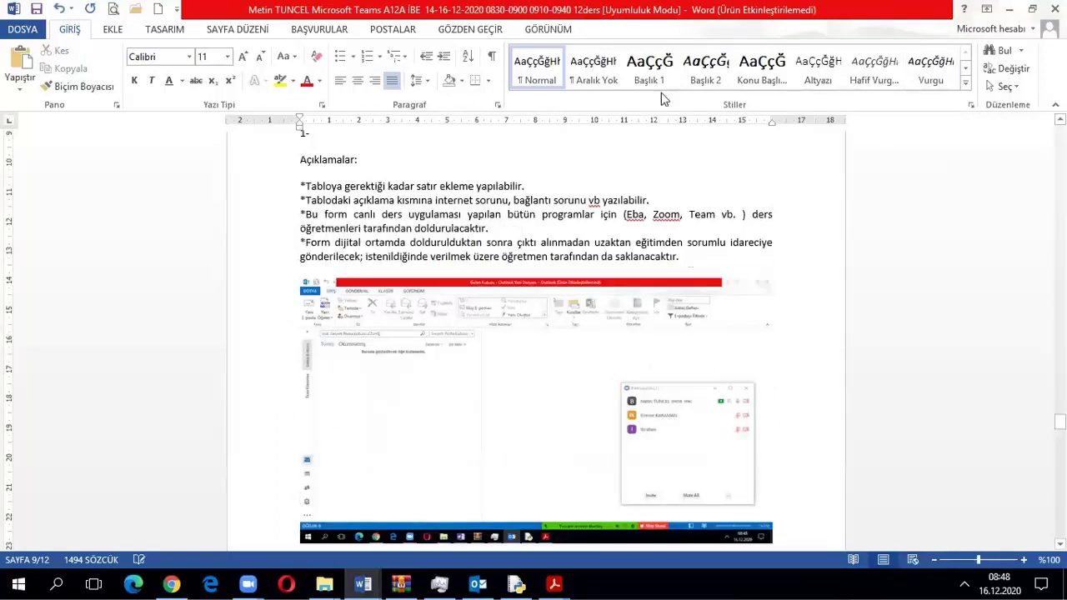
left_click(1008, 8)
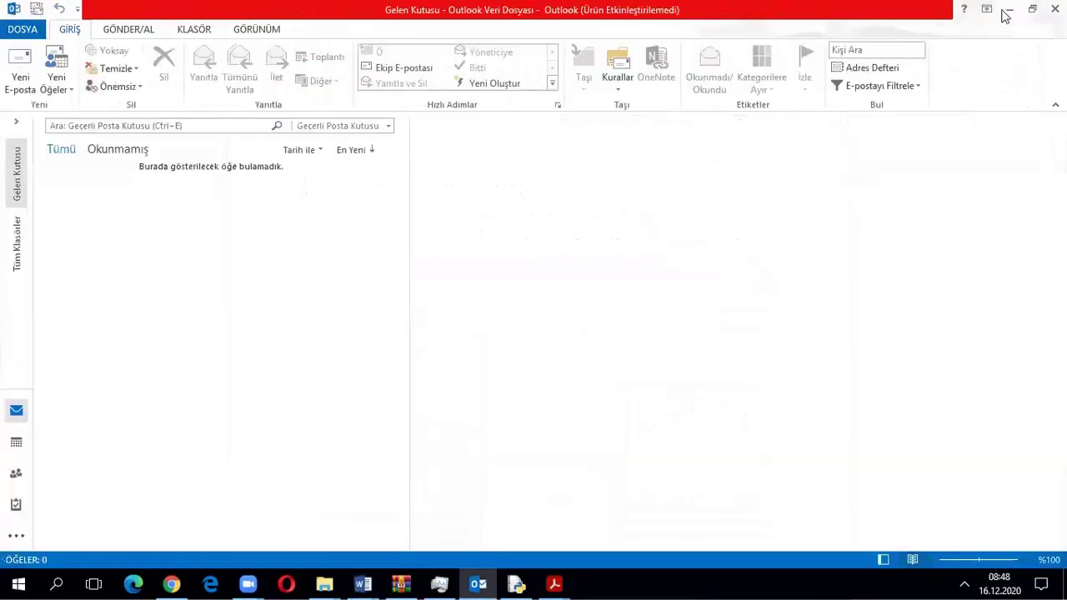
left_click(1004, 10)
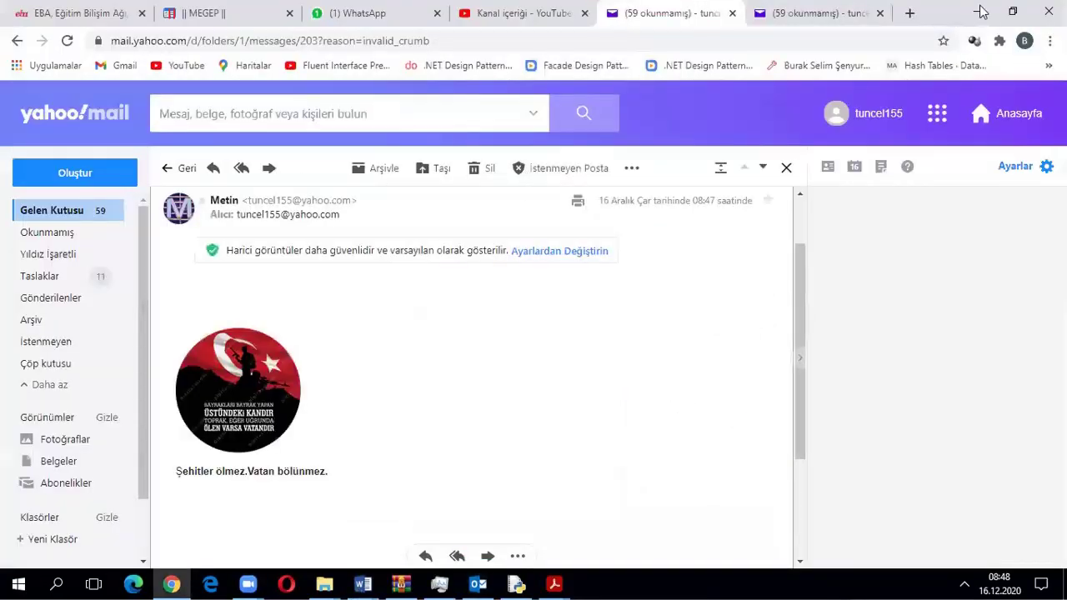
left_click(982, 12)
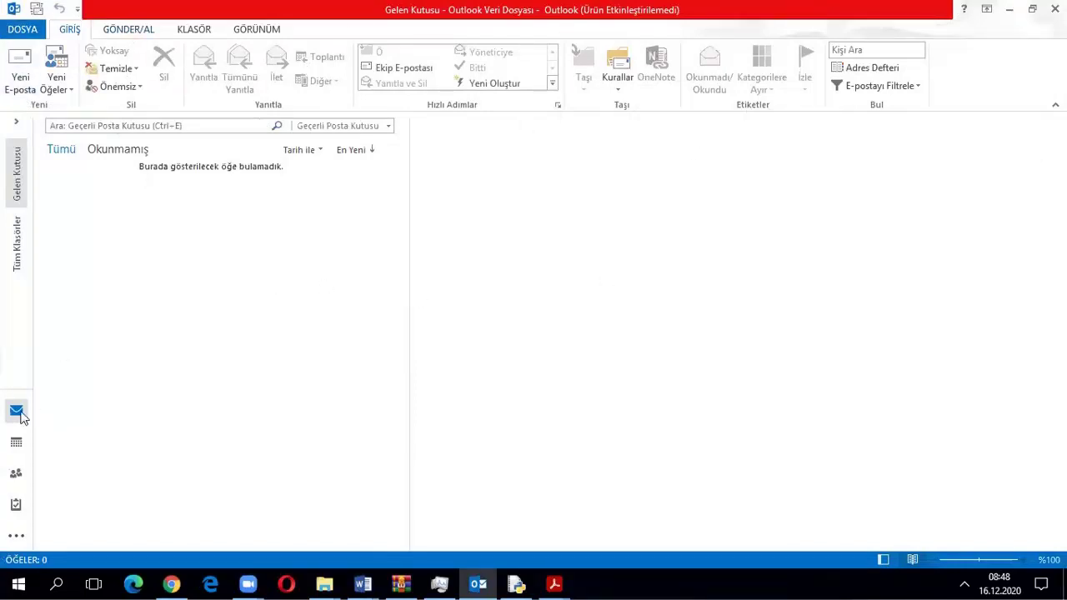
mouse_move(16, 444)
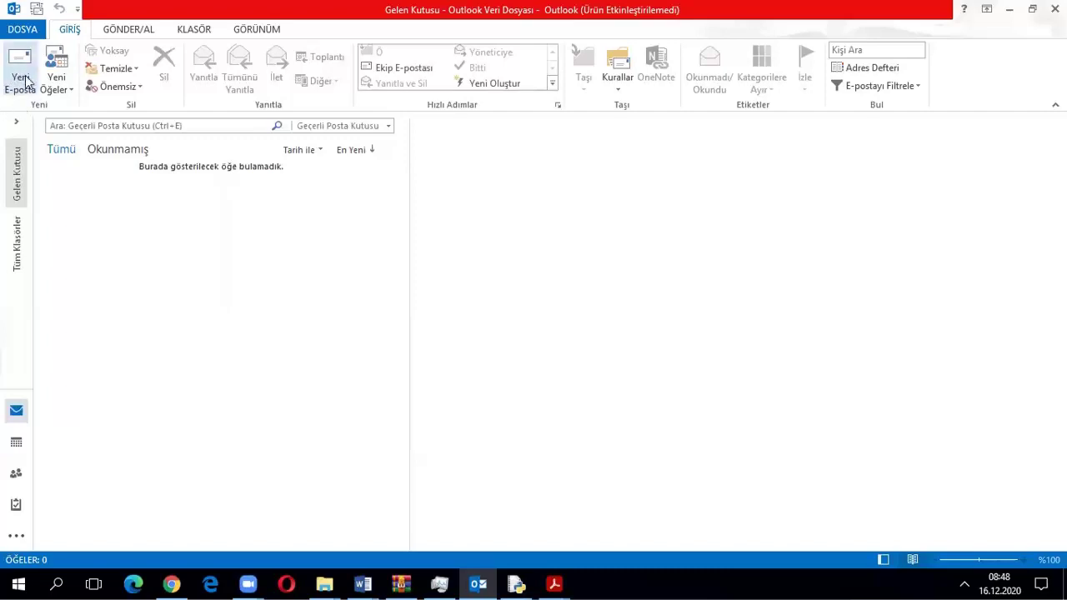
Switch to the 16 December 2020 calendar and start a new untitled appointment
left_click(16, 444)
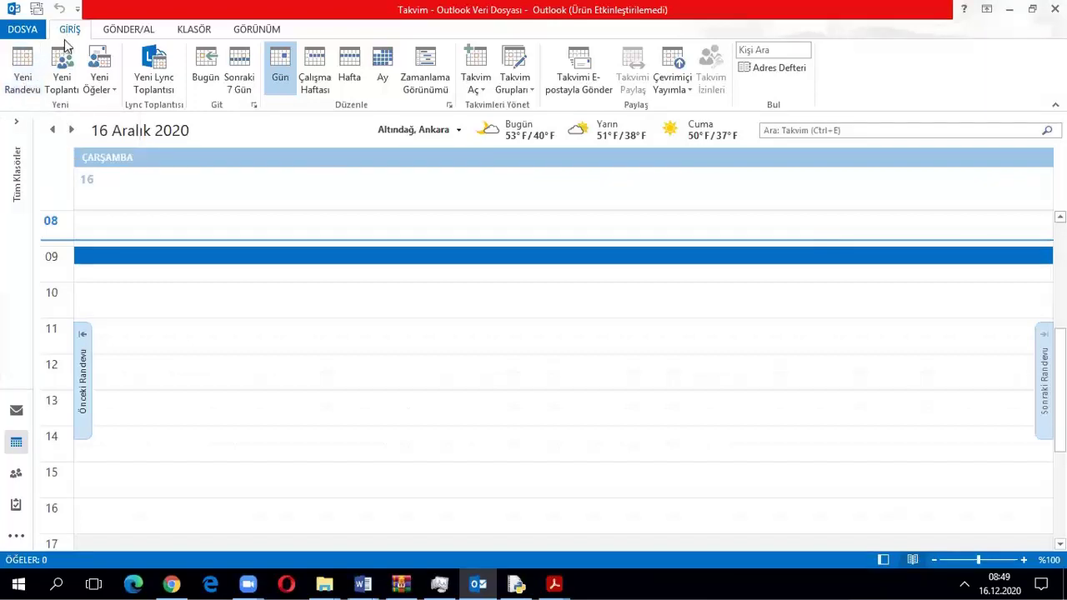
left_click(16, 92)
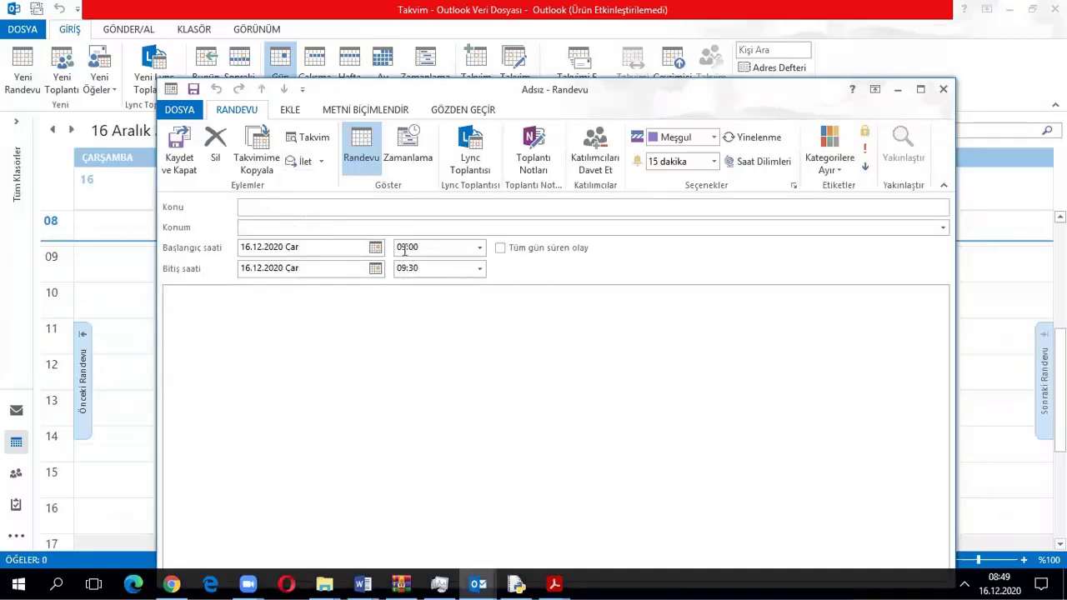
Set the appointment start time to 09:10 so it ends at 09:40
left_click(480, 250)
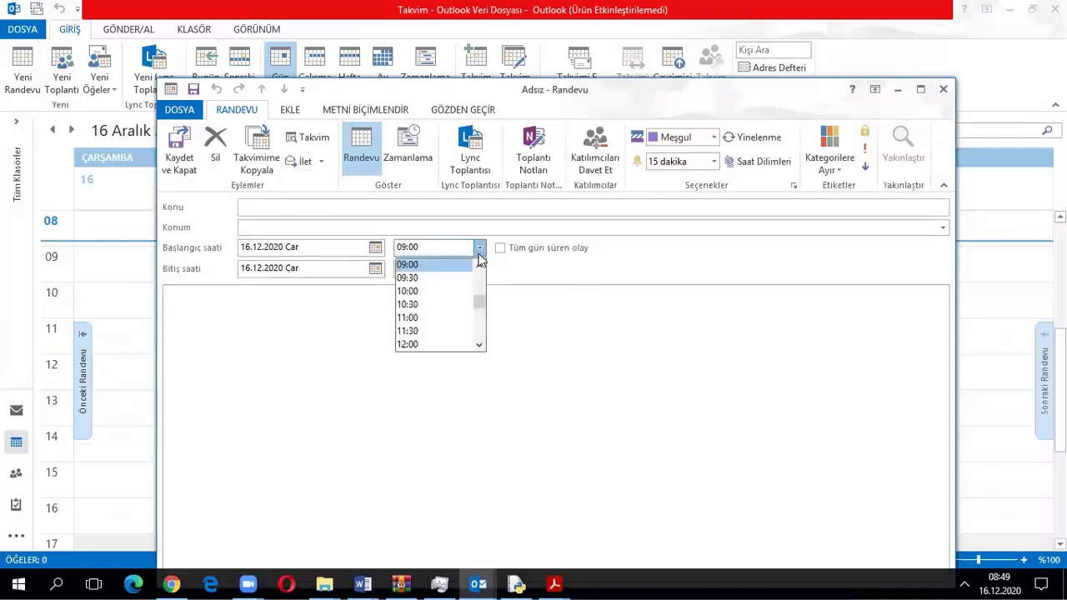
left_click(411, 266)
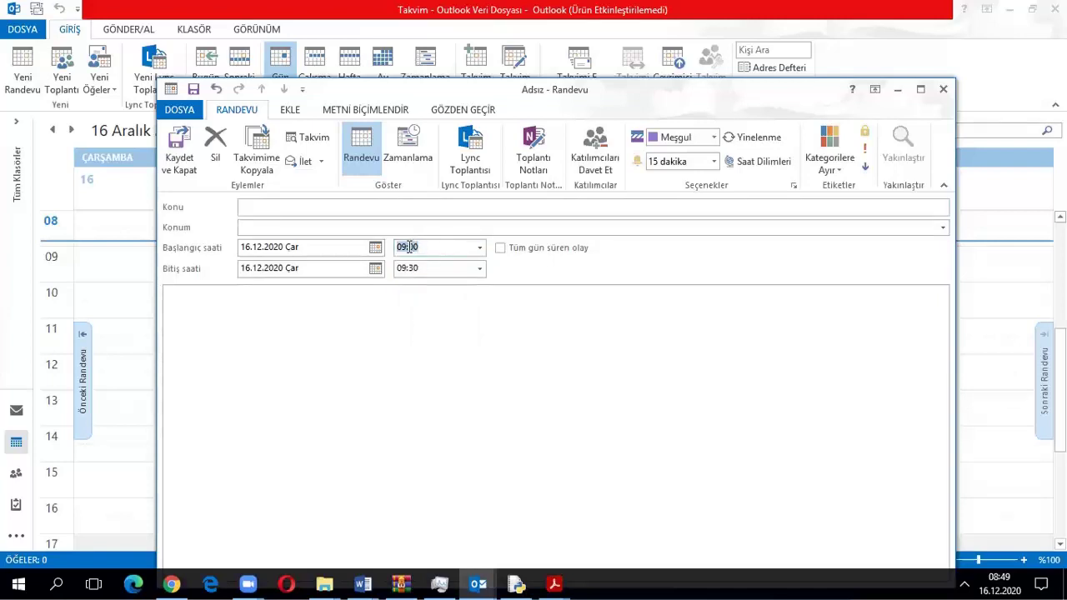
left_click(417, 246)
key("BackSpace")
type("1")
left_click(412, 266)
left_click(421, 292)
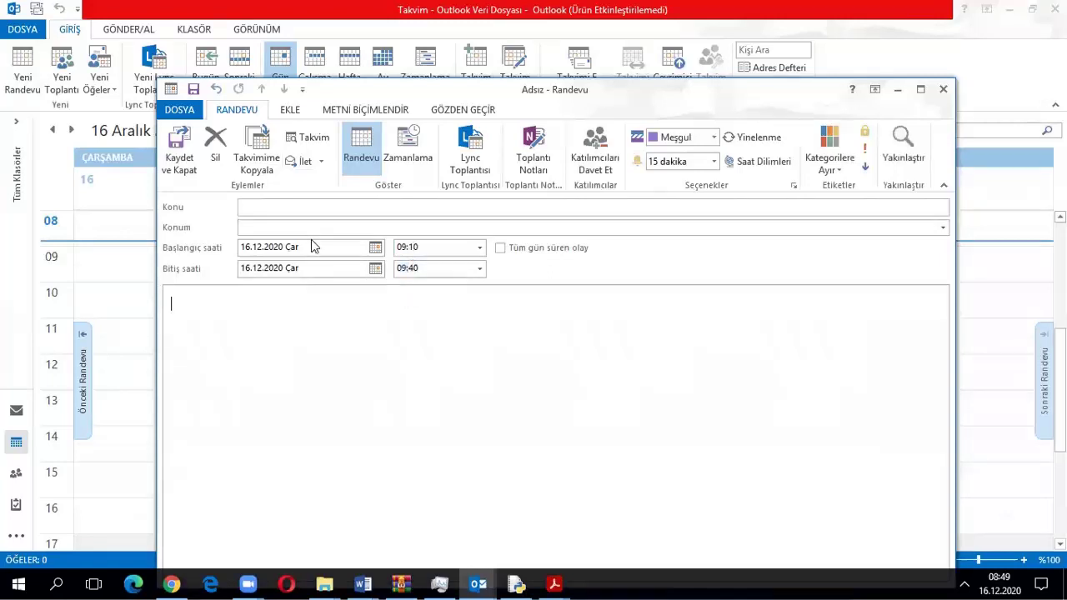
Enter the subject 'İBE 2.Ders' and save and close the appointment
left_click(247, 203)
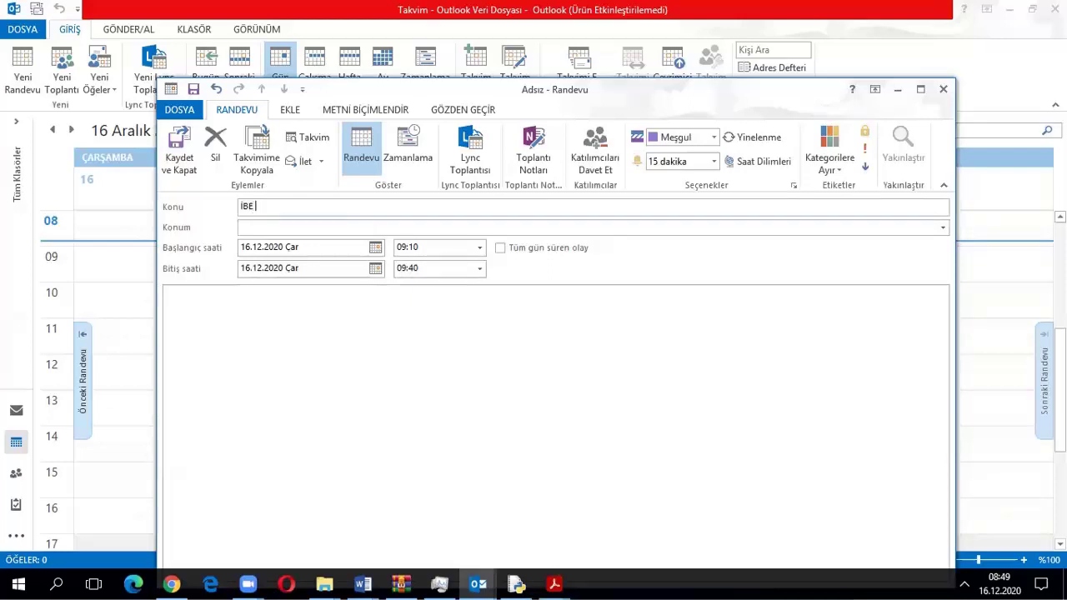
type("İBE 2.Ders")
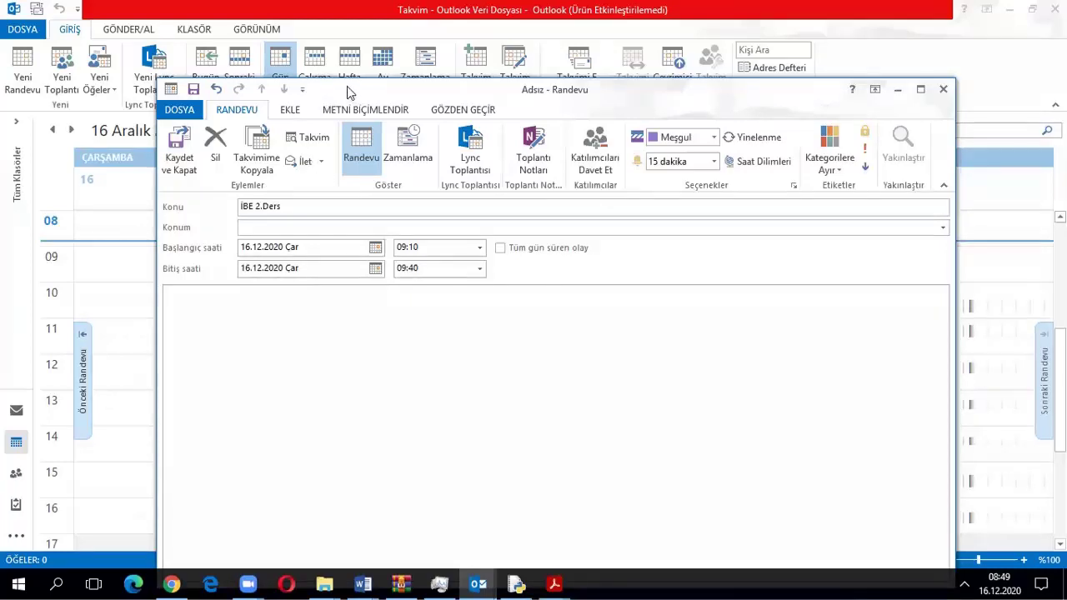
left_click_drag(348, 92, 339, 23)
left_click(934, 159)
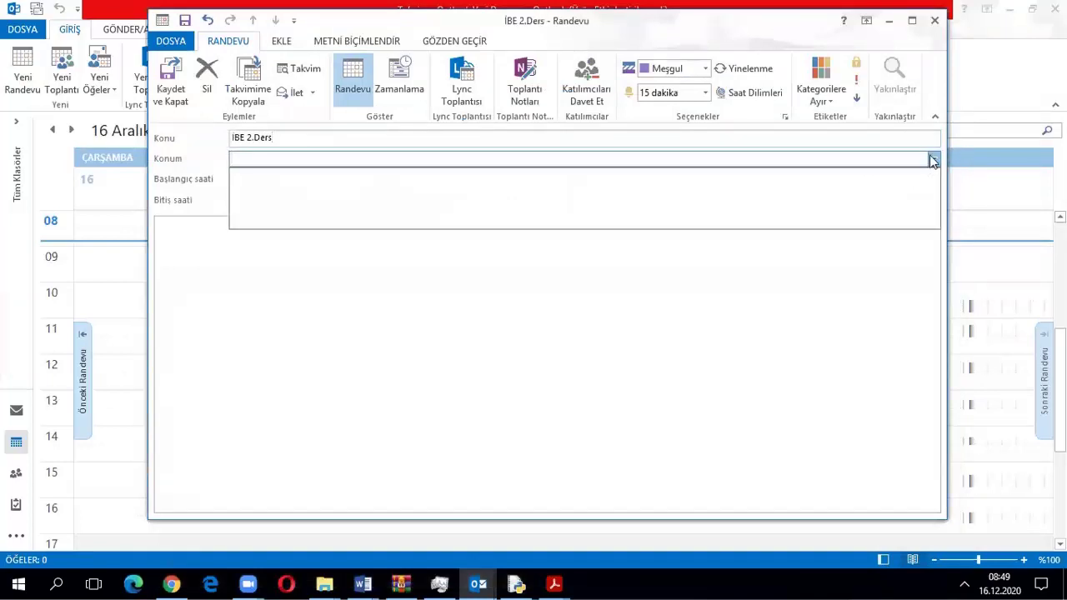
left_click(933, 159)
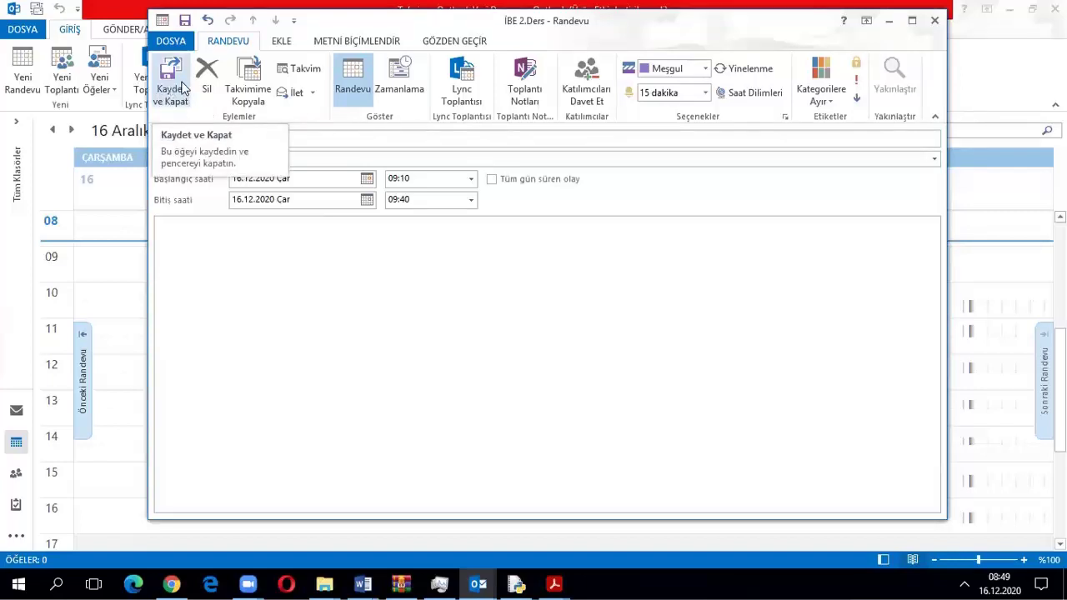
left_click(181, 87)
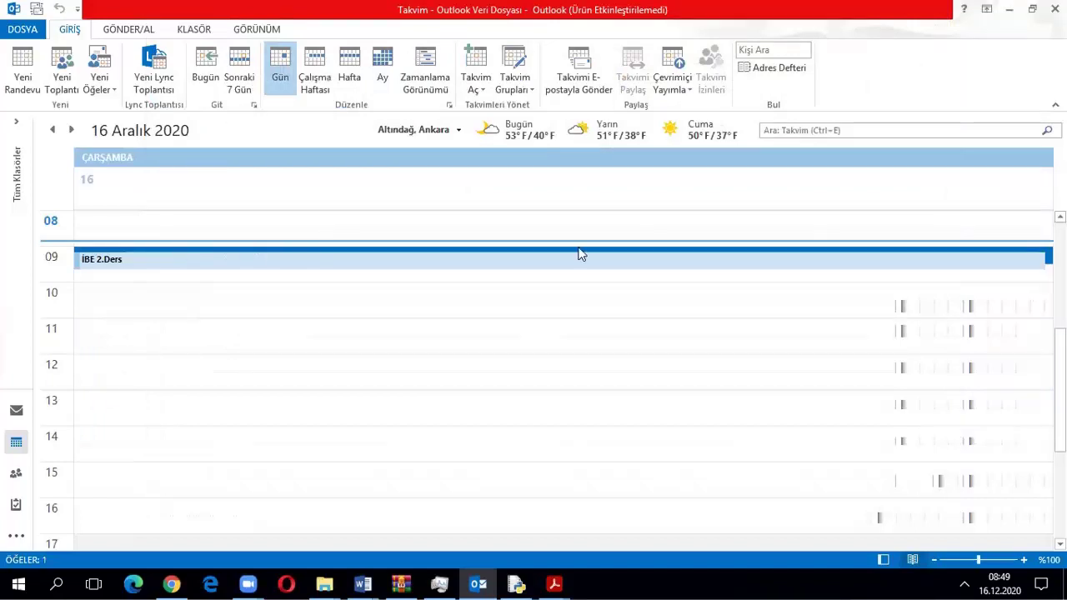
left_click(103, 264)
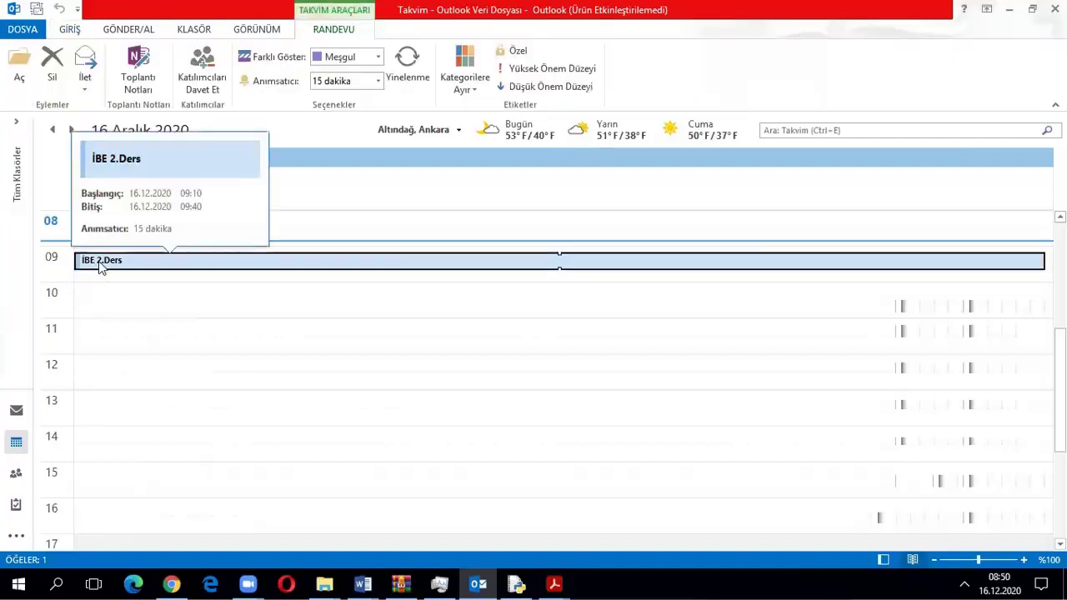
double_click(100, 265)
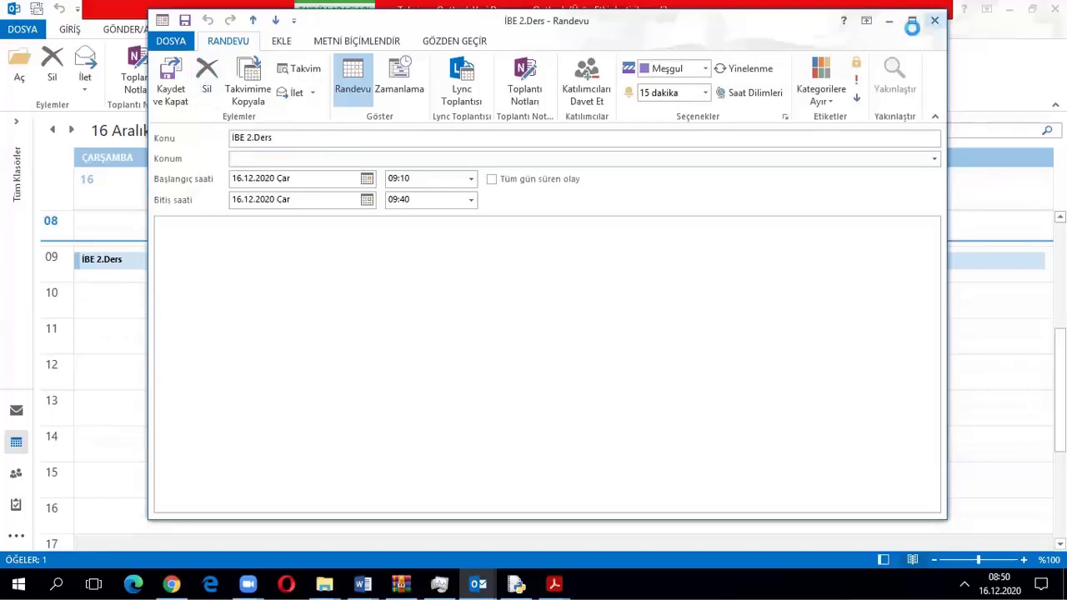
left_click(935, 21)
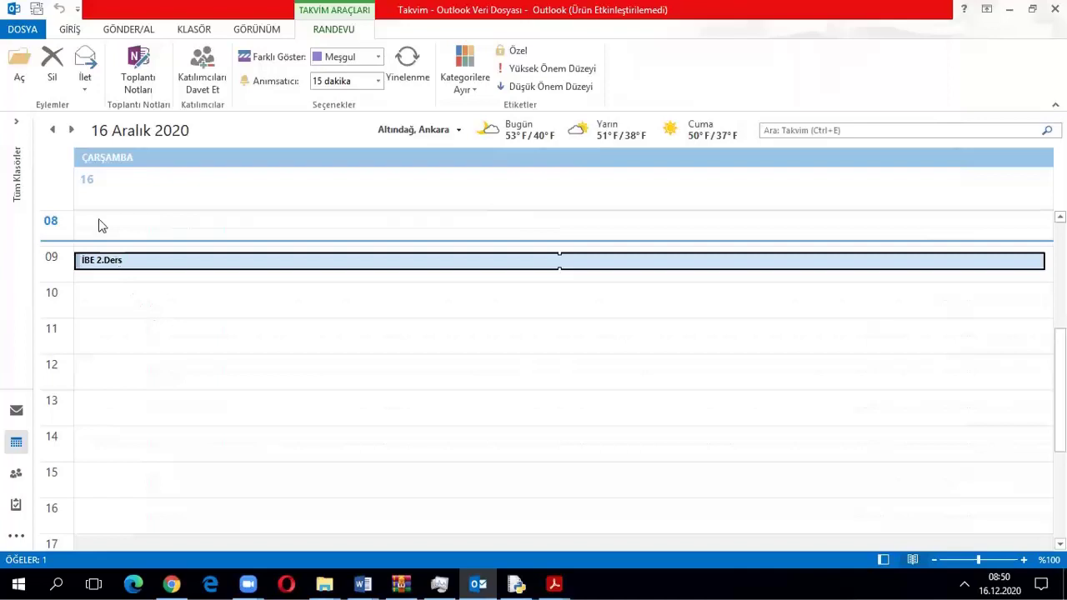
left_click(98, 251)
key("BackSpace")
left_click(92, 329)
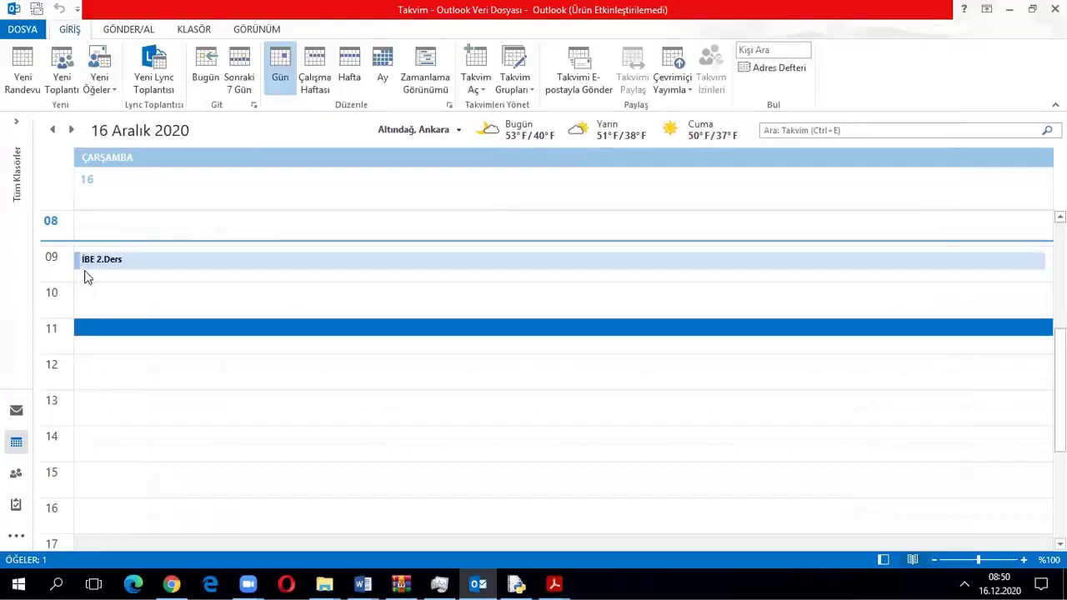
left_click(86, 260)
double_click(174, 257)
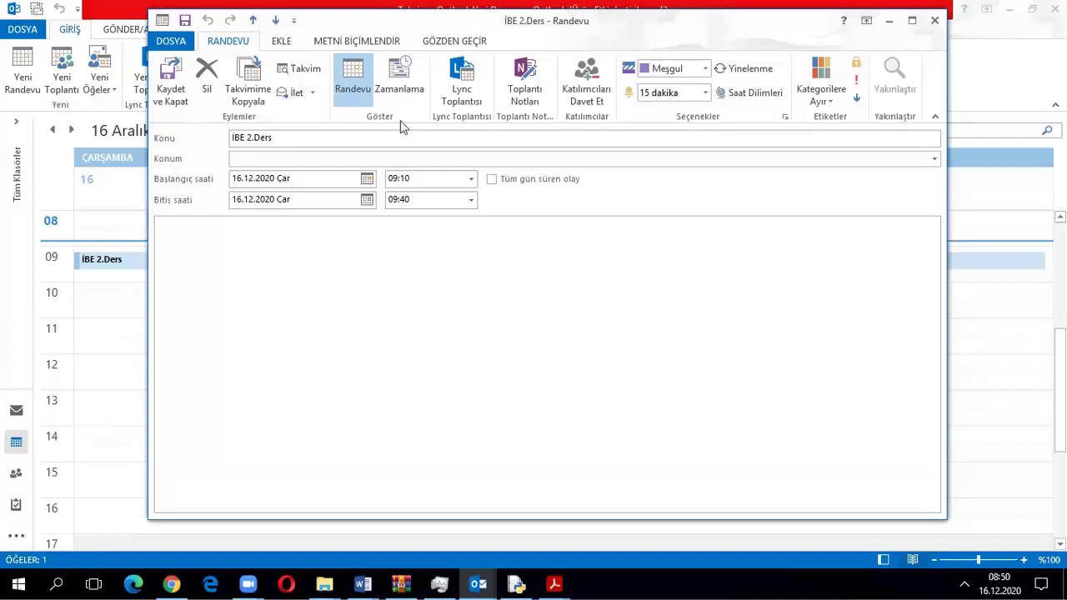
left_click(820, 43)
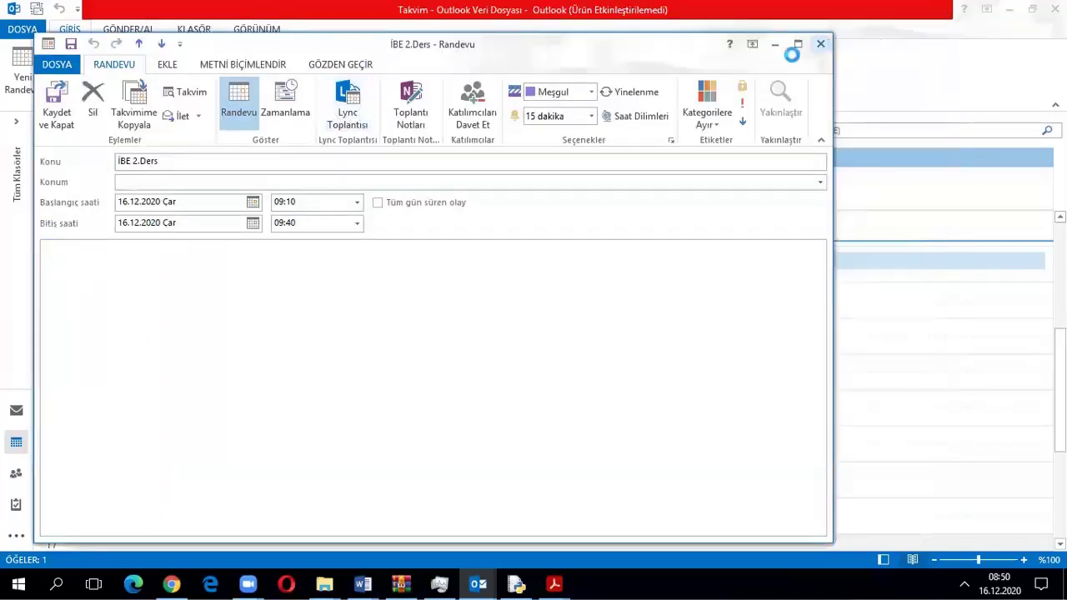
left_click(92, 263)
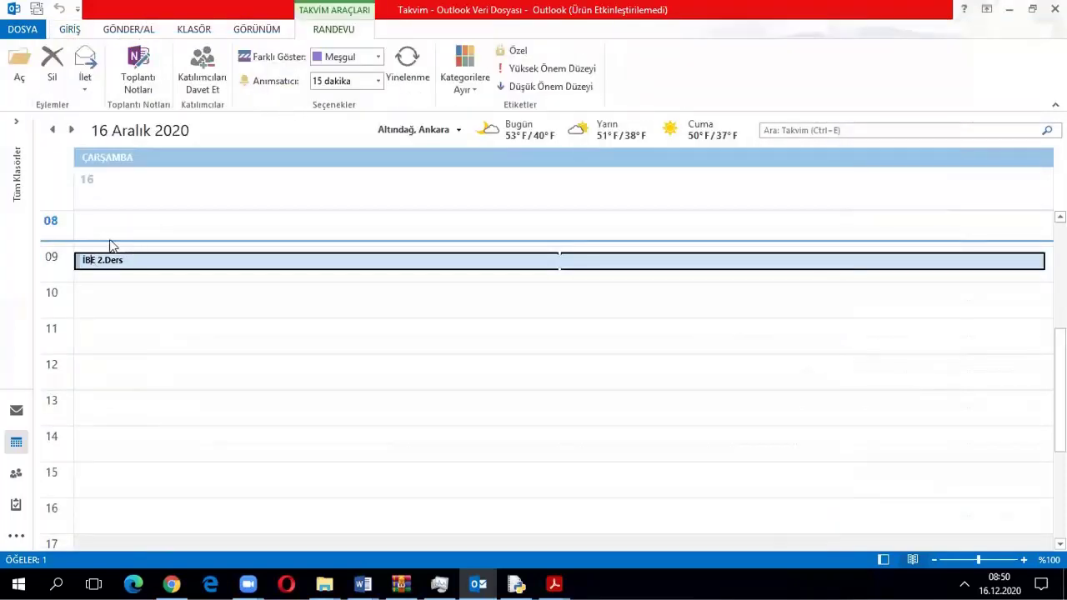
left_click(16, 408)
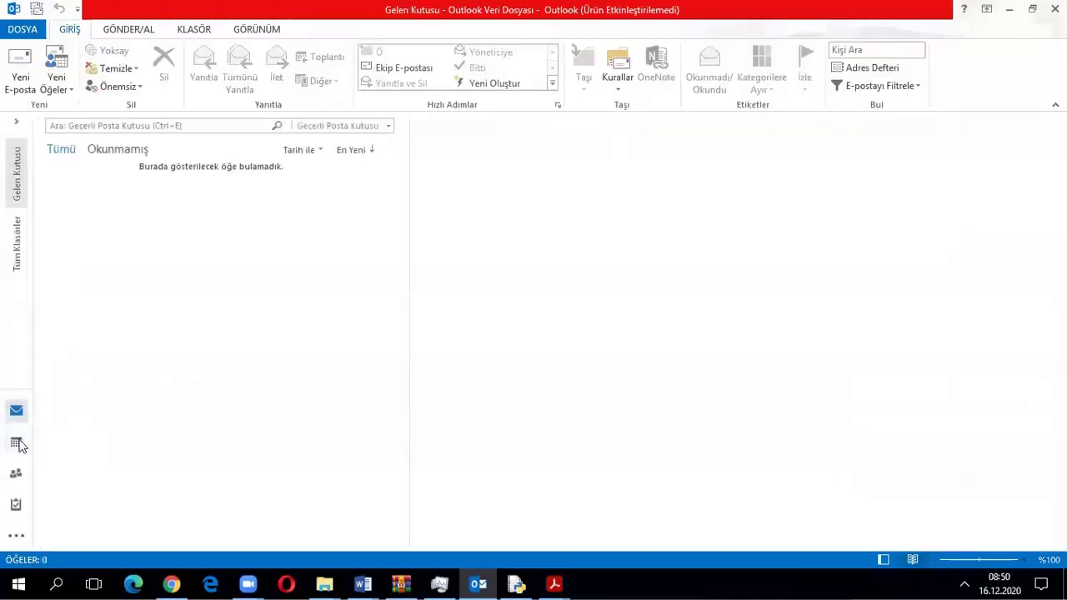
left_click(16, 441)
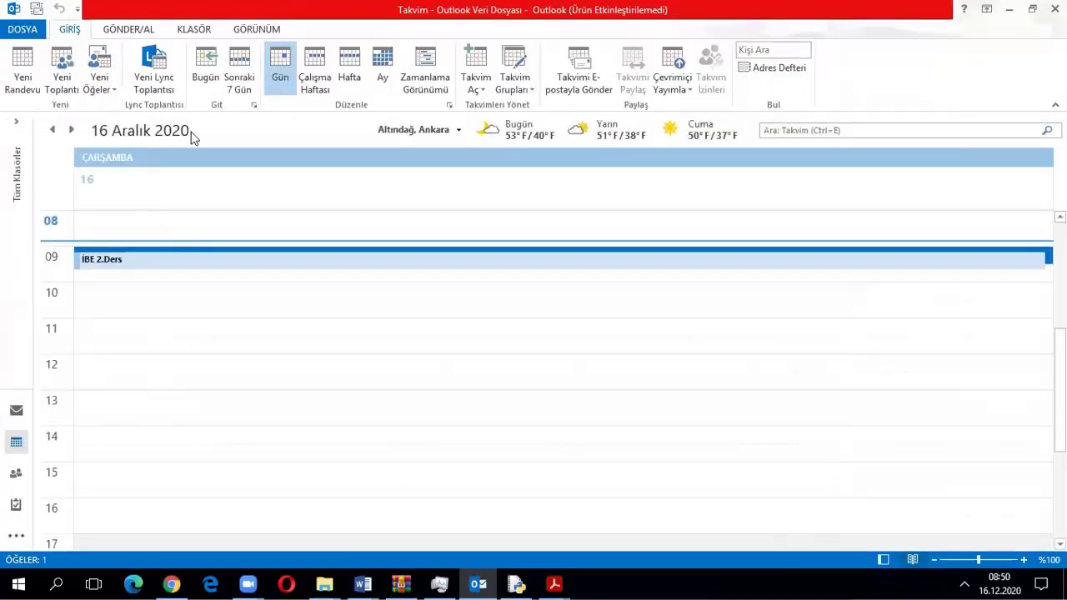
Switch the calendar to December 2020 month view and begin e-mailing the calendar
left_click(345, 71)
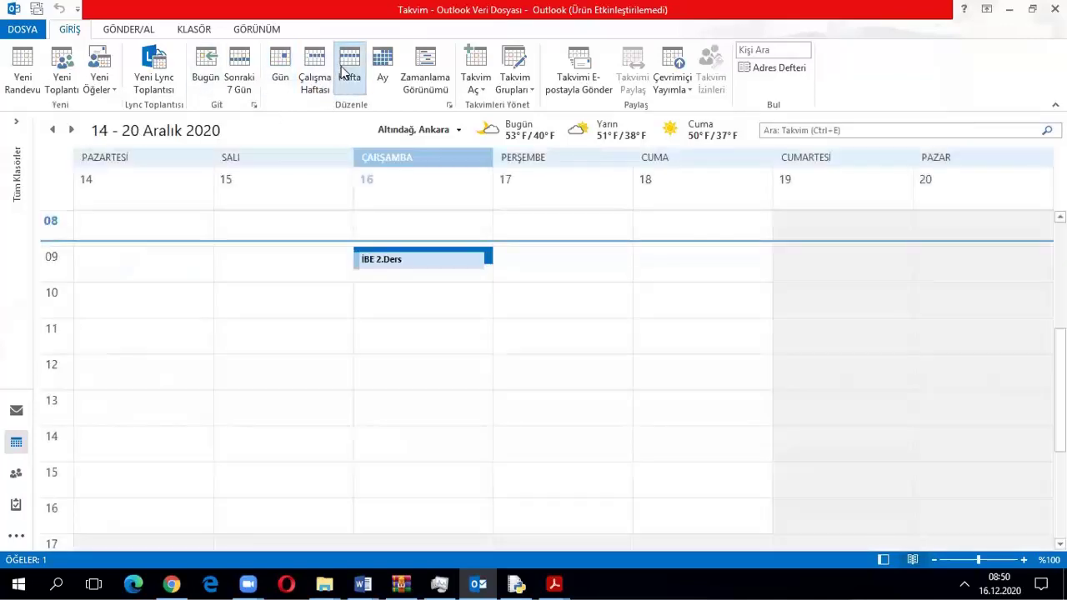
left_click(383, 67)
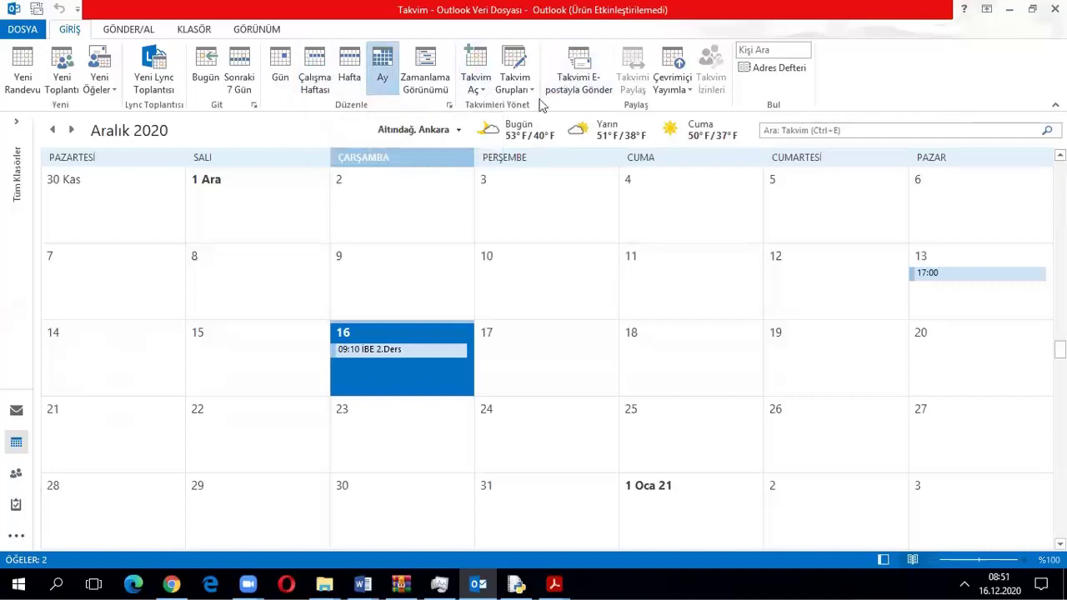
left_click(572, 83)
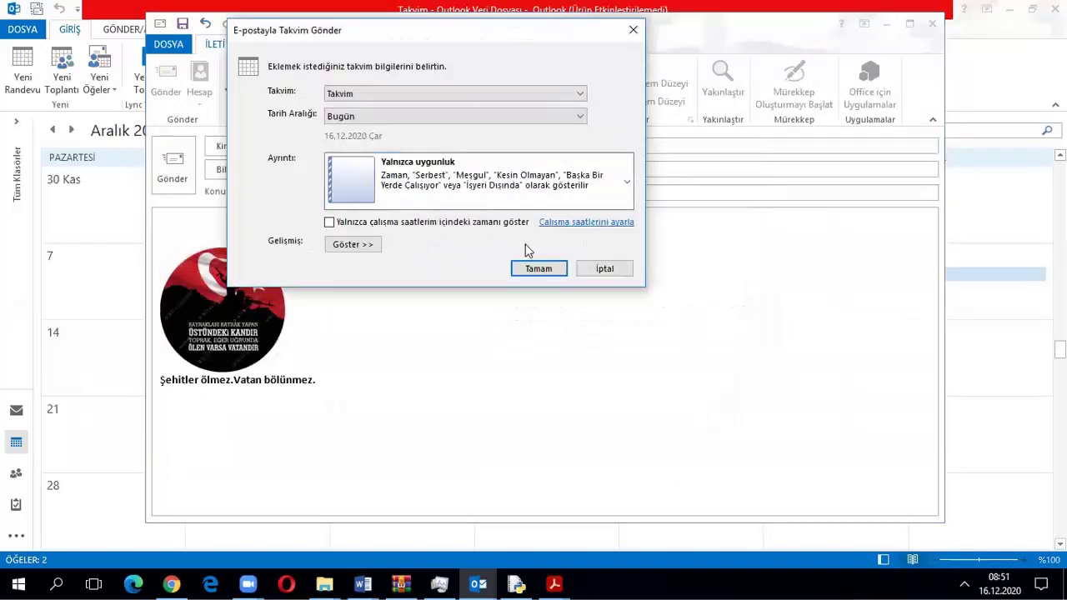
Create the Metin Takvimi e-mail with its .ics attachment, then close it without saving
left_click(537, 270)
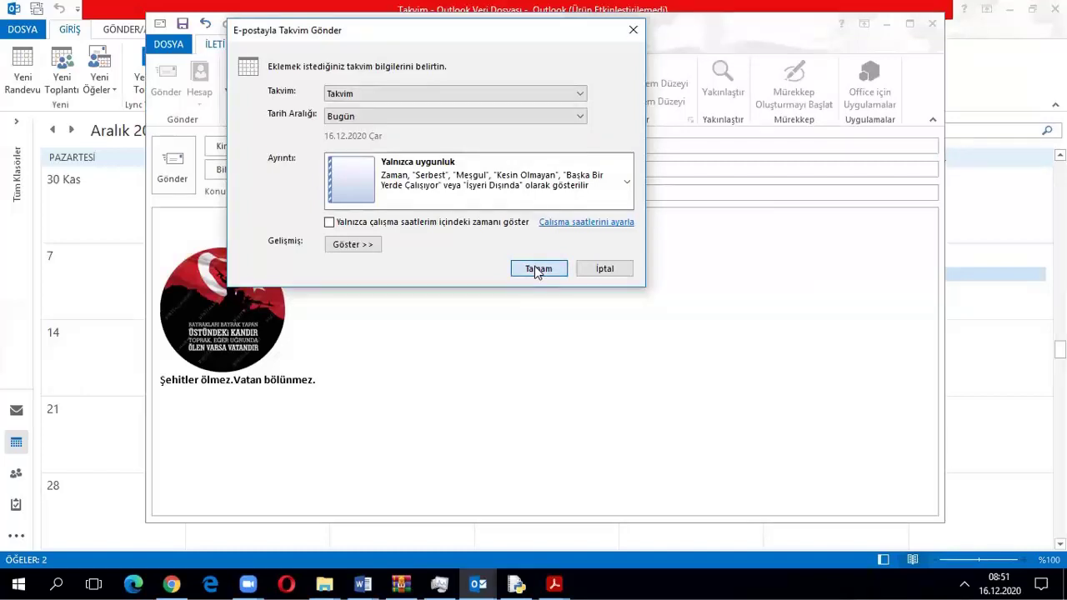
left_click(537, 269)
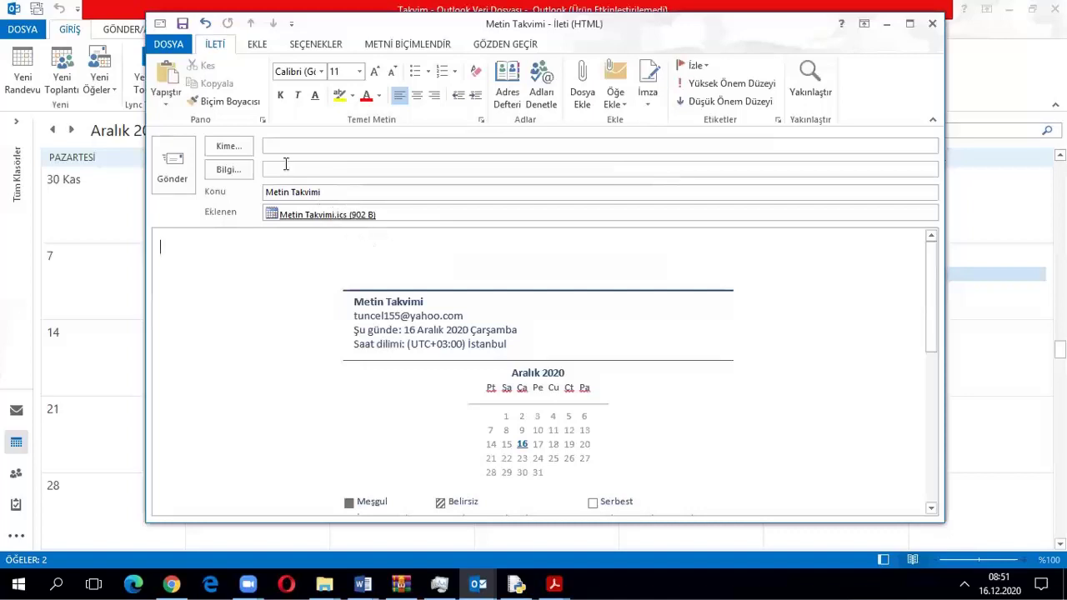
left_click(498, 337)
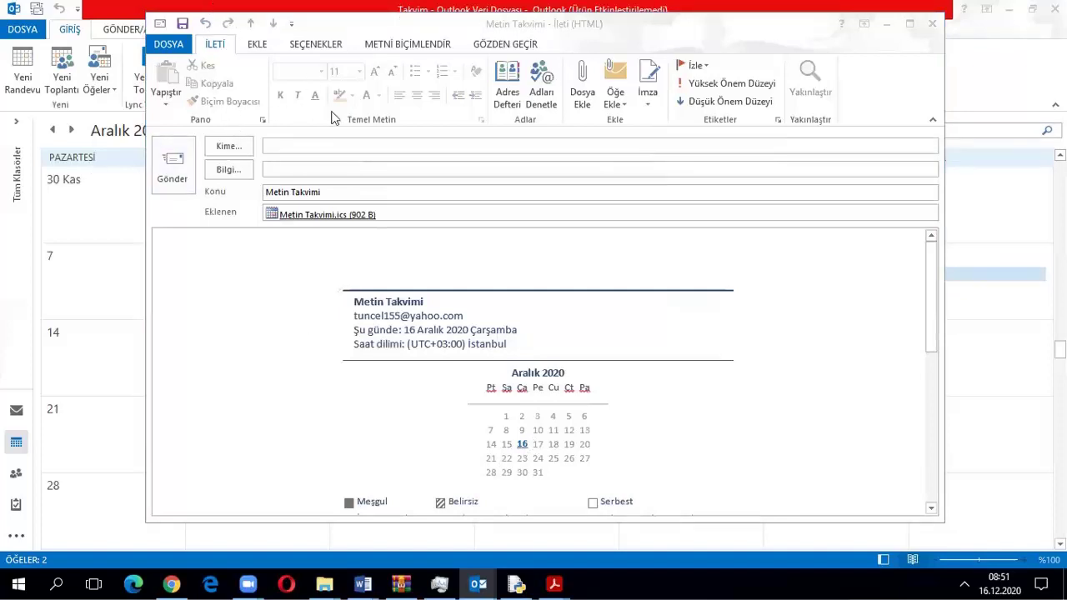
left_click(933, 22)
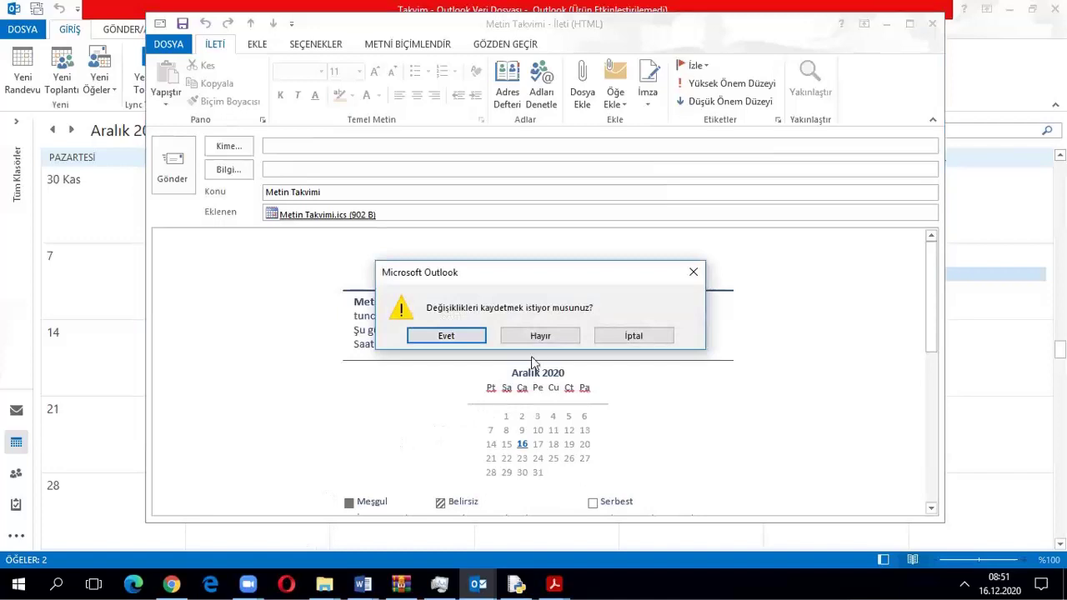
left_click(540, 338)
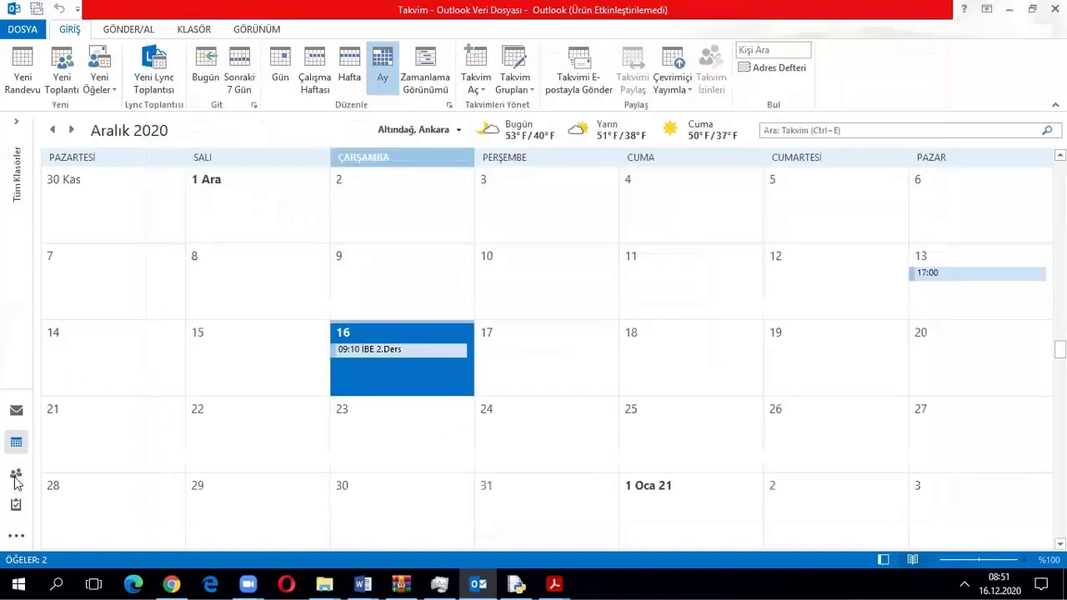
Switch to People and delete the only contact card with Sil
mouse_move(16, 475)
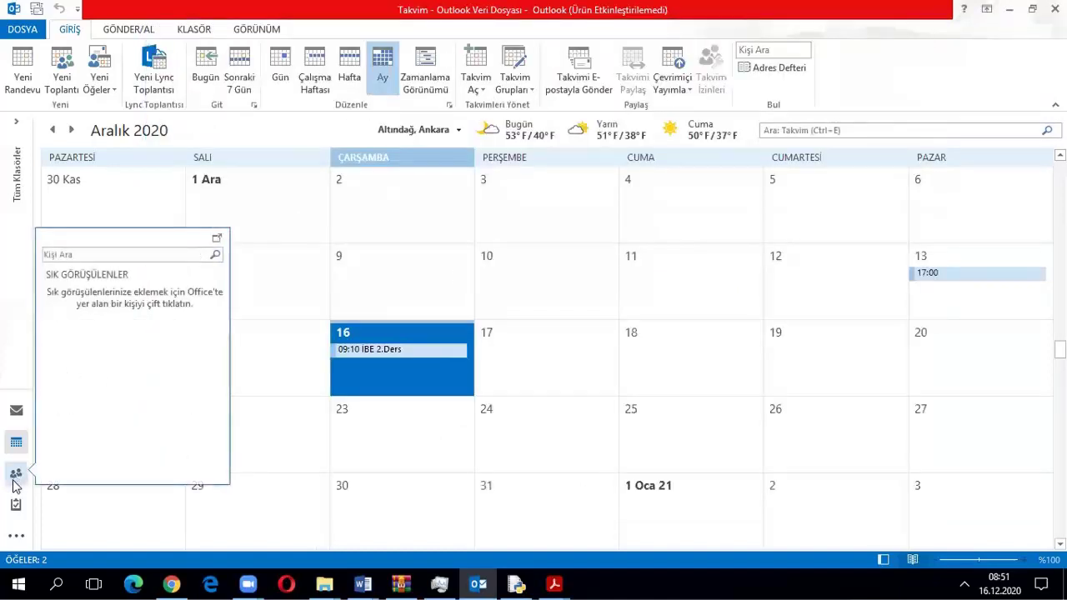
left_click(15, 477)
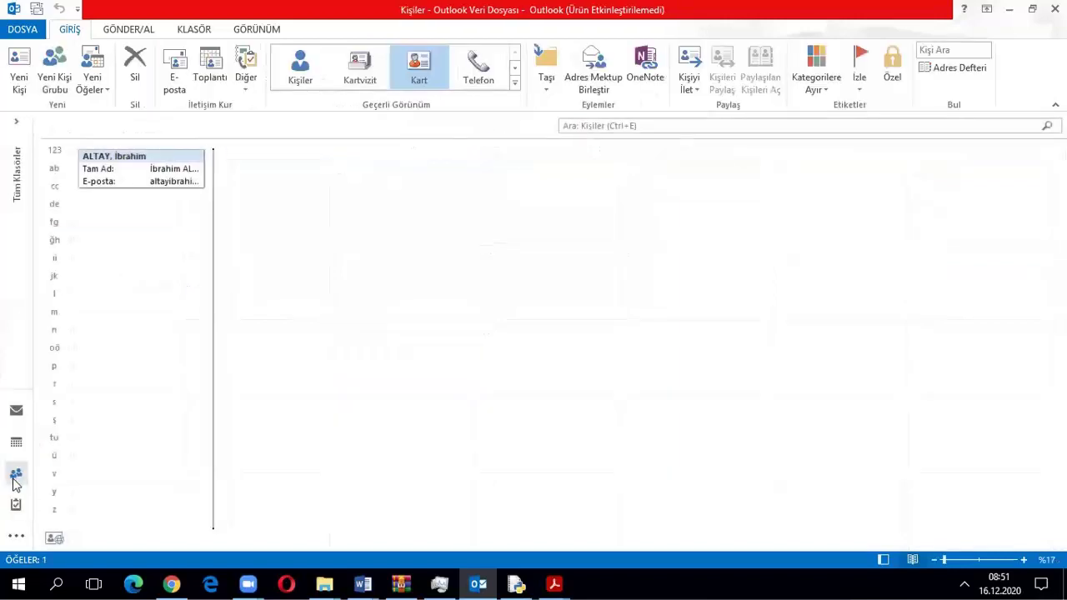
right_click(137, 162)
left_click(160, 357)
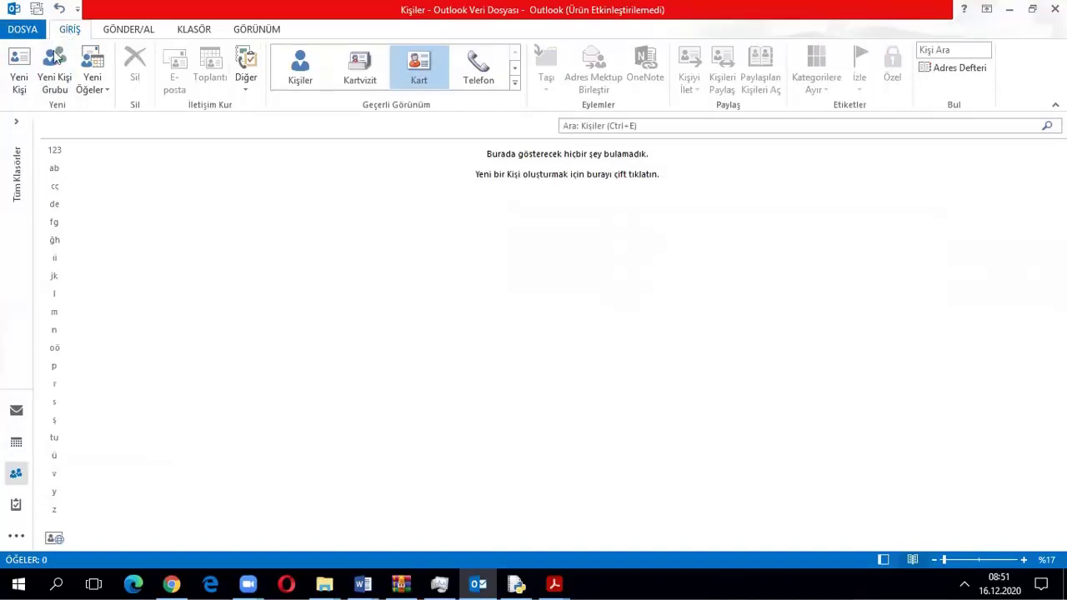
Start a new contact, type a full name, then replace it with the intended person's full name
left_click(17, 75)
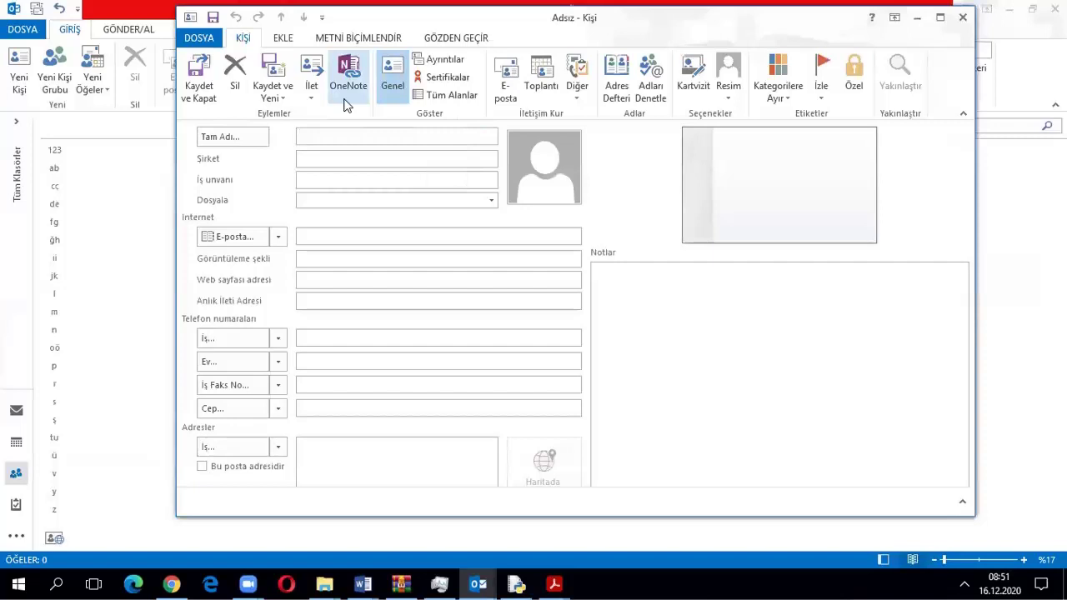
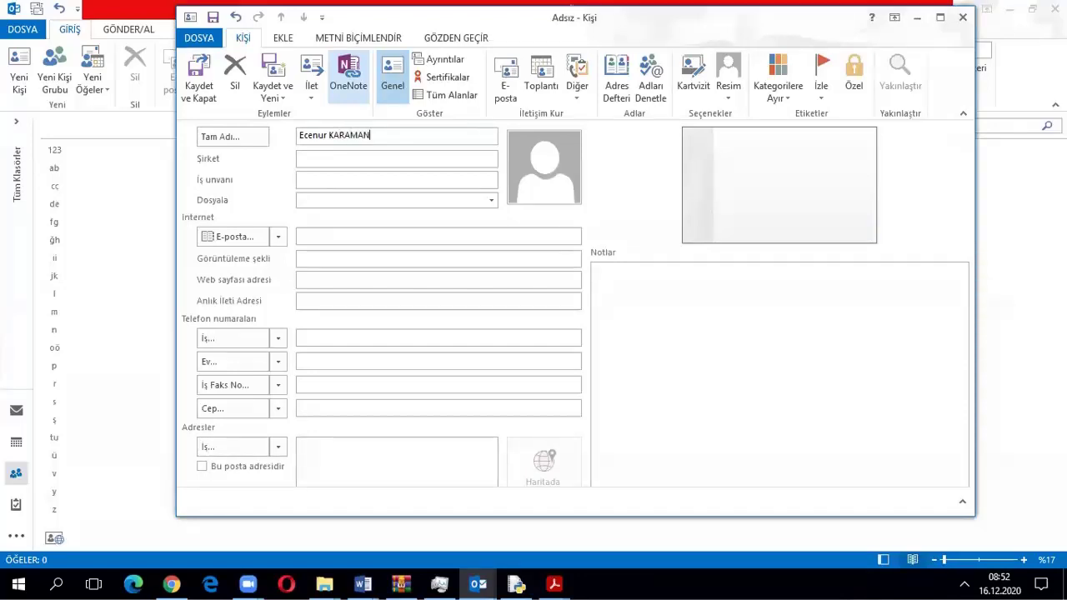
left_click(325, 159)
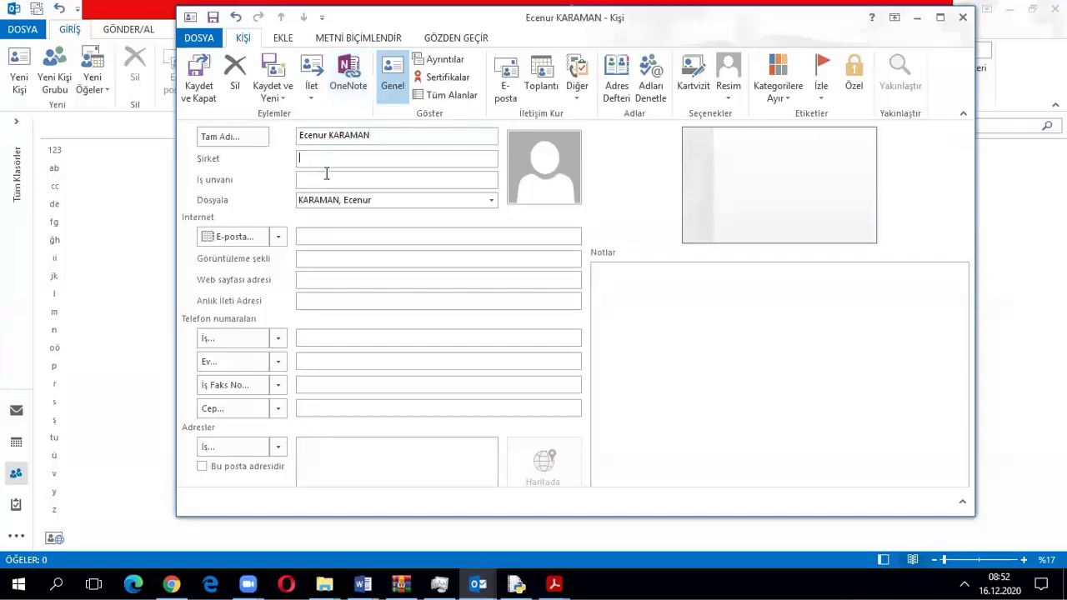
left_click(320, 163)
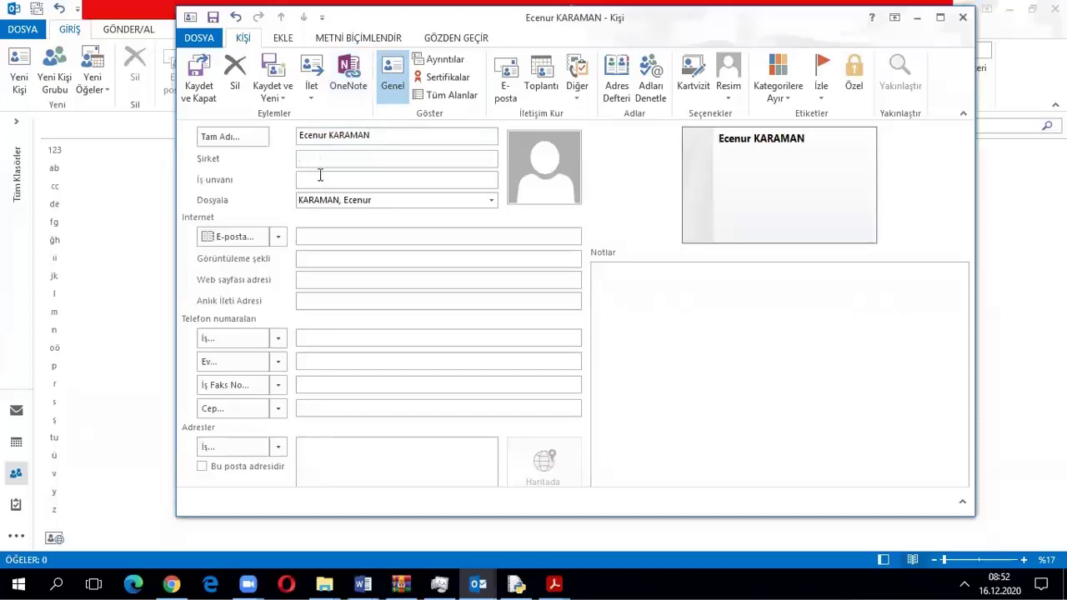
left_click(318, 179)
left_click(310, 237)
left_click_drag(369, 136, 272, 136)
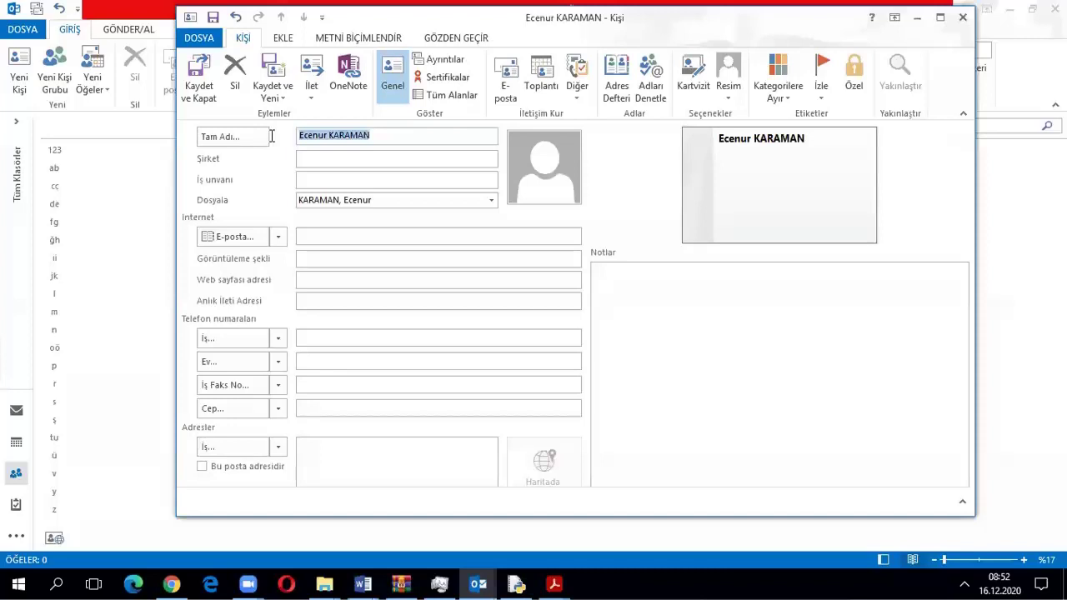
key("BackSpace")
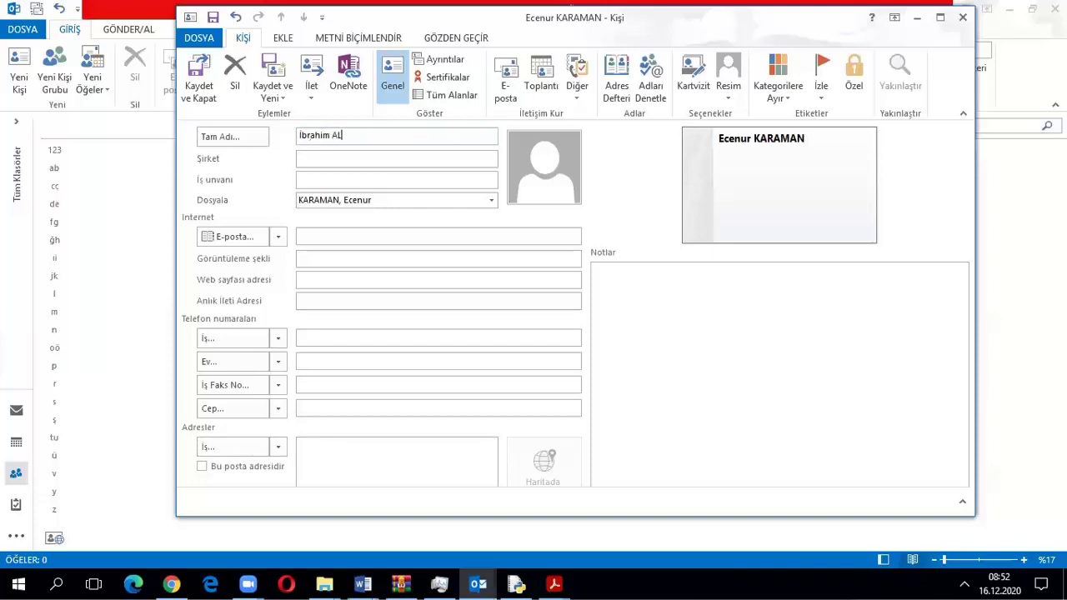
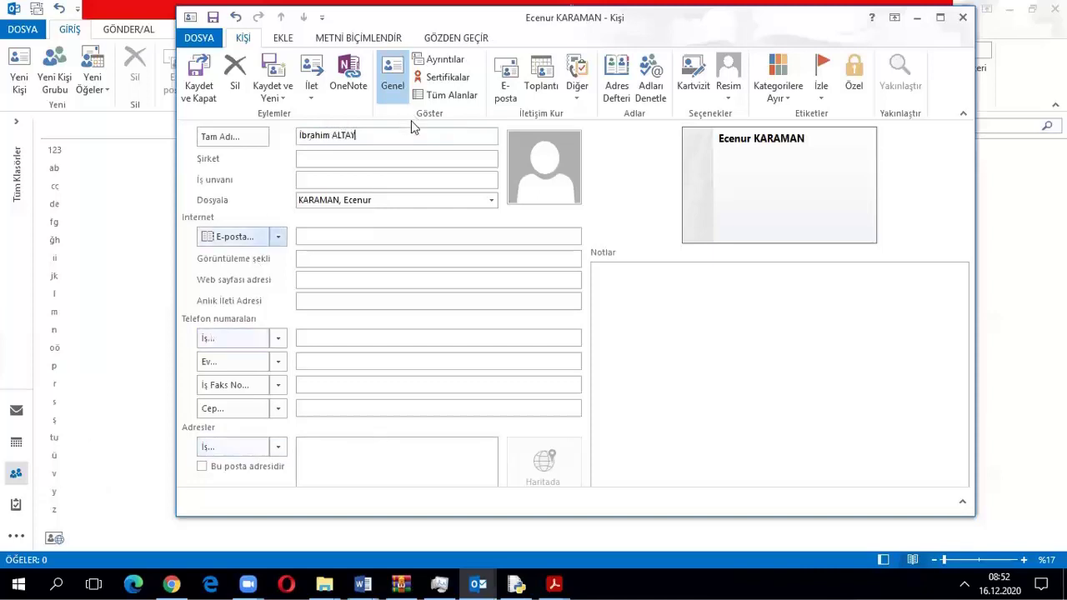
left_click(357, 198)
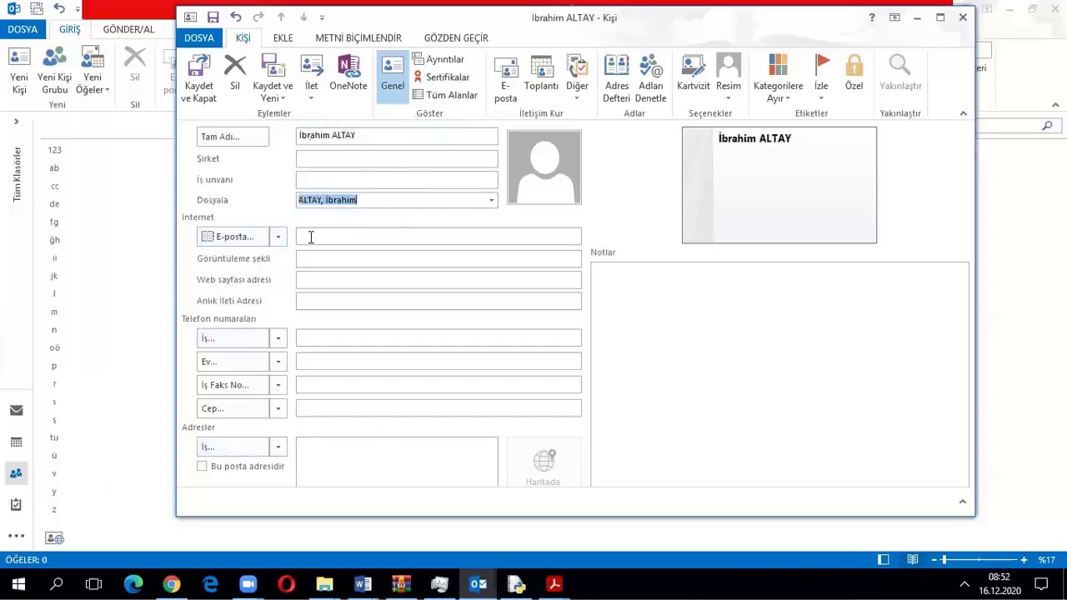
Enter the contact's e-mail address, correcting the part before the @, so the display name fills in
left_click(328, 237)
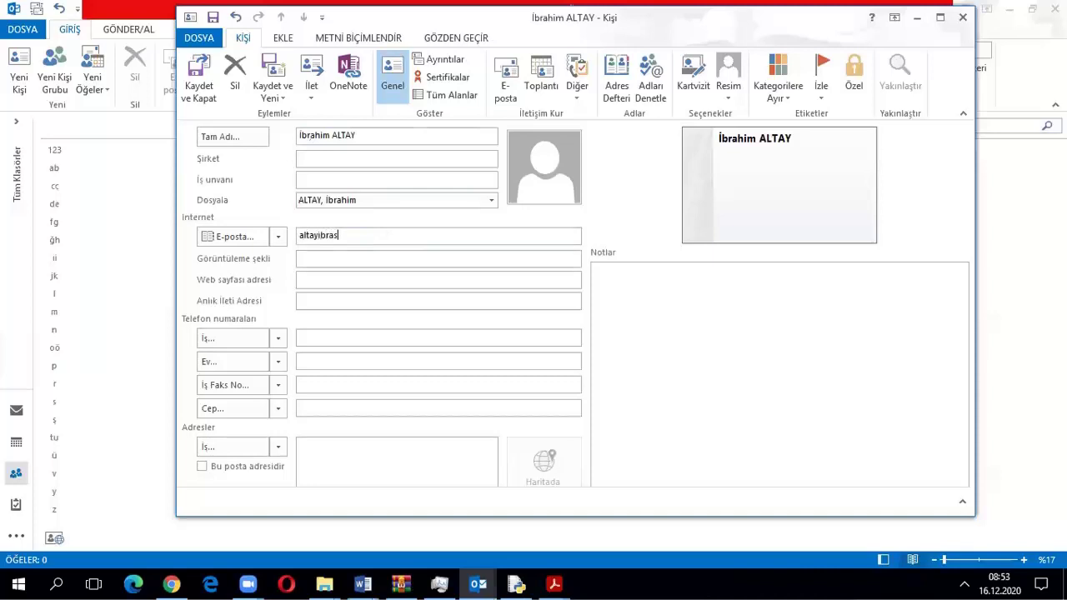
left_click(349, 235)
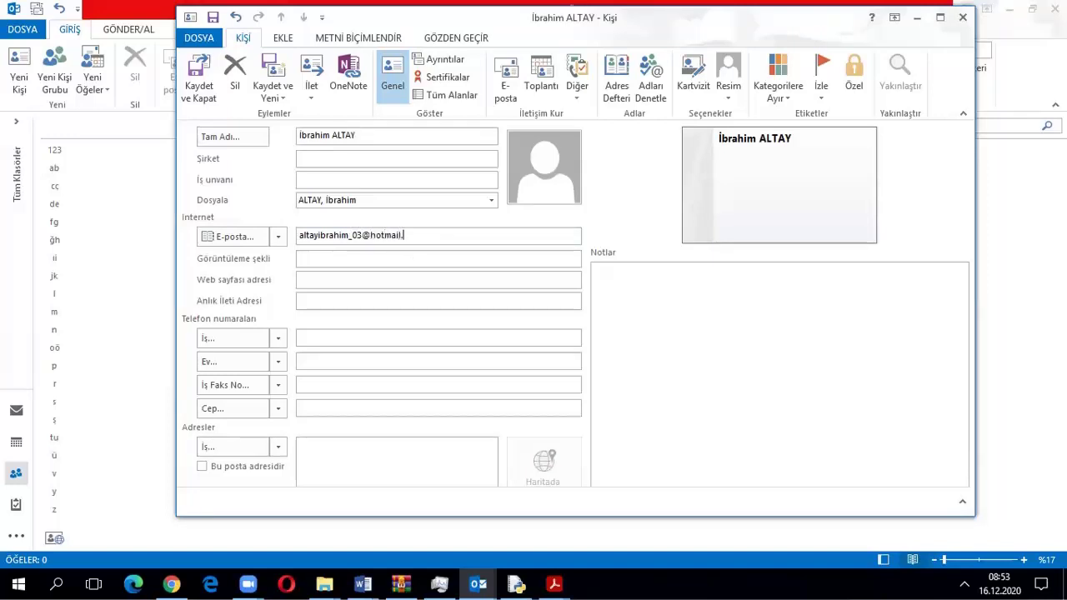
left_click(351, 281)
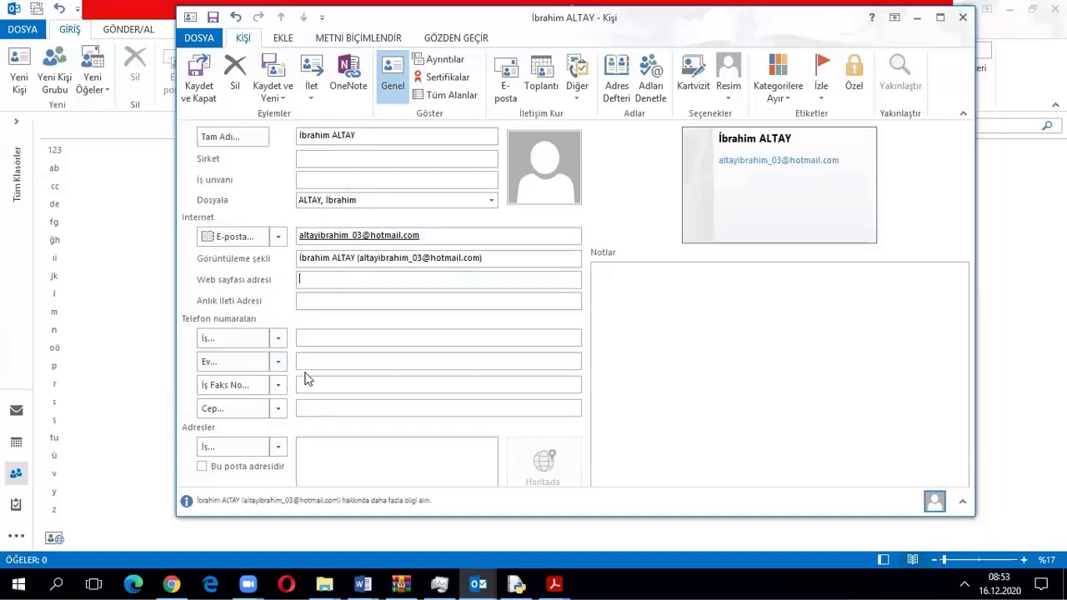
left_click(333, 454)
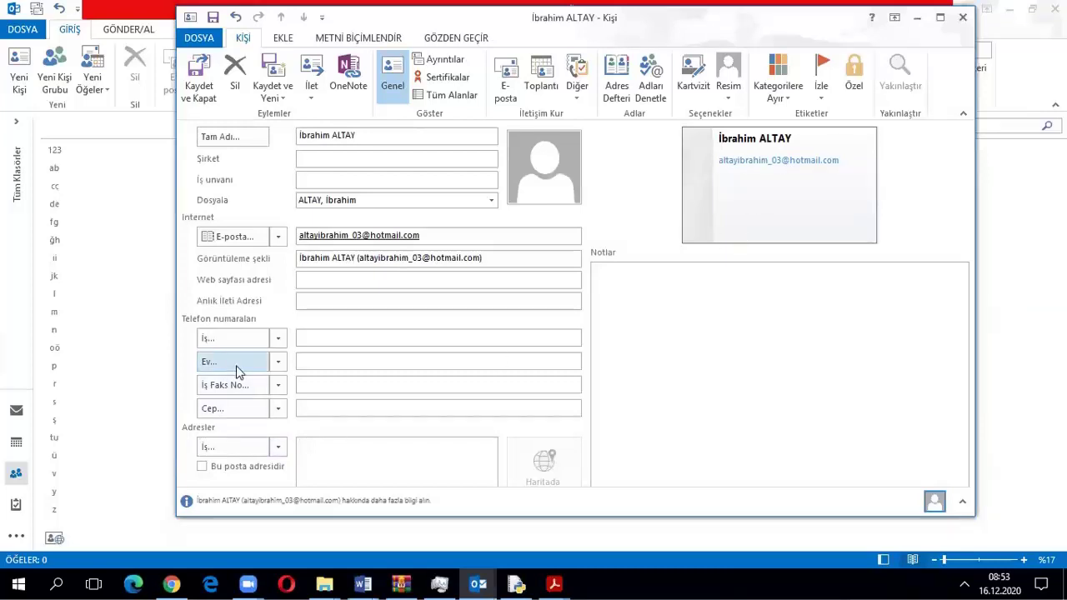
Save and close the new contact and look over its card's actions menu
left_click(195, 89)
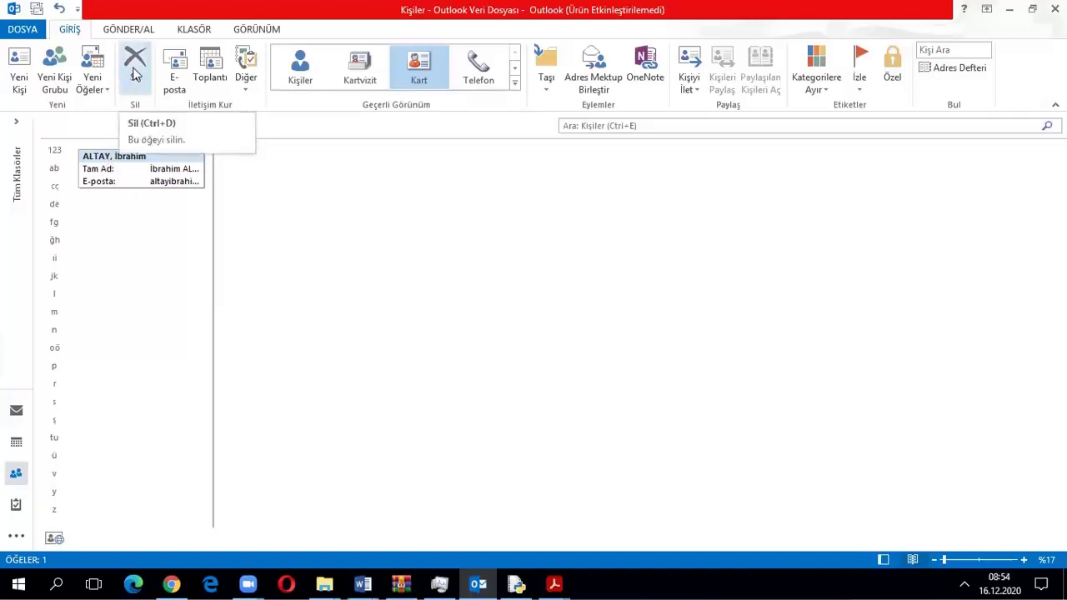
right_click(112, 170)
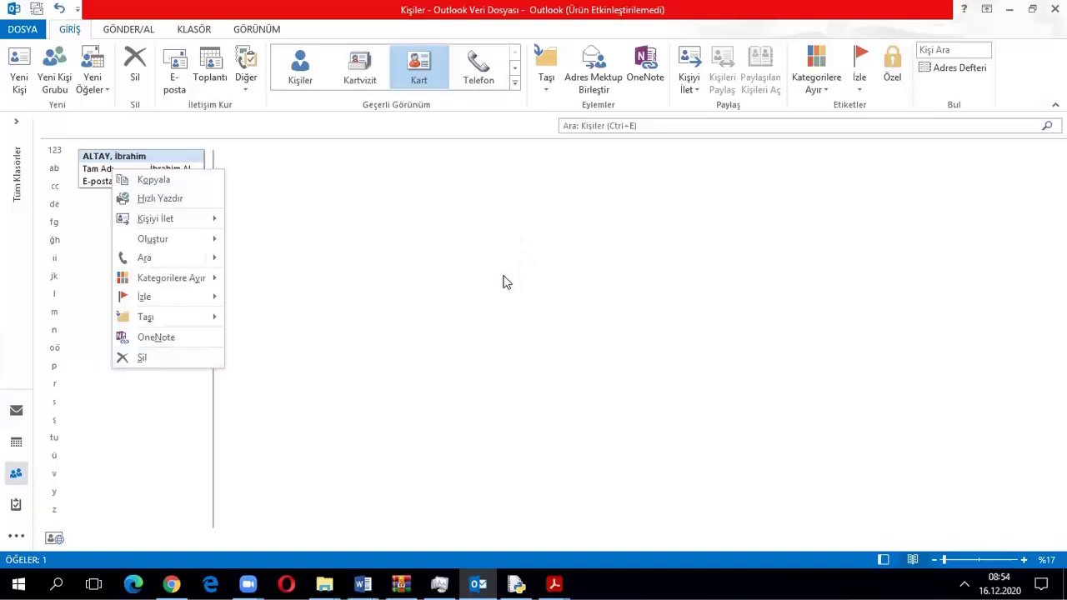
key("Escape")
right_click(140, 160)
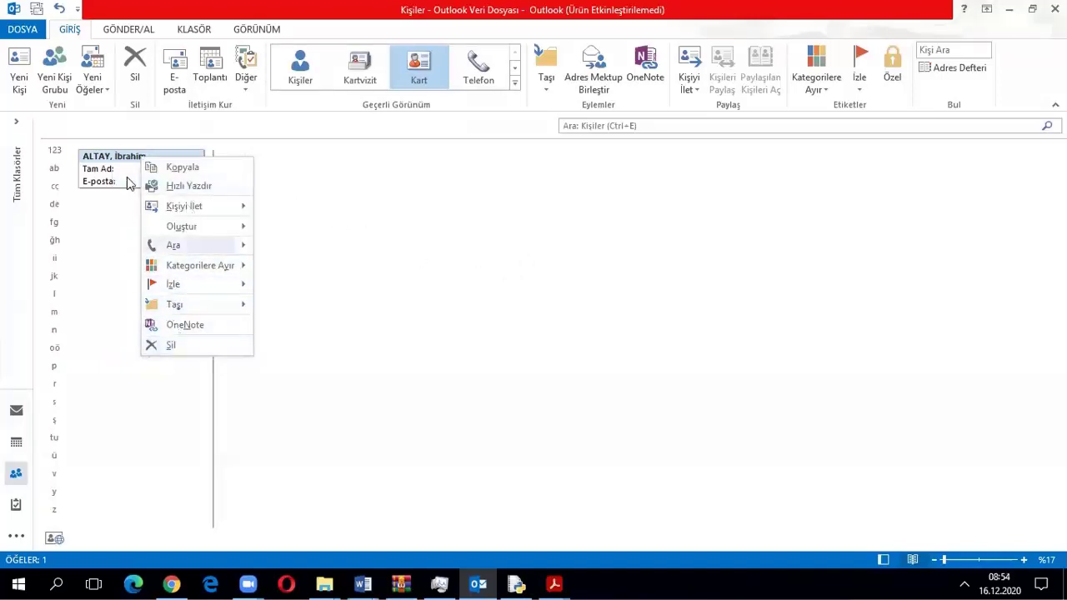
left_click(367, 238)
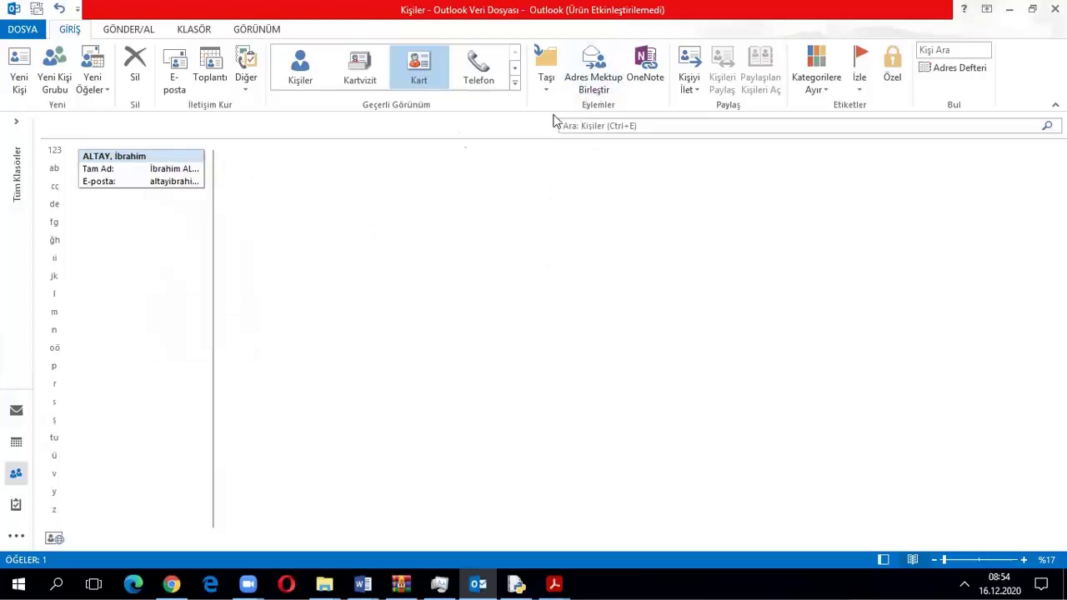
Check the contact's entry in the address book, close it, and reopen the saved contact
left_click(954, 71)
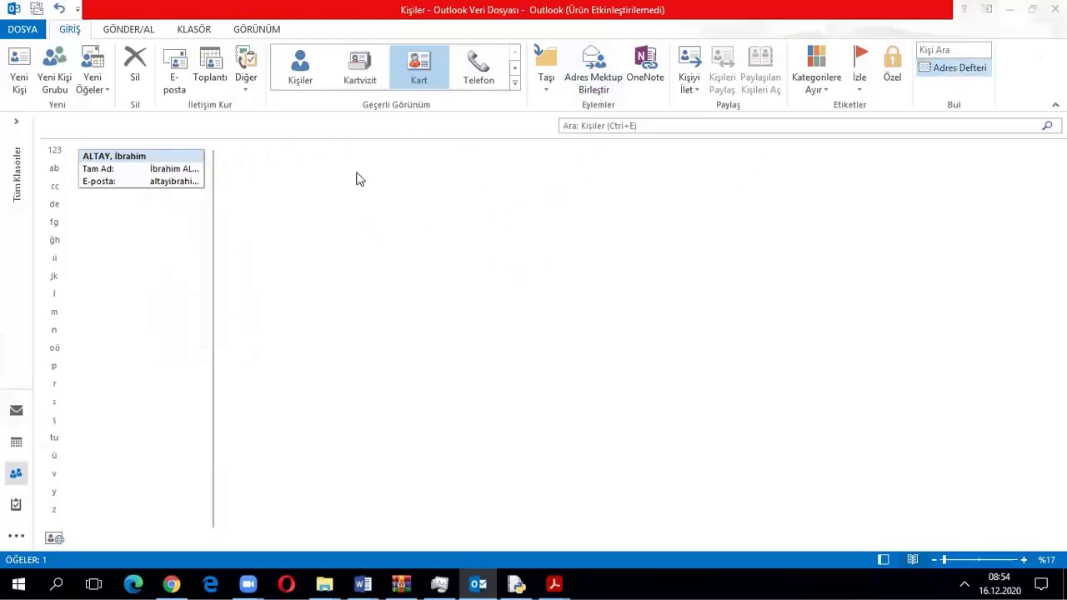
left_click(486, 113)
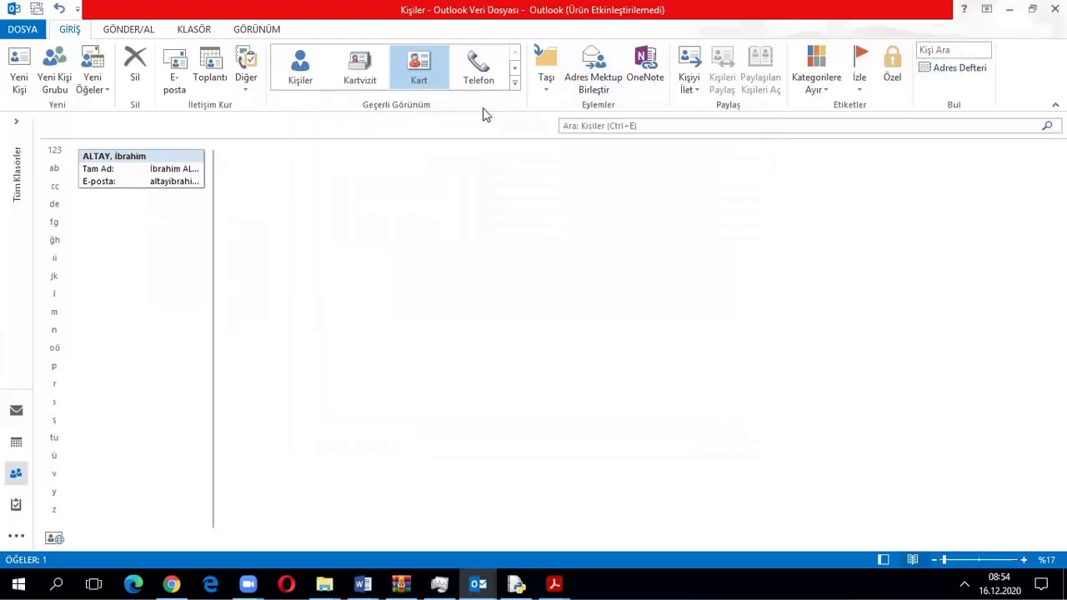
left_click(940, 71)
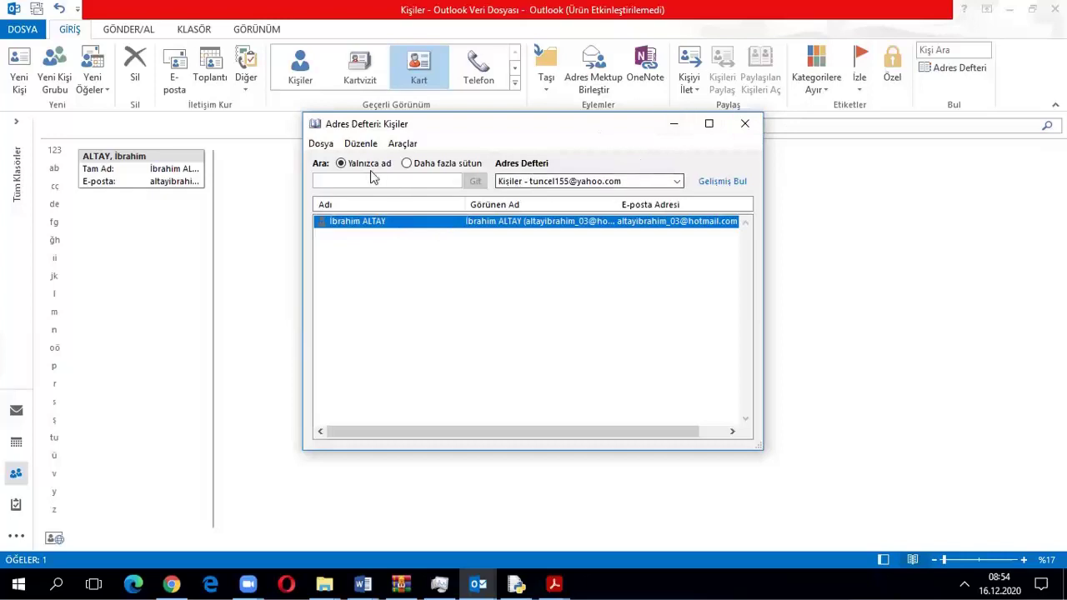
left_click(748, 125)
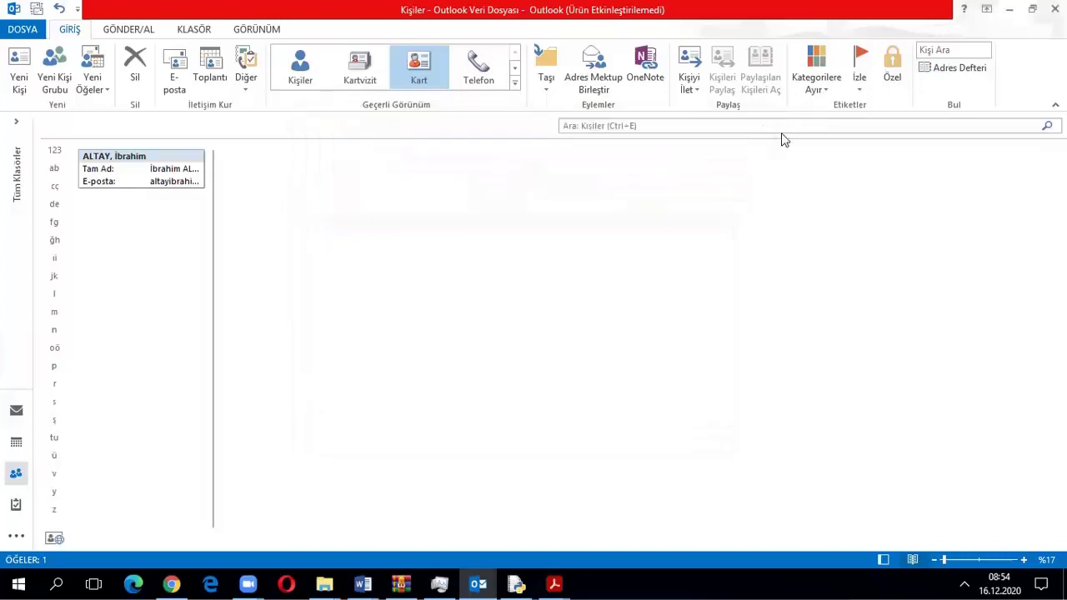
double_click(129, 164)
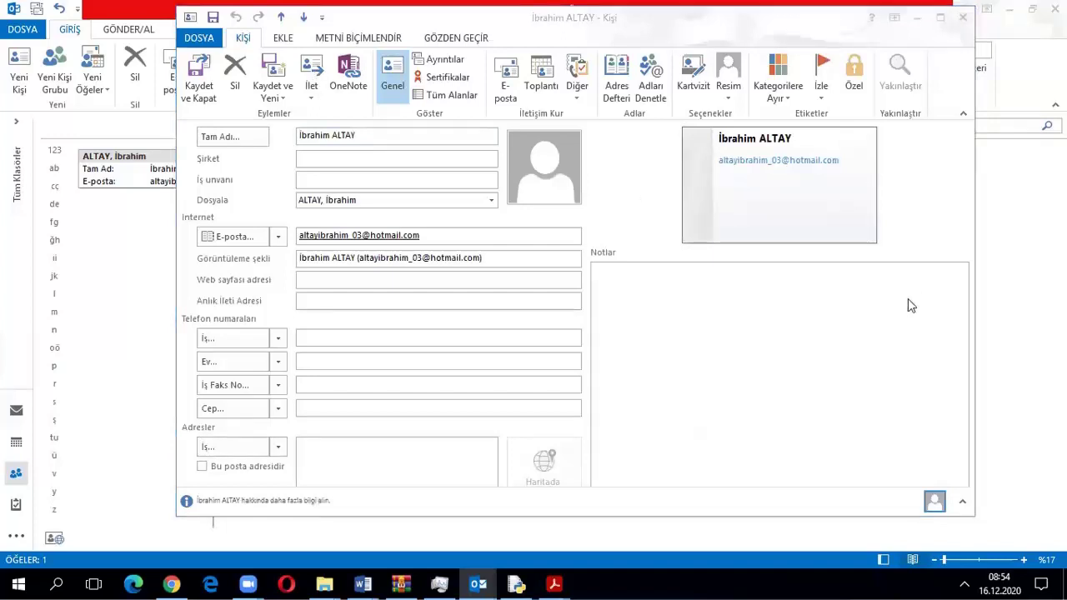
left_click(312, 100)
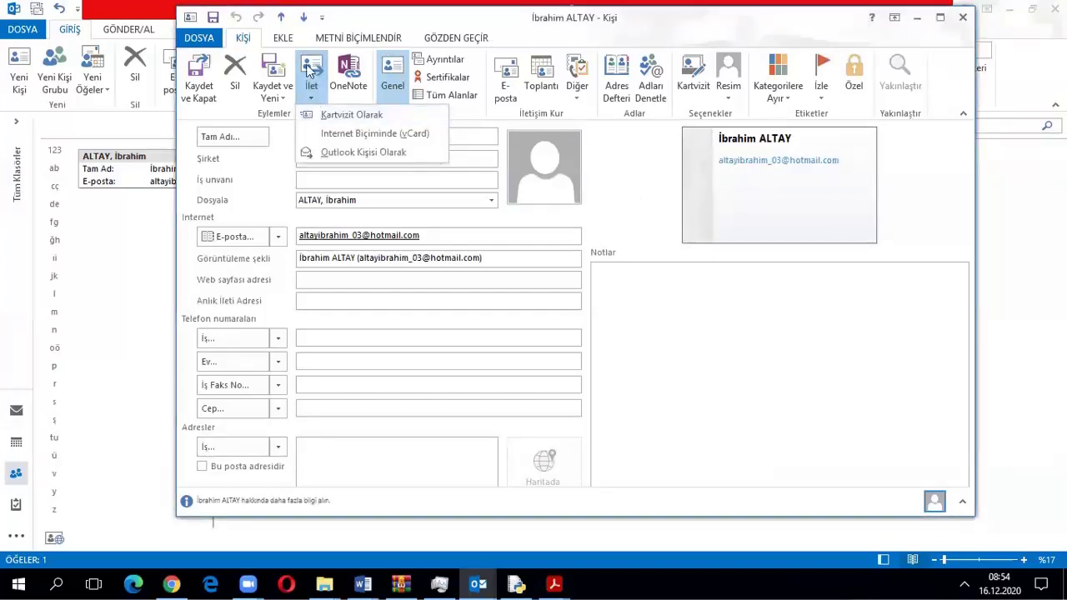
left_click(311, 99)
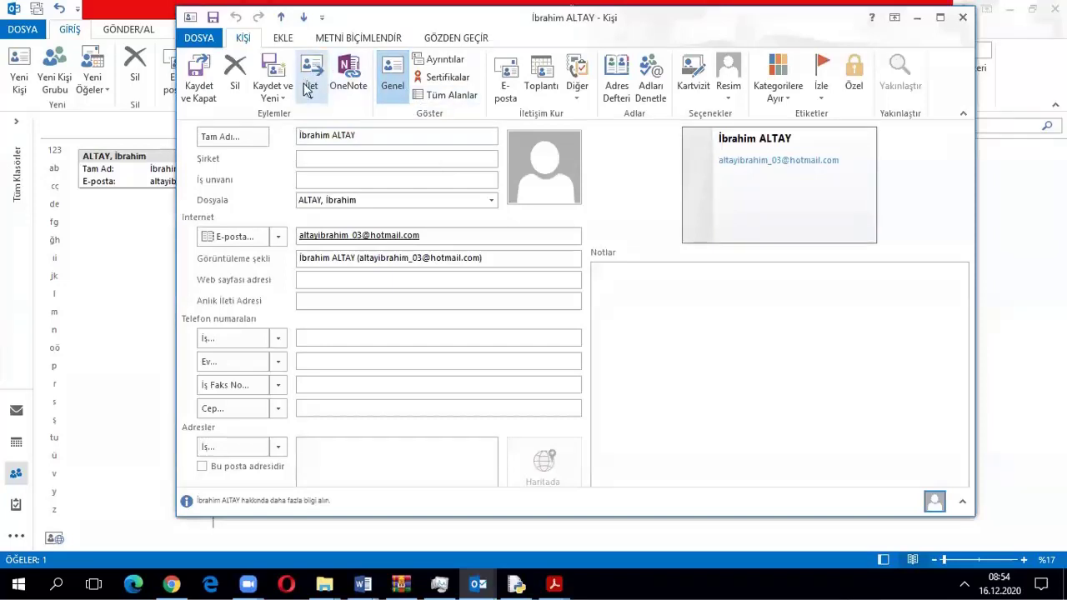
left_click(312, 97)
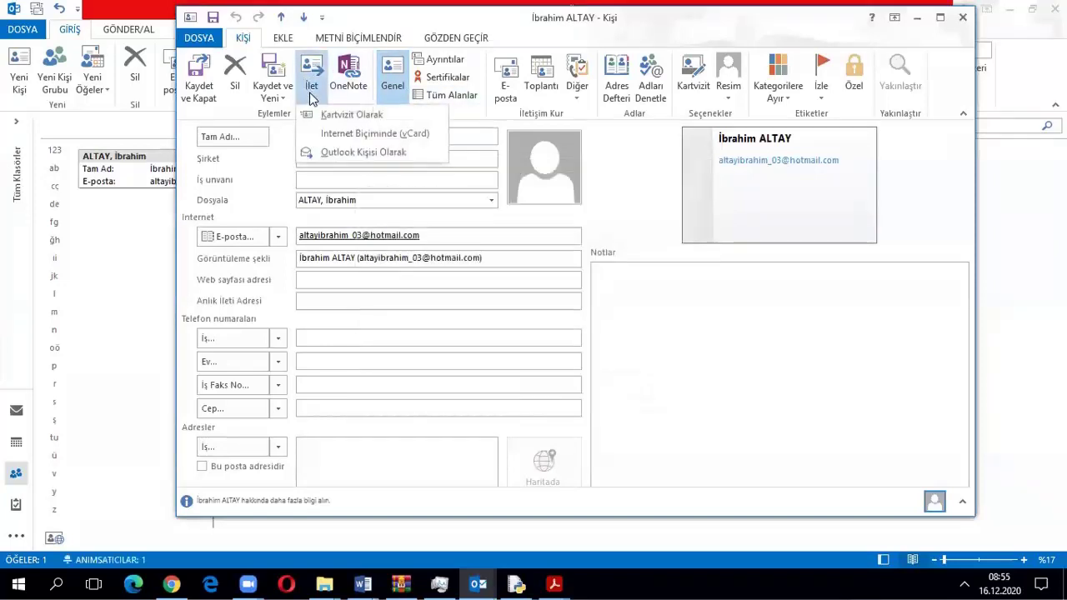
left_click(345, 120)
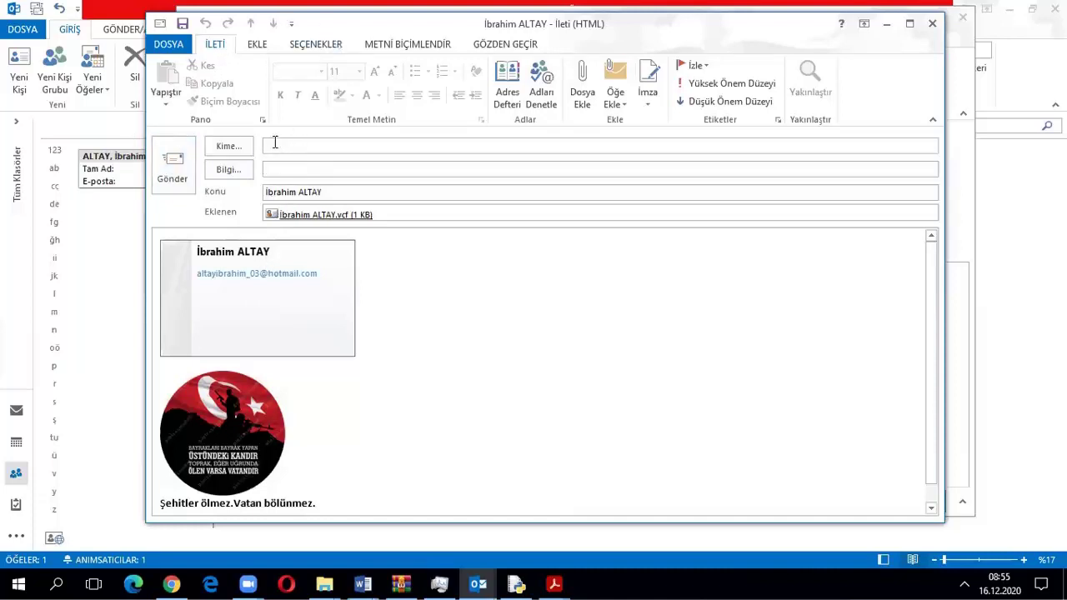
left_click(932, 23)
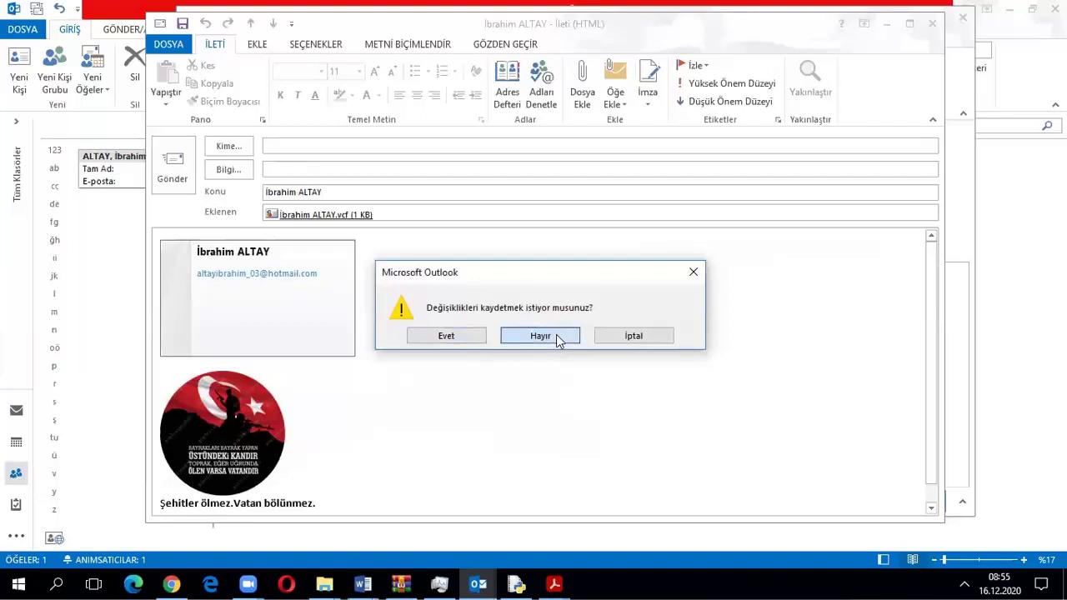
left_click(556, 335)
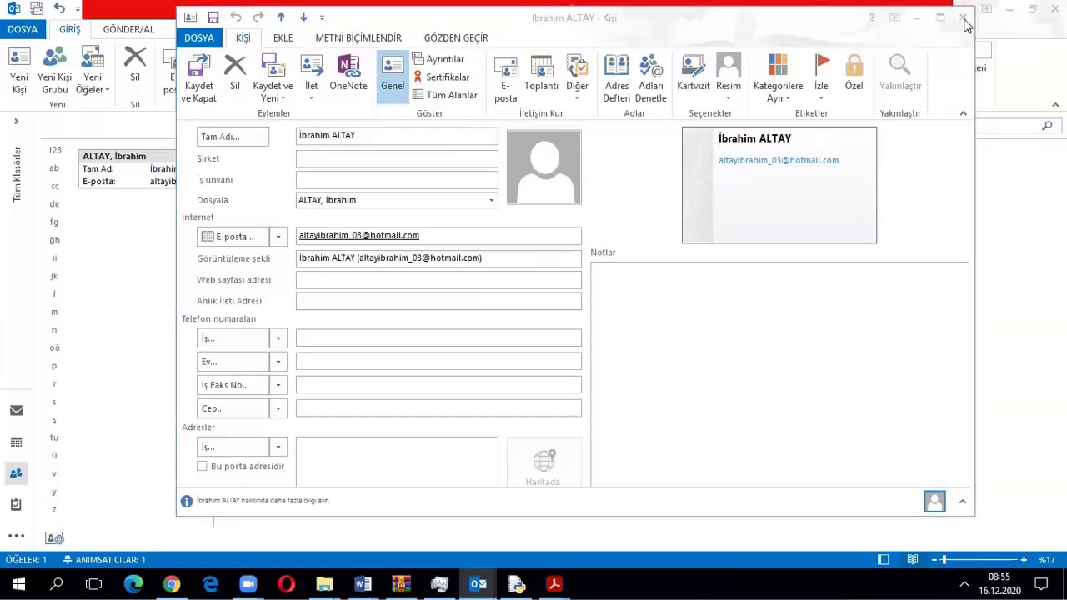
left_click_drag(475, 21, 378, 33)
Browse the contact's ribbon tabs and keep the surname-first file-as name
left_click(198, 52)
left_click(254, 52)
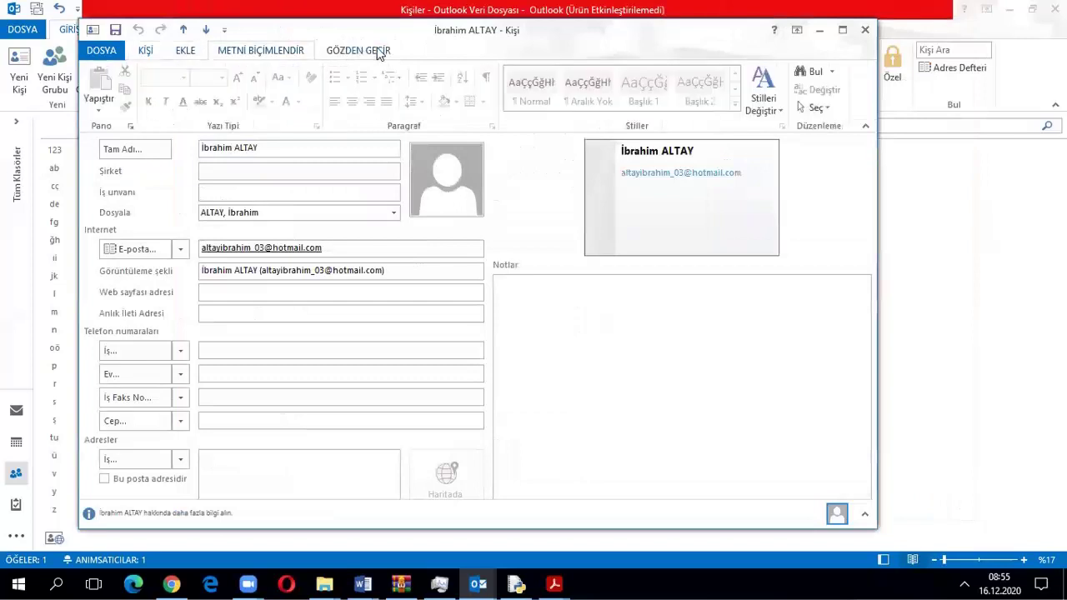
left_click(367, 52)
left_click(146, 50)
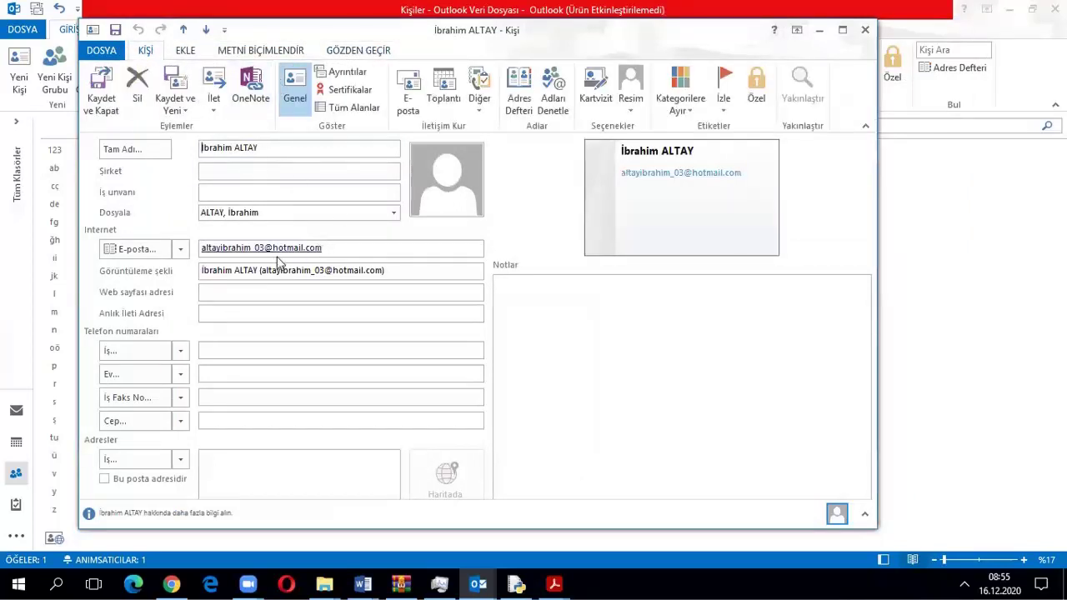
left_click(399, 211)
left_click(398, 211)
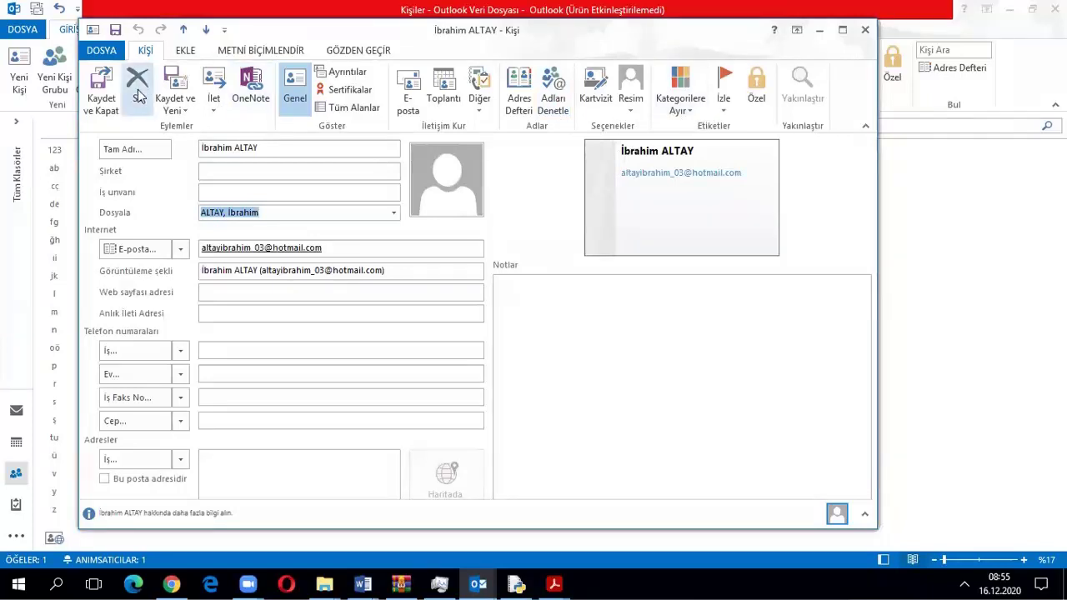
left_click(249, 52)
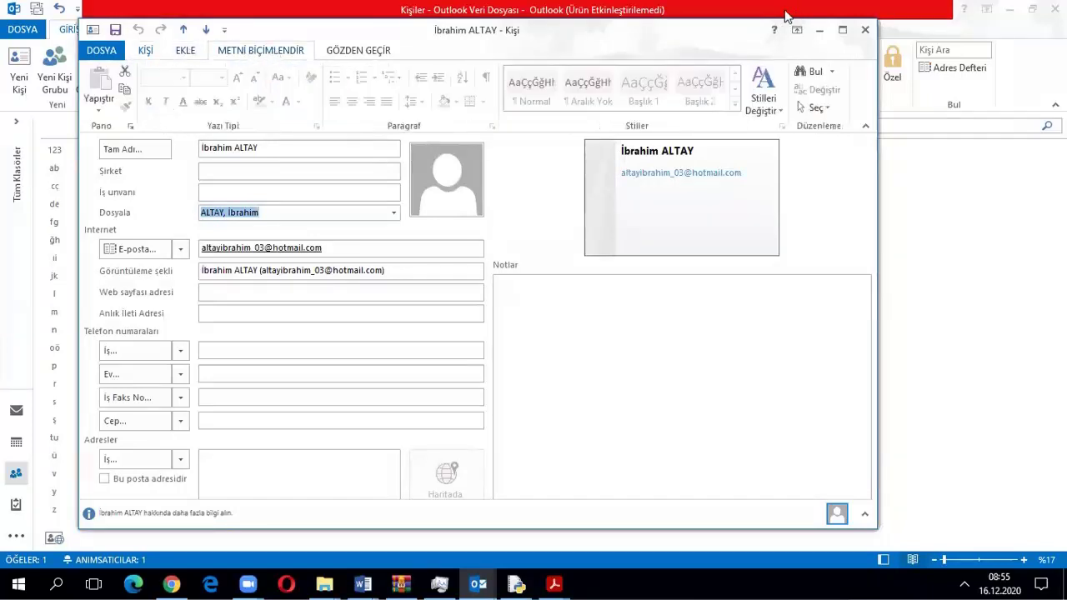
Close the contact, dismiss the İBE 2.Ders reminder, and switch to Tasks
left_click(865, 30)
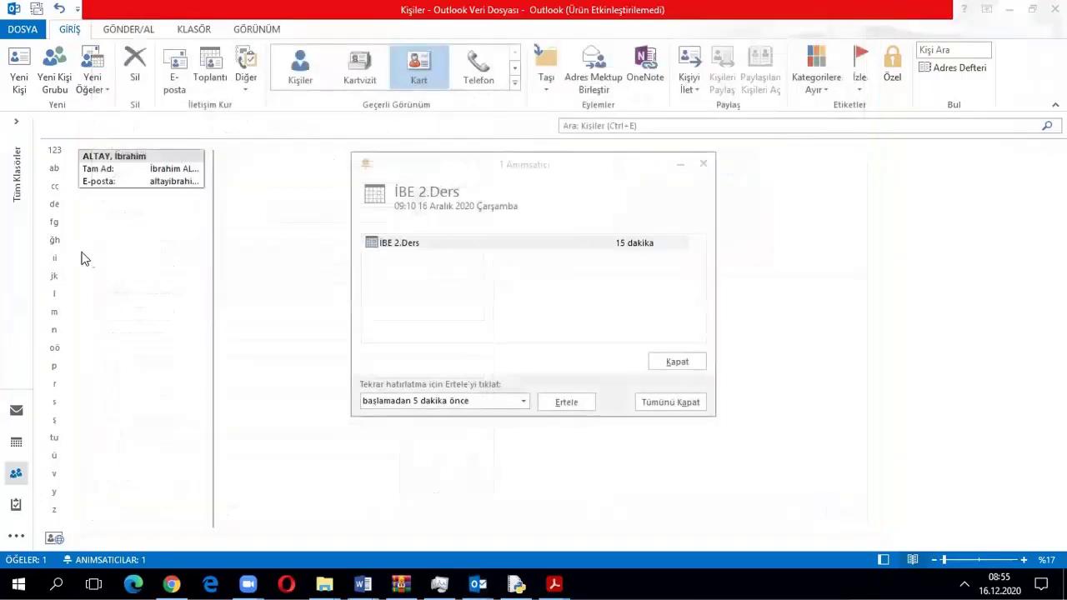
left_click(18, 516)
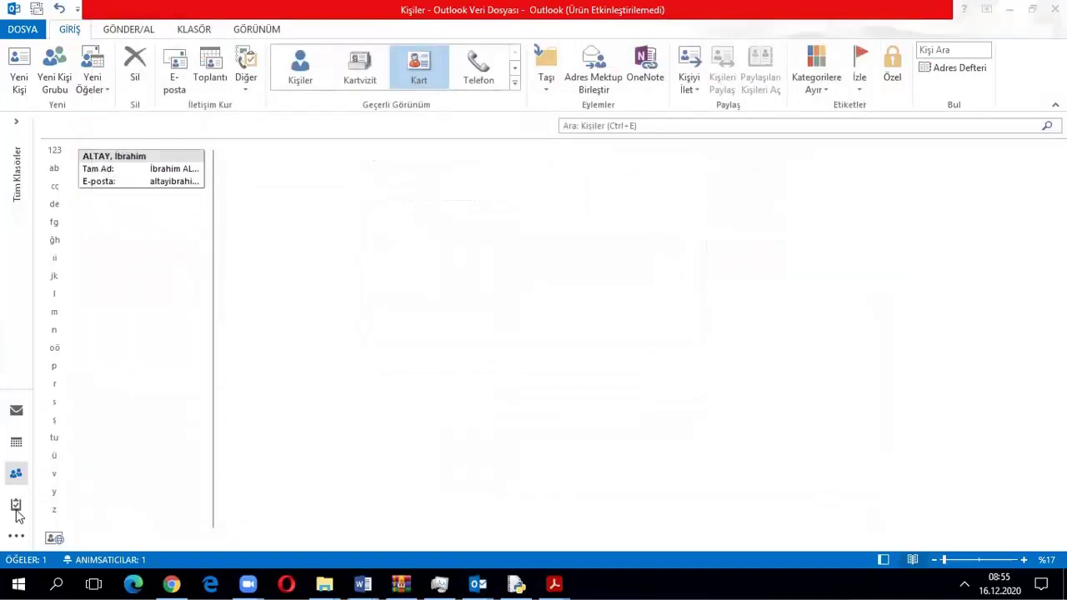
mouse_move(15, 510)
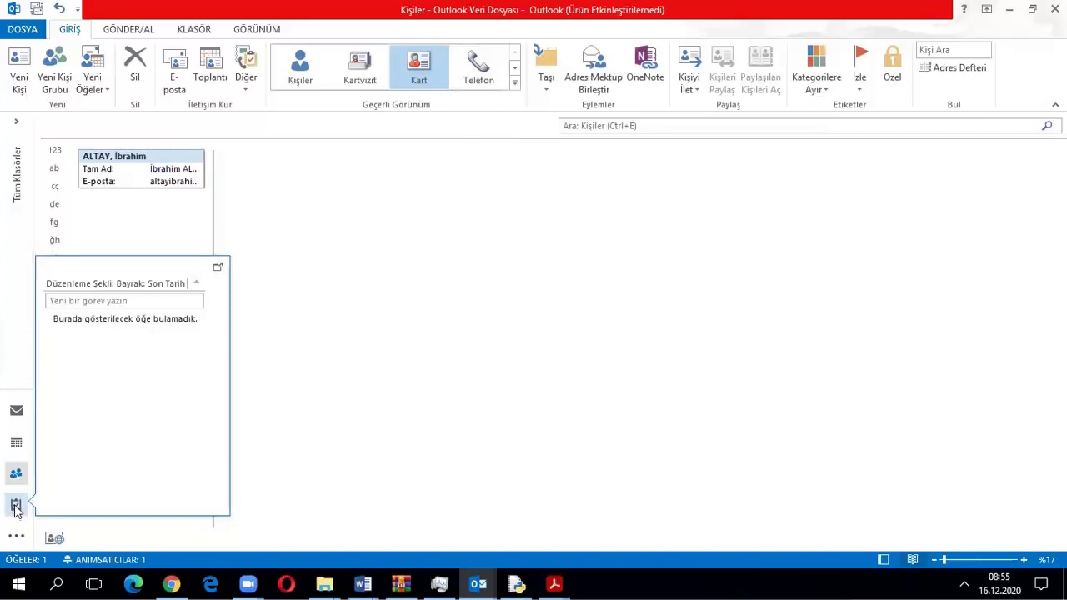
left_click(16, 505)
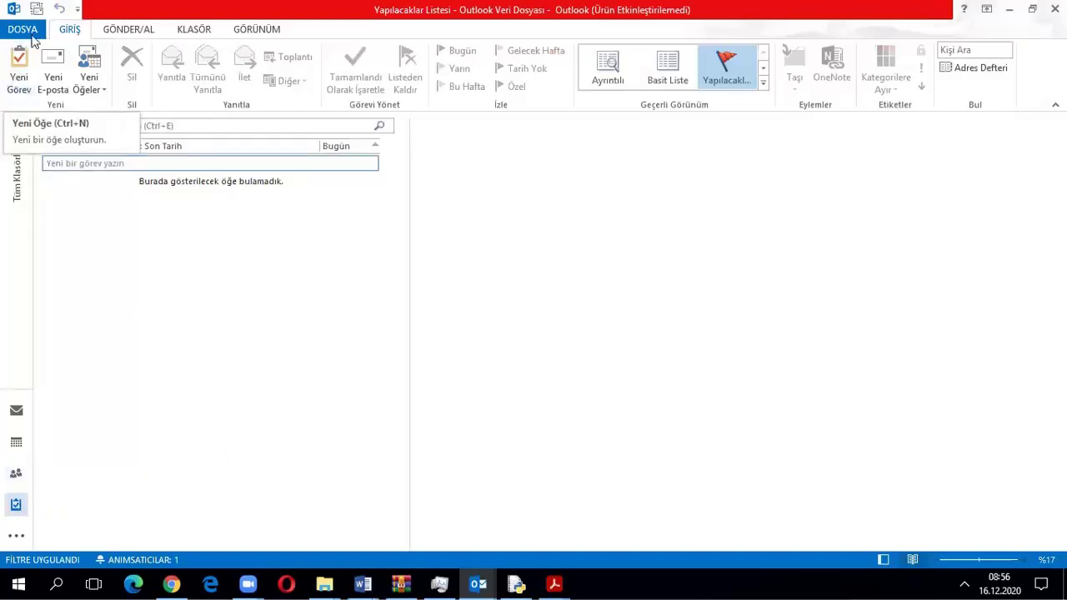
Start a new task with the subject 'TYT Matematik Çalışma'
left_click(16, 79)
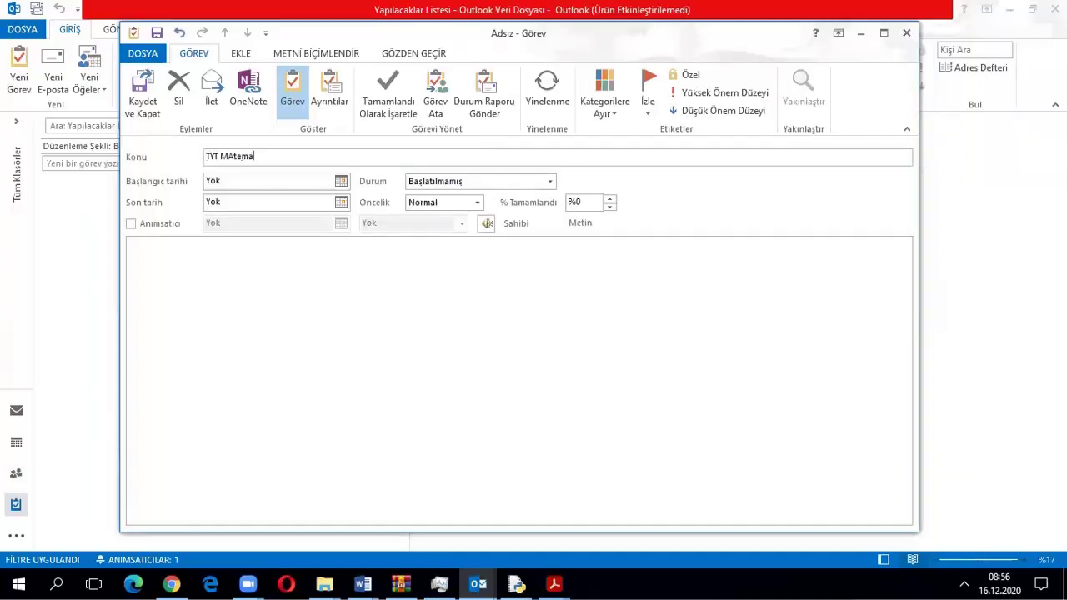
type("Calısma")
left_click(225, 156)
key("BackSpace")
type("a")
Set start and due dates to 16.12.2020, keeping status Başlatılmamış and priority Normal
left_click(340, 182)
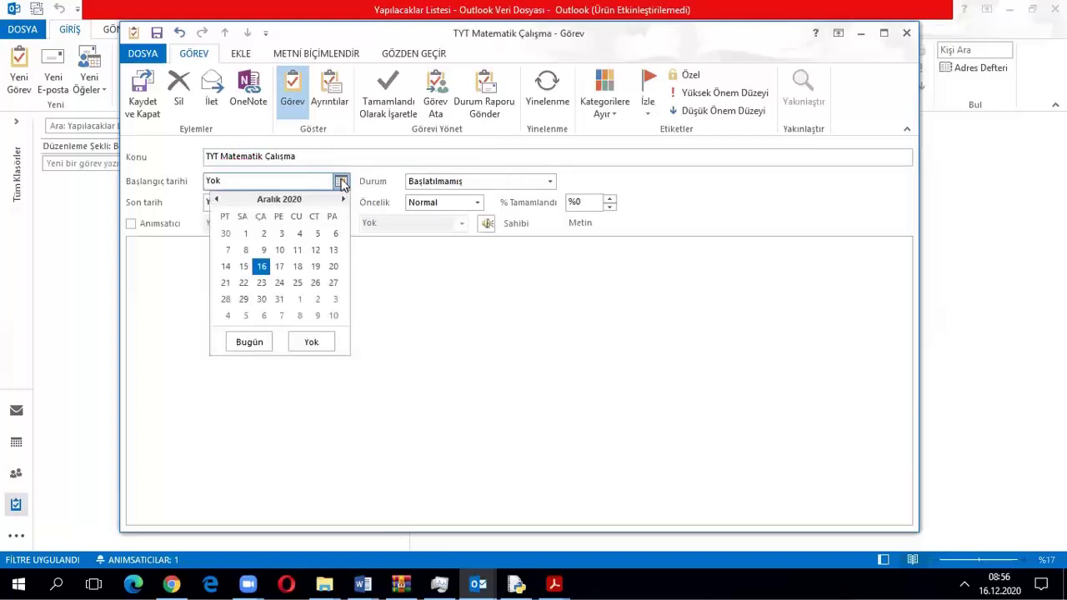
left_click(261, 266)
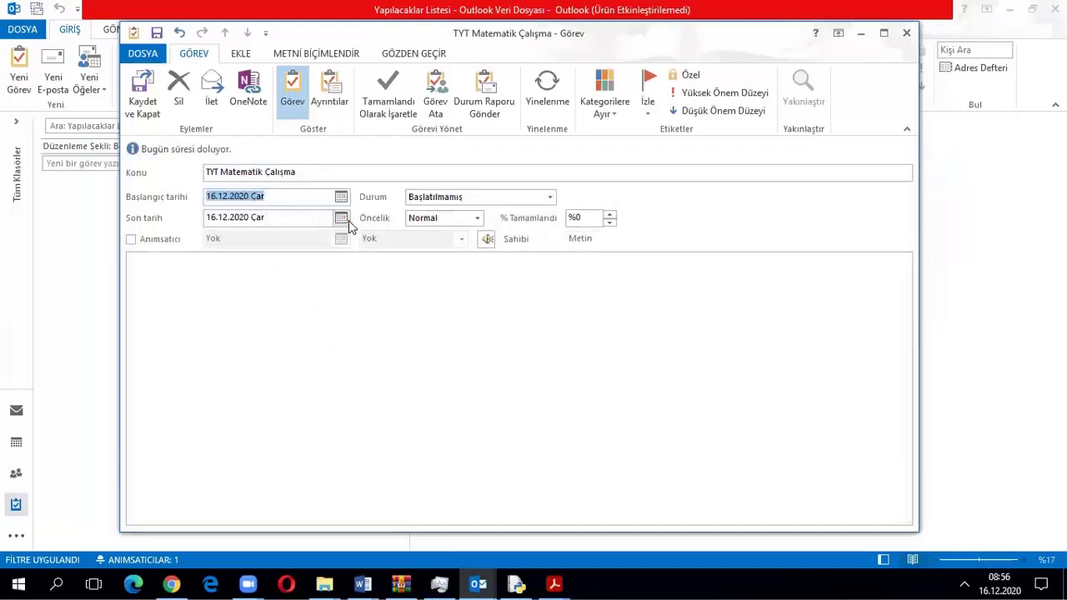
left_click(341, 218)
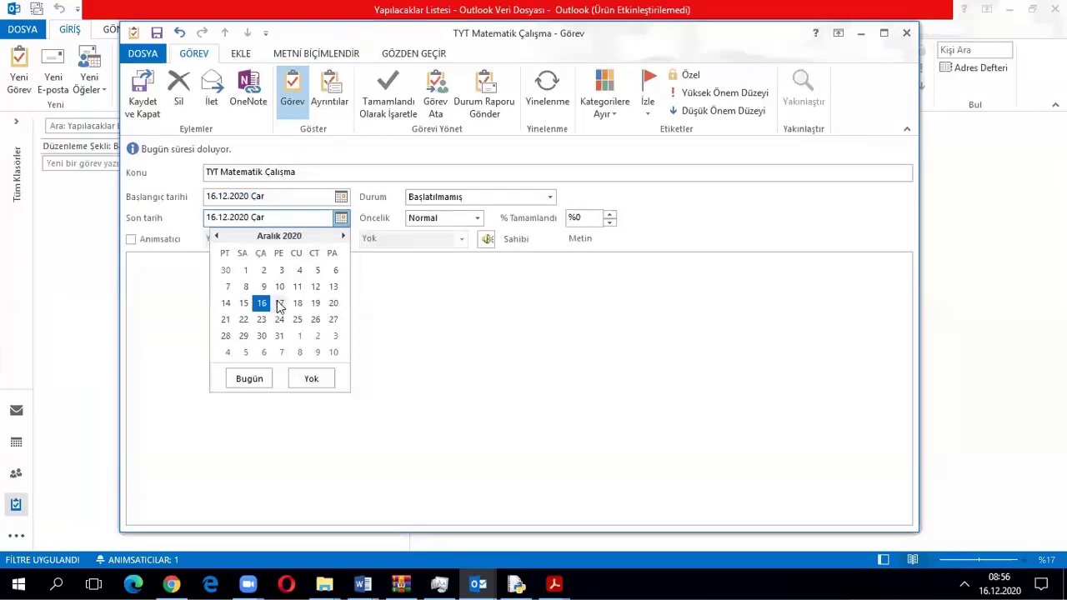
left_click(262, 305)
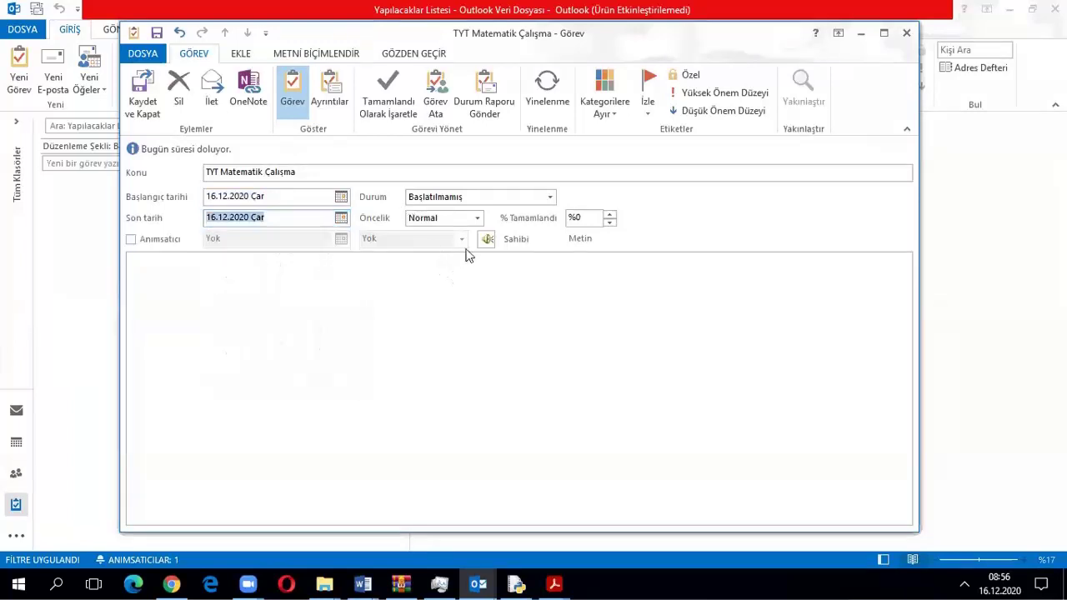
left_click(539, 196)
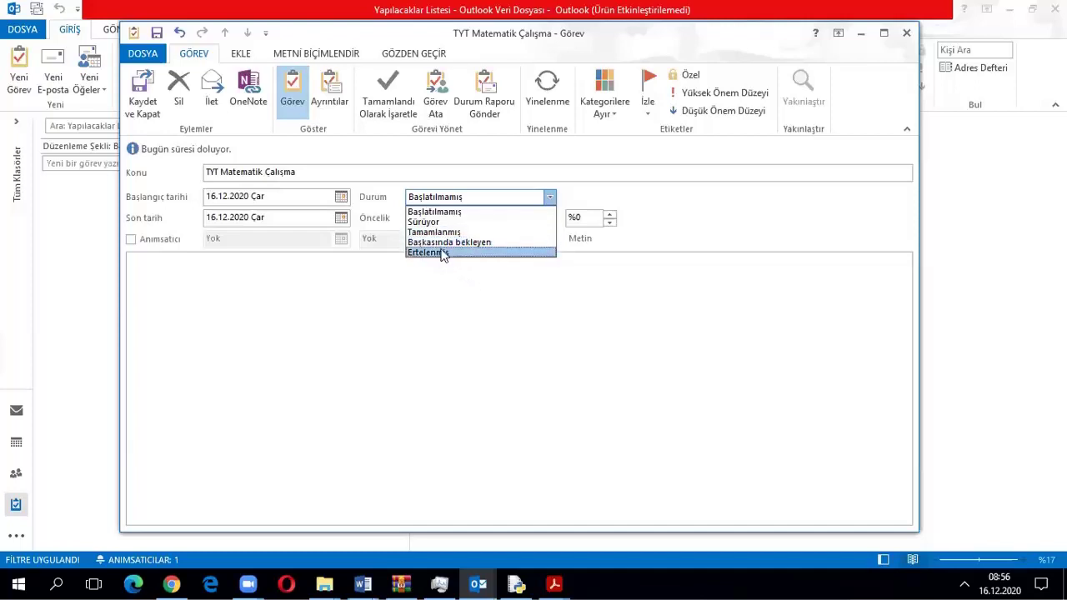
left_click(443, 214)
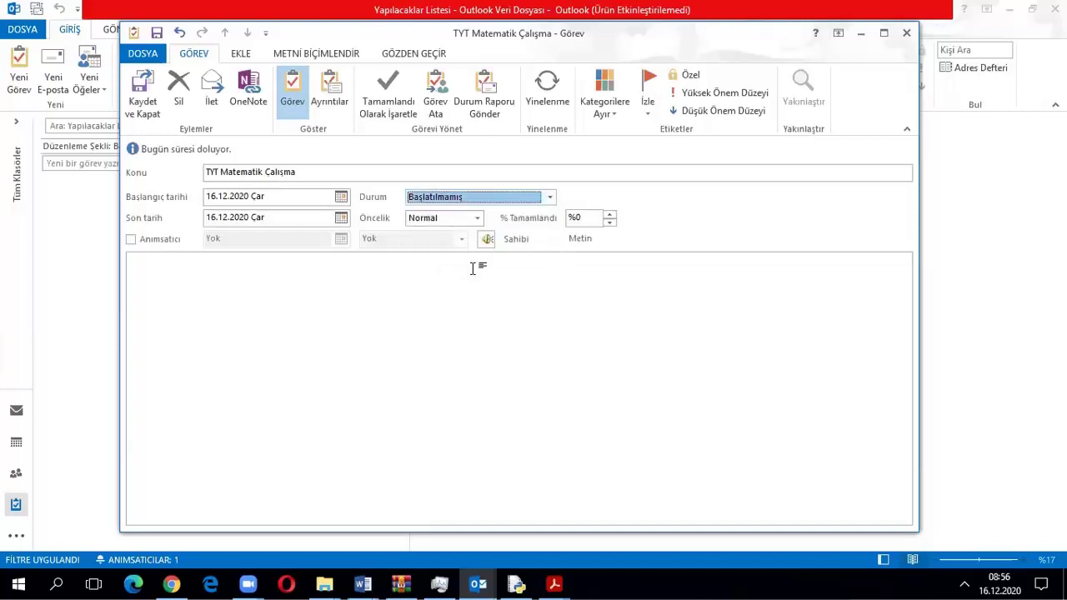
left_click(478, 217)
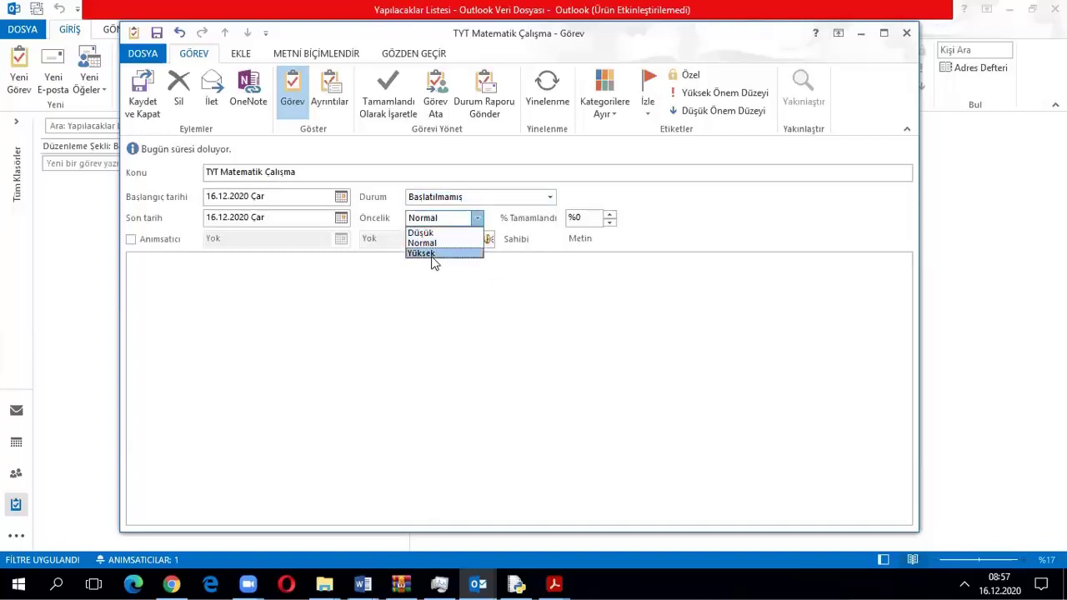
left_click(442, 284)
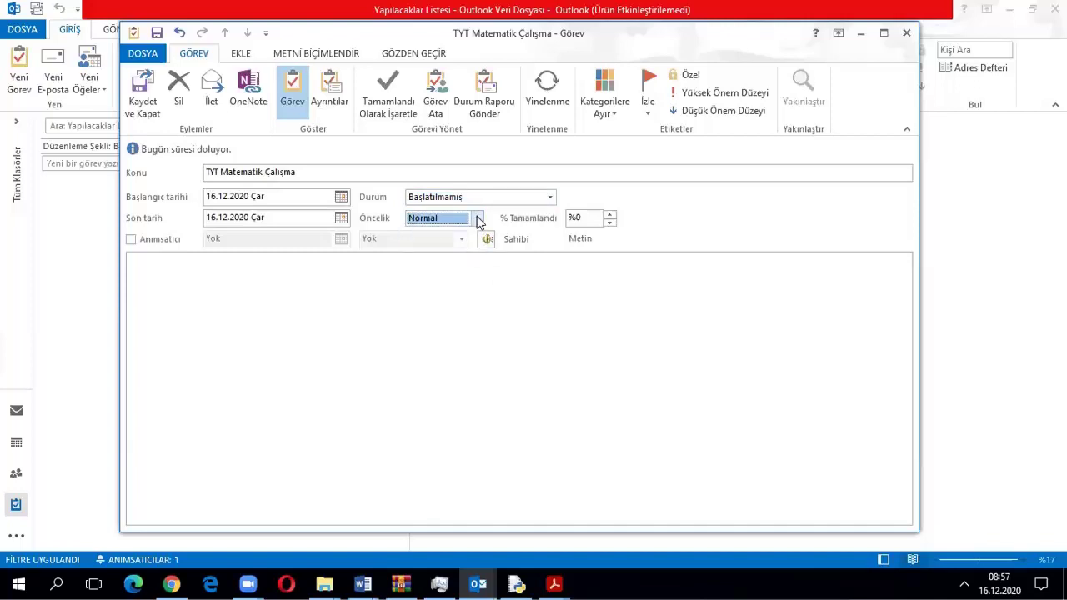
Turn on an 08:00 reminder, set completion to 25%, and save the task
left_click(131, 240)
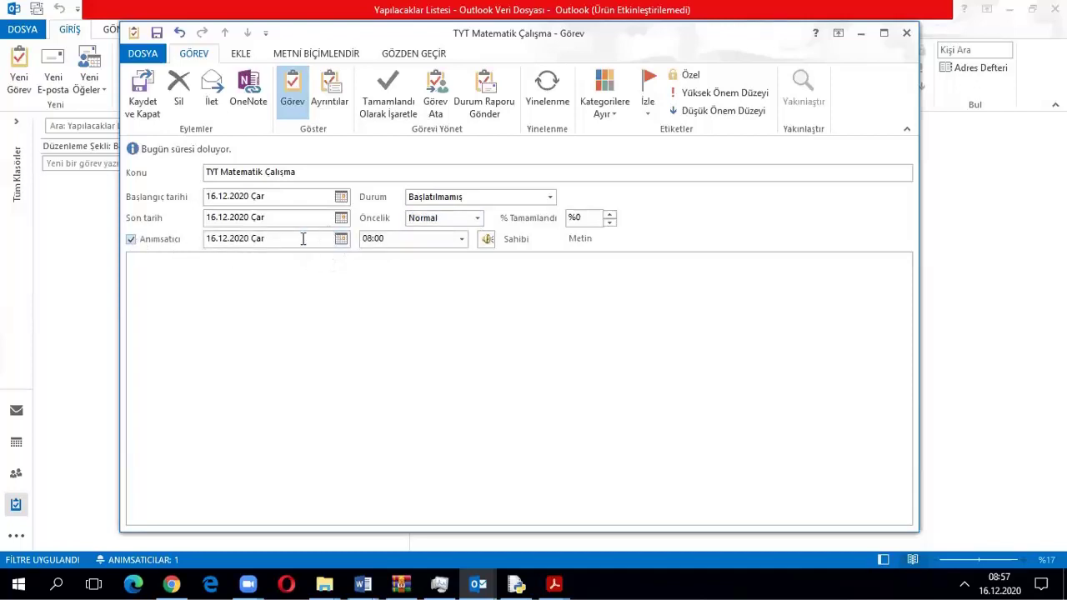
left_click(460, 241)
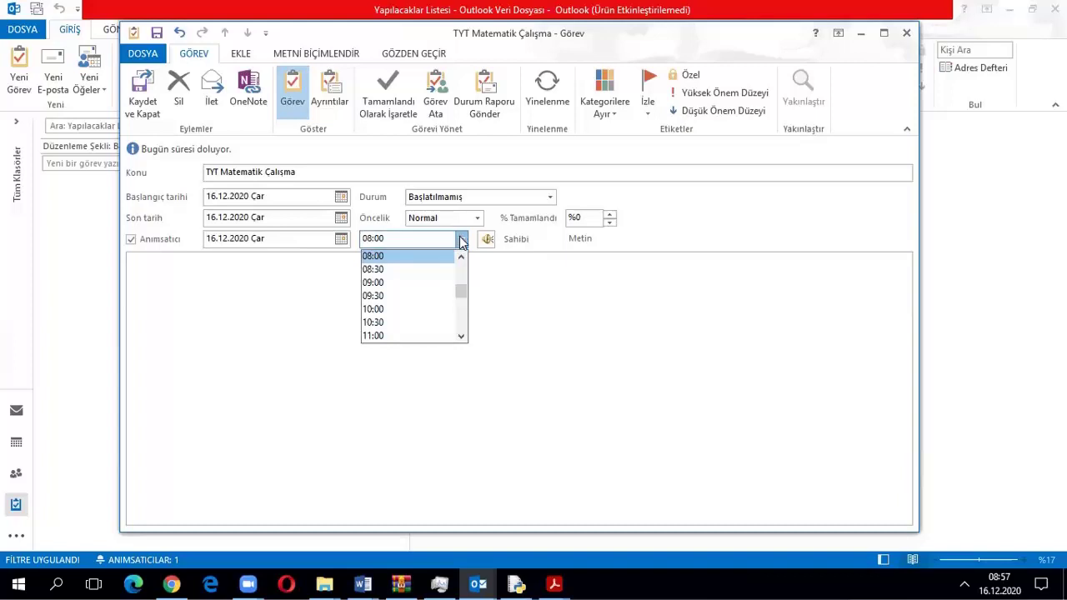
left_click(460, 241)
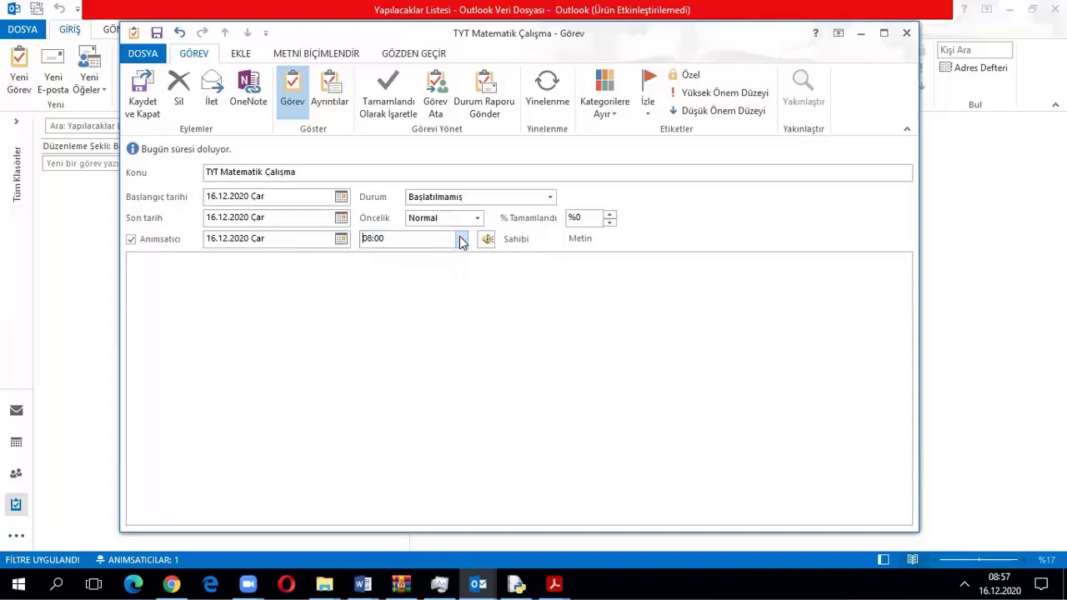
left_click(609, 214)
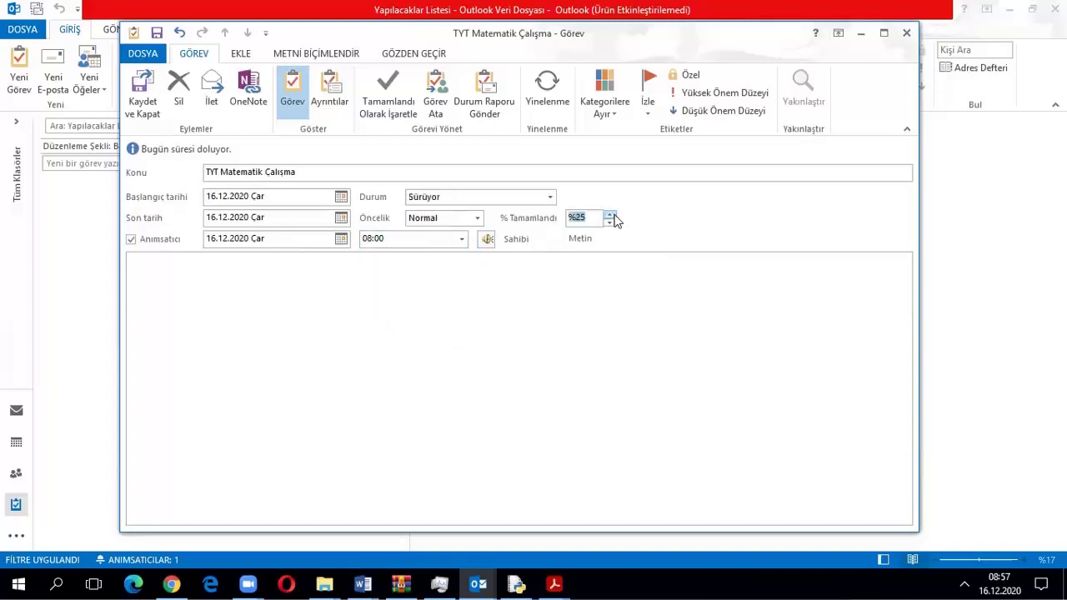
left_click(591, 218)
left_click(609, 214)
left_click(609, 214)
left_click(609, 213)
left_click(609, 206)
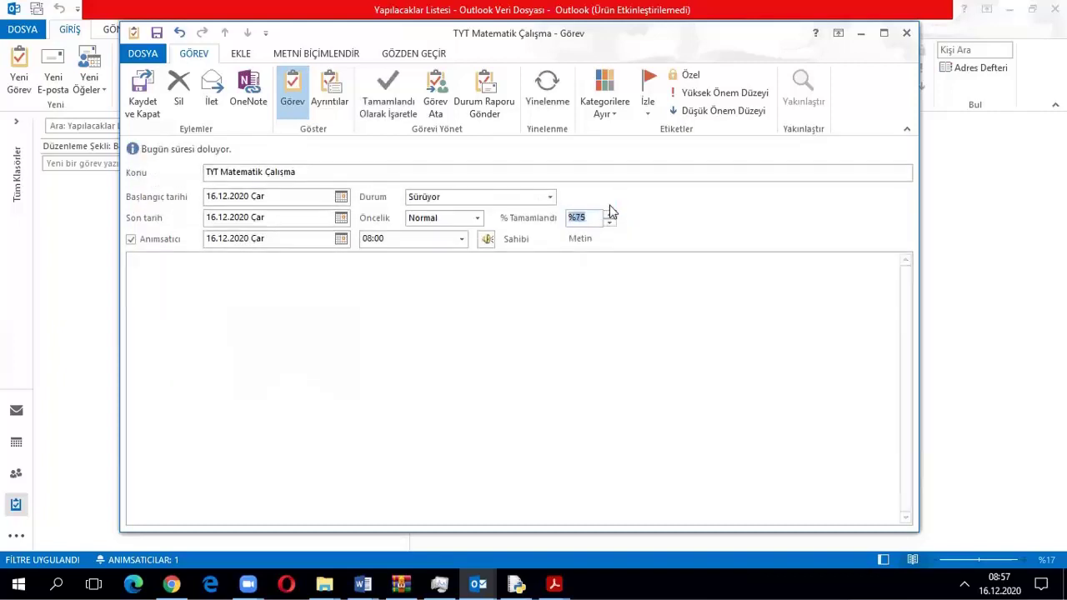
left_click(583, 276)
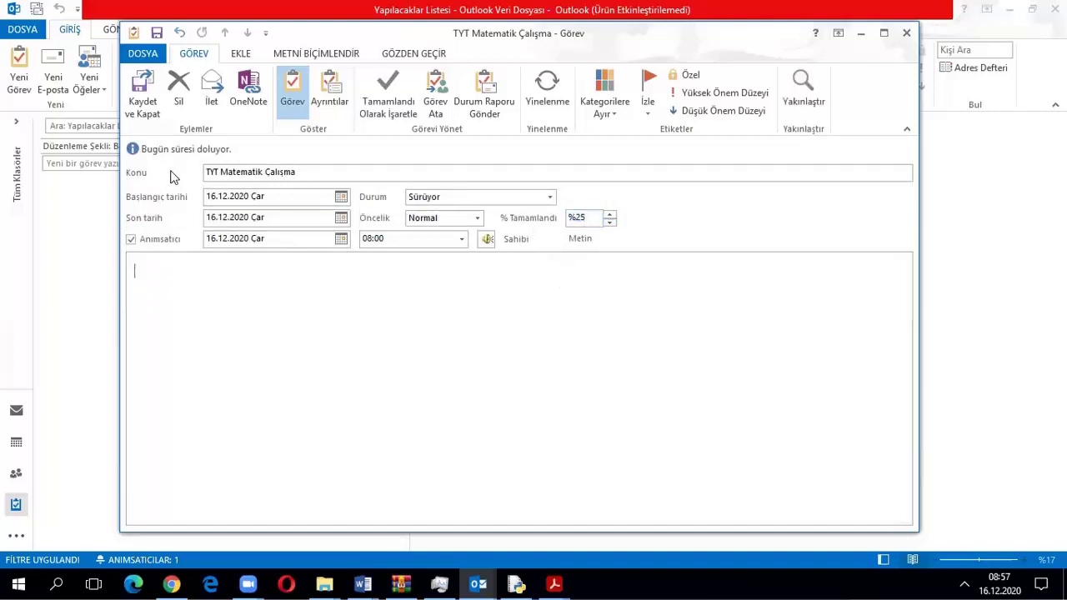
left_click(146, 93)
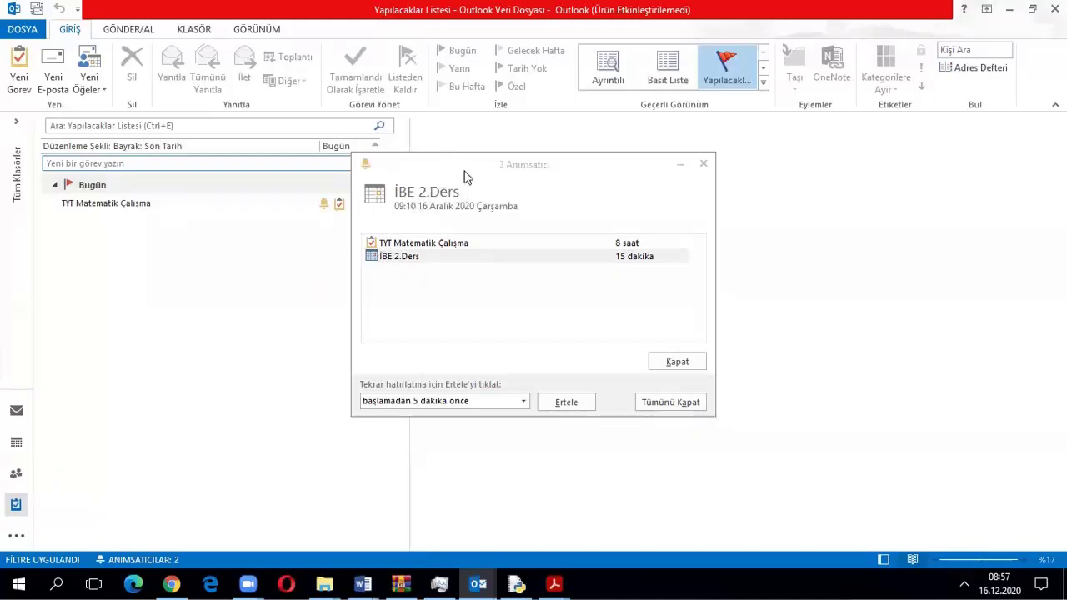
Dismiss all reminders, including TYT Matematik Çalışma and İBE 2.Ders, confirming the prompt
left_click(412, 258)
left_click(669, 404)
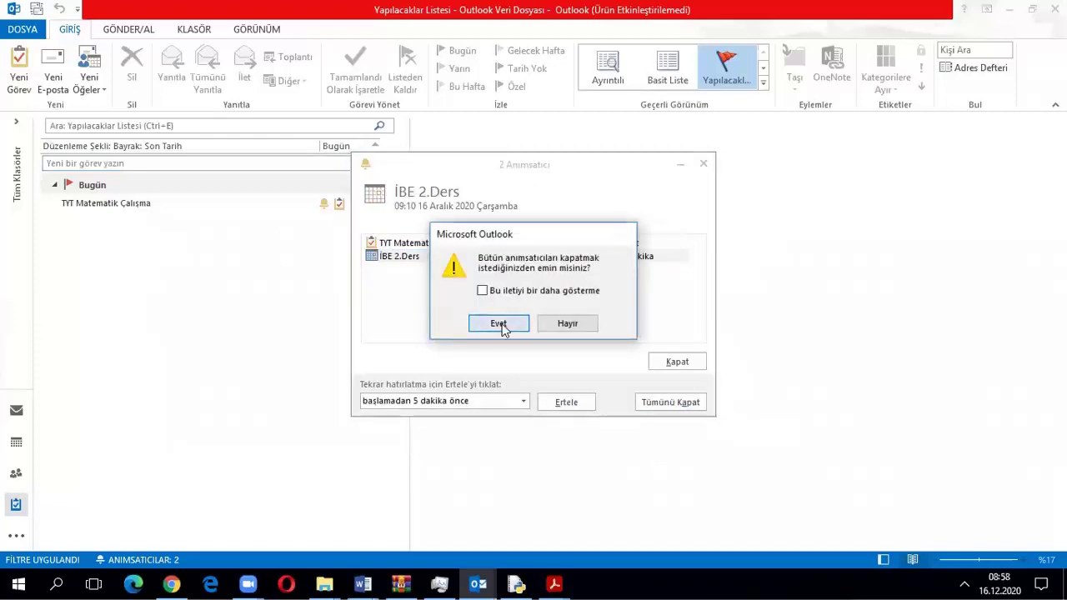
left_click(499, 324)
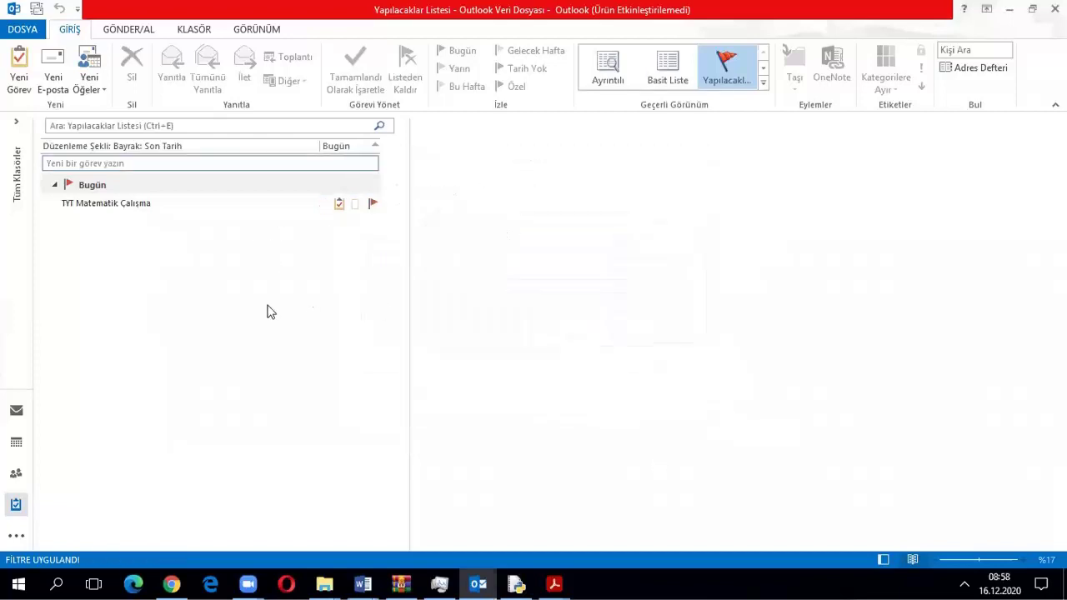
Mark TYT Matematik Çalışma complete from the ribbon, then undo it
right_click(140, 208)
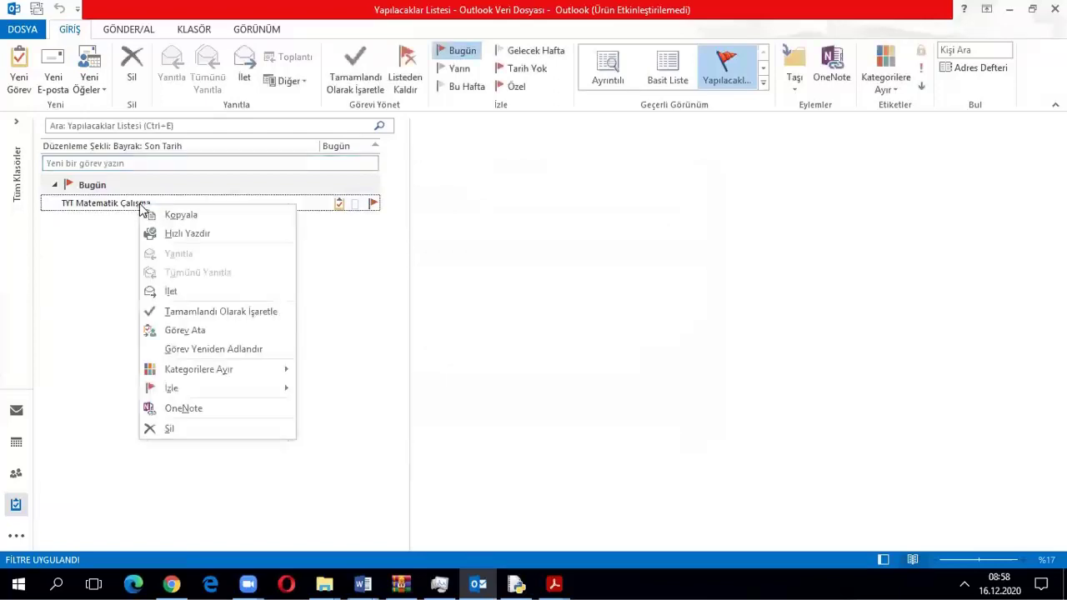
left_click(107, 209)
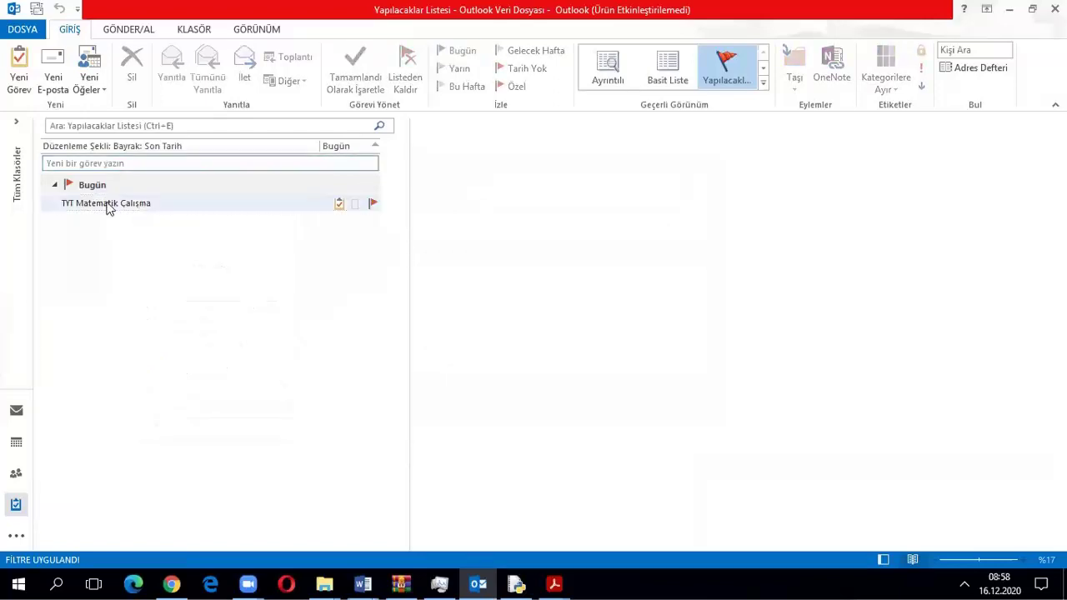
left_click(126, 209)
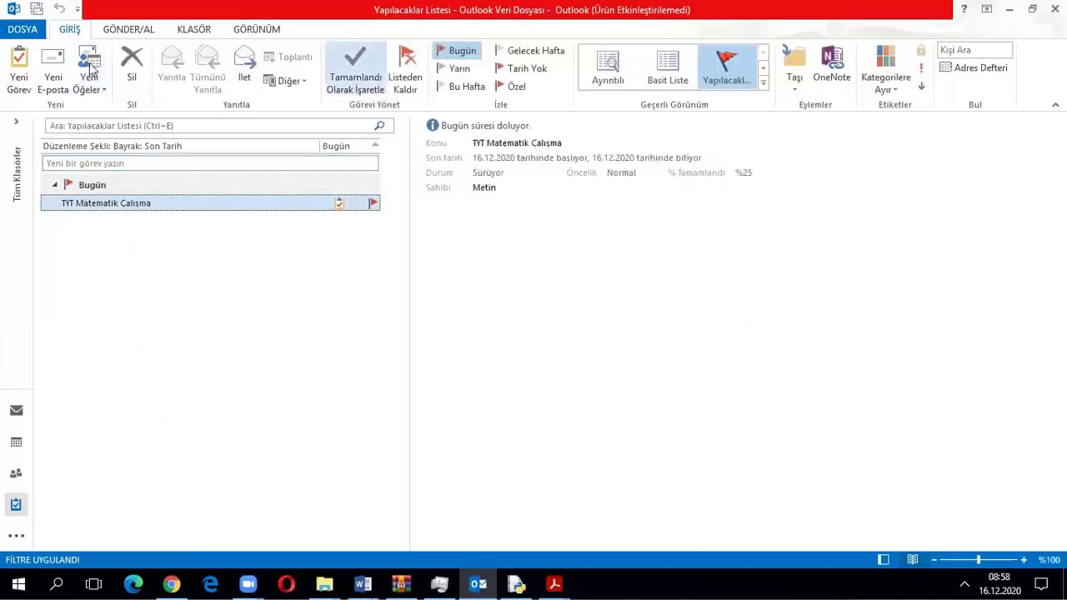
left_click(356, 77)
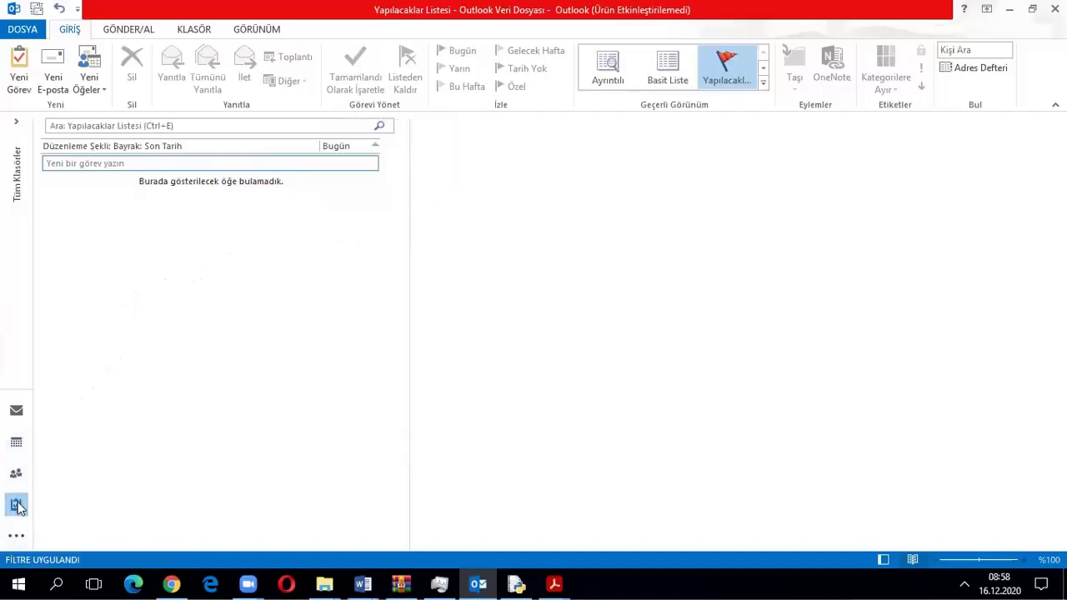
left_click(59, 8)
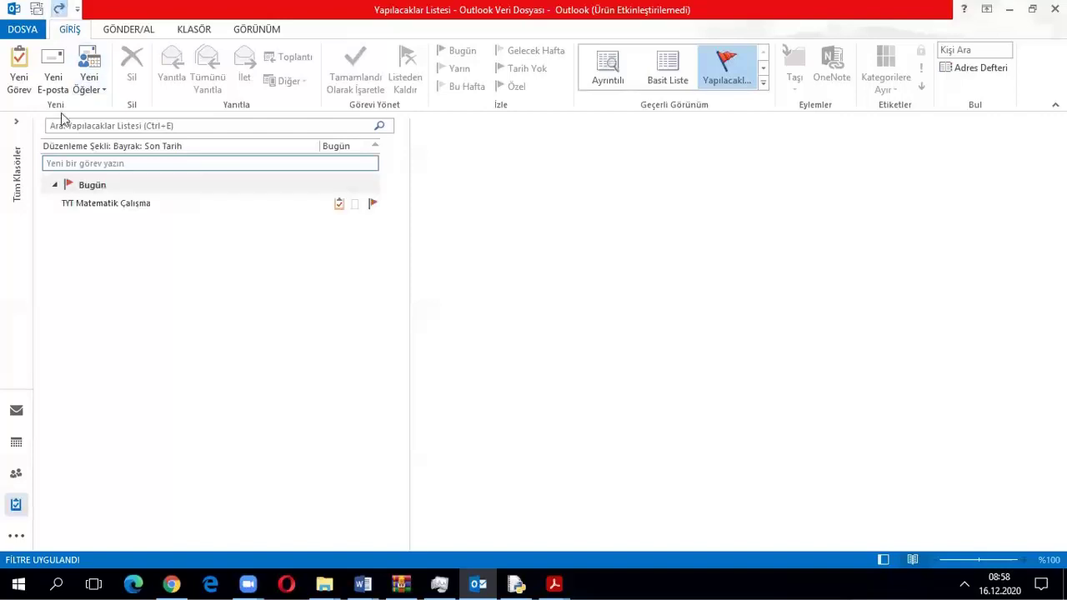
Mark the task complete again from its right-click menu, undo, and reselect it
right_click(98, 208)
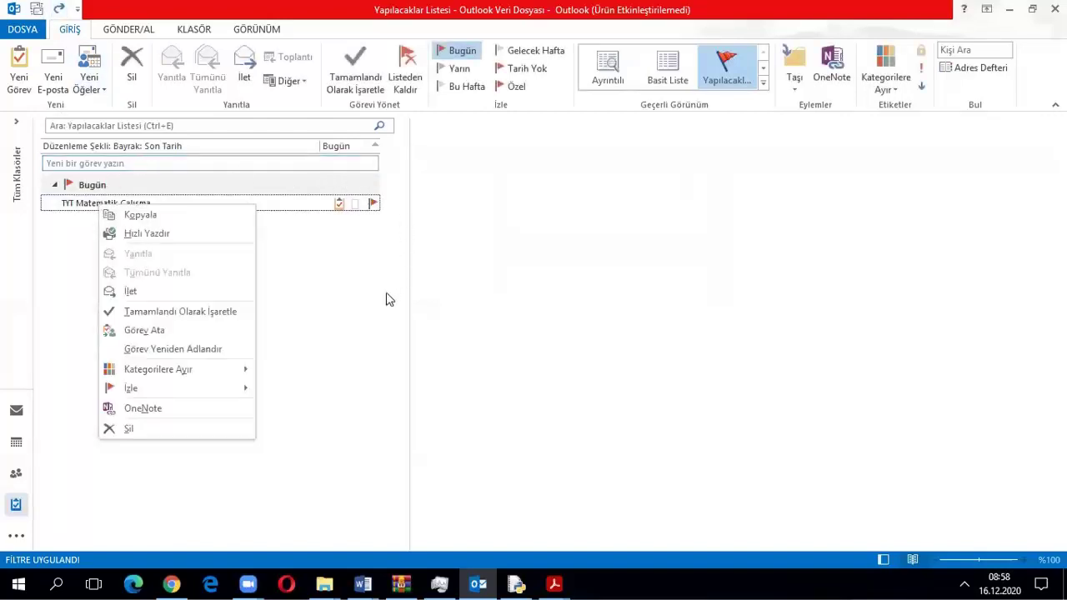
left_click(212, 309)
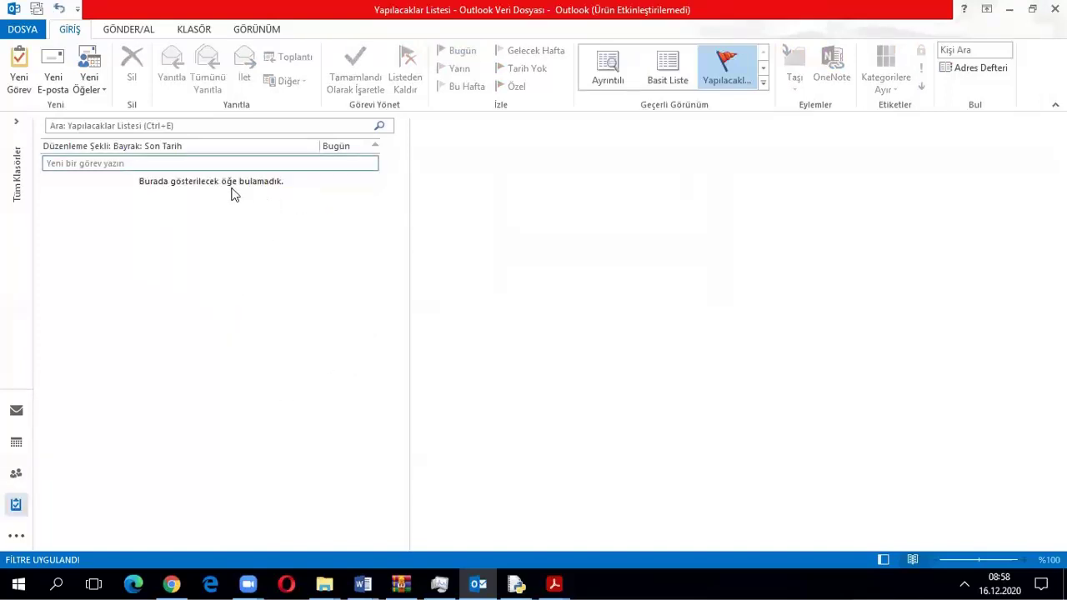
left_click(59, 9)
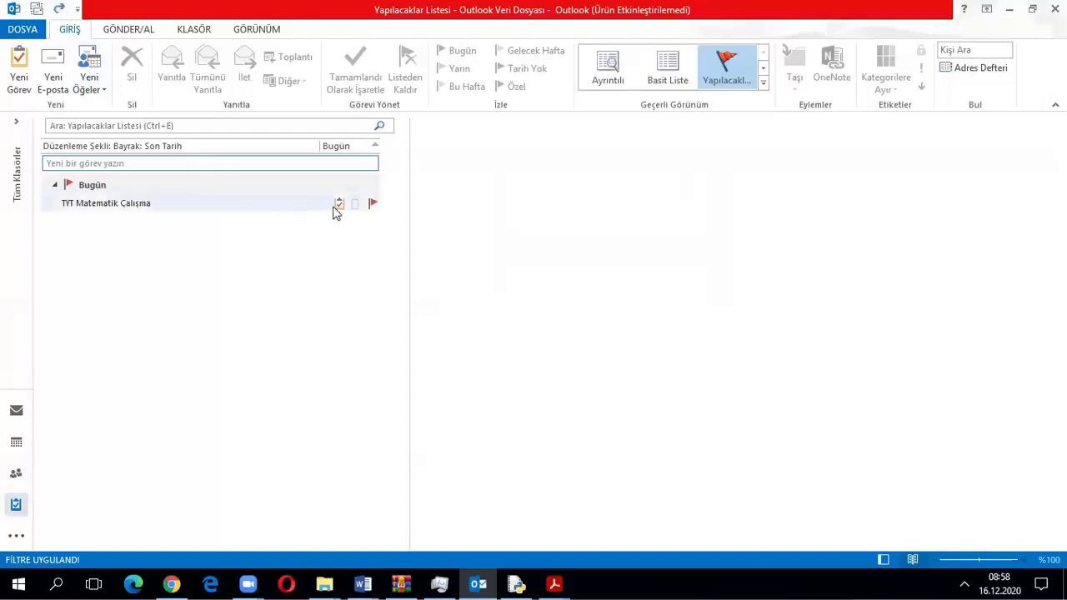
left_click(339, 208)
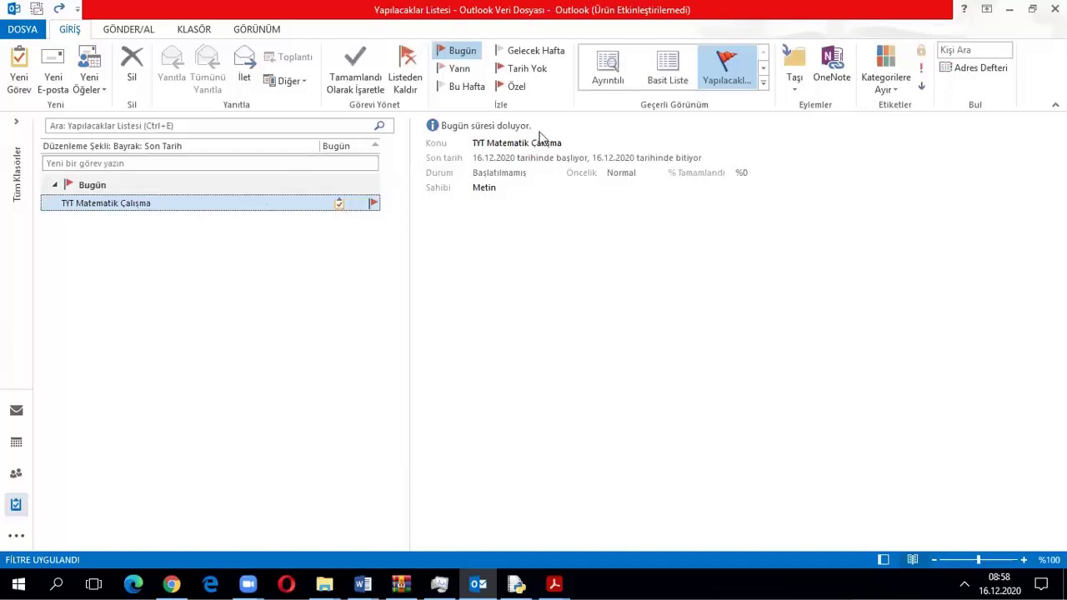
double_click(114, 205)
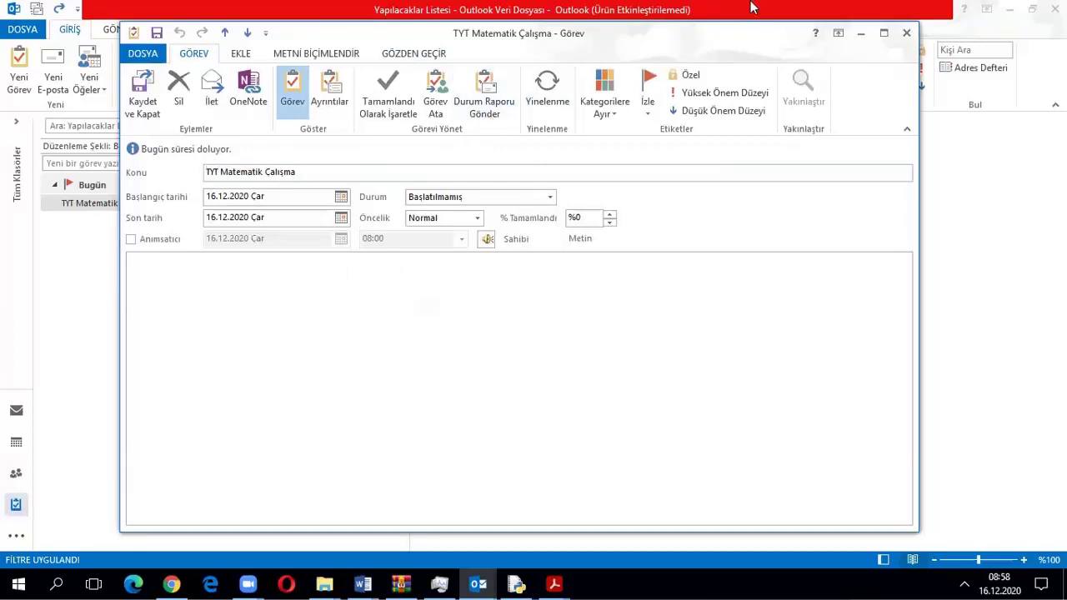
left_click_drag(736, 38, 460, 65)
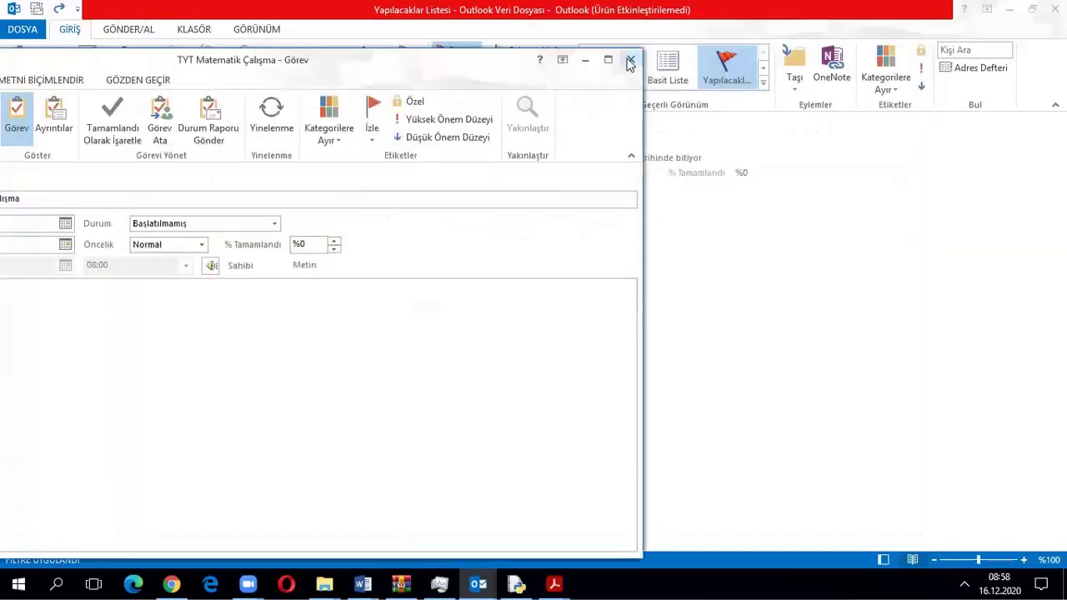
left_click(631, 59)
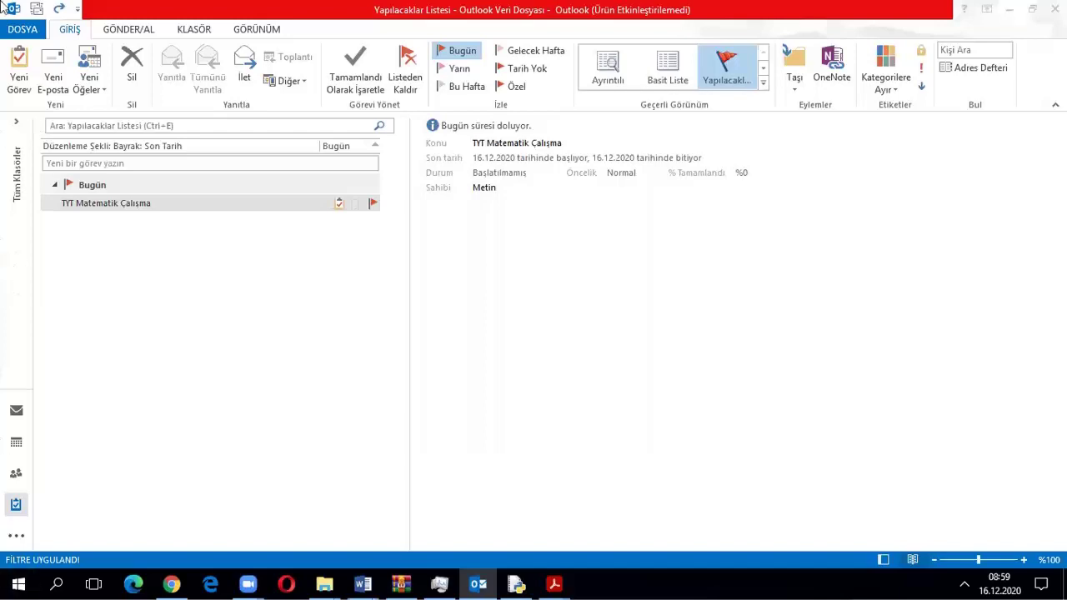
left_click(13, 28)
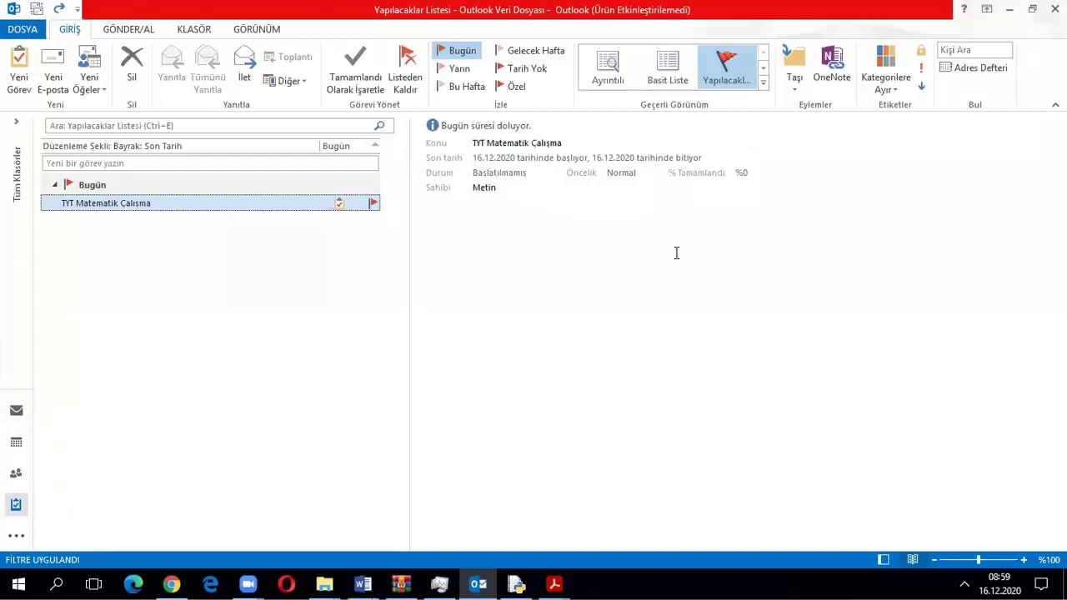
left_click(15, 541)
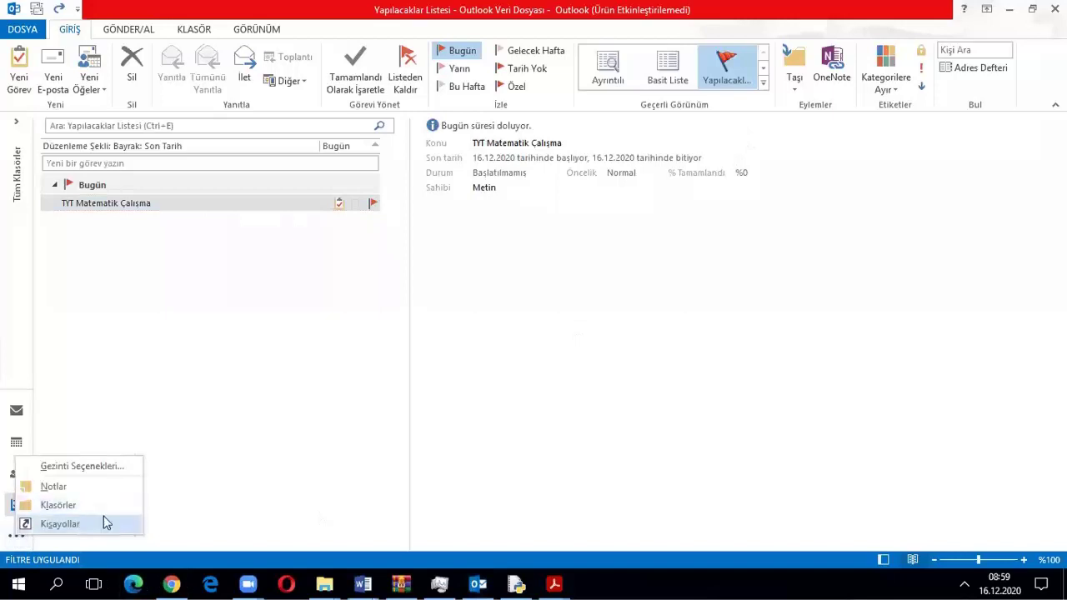
left_click(129, 412)
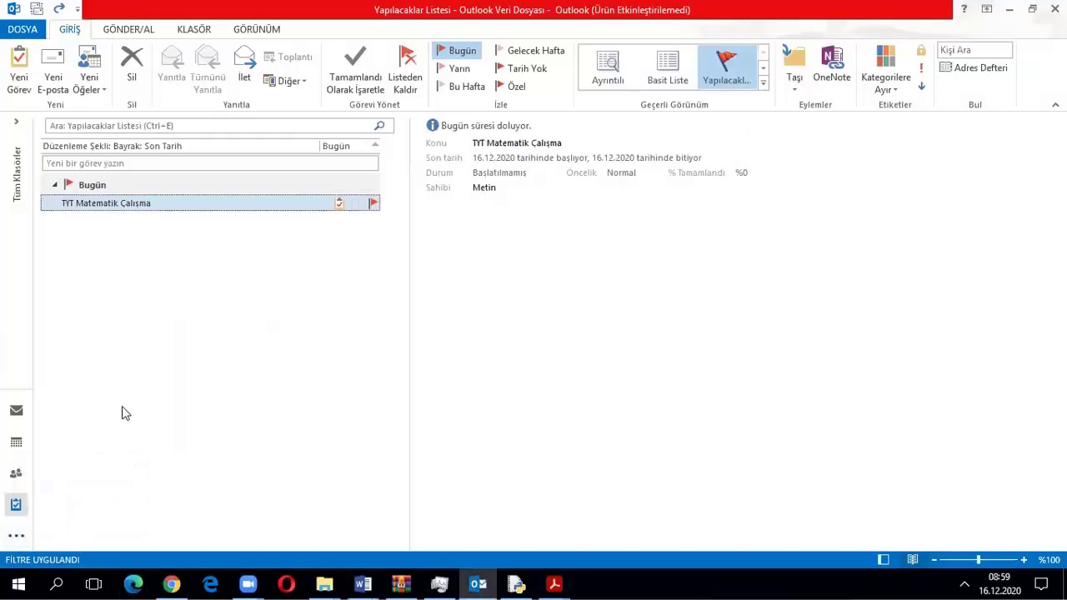
left_click(16, 410)
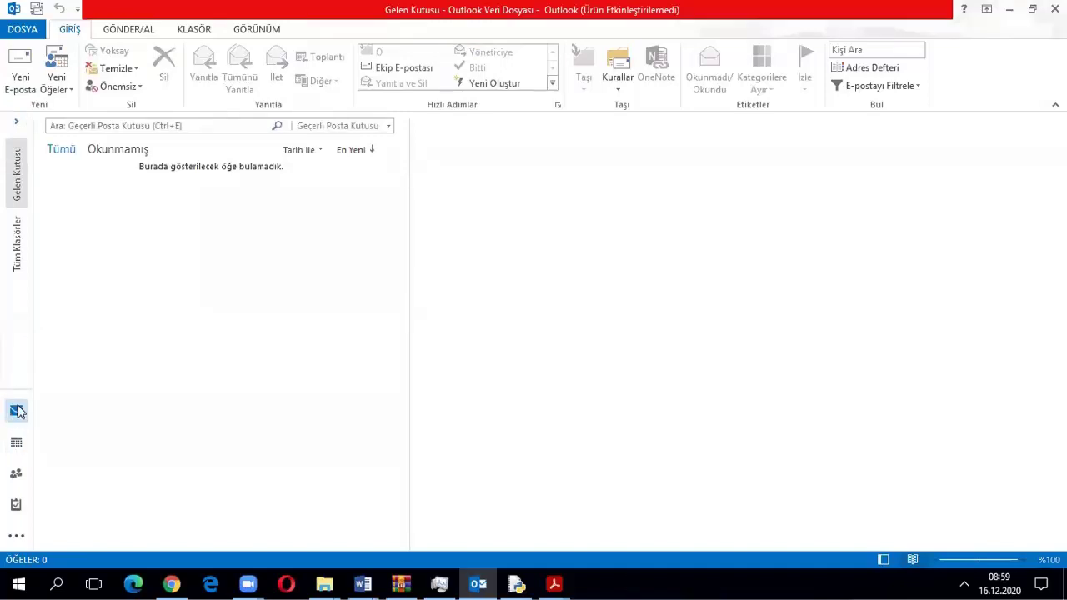
left_click(15, 84)
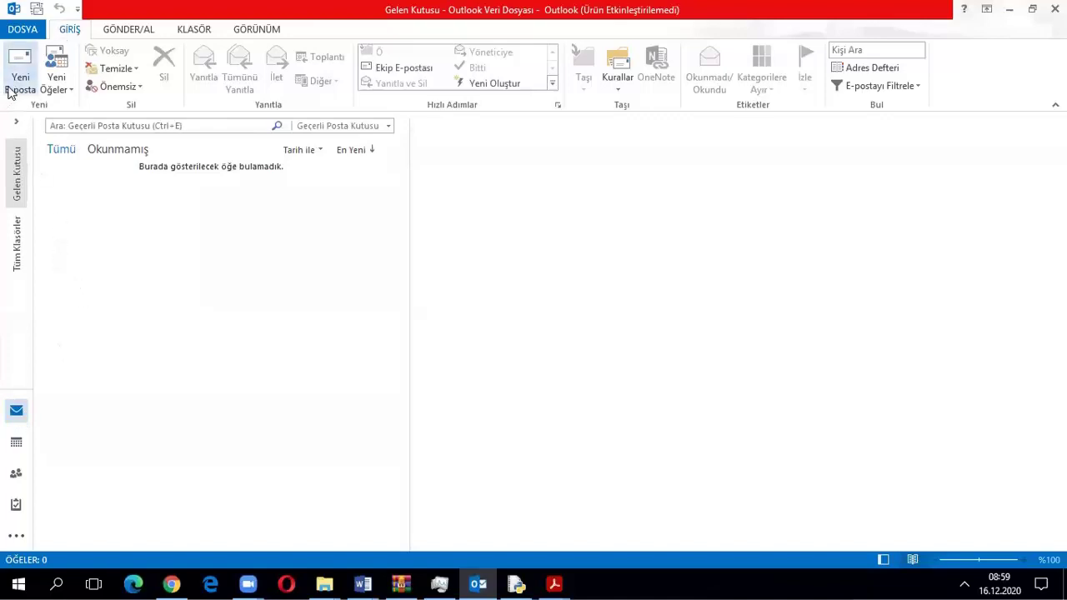
left_click(16, 442)
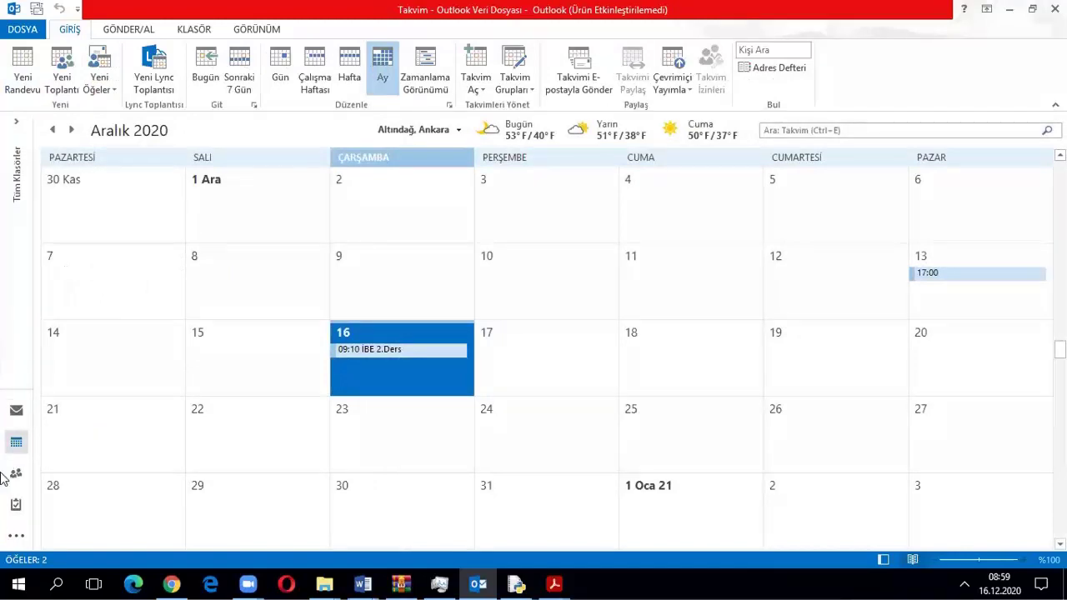
mouse_move(12, 448)
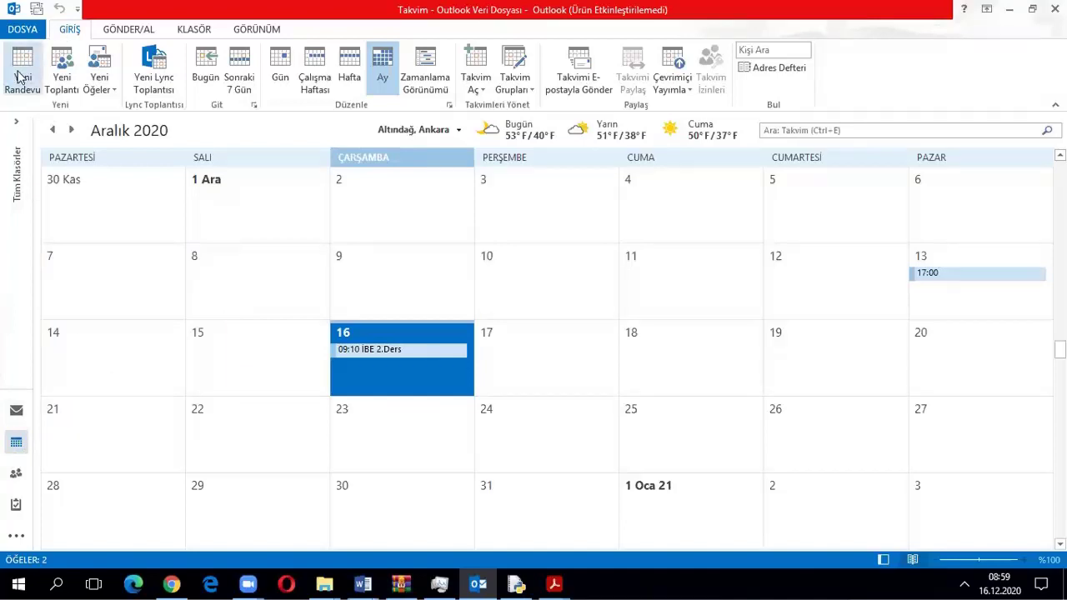
left_click(16, 473)
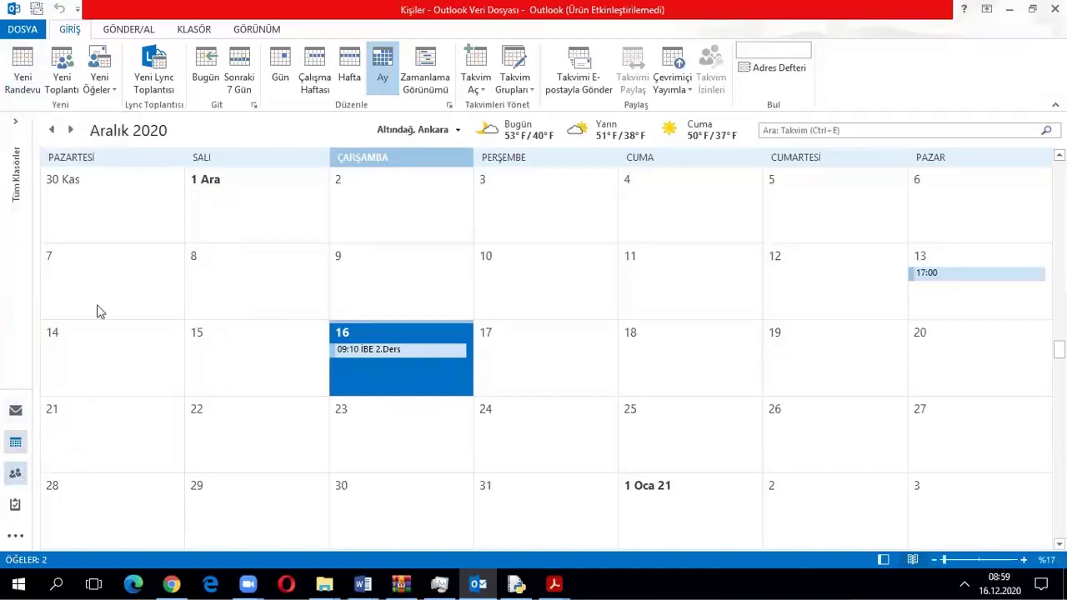
mouse_move(14, 475)
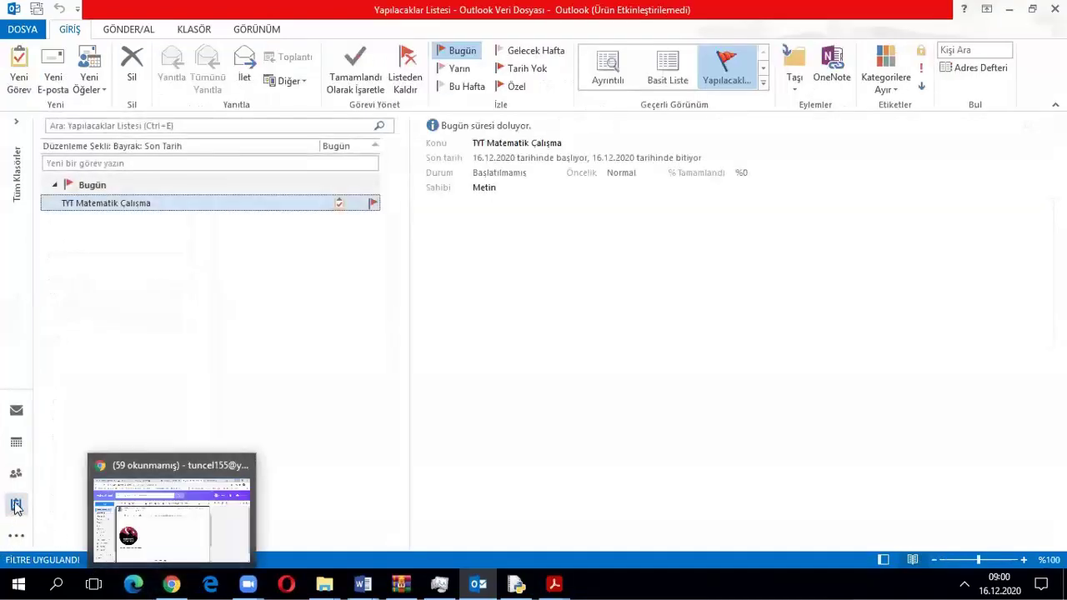
mouse_move(16, 505)
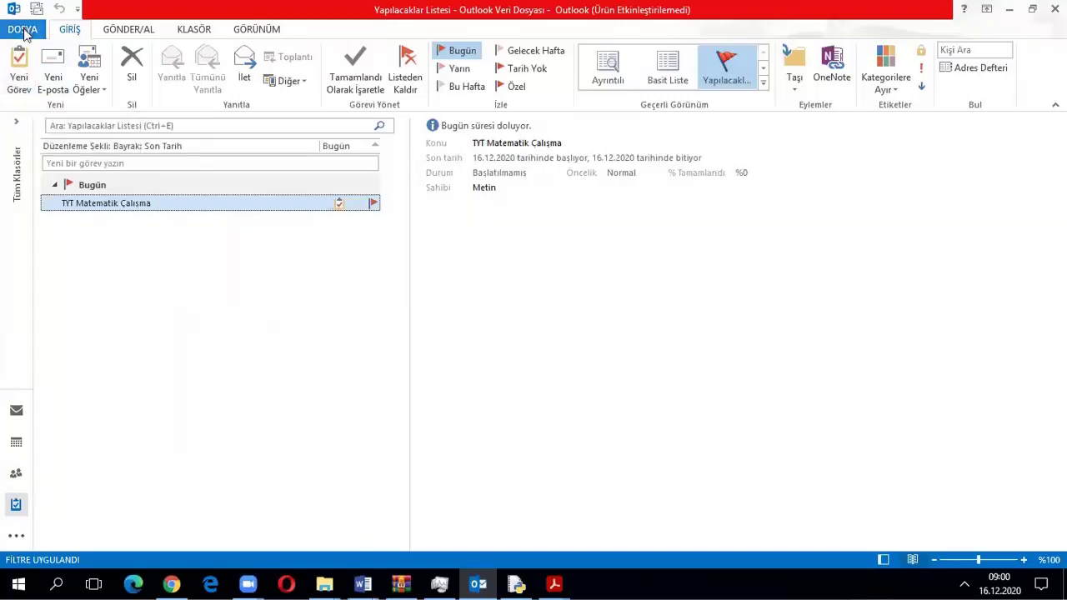
Open Outlook Options from DOSYA and view the Posta, Takvim, Kişiler and Görevler pages
left_click(23, 30)
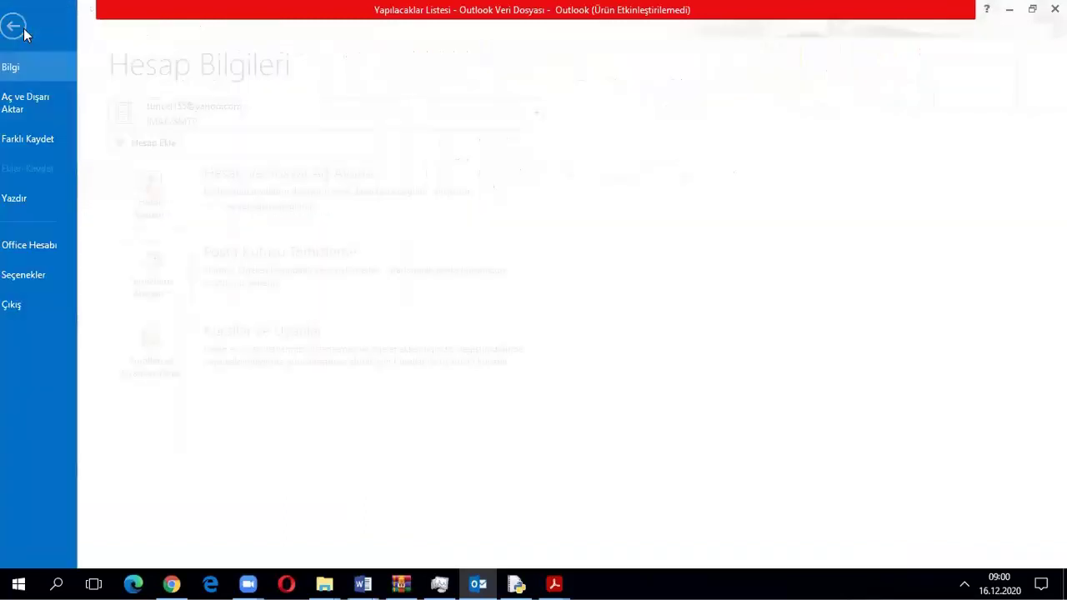
left_click(46, 277)
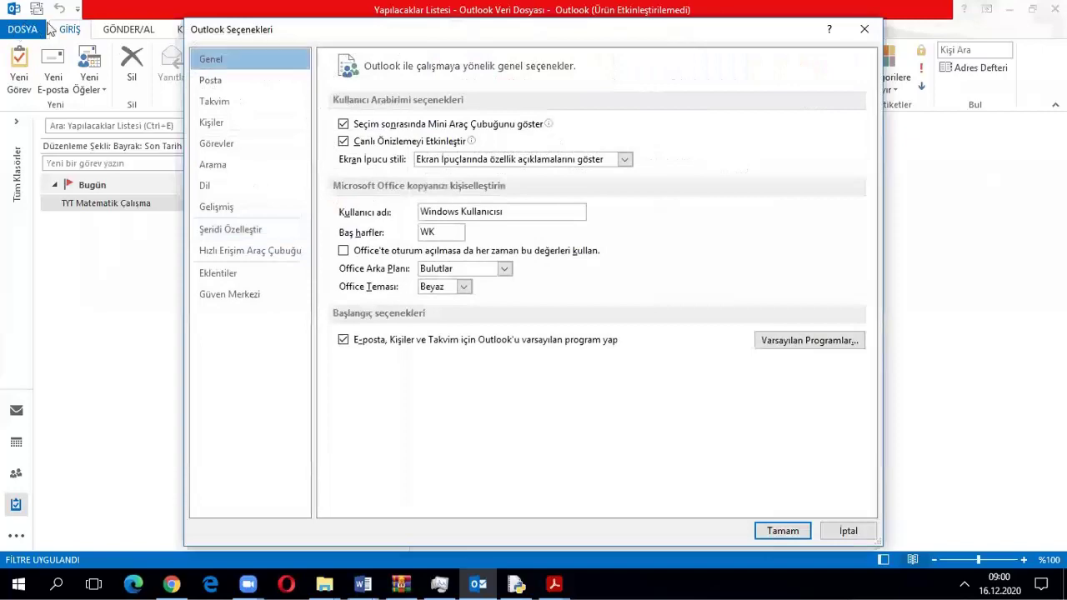
left_click(221, 81)
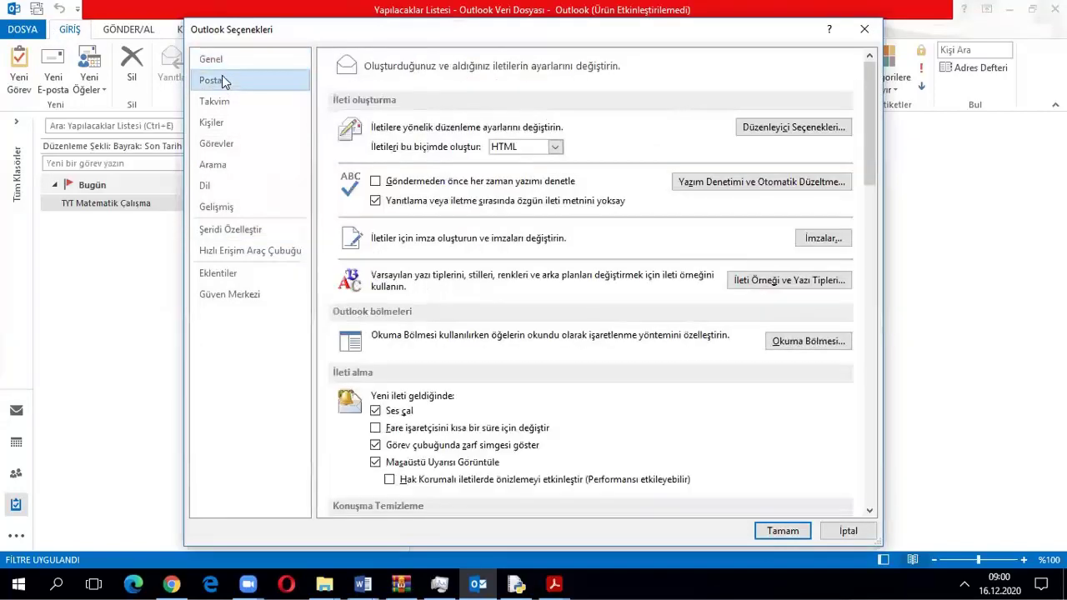
left_click(215, 102)
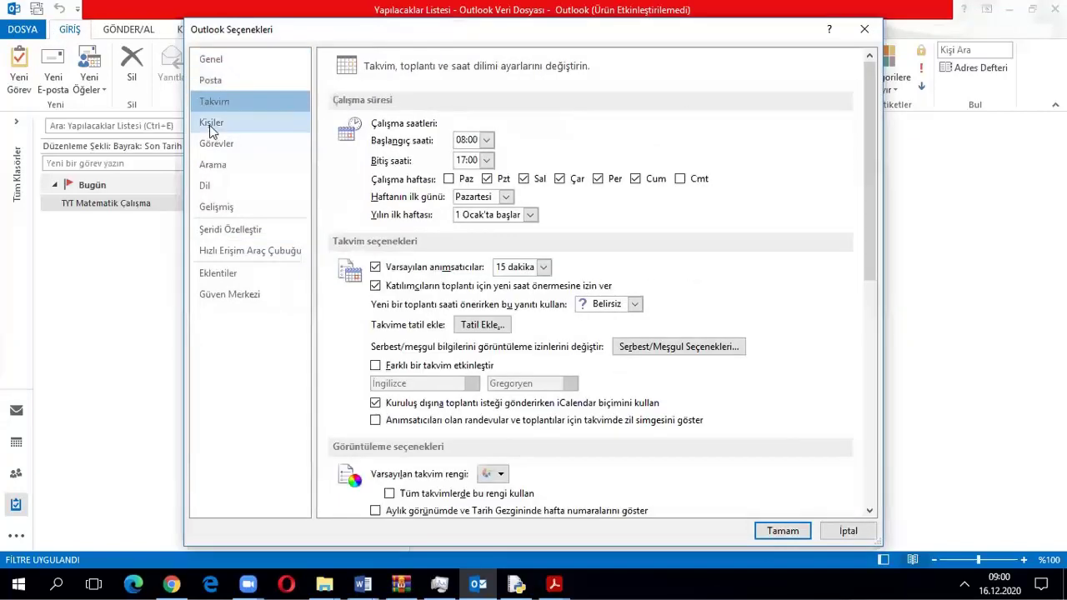
left_click(210, 127)
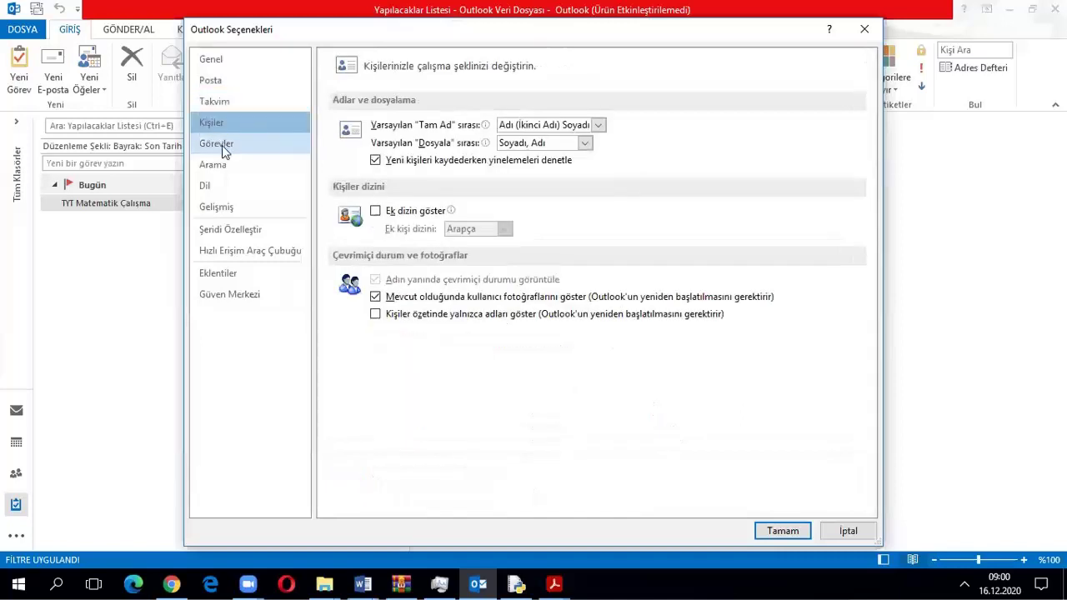
left_click(221, 145)
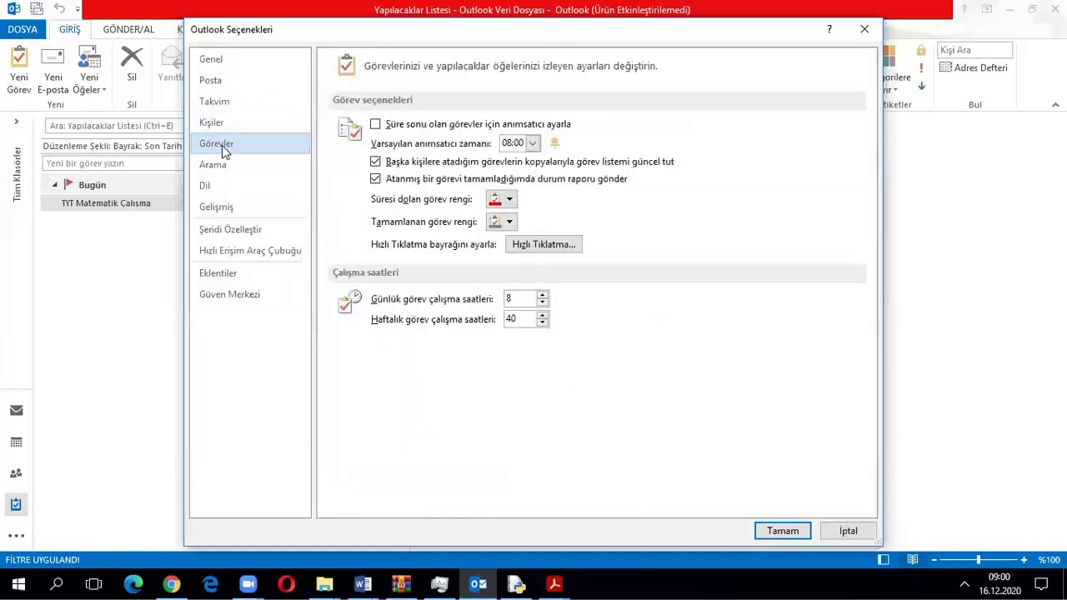
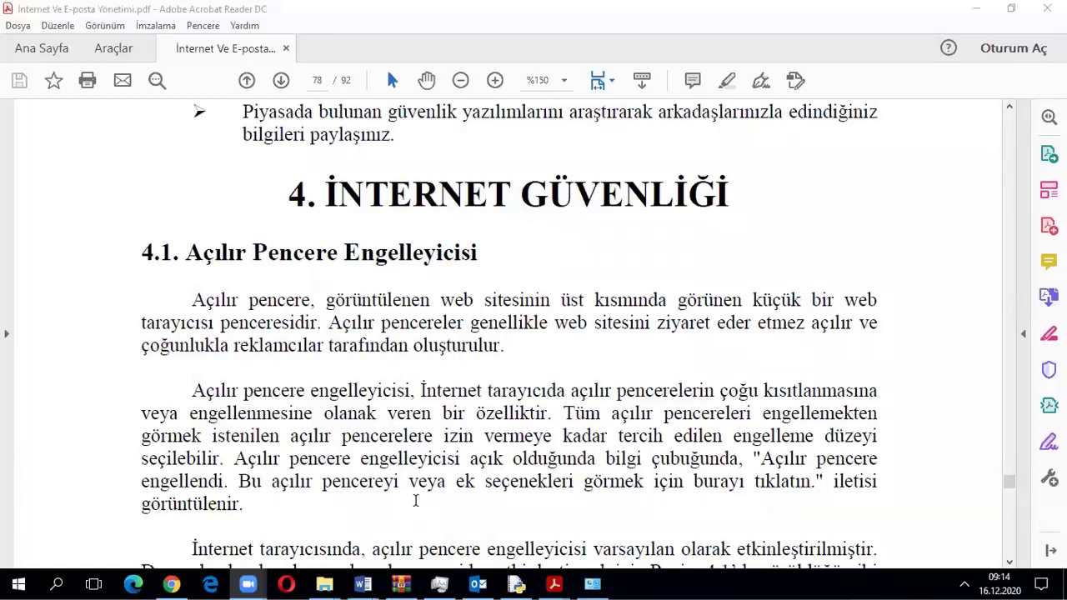
Read section 4.1 on the pop-up blocker and Figure 4.1 in the PDF, up to section 4.2 Kimlik Avı
scroll(421, 520, "down", 1)
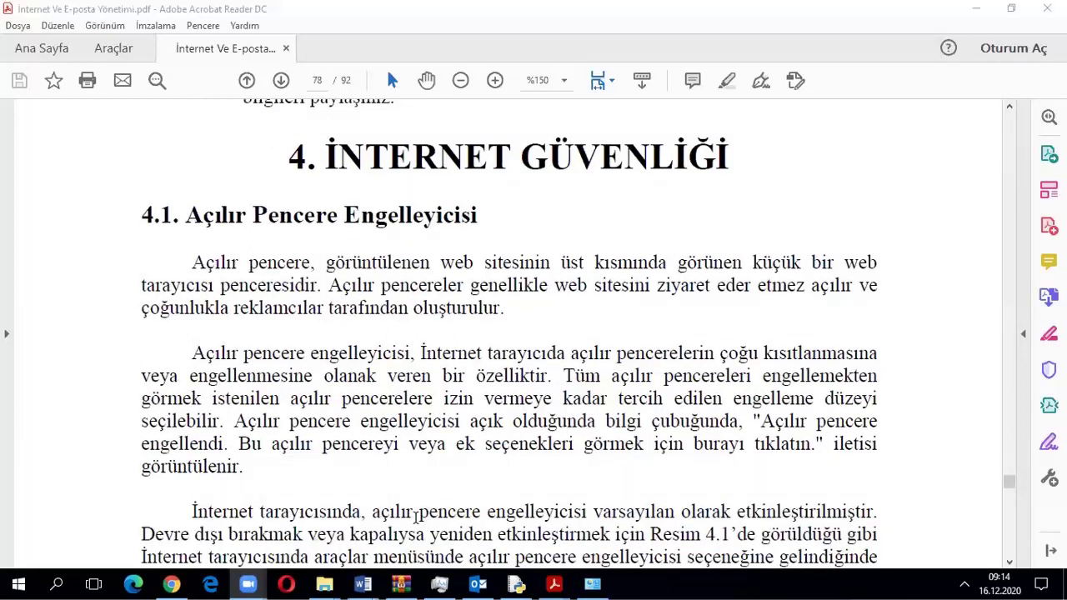
scroll(481, 462, "down", 6)
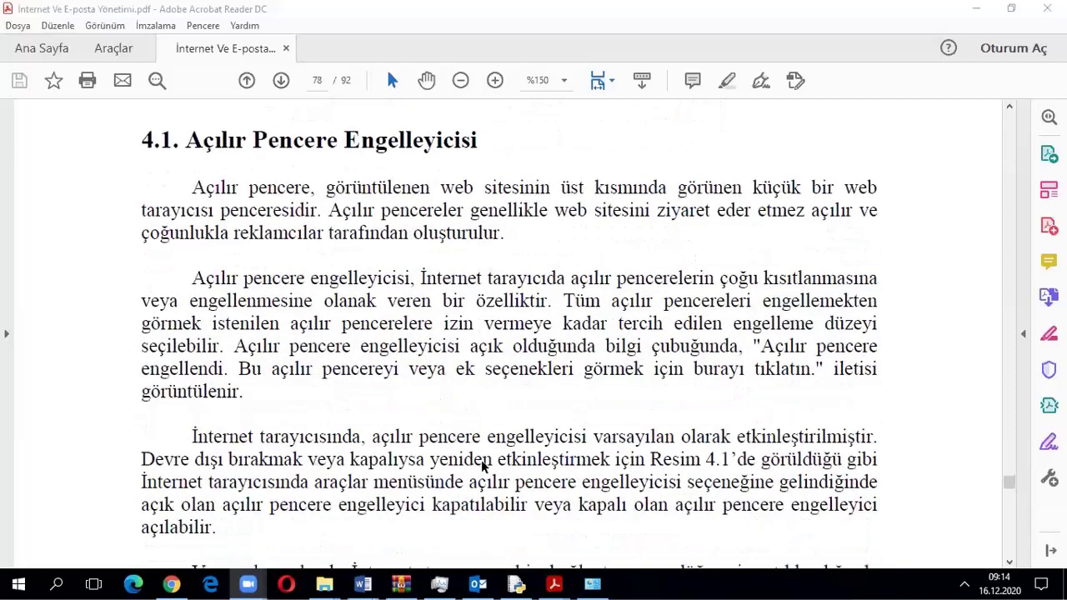
scroll(476, 462, "down", 11)
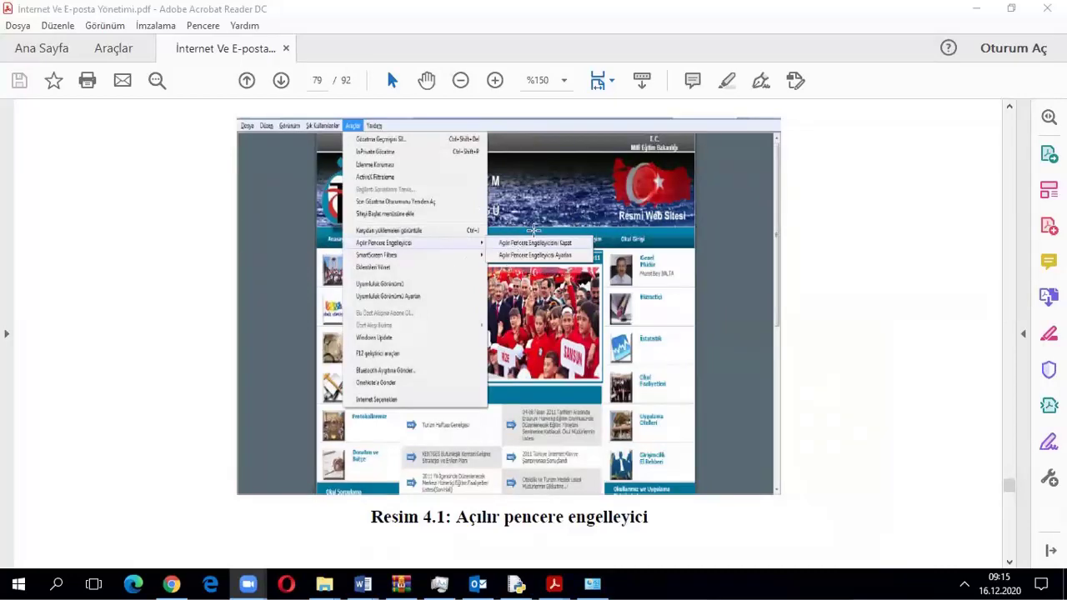
scroll(540, 319, "down", 3)
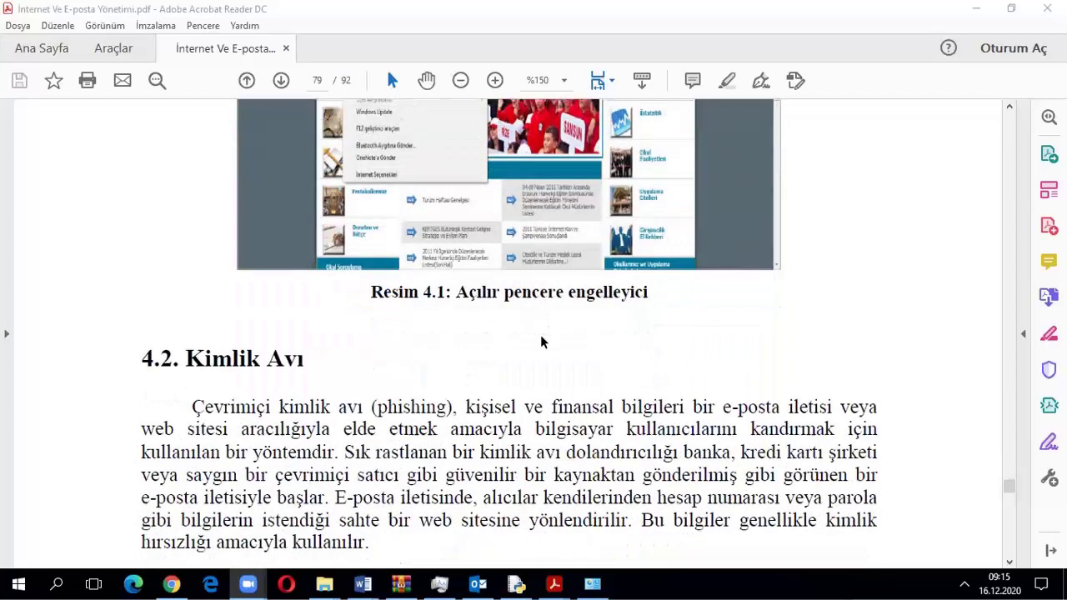
scroll(540, 335, "up", 5)
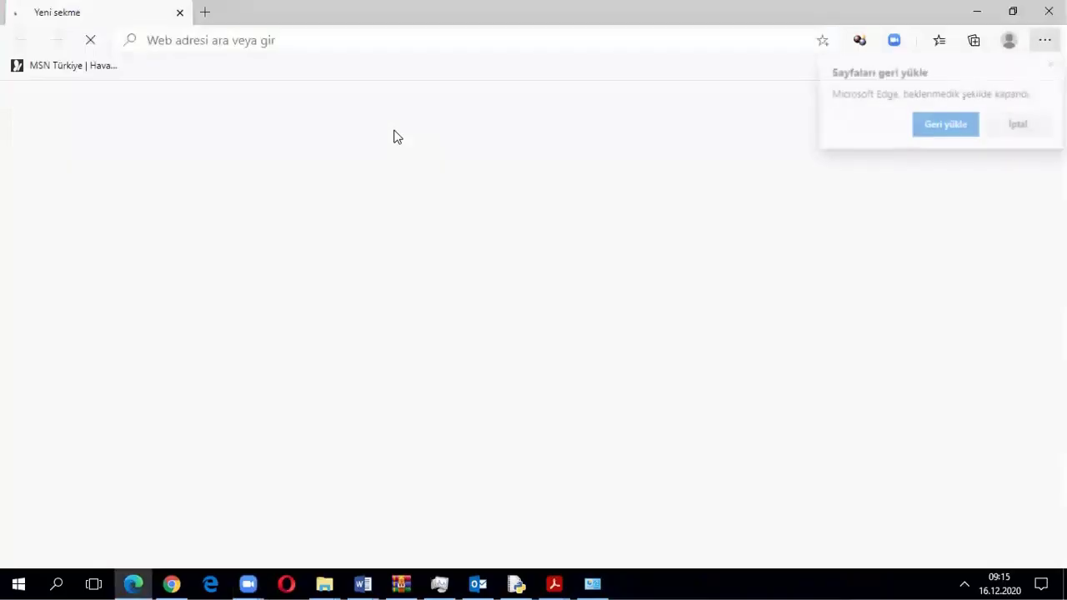
Dismiss the restore-pages prompt and open Edge's Ayarlar (Settings)
left_click(1019, 123)
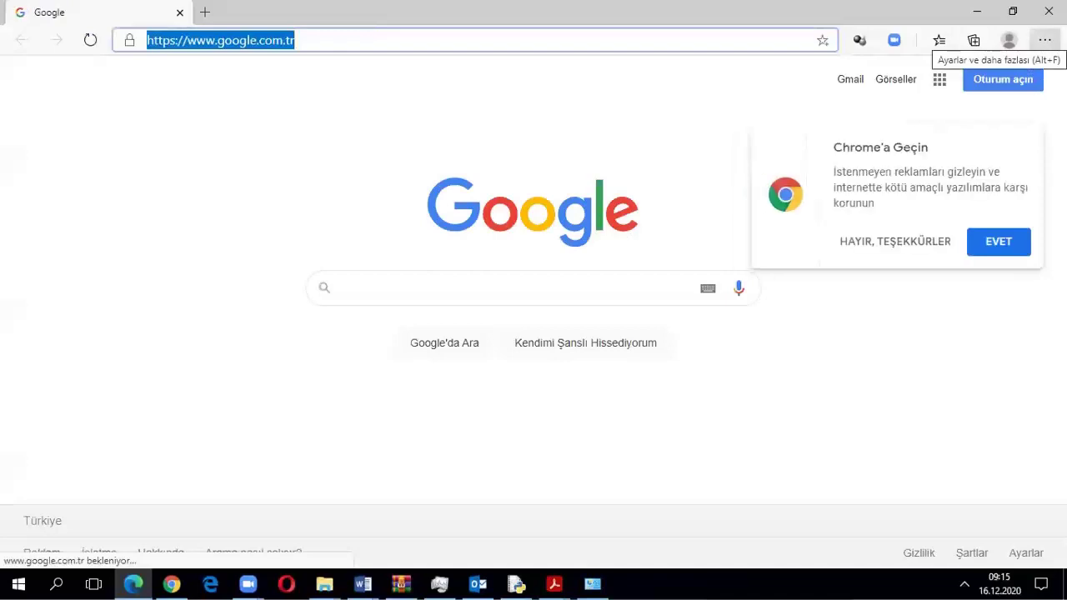
left_click(1044, 40)
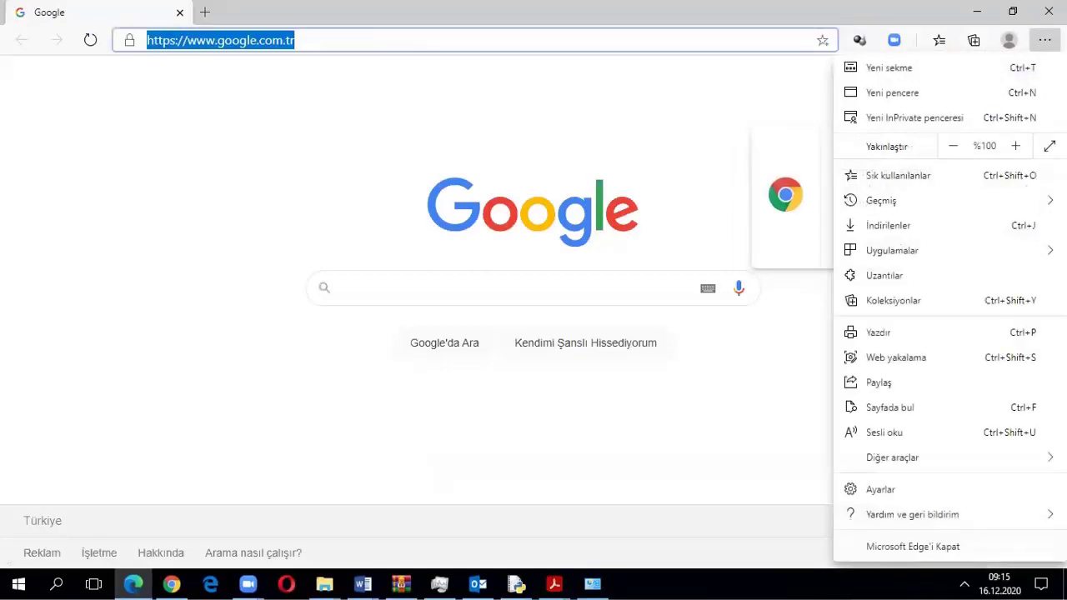
left_click(877, 490)
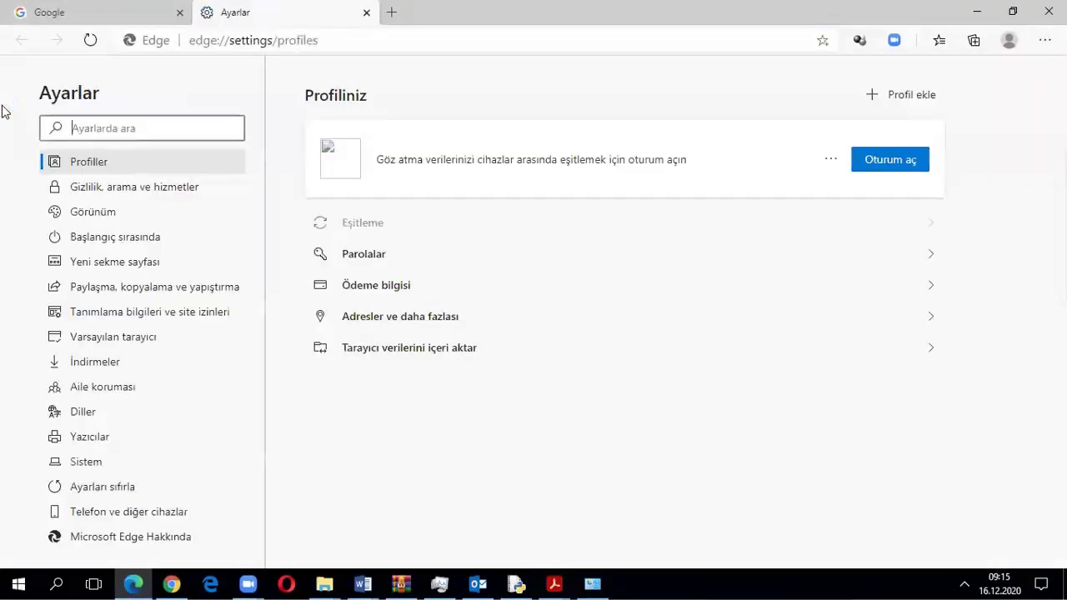
Browse the Görünüm, Gizlilik, Başlangıç and Yeni sekme settings pages
left_click(106, 215)
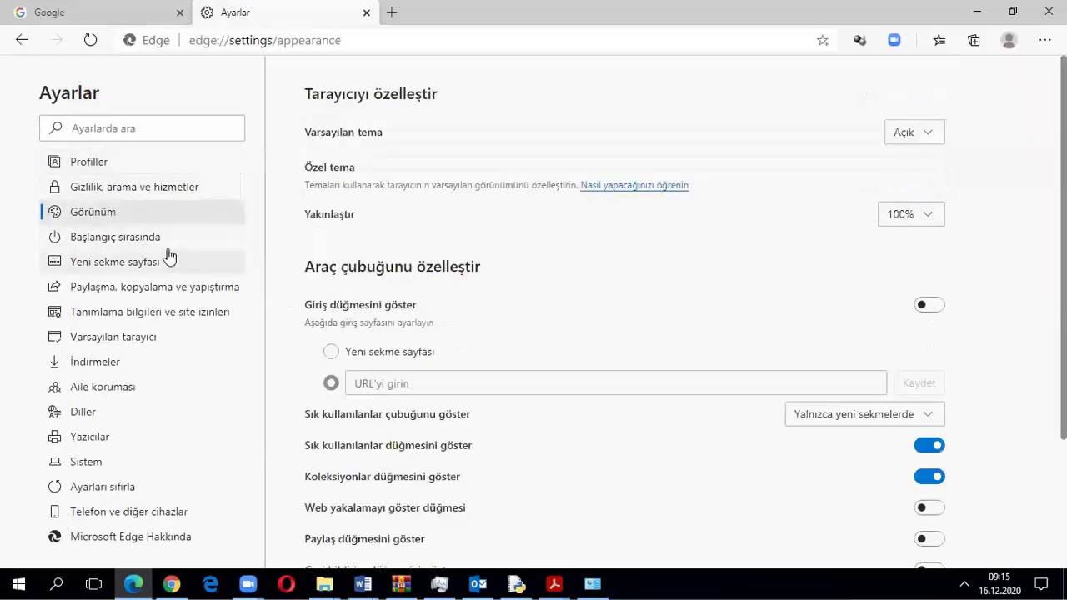
left_click(139, 188)
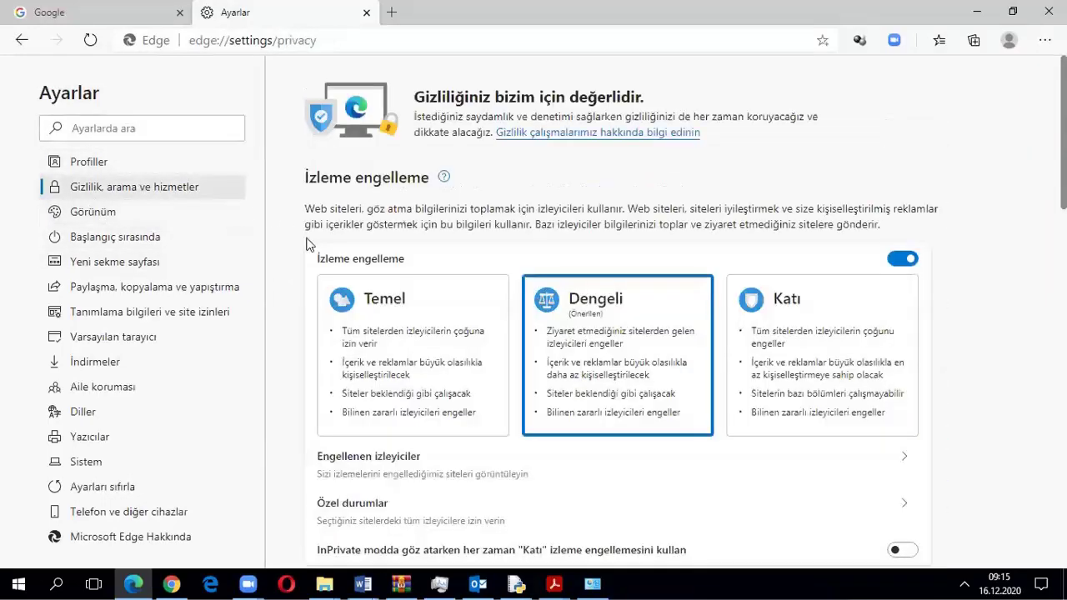
scroll(305, 250, "down", 3)
scroll(305, 265, "down", 8)
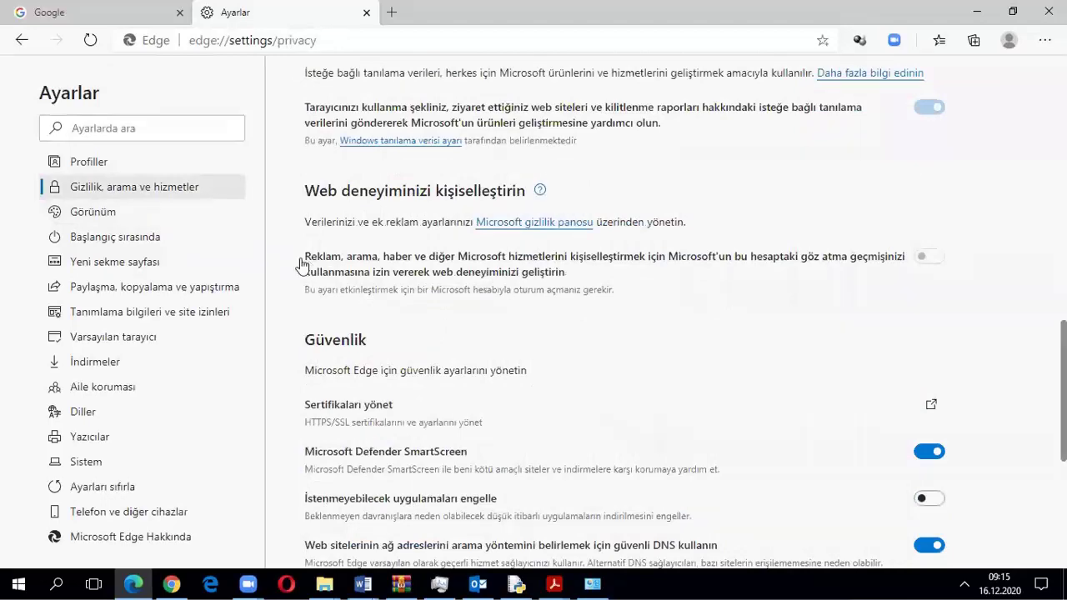
left_click(98, 213)
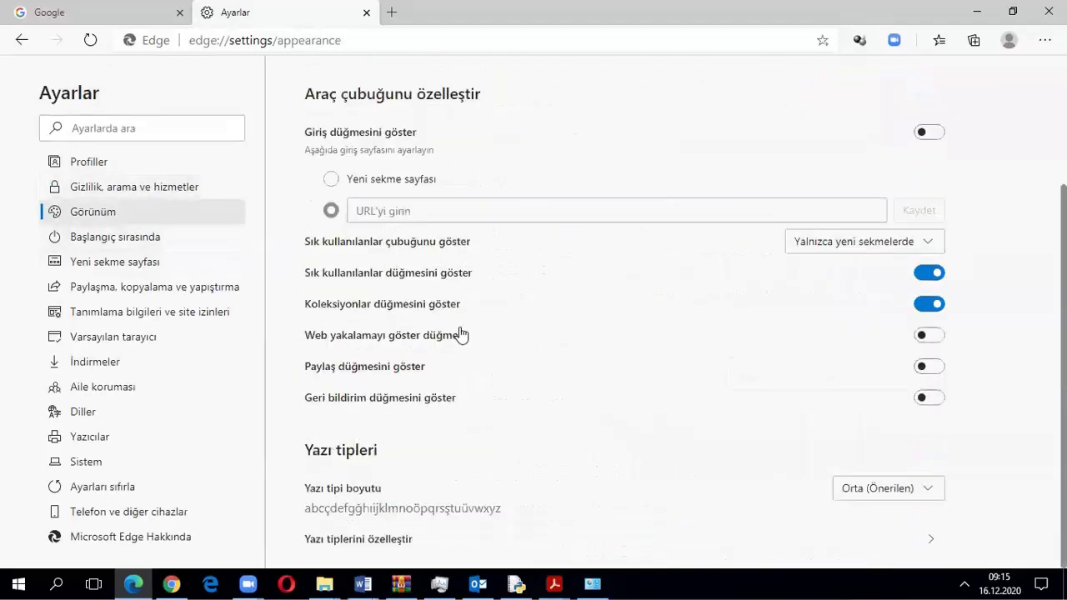
left_click(113, 240)
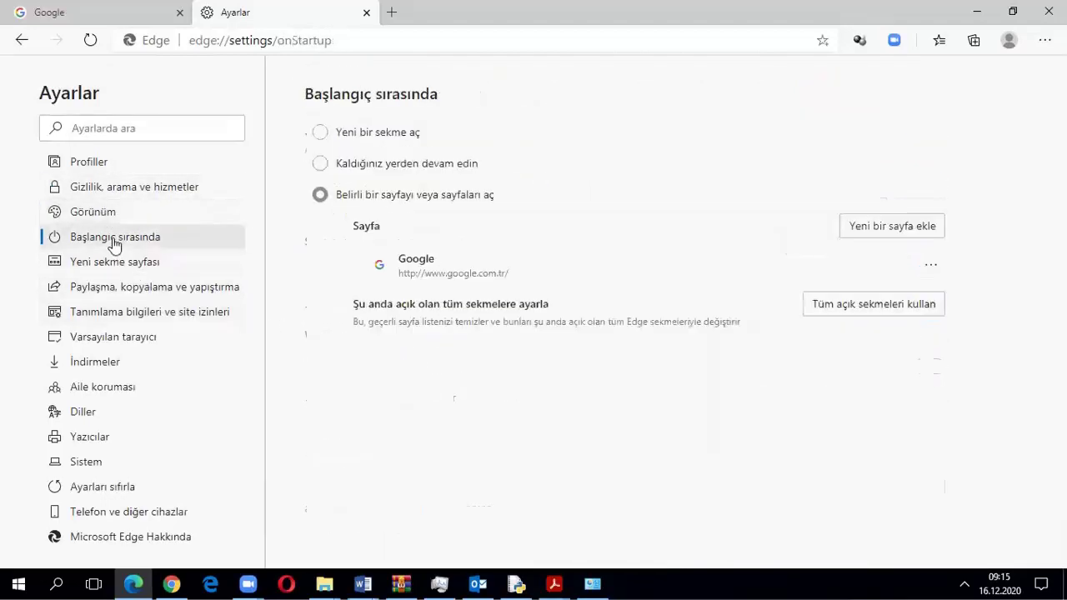
left_click(108, 262)
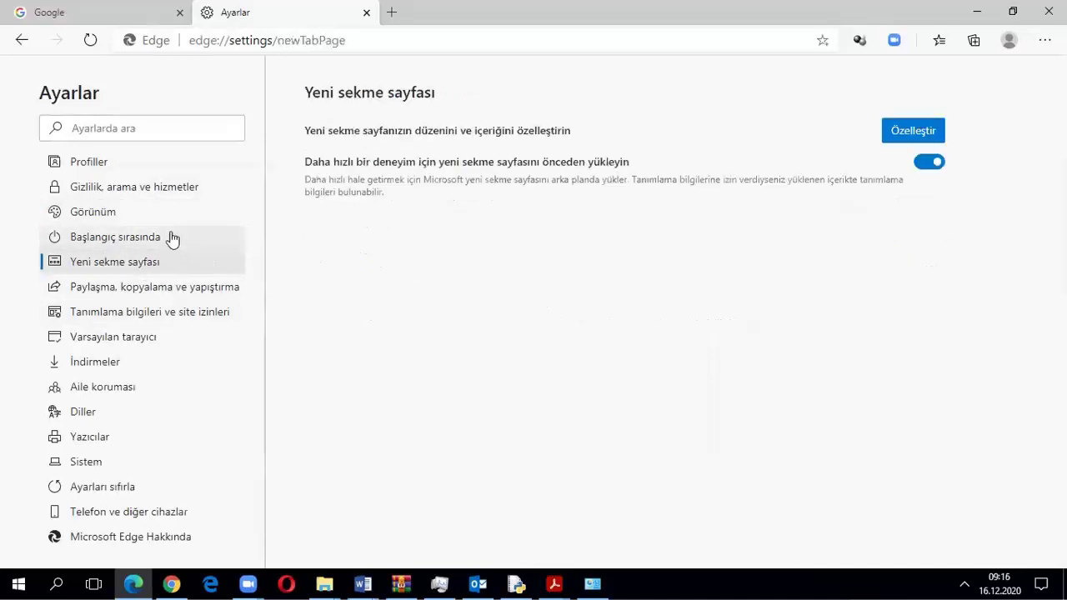
left_click(84, 215)
scroll(363, 300, "down", 2)
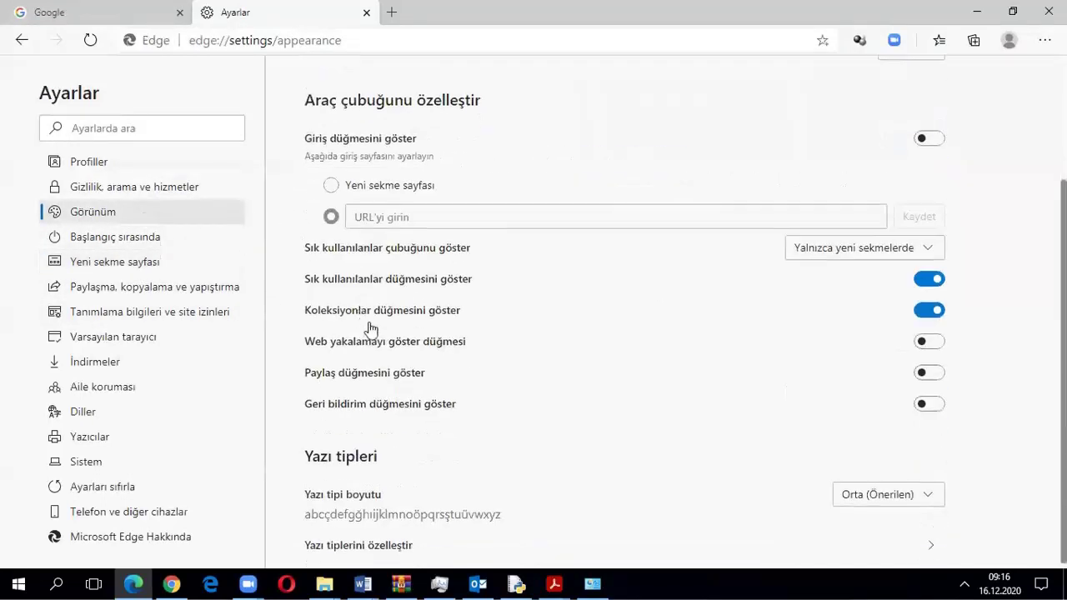
Open Tanımlama bilgileri ve site izinleri, where pop-ups and redirects show Engellendi
left_click(89, 185)
scroll(423, 314, "down", 10)
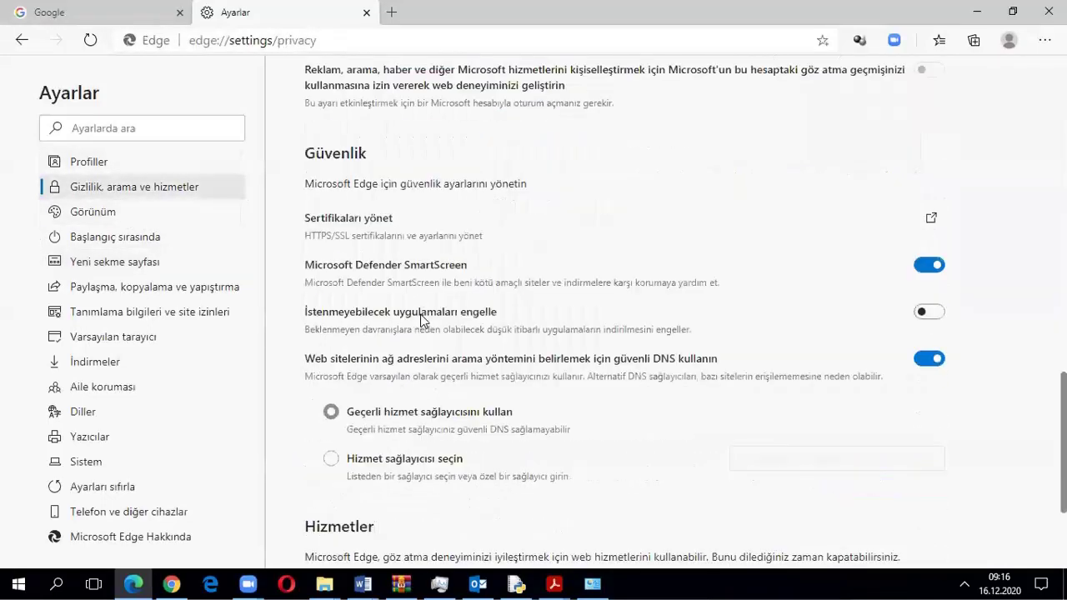
left_click(116, 311)
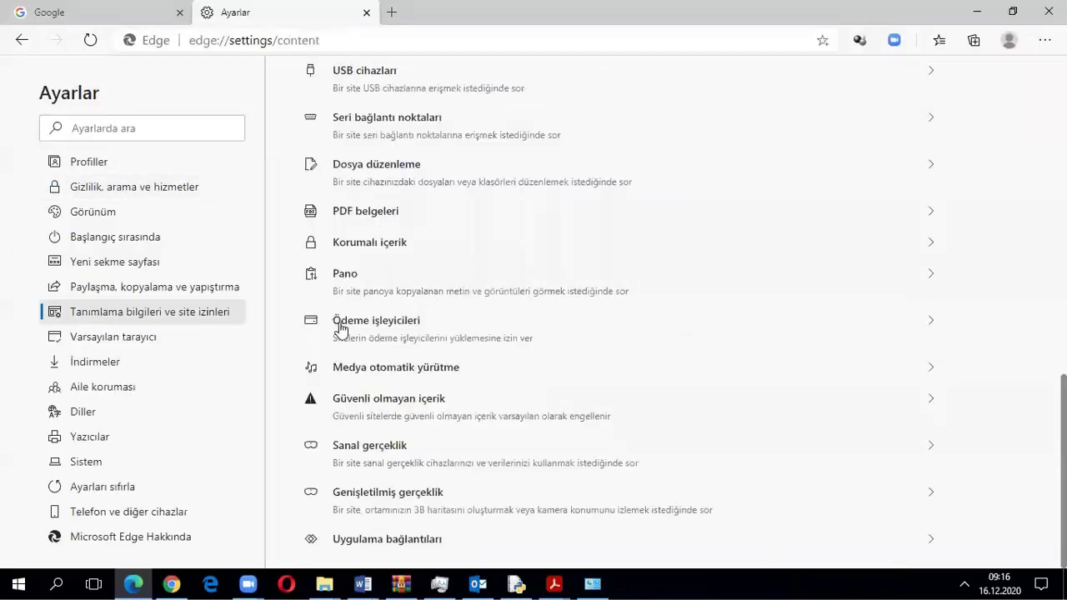
scroll(411, 364, "up", 5)
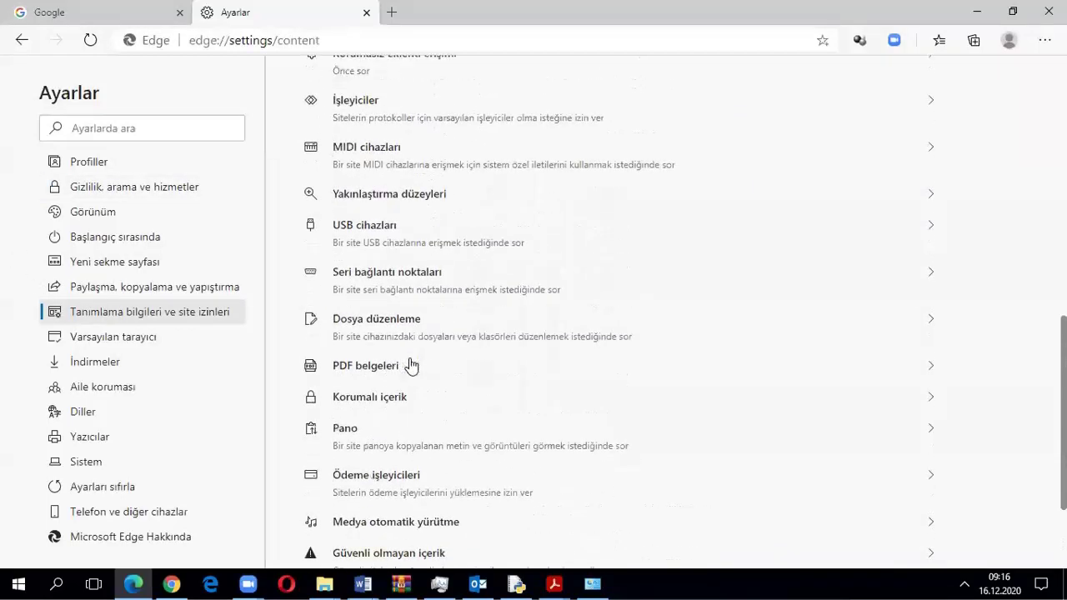
scroll(411, 365, "up", 1)
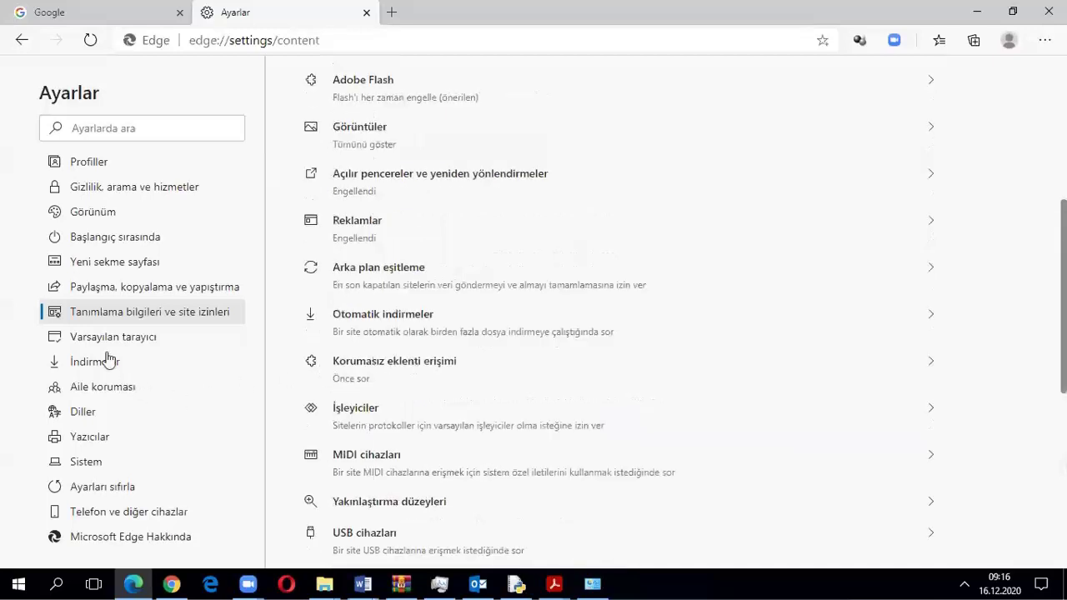
scroll(109, 360, "up", 1)
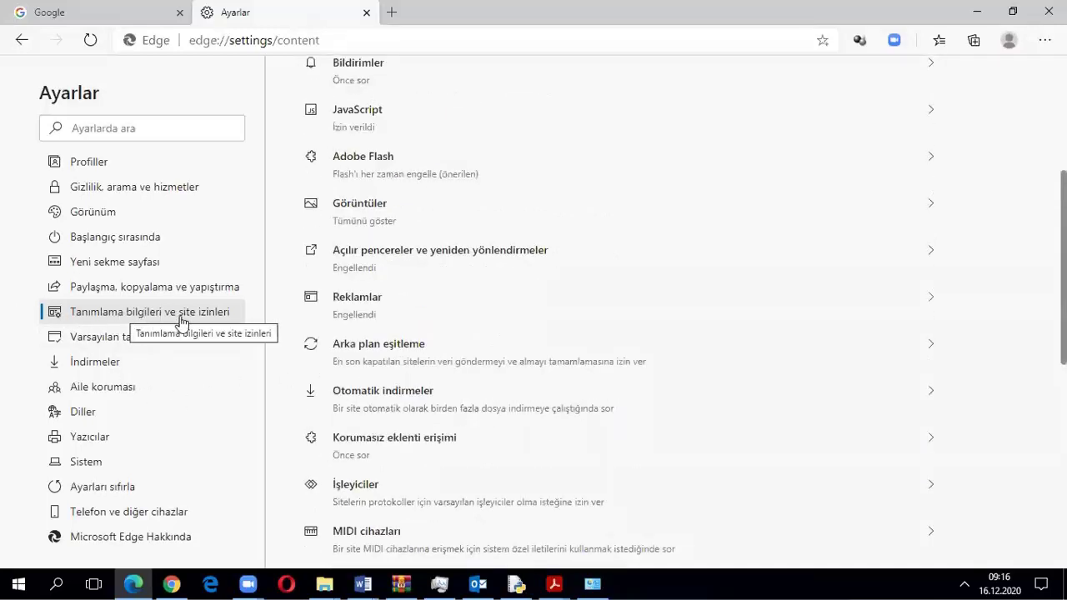
Open Açılır pencereler ve yeniden yönlendirmeler and remove freepcdownload.net from the allowed sites
left_click(439, 257)
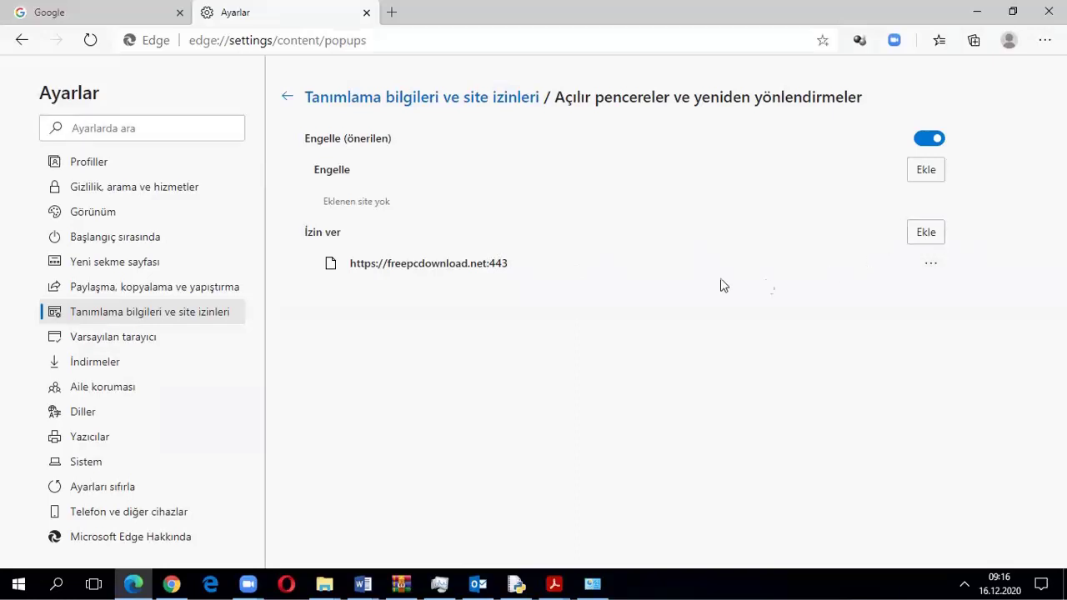
left_click(927, 263)
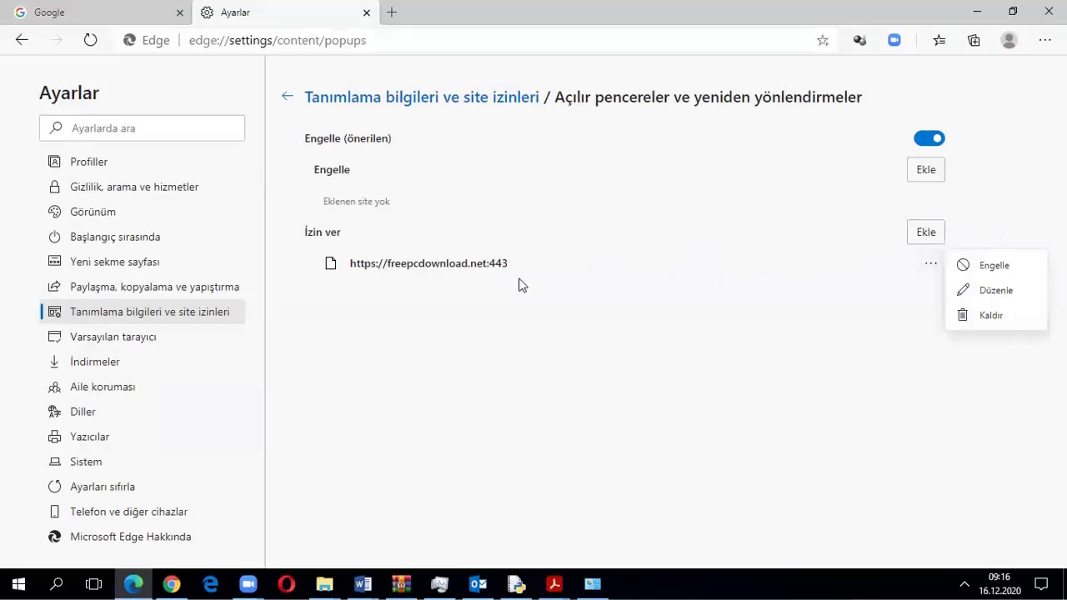
left_click(984, 315)
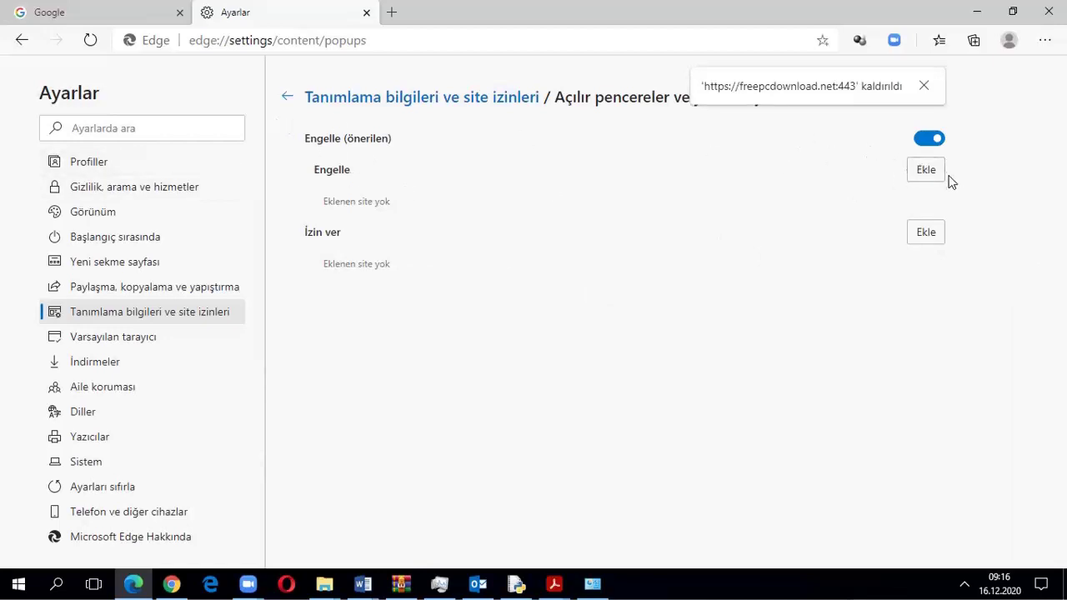
left_click(924, 86)
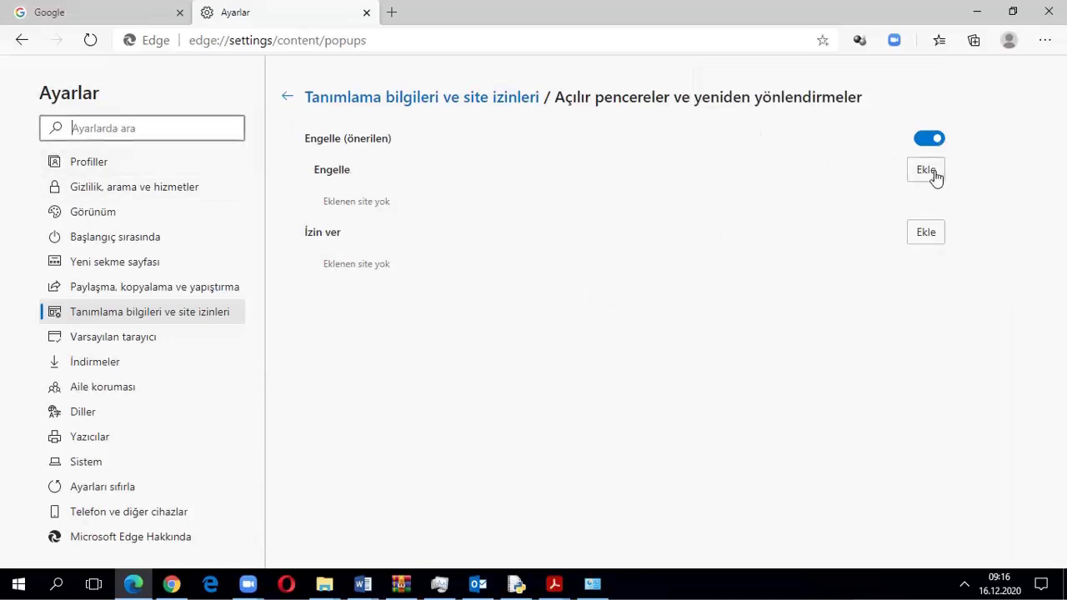
Start adding a site to the block list, then cancel without adding any
left_click(923, 170)
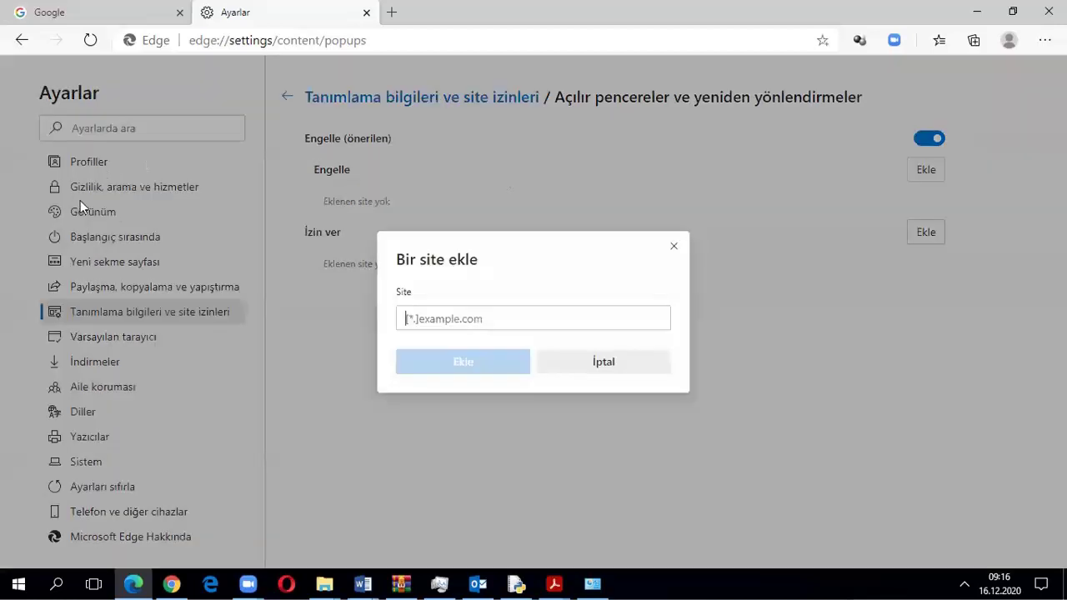
triple_click(486, 242)
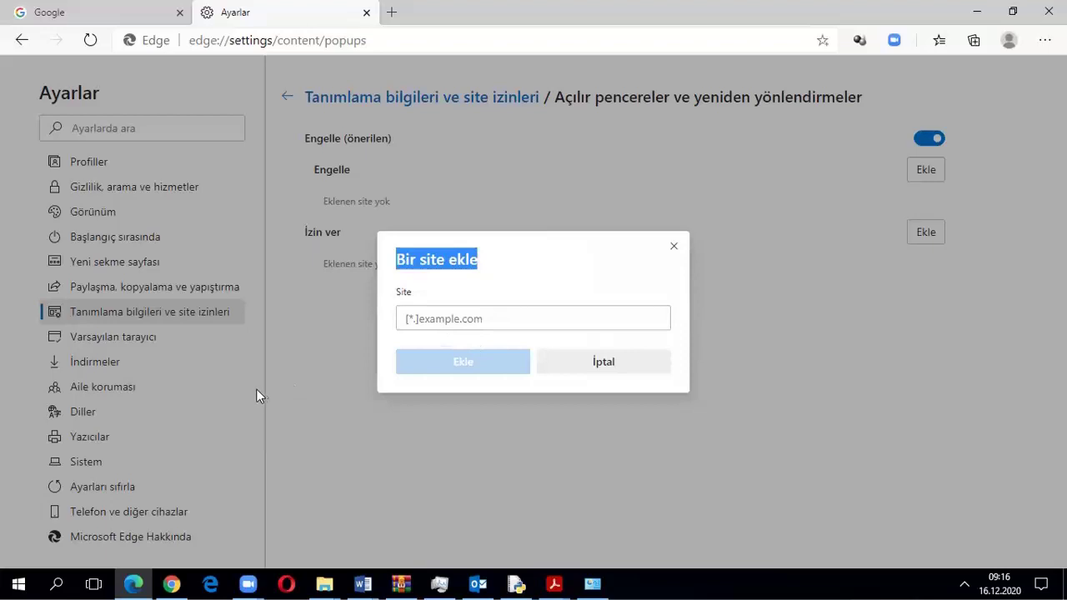
left_click(674, 247)
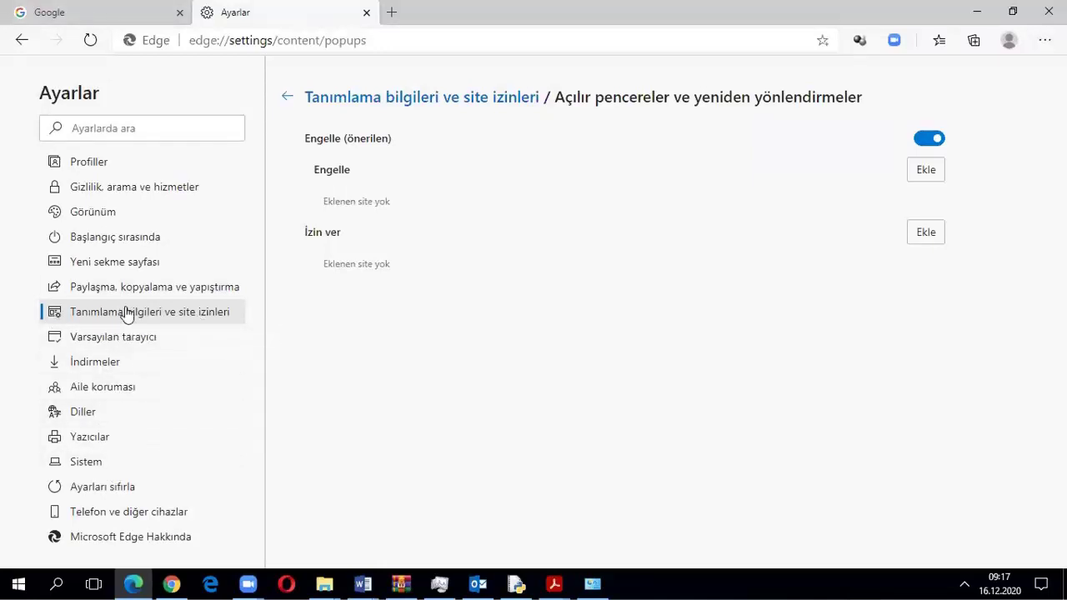
Revisit earlier settings pages, including default browser and cookies and site permissions
right_click(20, 43)
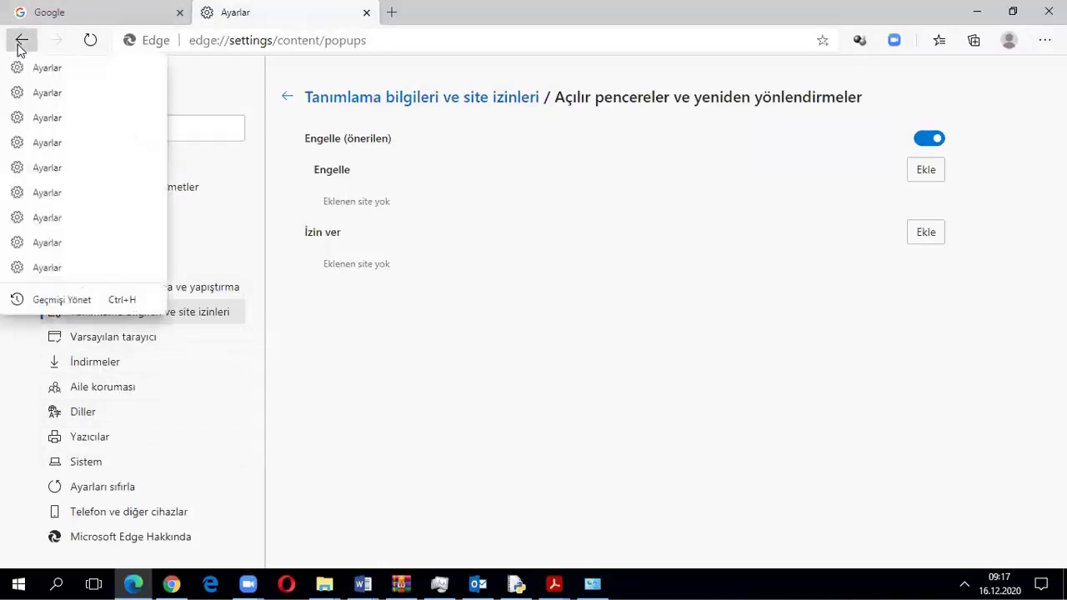
left_click(38, 68)
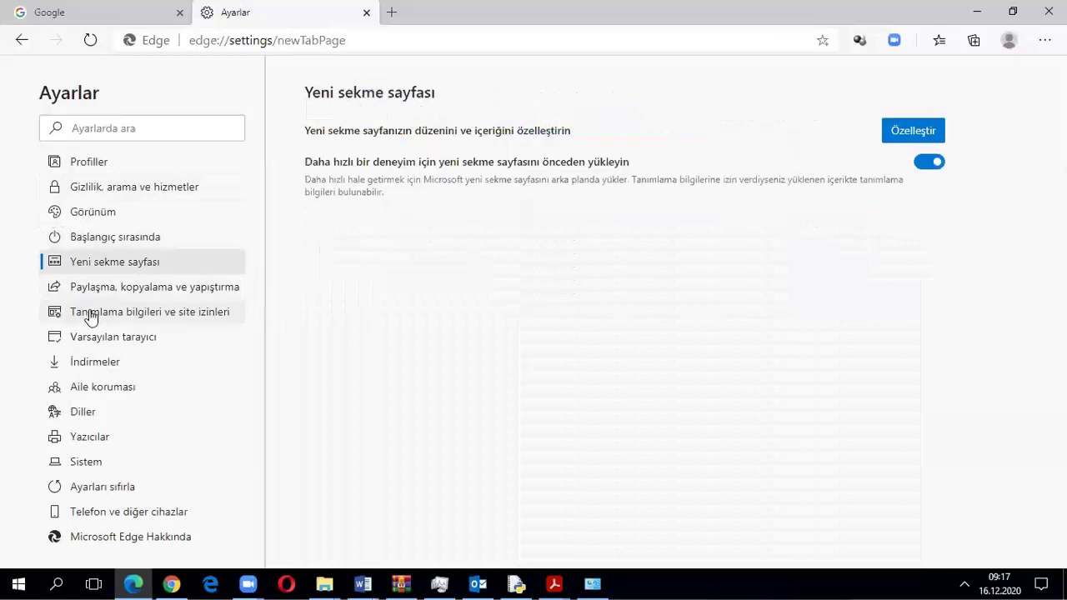
left_click(98, 340)
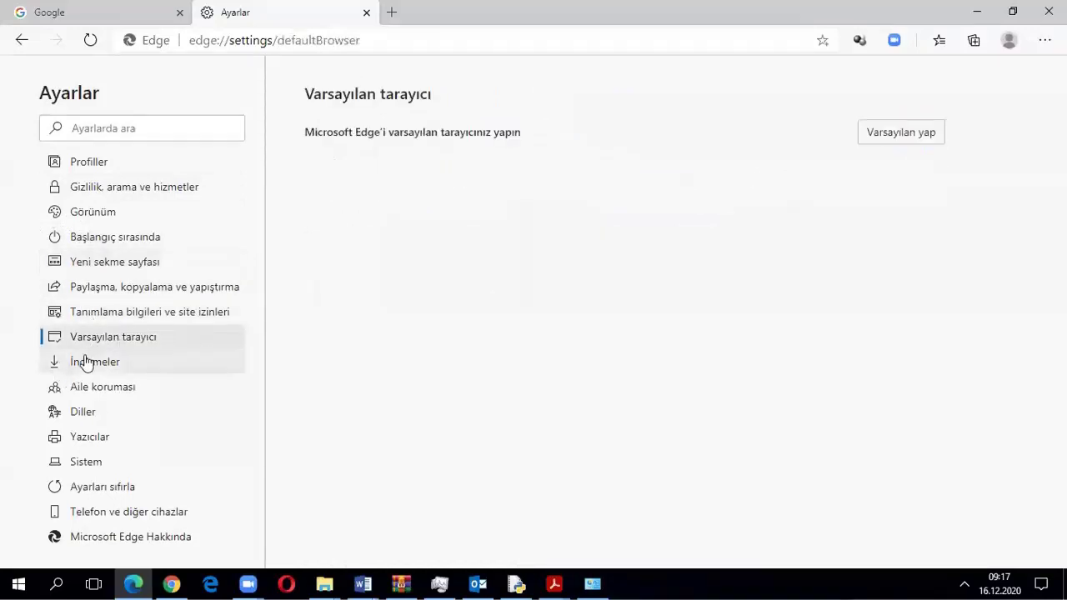
left_click(129, 314)
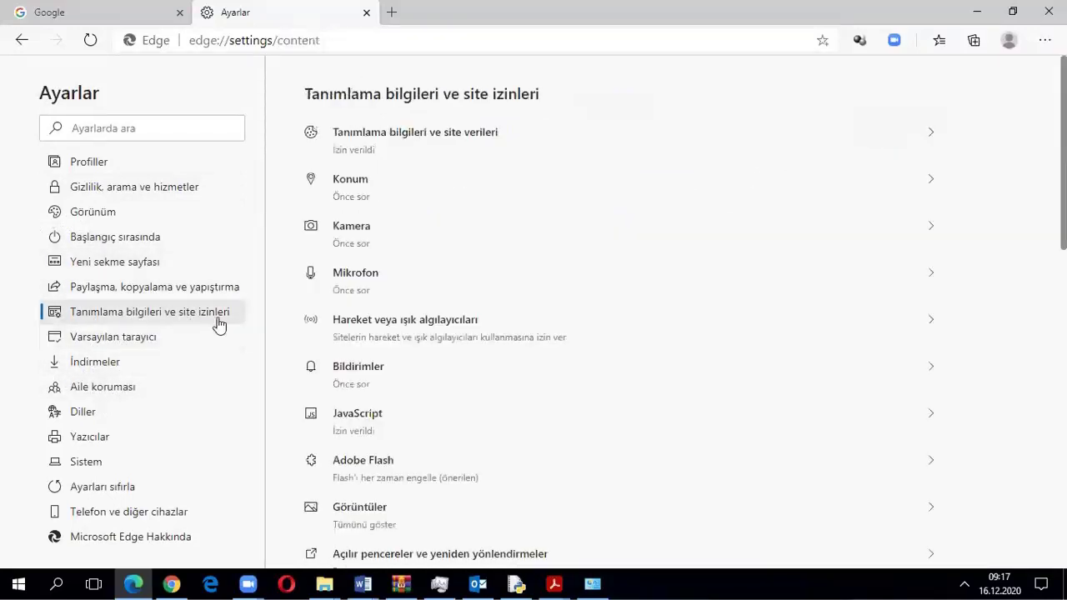
scroll(424, 443, "down", 3)
scroll(421, 445, "down", 6)
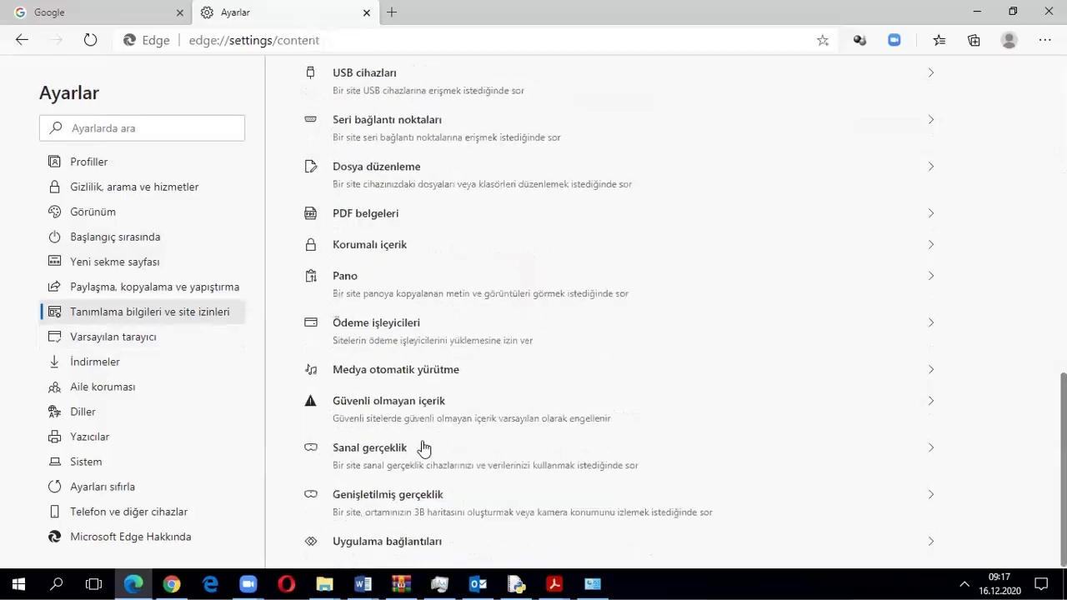
scroll(423, 449, "up", 3)
scroll(423, 449, "up", 5)
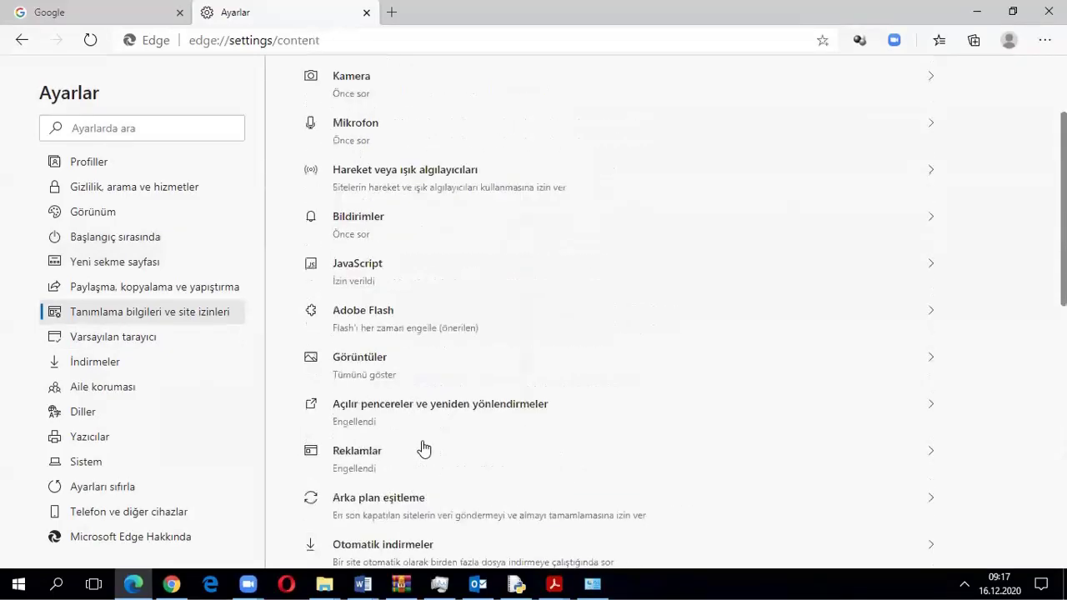
scroll(420, 446, "up", 2)
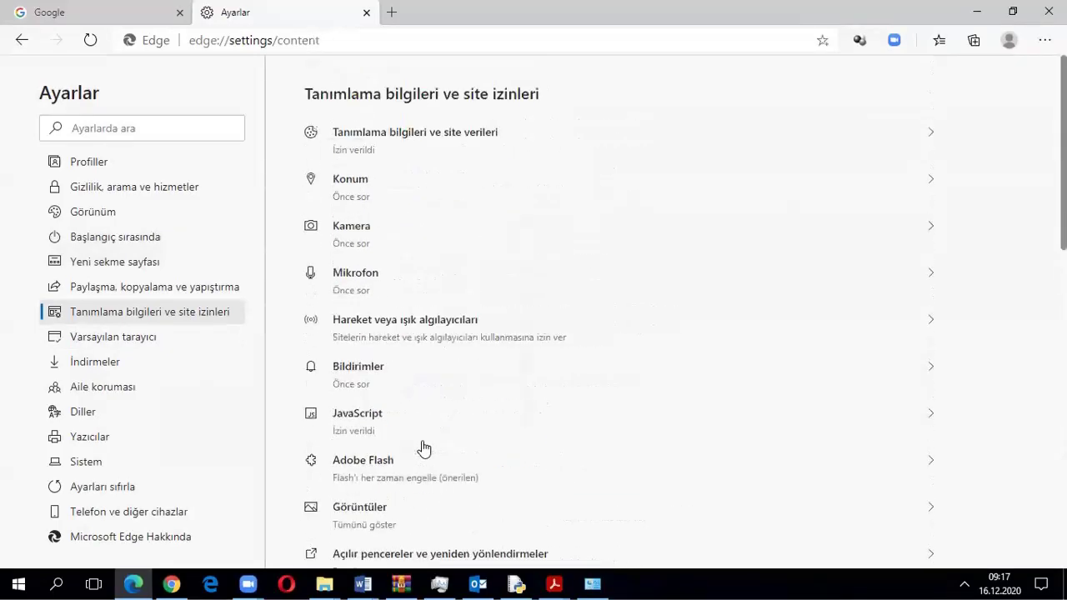
Browse the sharing, new tab, startup and appearance settings pages
left_click(121, 288)
left_click(126, 265)
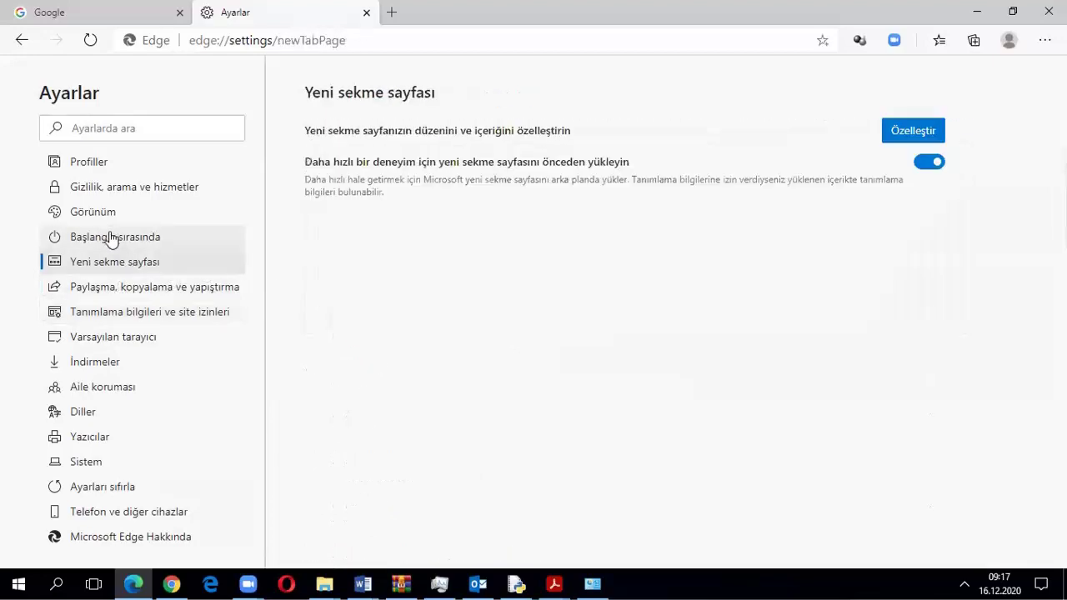
left_click(111, 238)
left_click(98, 214)
scroll(405, 359, "down", 2)
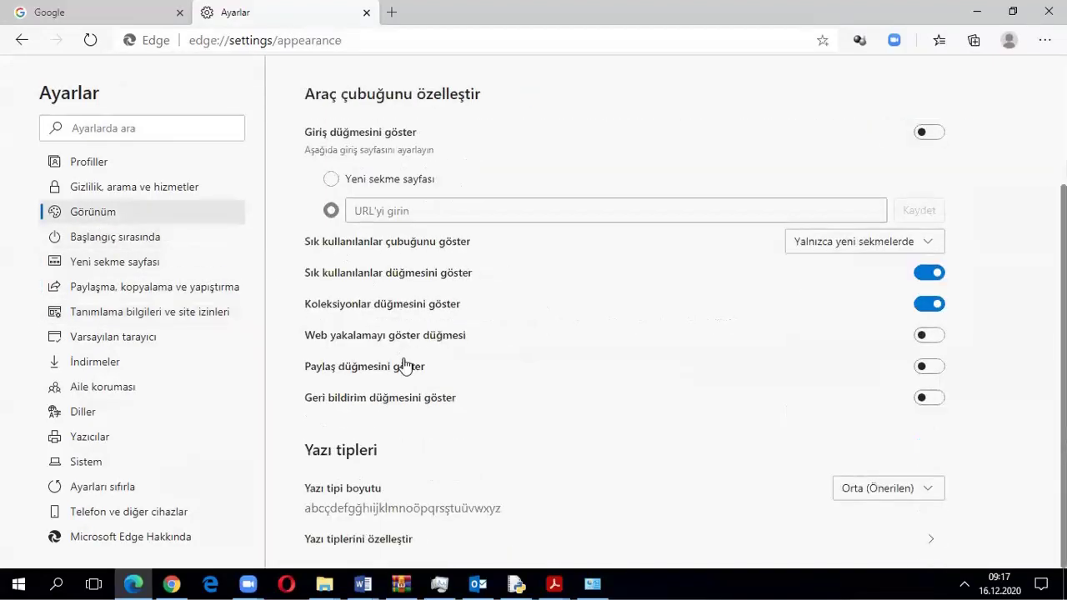
Scroll Gizlilik, arama ve hizmetler to Güvenlik, showing SmartScreen on and PUA blocking off
left_click(85, 185)
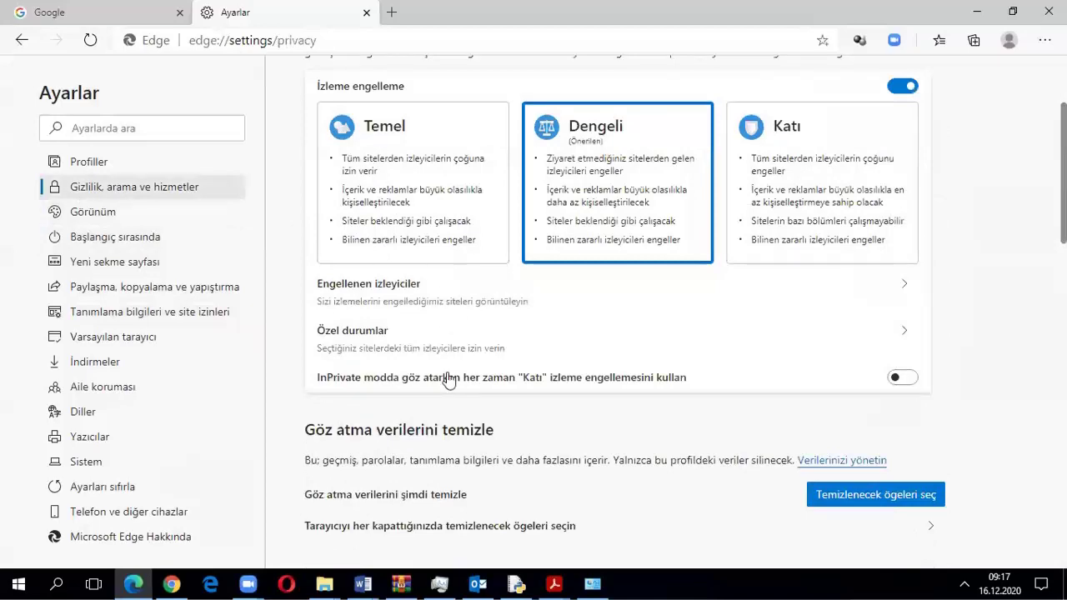
scroll(447, 380, "down", 10)
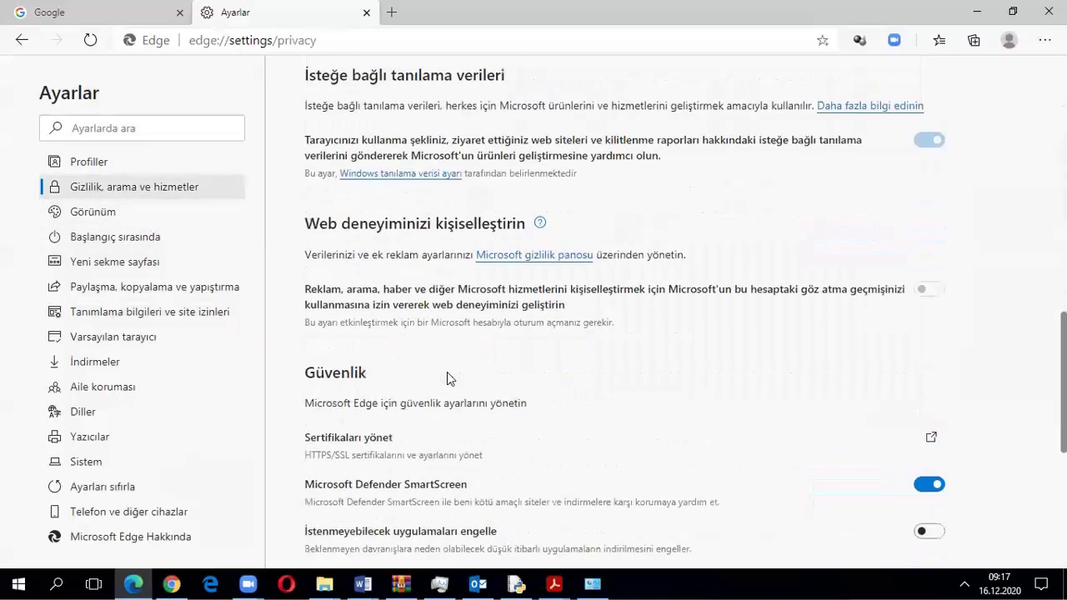
scroll(447, 380, "down", 4)
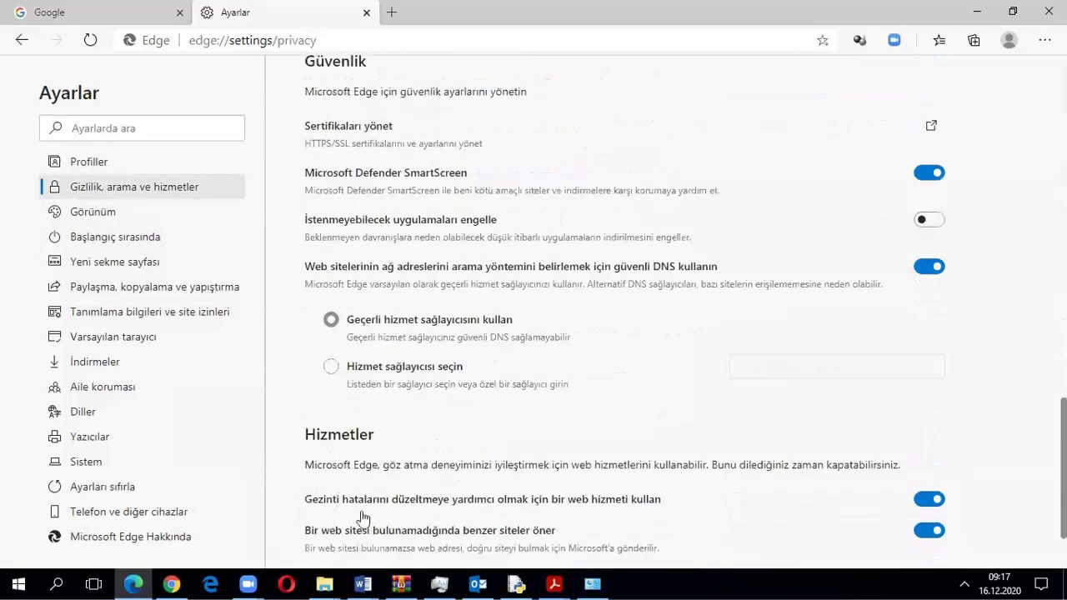
scroll(369, 459, "down", 1)
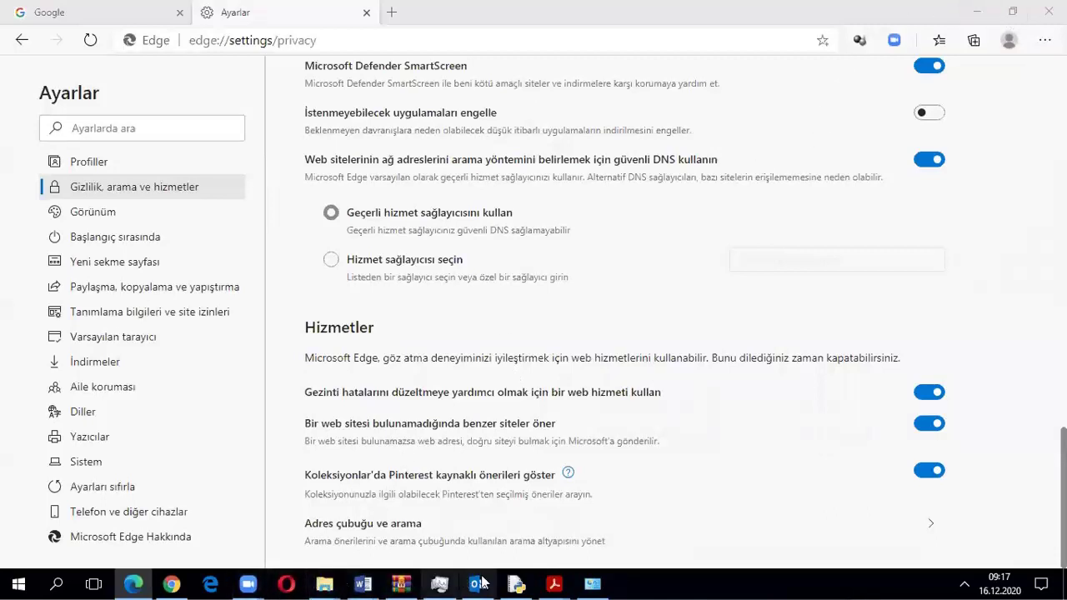
Switch to Acrobat through the Internet Ve E-posta Yönetimi.pdf taskbar preview
mouse_move(555, 583)
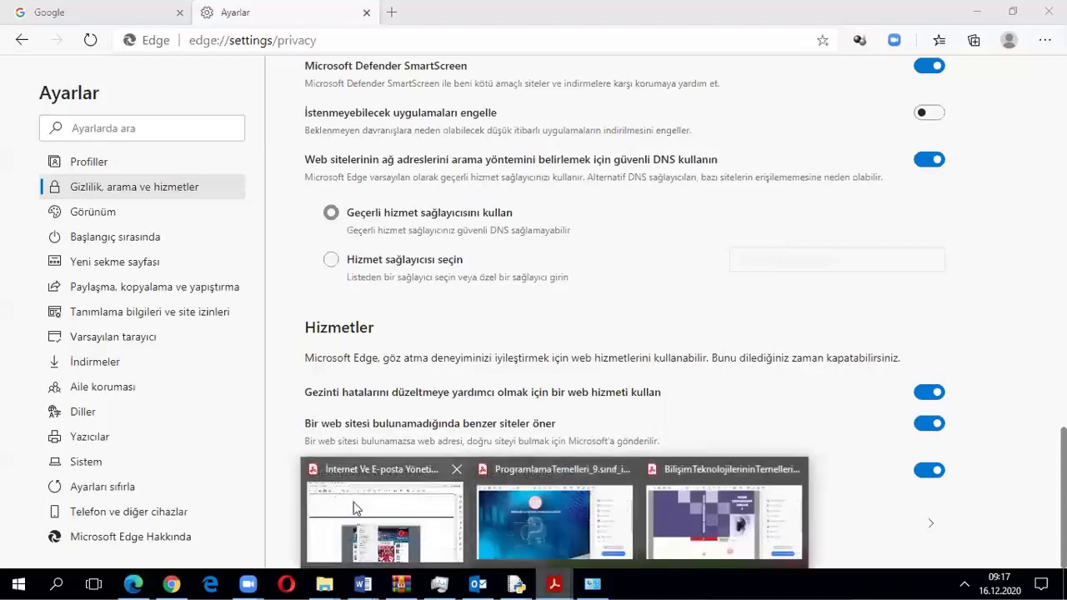
left_click(353, 508)
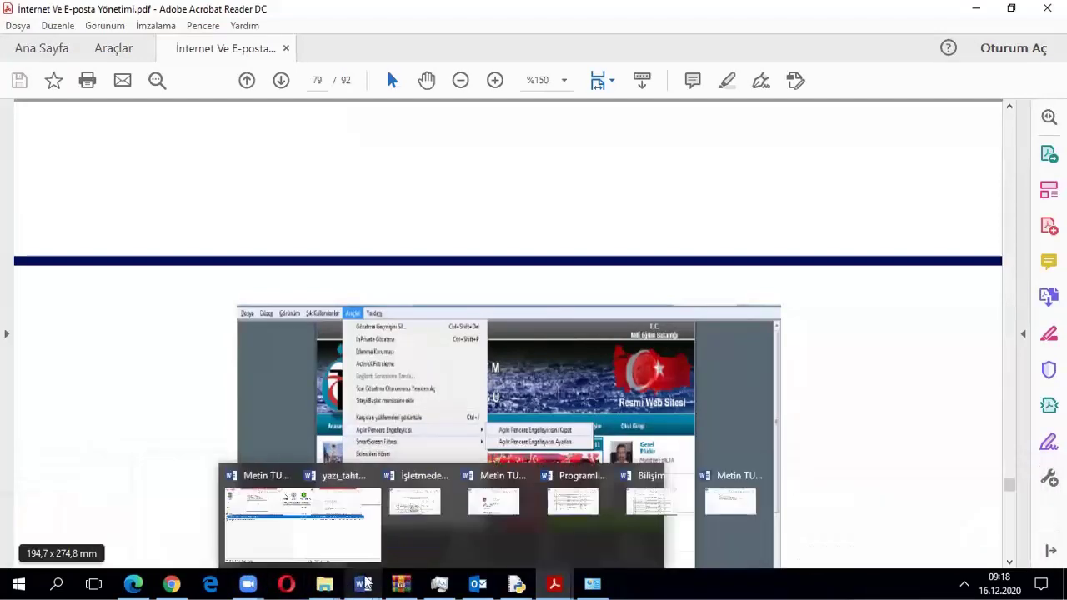
Paste the screenshot below the page 10 notes in the Word report, then return to Edge
left_click(119, 535)
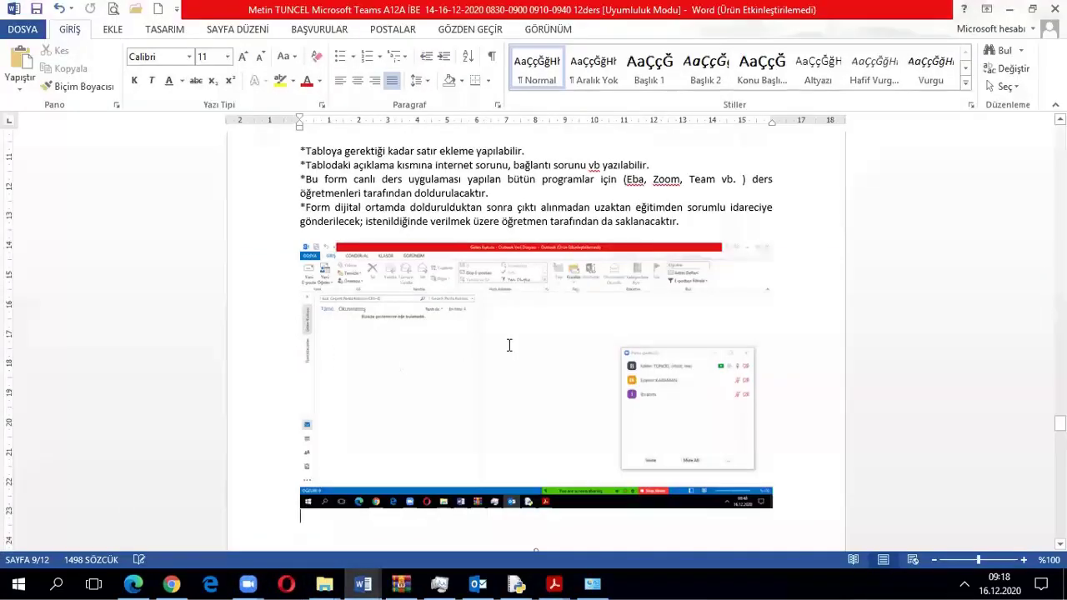
scroll(466, 287, "down", 10)
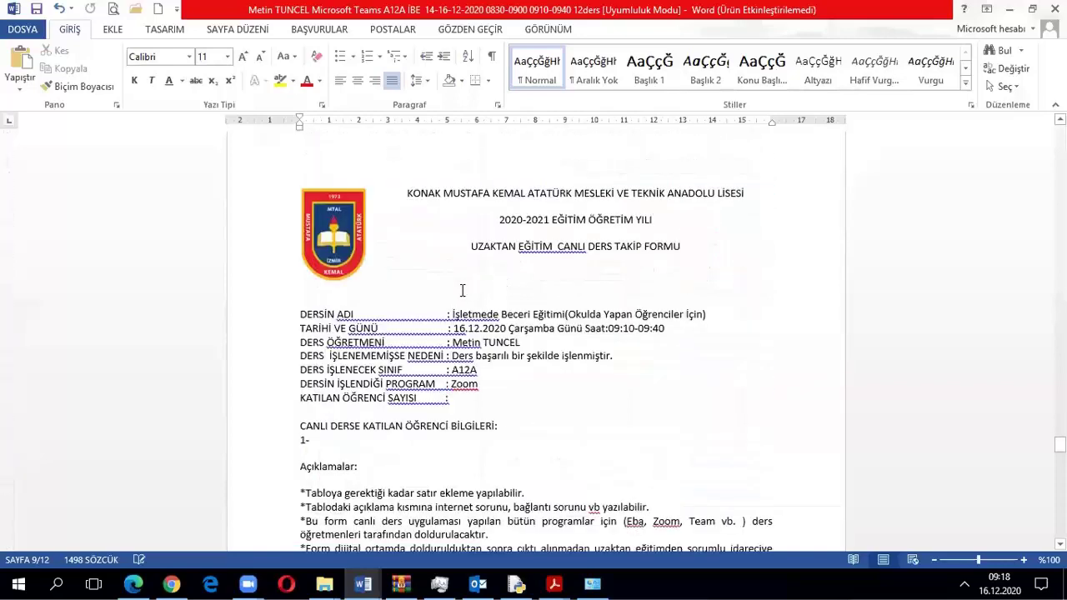
scroll(462, 290, "down", 1)
scroll(462, 290, "down", 10)
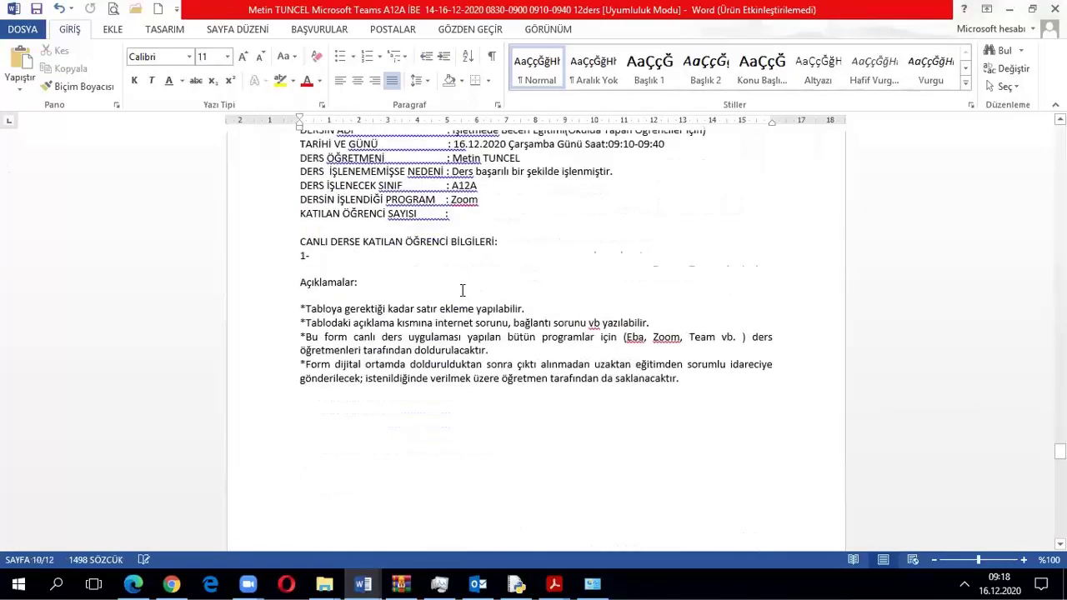
left_click(310, 188)
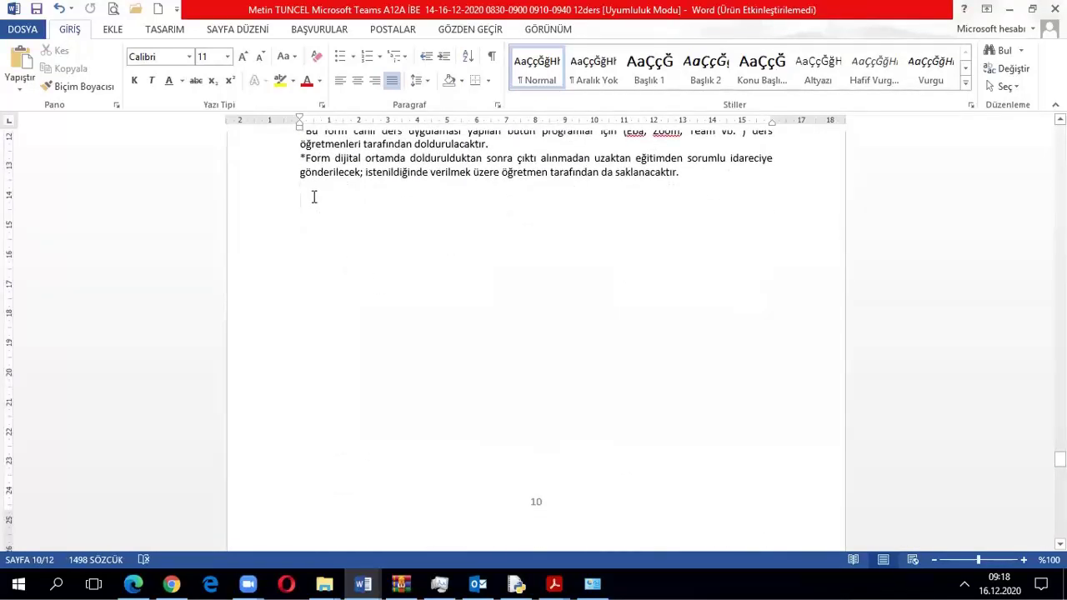
right_click(313, 197)
left_click(348, 267)
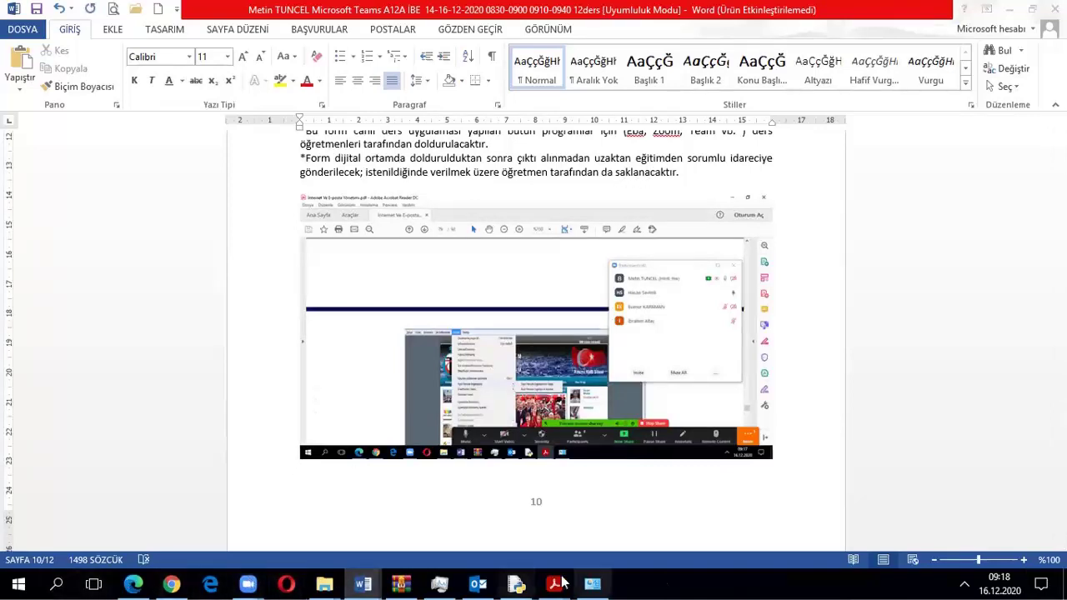
left_click(135, 584)
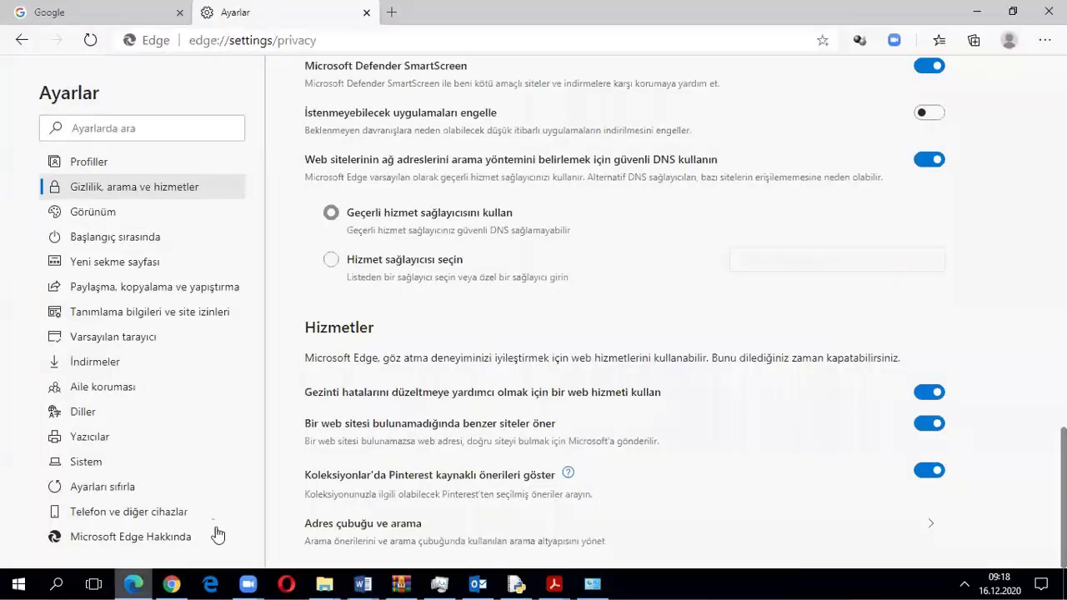
Check Tanımlama bilgileri ve site izinleri: pop-ups and redirects and Reklamlar both show Engellendi
left_click(112, 314)
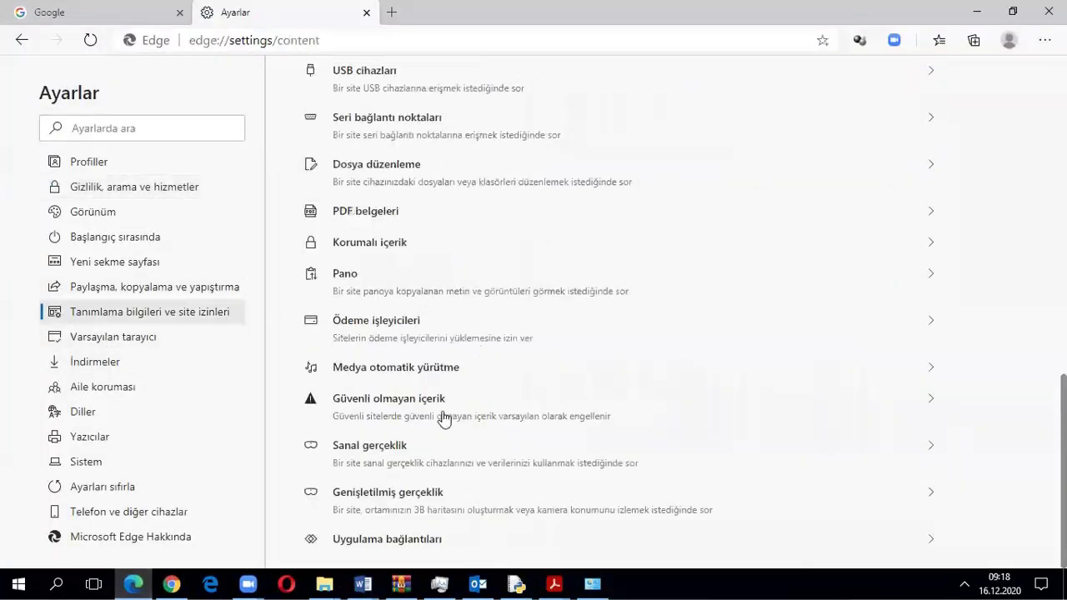
scroll(444, 409, "up", 5)
scroll(443, 409, "up", 4)
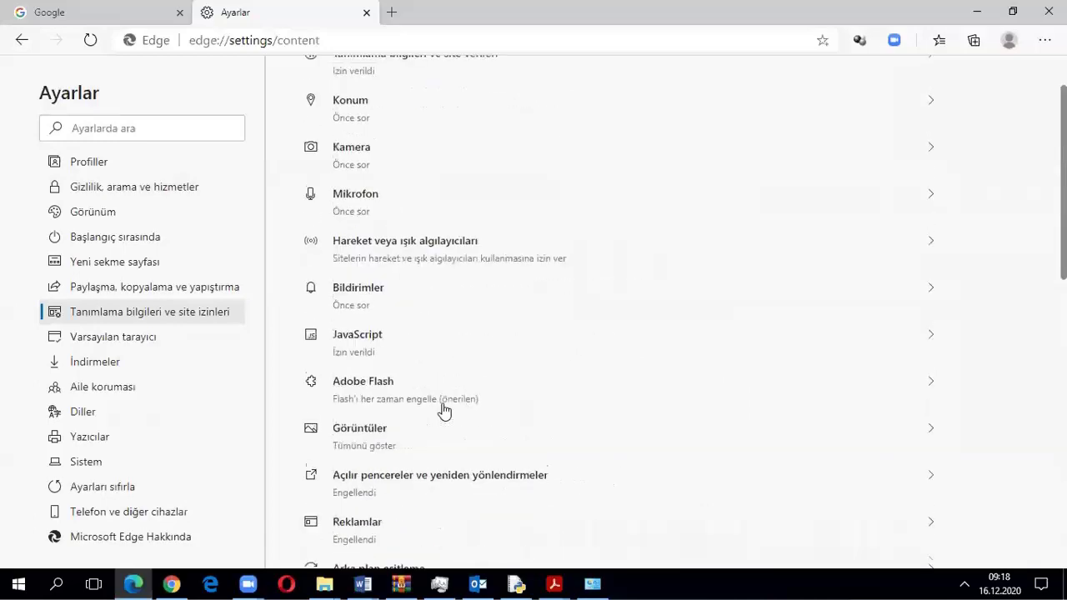
scroll(436, 409, "down", 3)
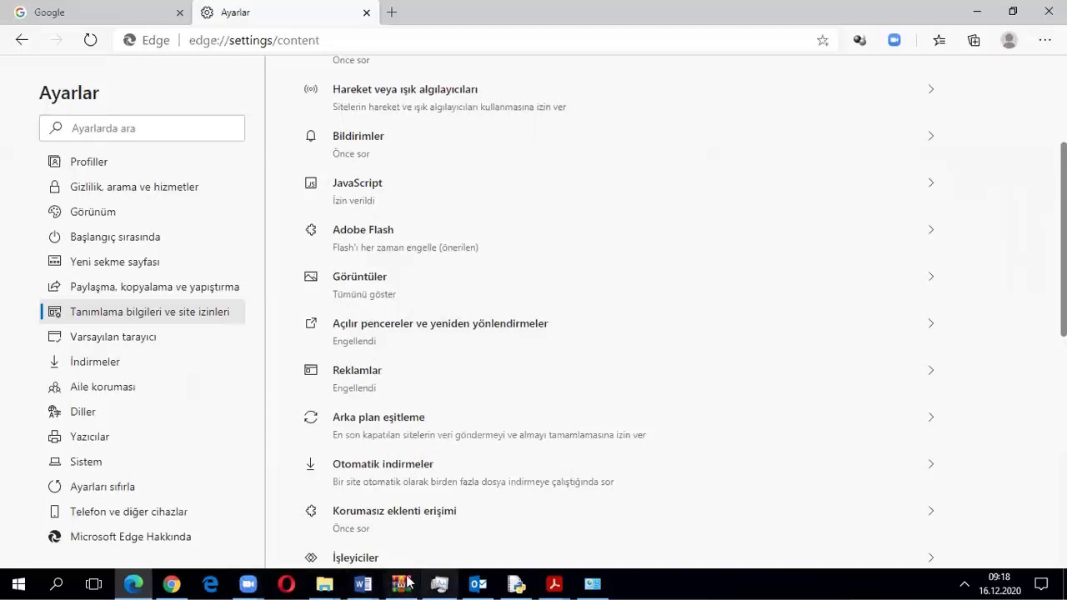
Bring the PDF forward and read from Resim 4.1 through section 4.2 Kimlik Avı
mouse_move(553, 582)
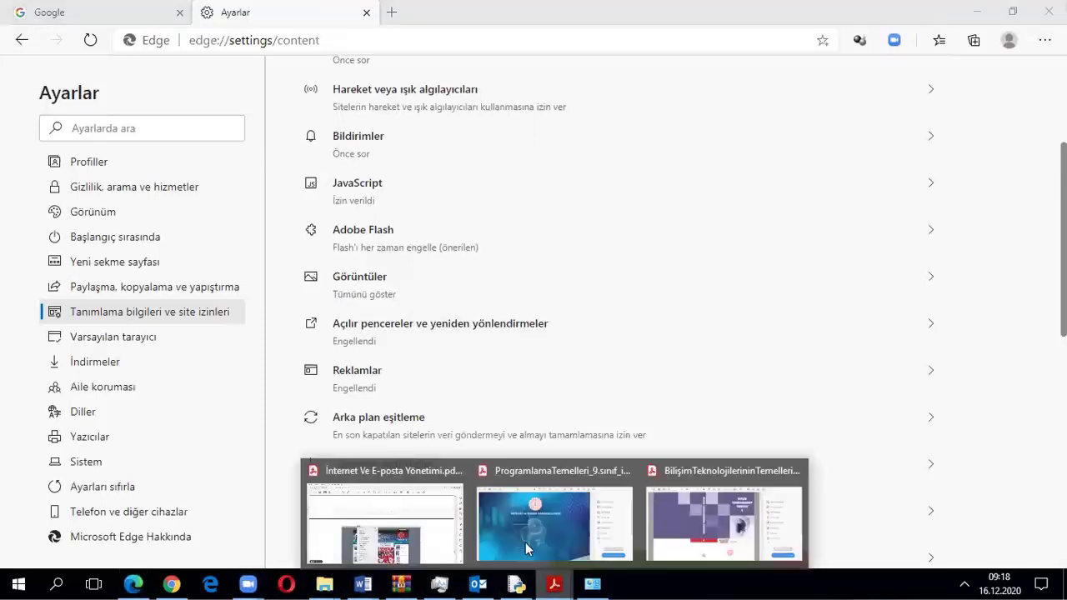
left_click(387, 525)
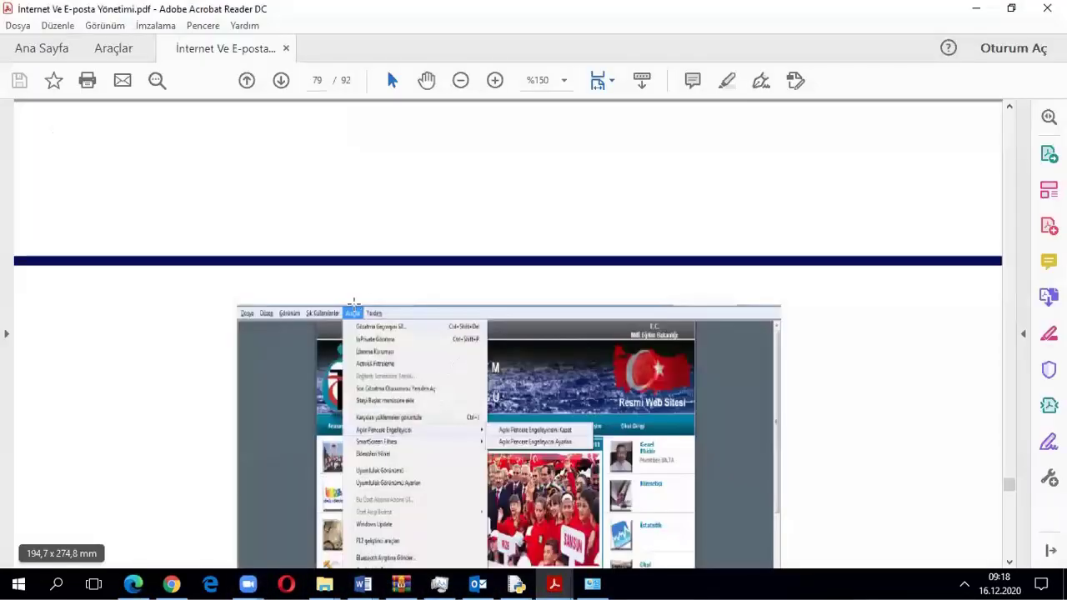
scroll(359, 364, "down", 2)
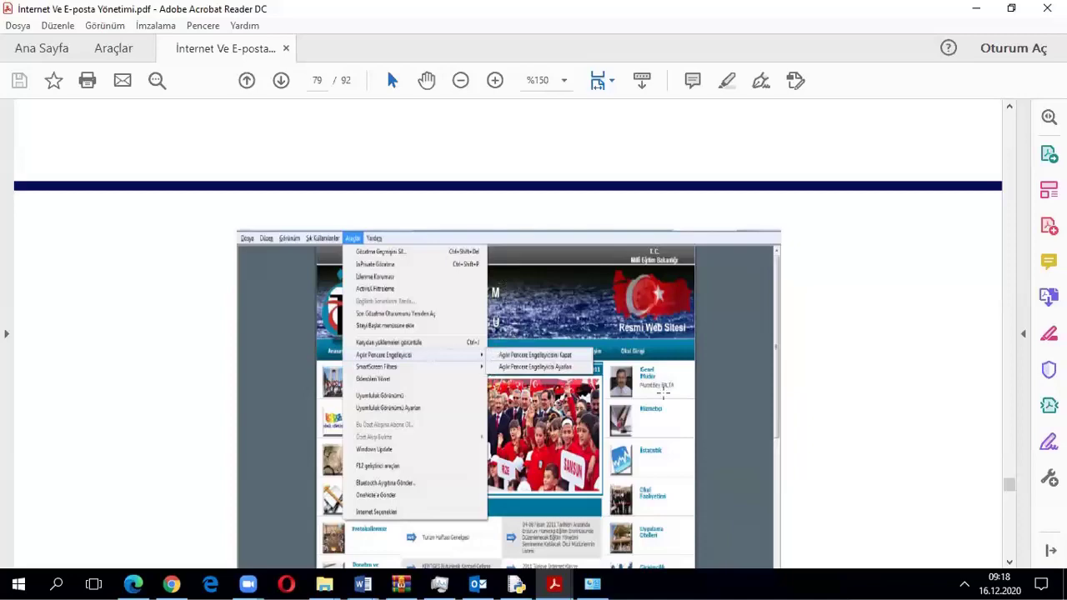
scroll(447, 364, "down", 3)
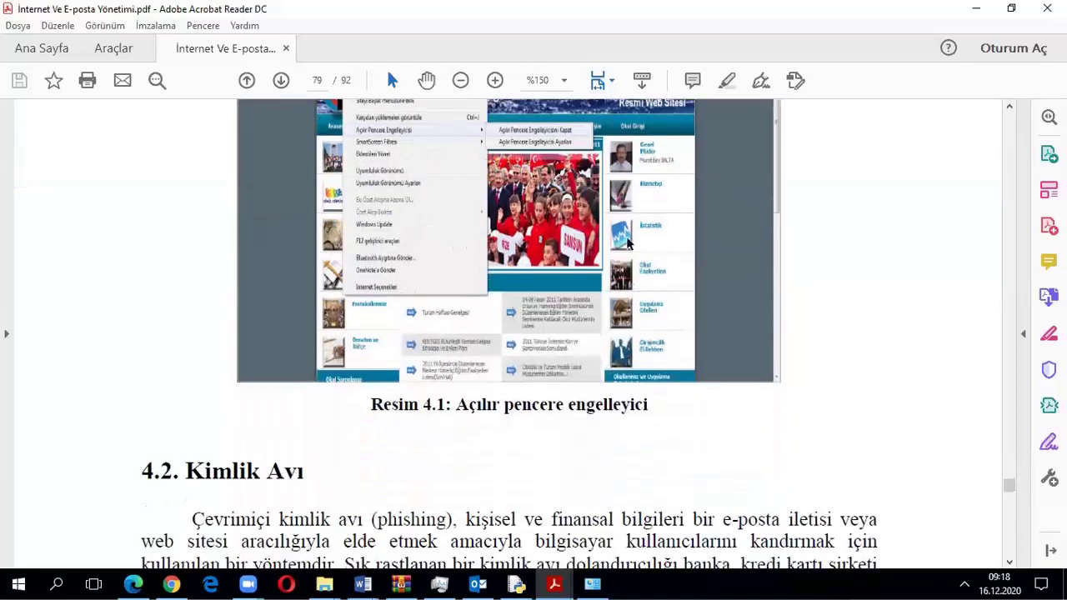
scroll(628, 244, "down", 3)
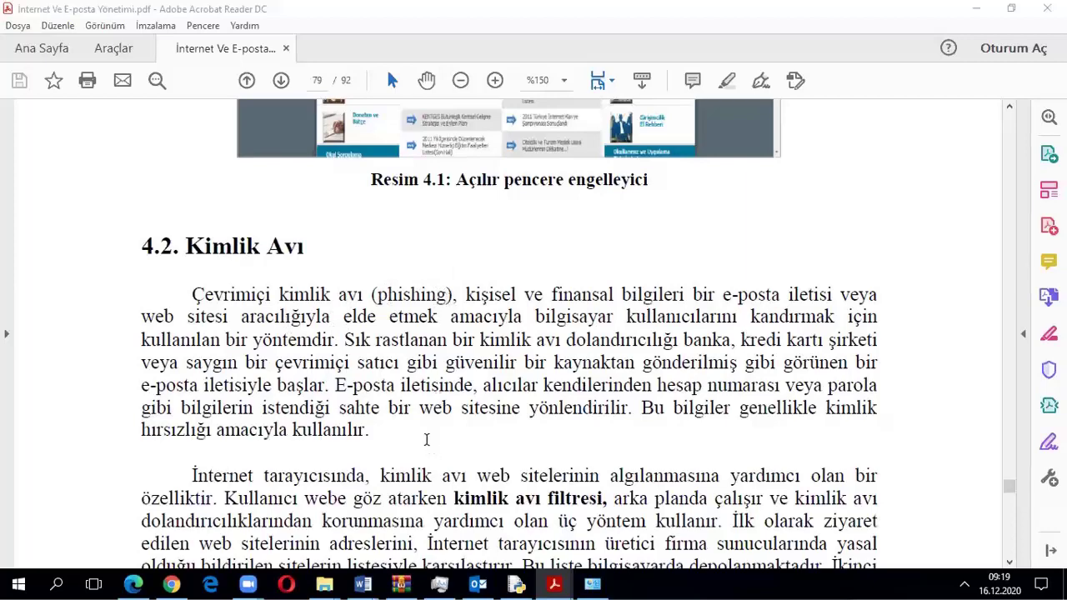
scroll(417, 458, "down", 3)
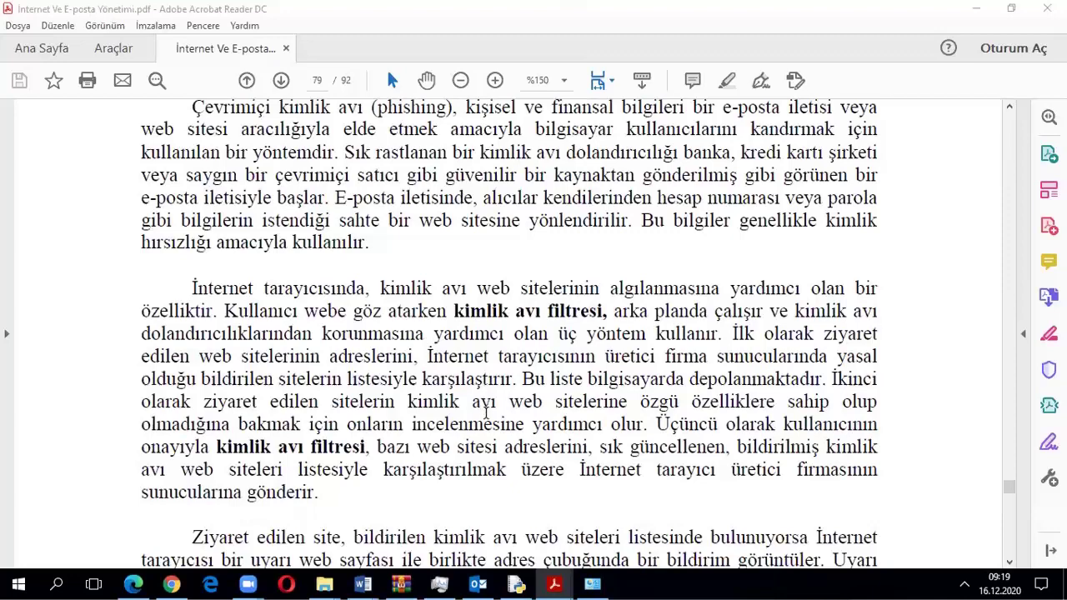
scroll(488, 412, "down", 3)
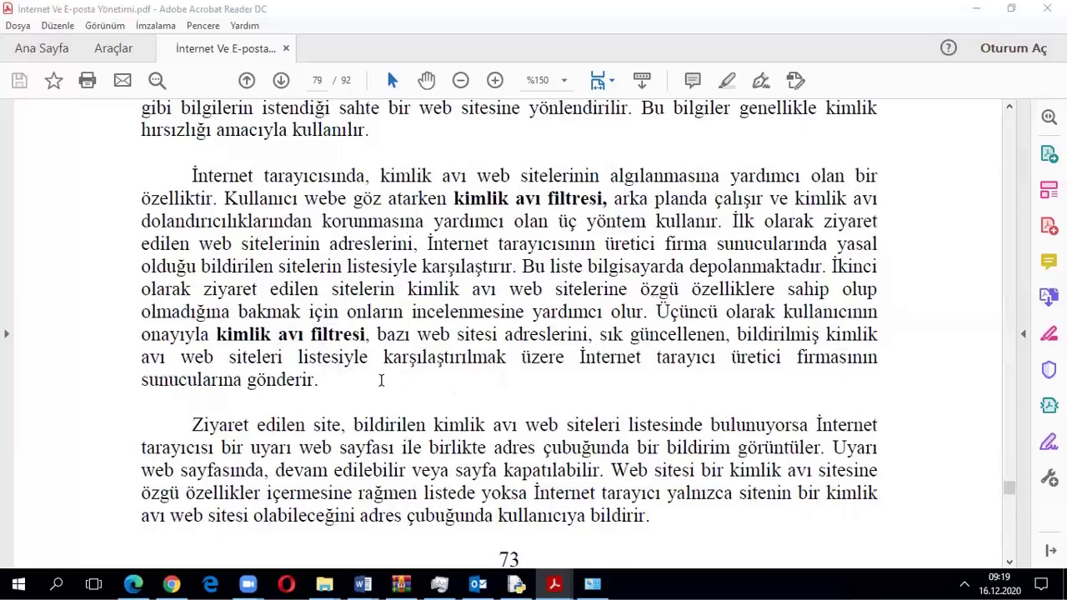
scroll(310, 431, "down", 5)
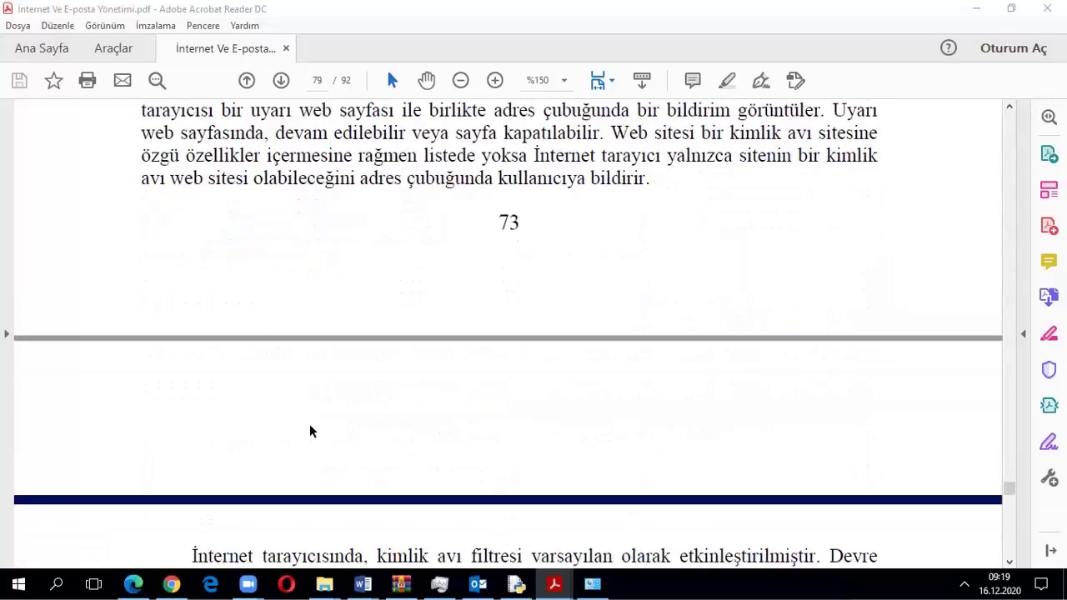
scroll(309, 431, "down", 6)
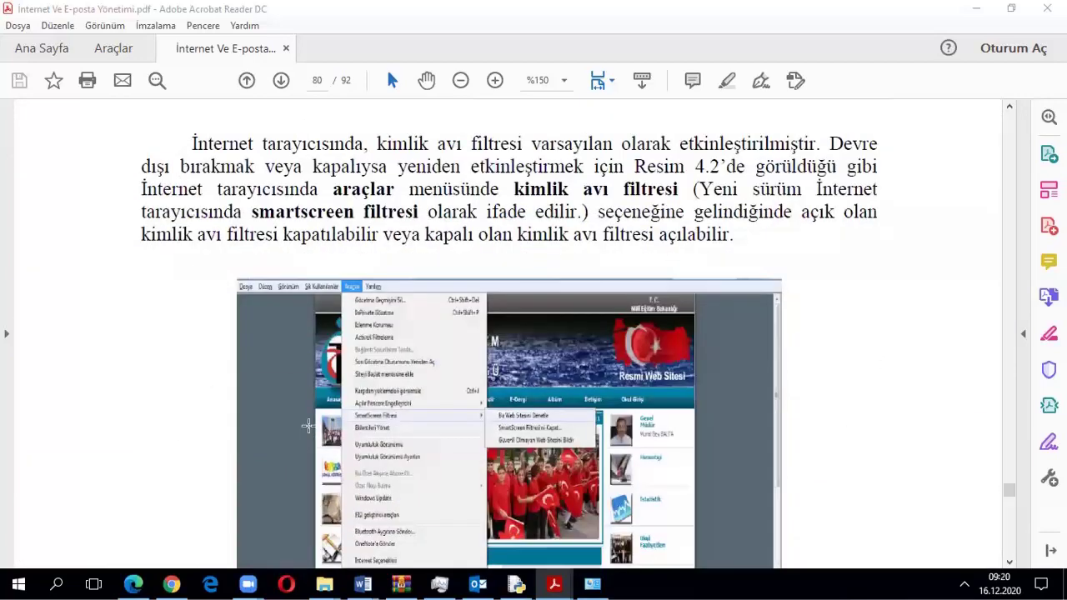
Highlight the phrase 'smartscreen filtresi' in the page 80 paragraph
scroll(308, 426, "down", 2)
scroll(308, 426, "up", 2)
left_click_drag(251, 212, 355, 212)
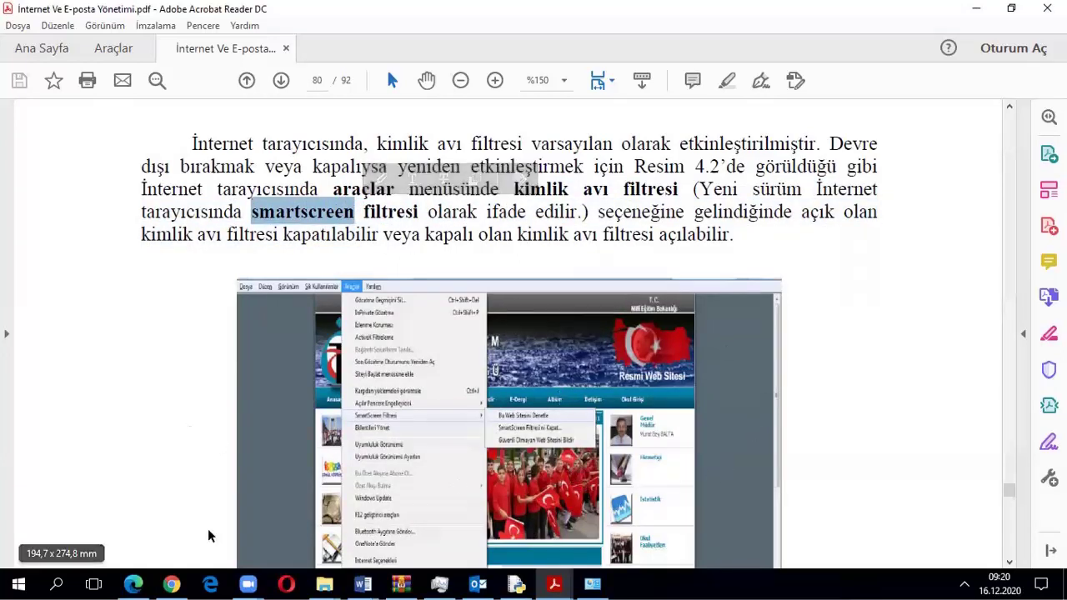
Back in Edge, scroll Gizlilik, arama ve hizmetler to Güvenlik: SmartScreen on, unwanted-app blocking off
left_click(134, 583)
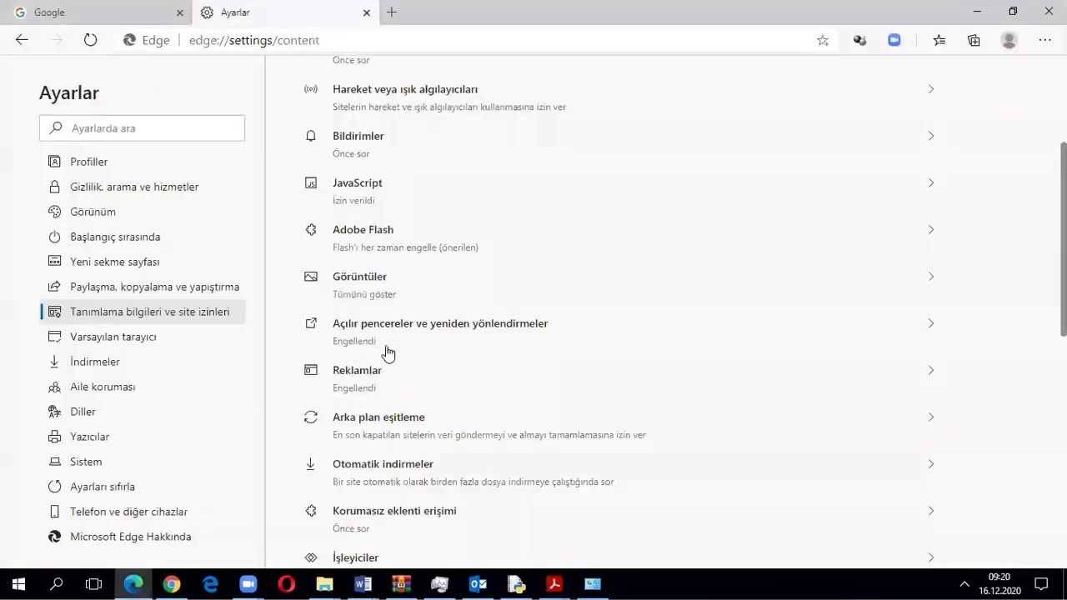
scroll(405, 440, "down", 8)
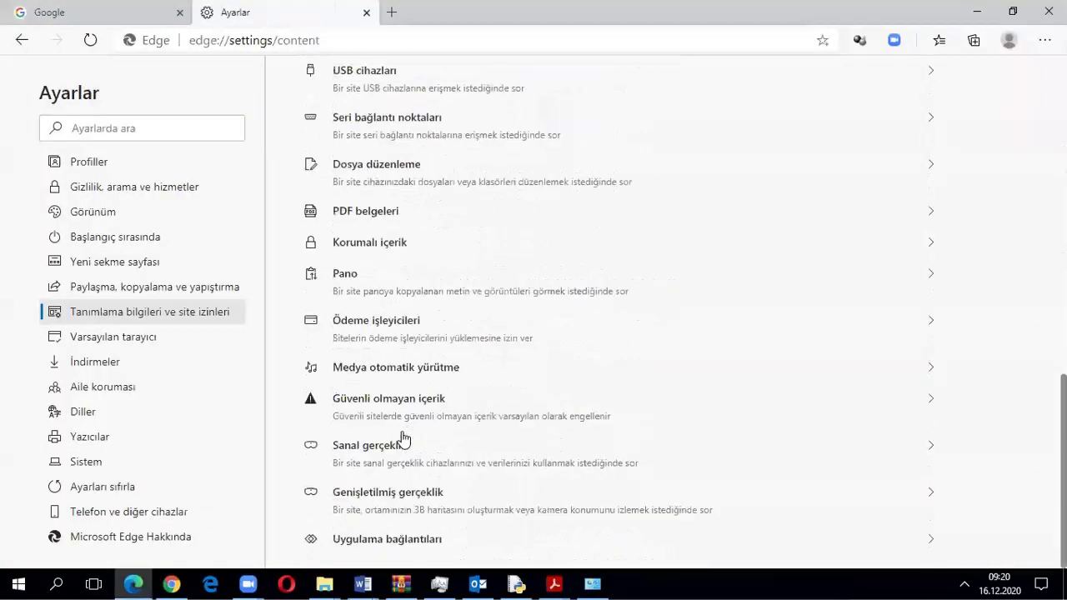
scroll(404, 439, "up", 1)
left_click(103, 167)
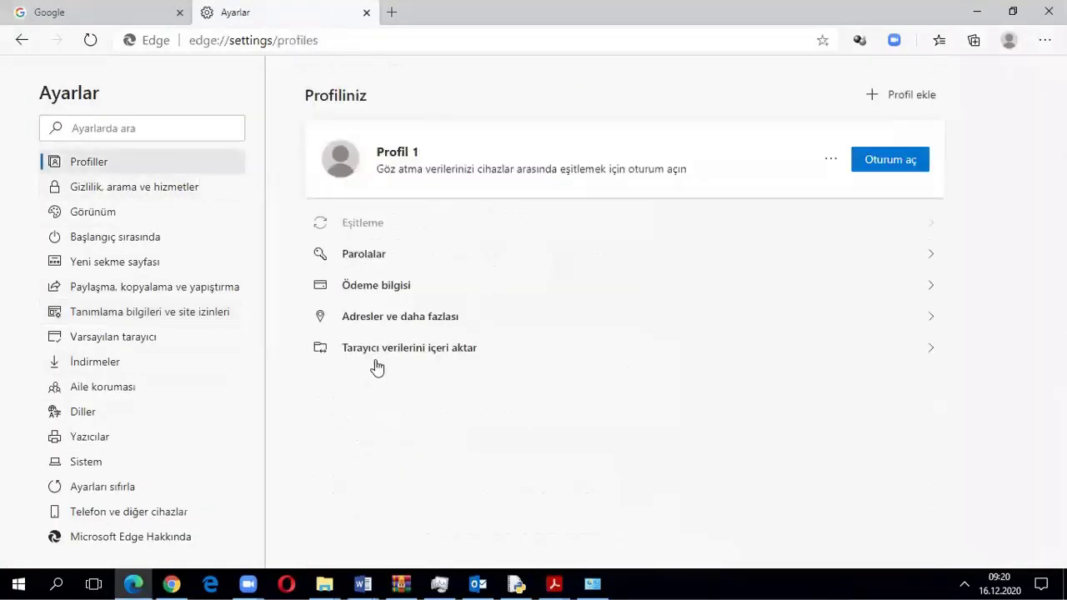
left_click(108, 186)
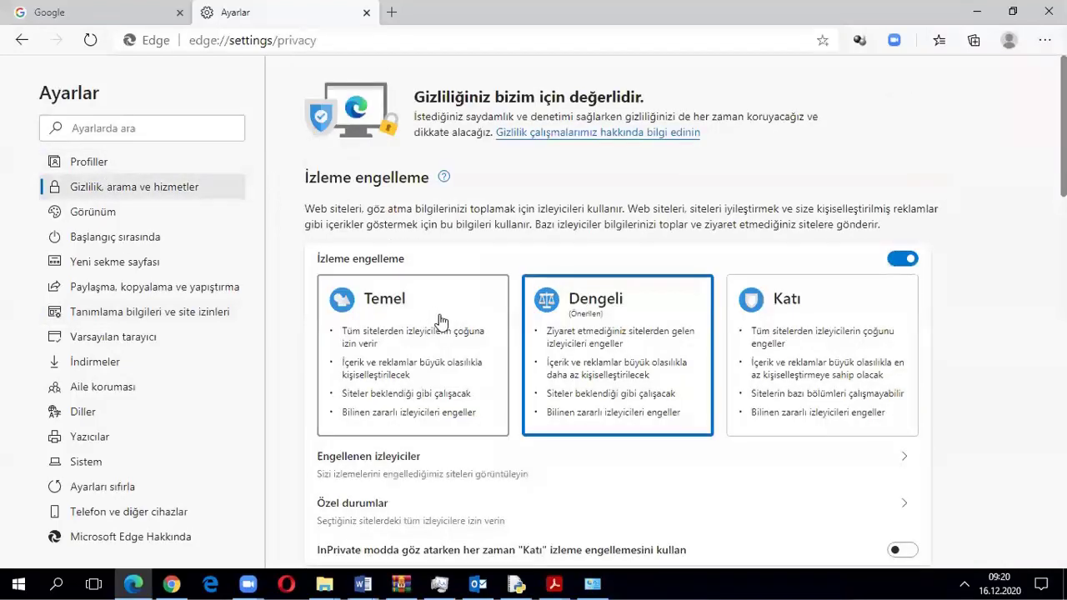
scroll(627, 375, "down", 1)
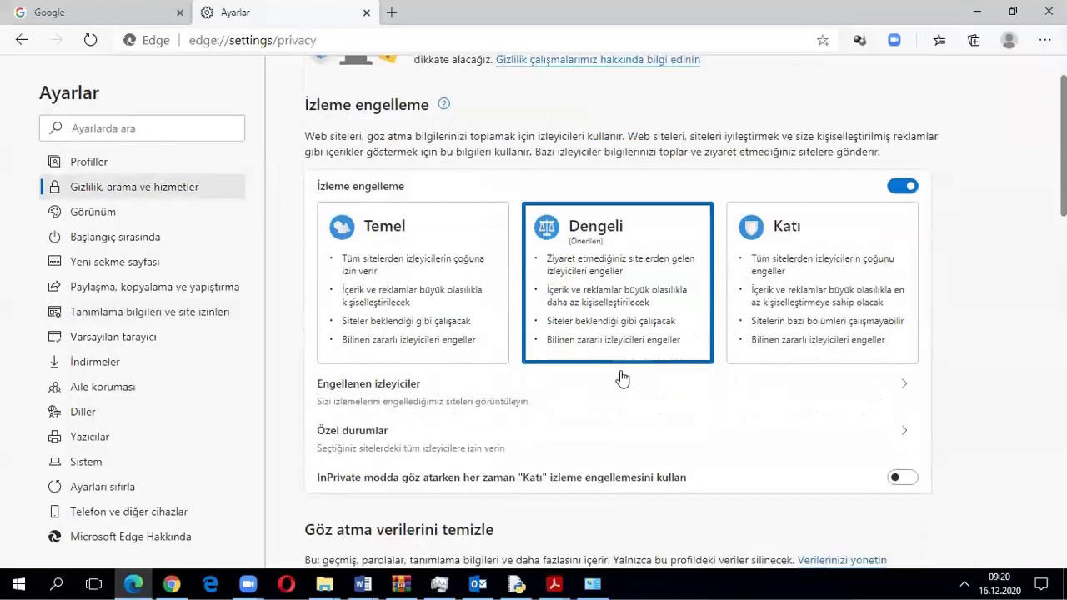
scroll(621, 377, "down", 2)
scroll(620, 376, "down", 3)
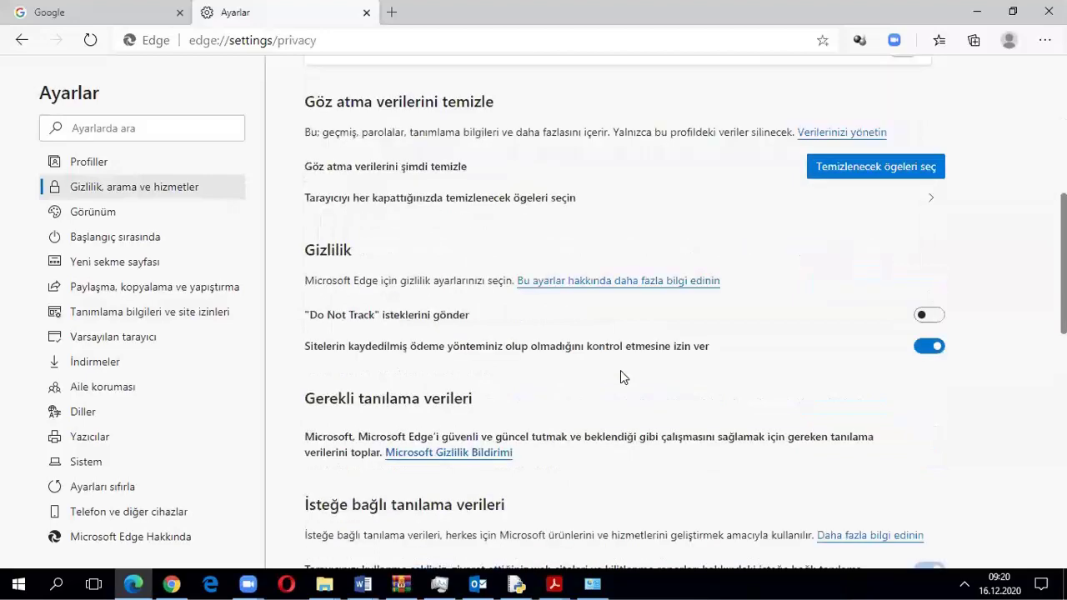
scroll(620, 376, "down", 6)
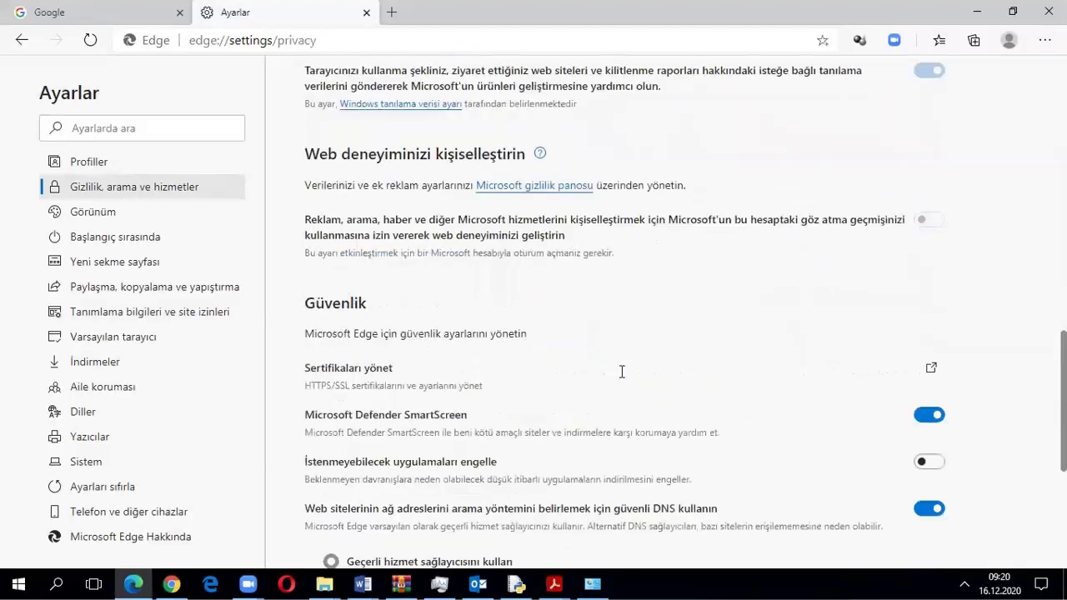
scroll(621, 371, "down", 1)
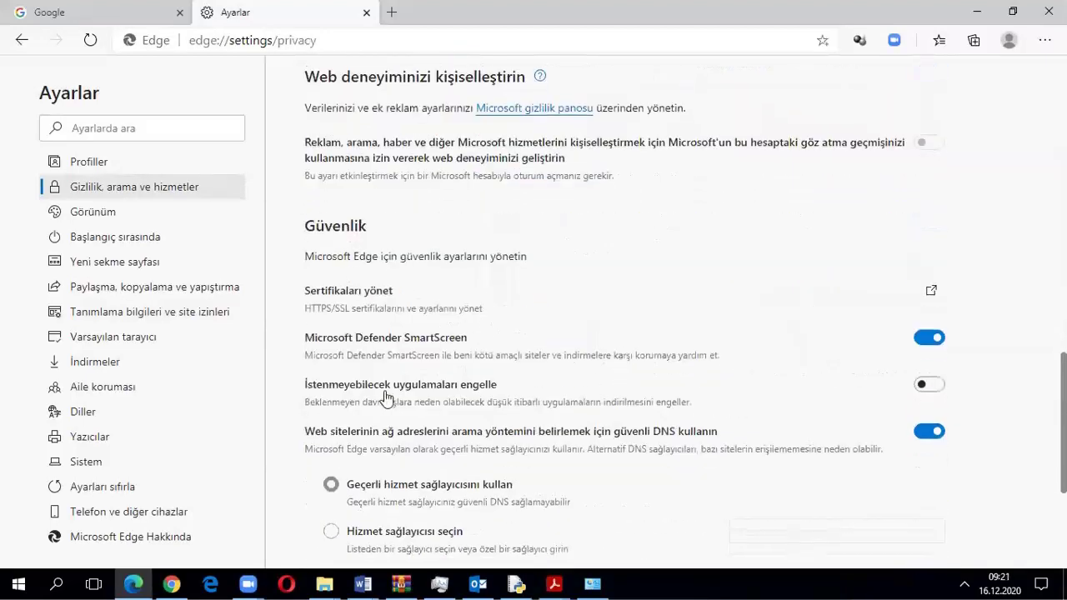
scroll(380, 413, "down", 2)
scroll(380, 417, "down", 2)
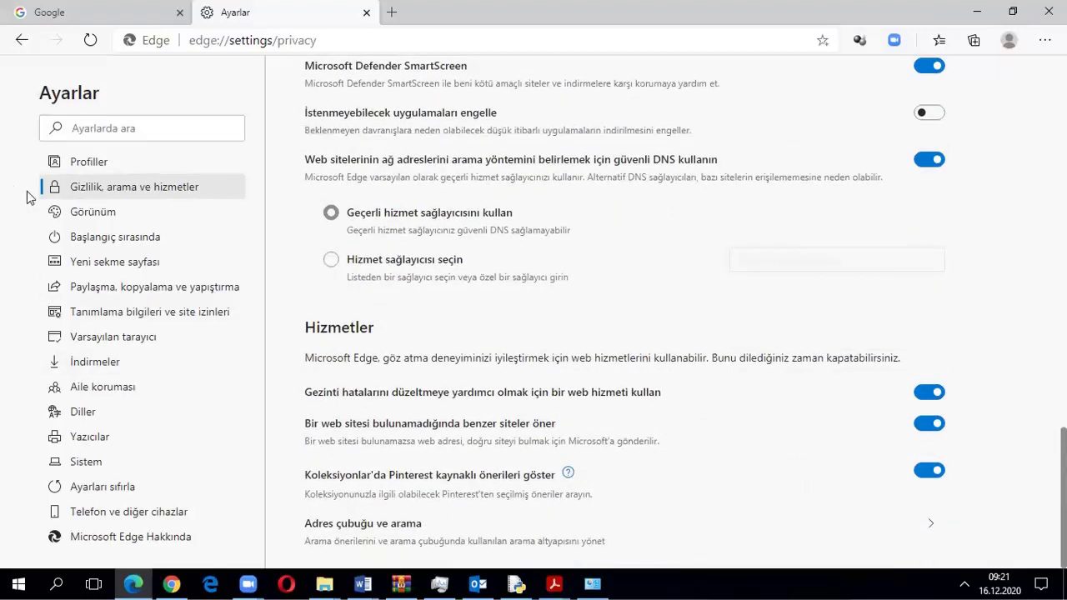
Browse Edge's appearance, startup, new tab, share and cookies settings pages
left_click(69, 213)
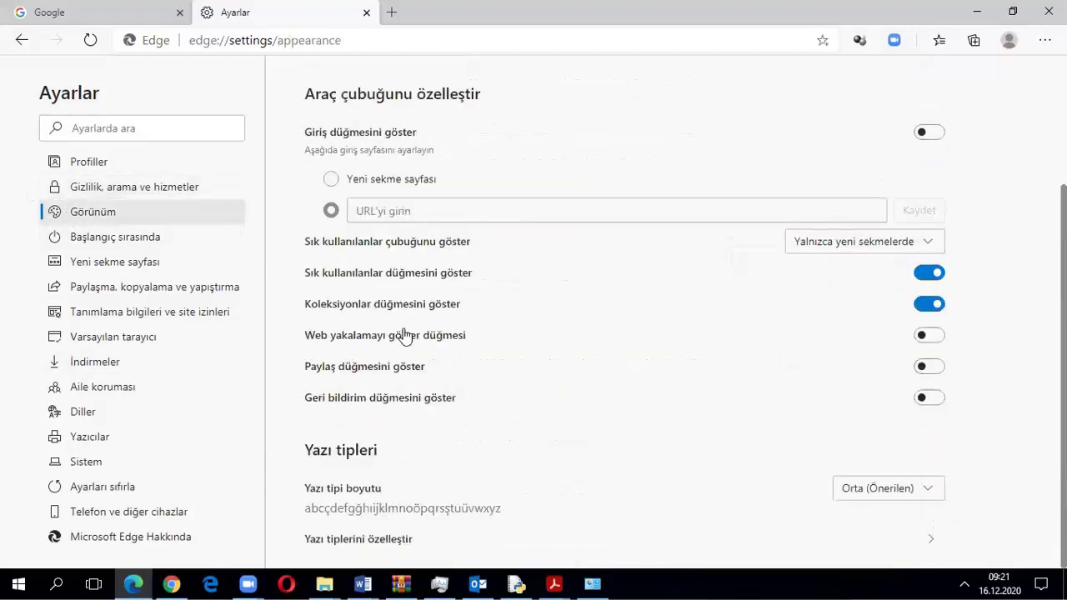
left_click(108, 236)
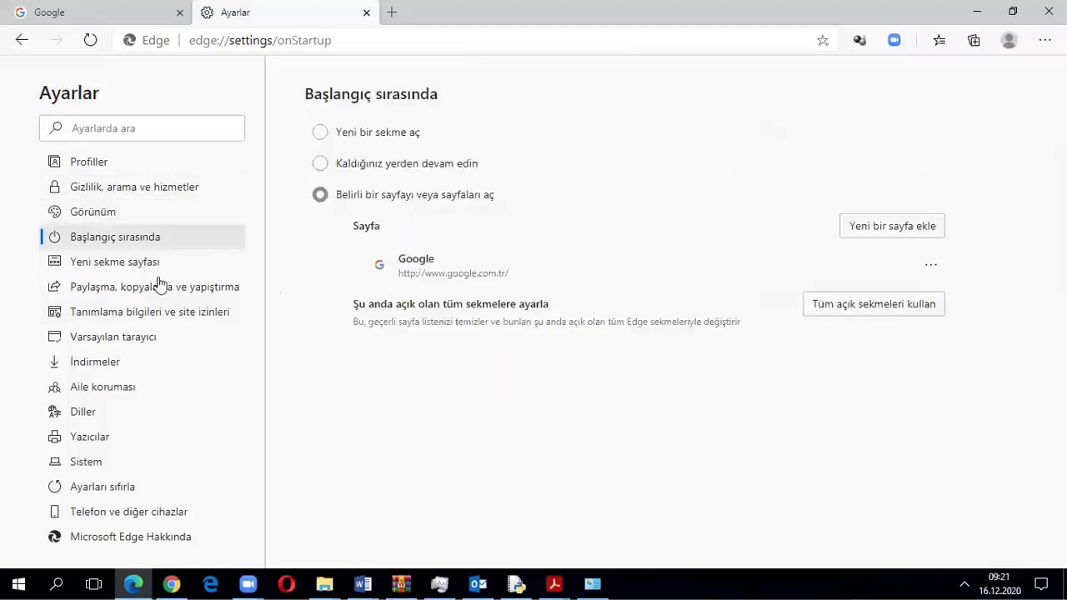
left_click(86, 263)
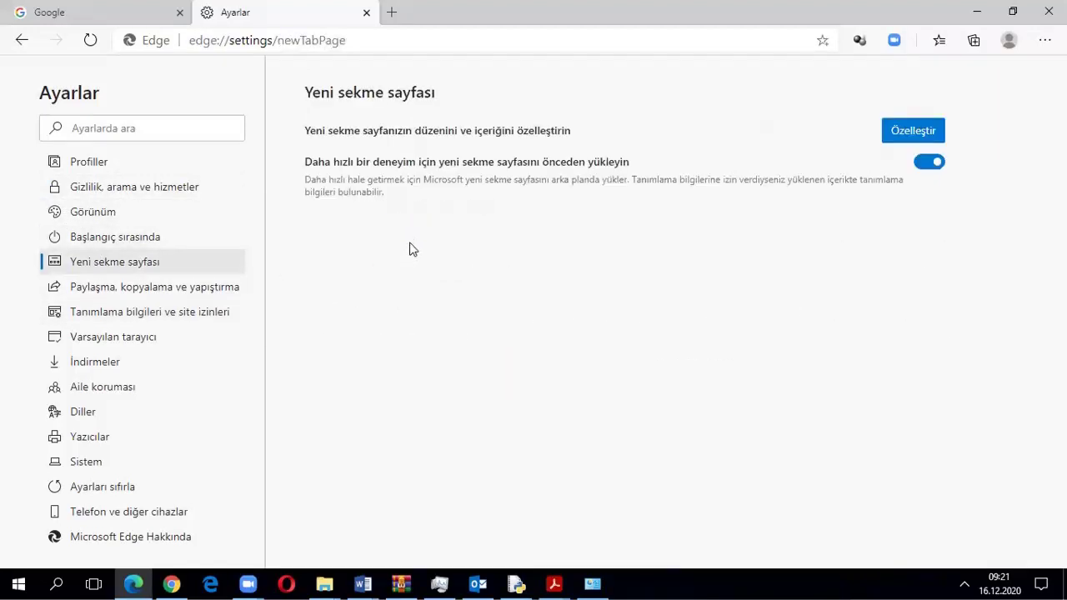
left_click(89, 294)
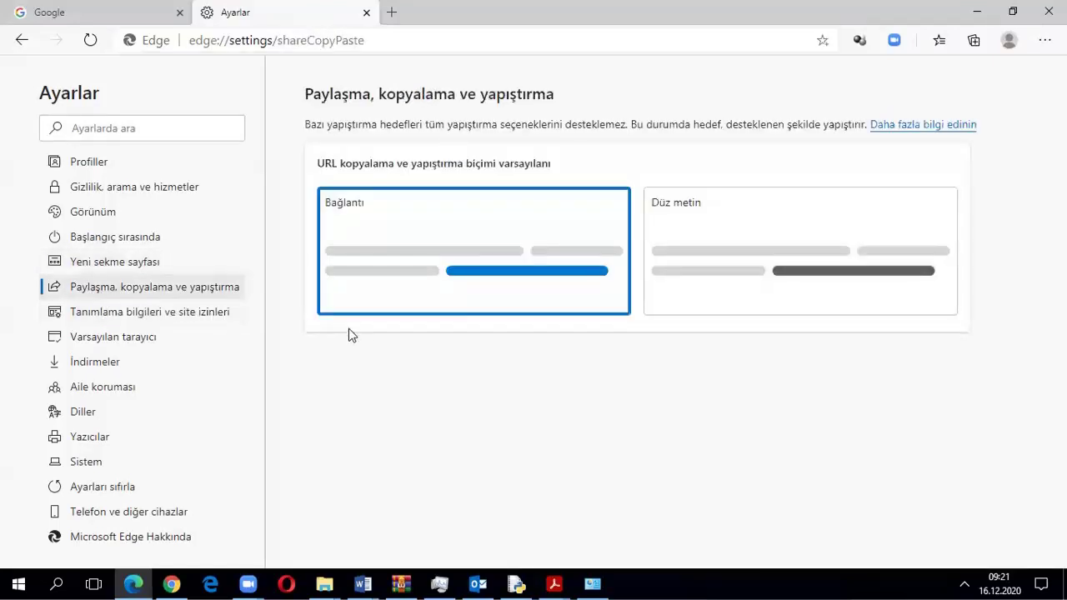
left_click(139, 316)
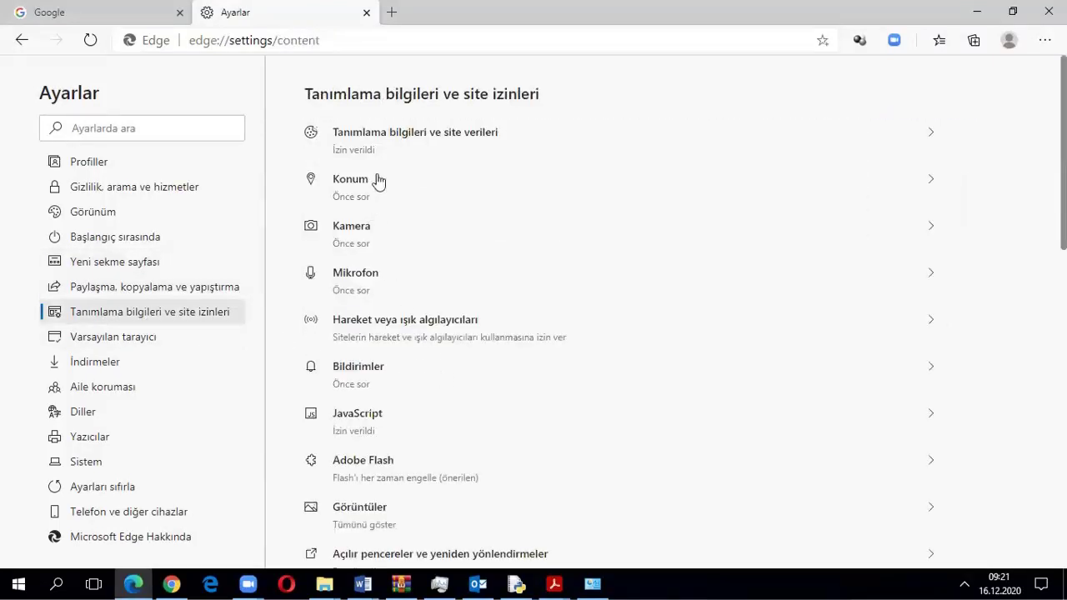
scroll(370, 359, "down", 4)
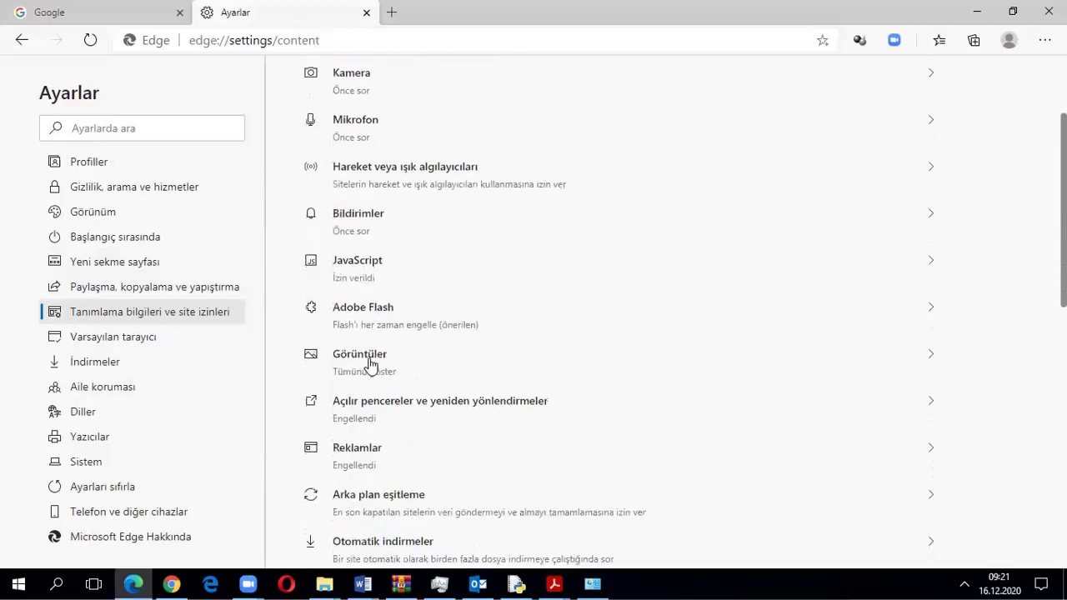
scroll(376, 391, "down", 3)
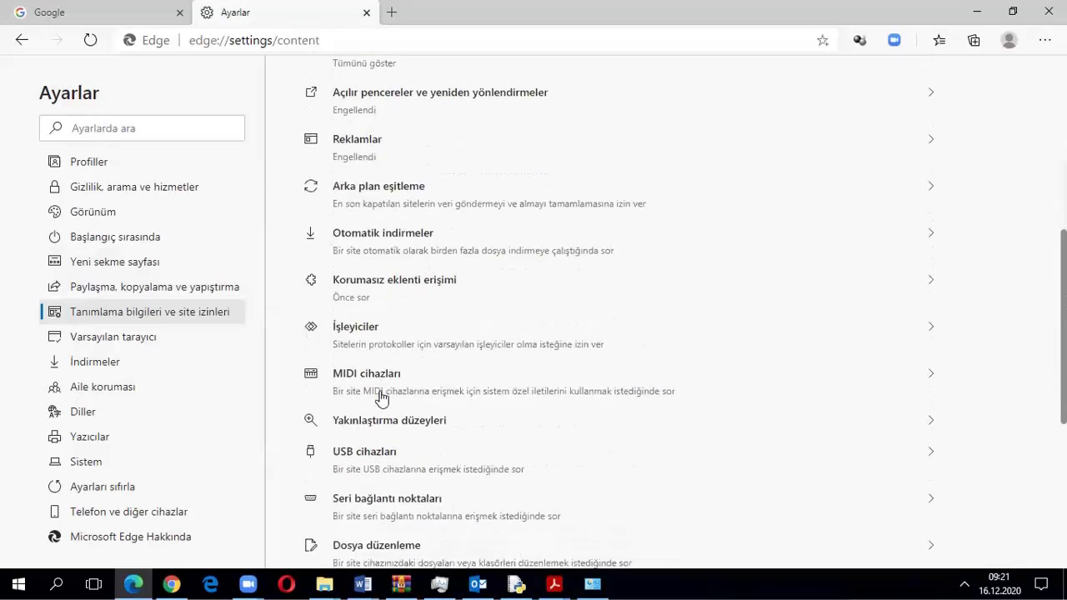
scroll(381, 400, "down", 3)
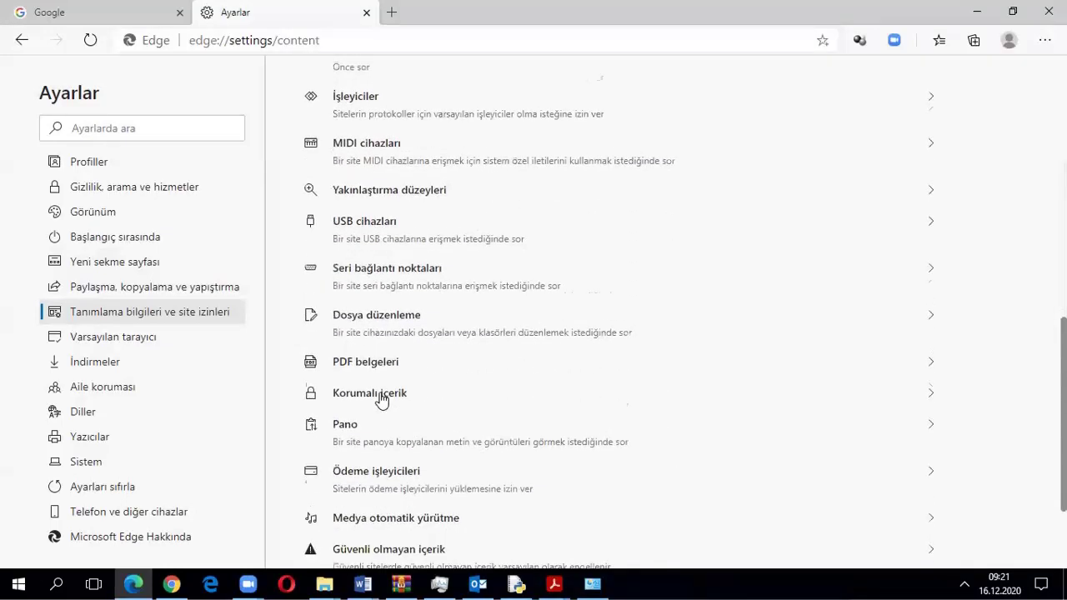
scroll(381, 400, "down", 1)
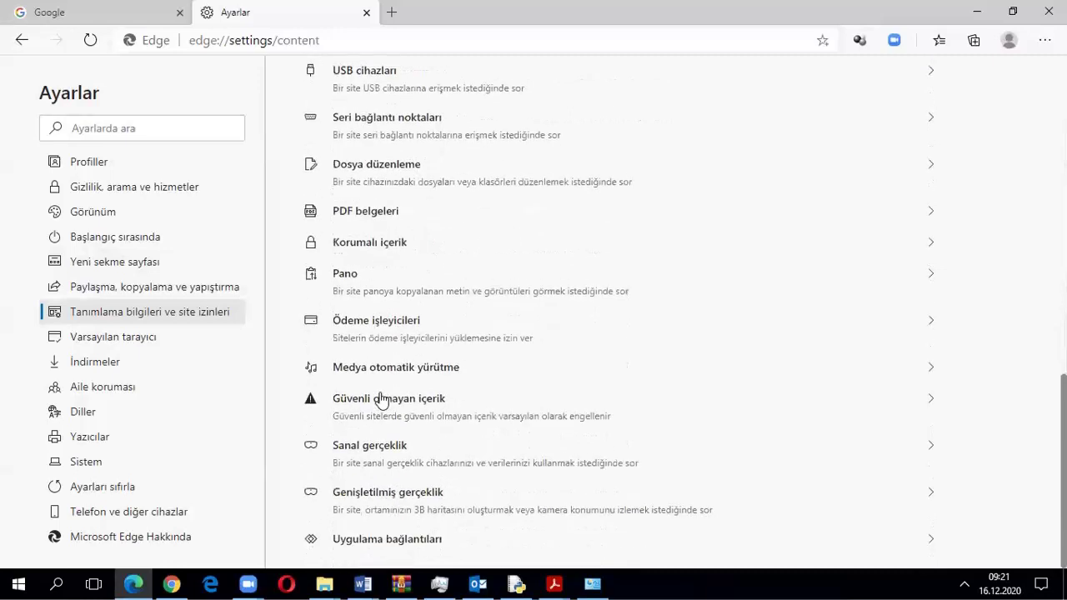
View the default browser, downloads, family safety and languages settings pages
left_click(108, 338)
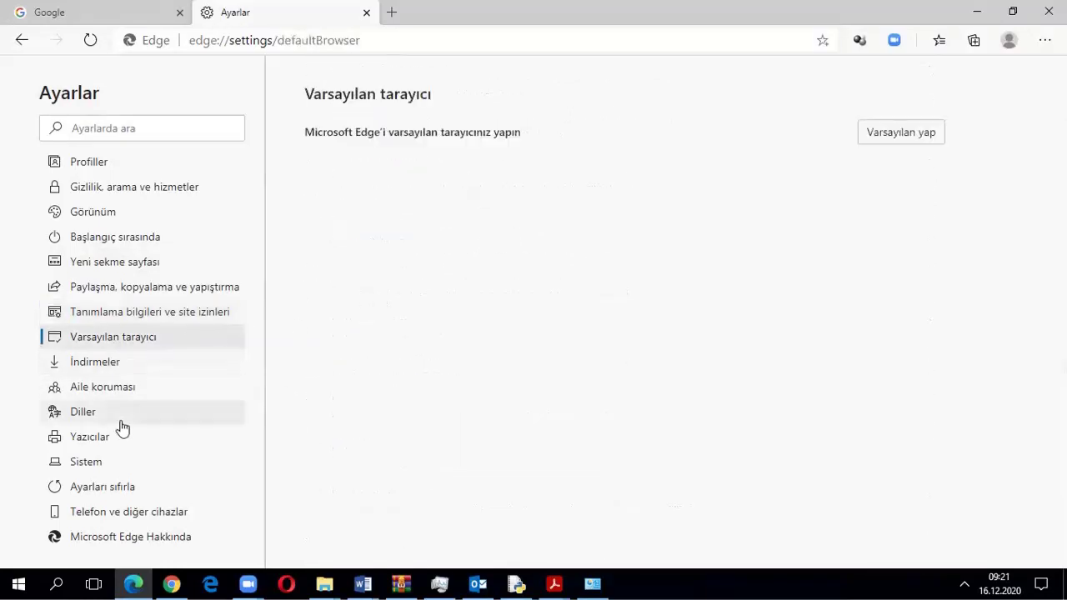
left_click(88, 363)
left_click(129, 386)
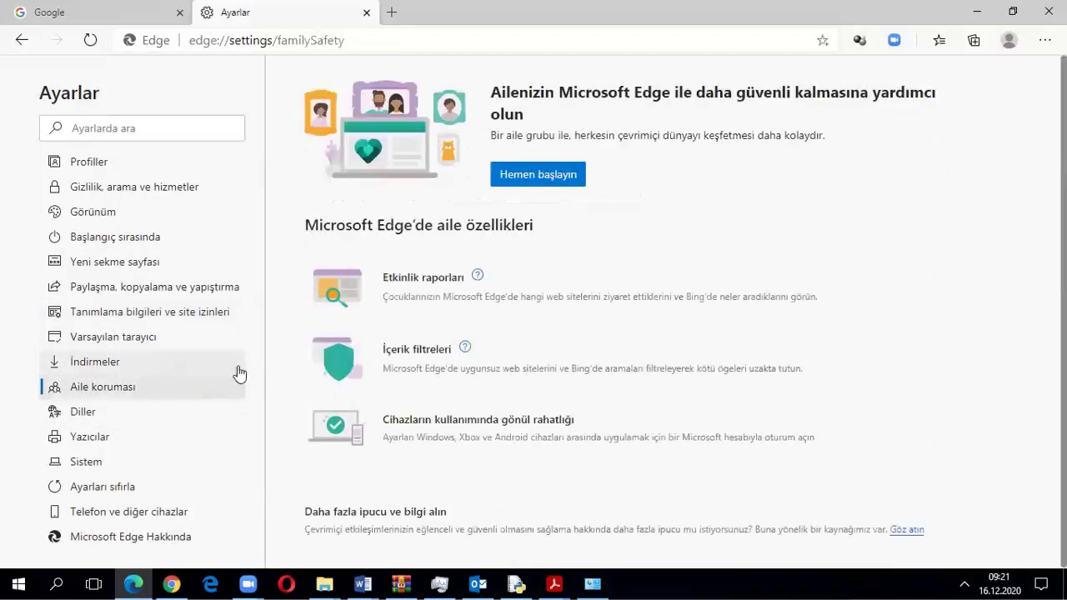
left_click(84, 412)
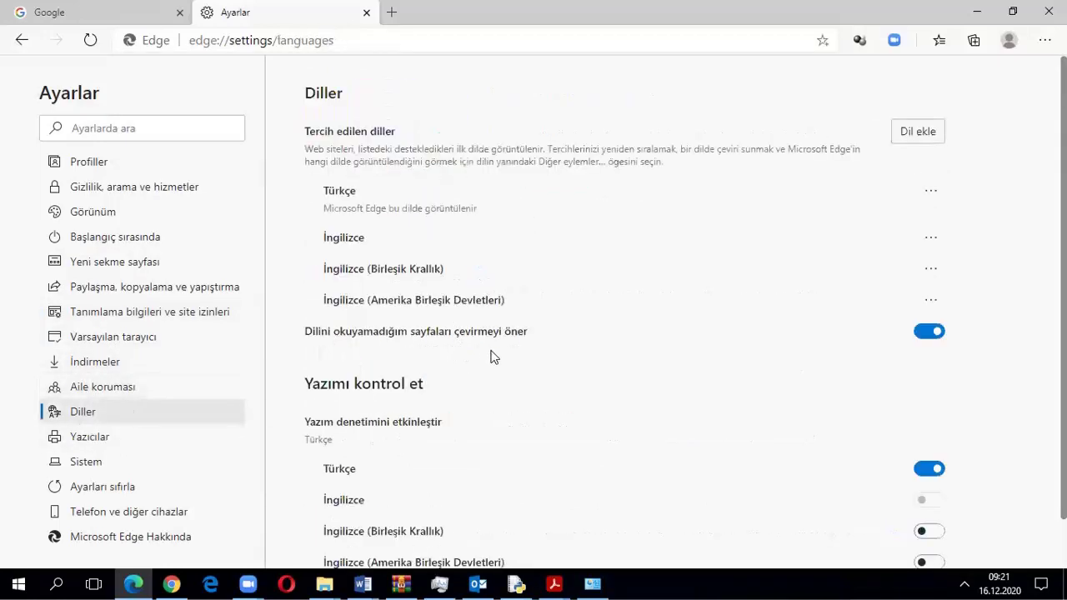
scroll(491, 357, "down", 1)
Check the printers, system, reset, phone and About pages, ending on Gizlilik, arama ve hizmetler
left_click(111, 442)
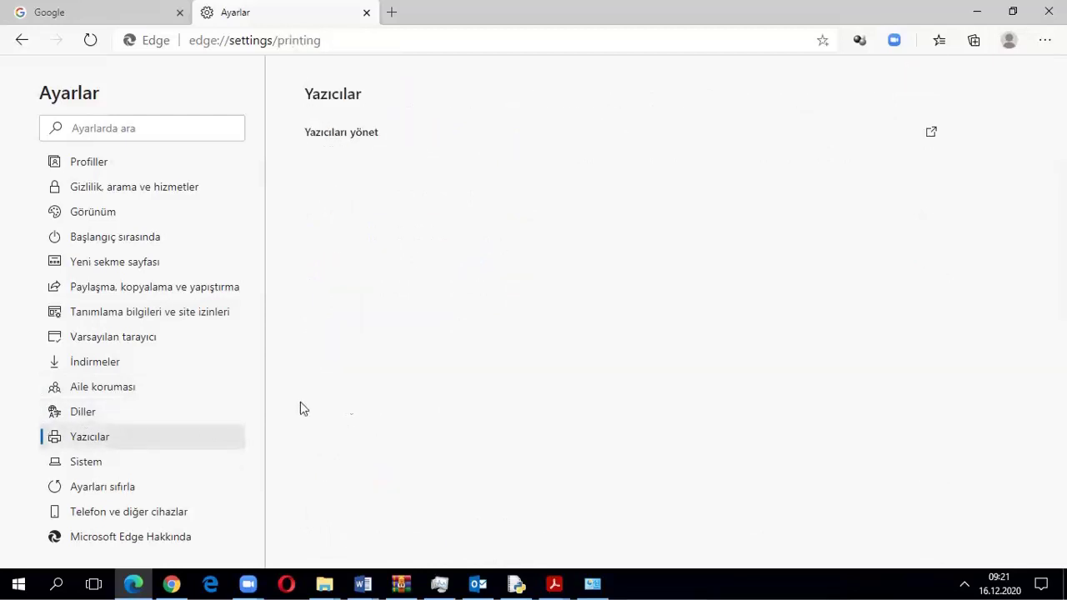
left_click(69, 467)
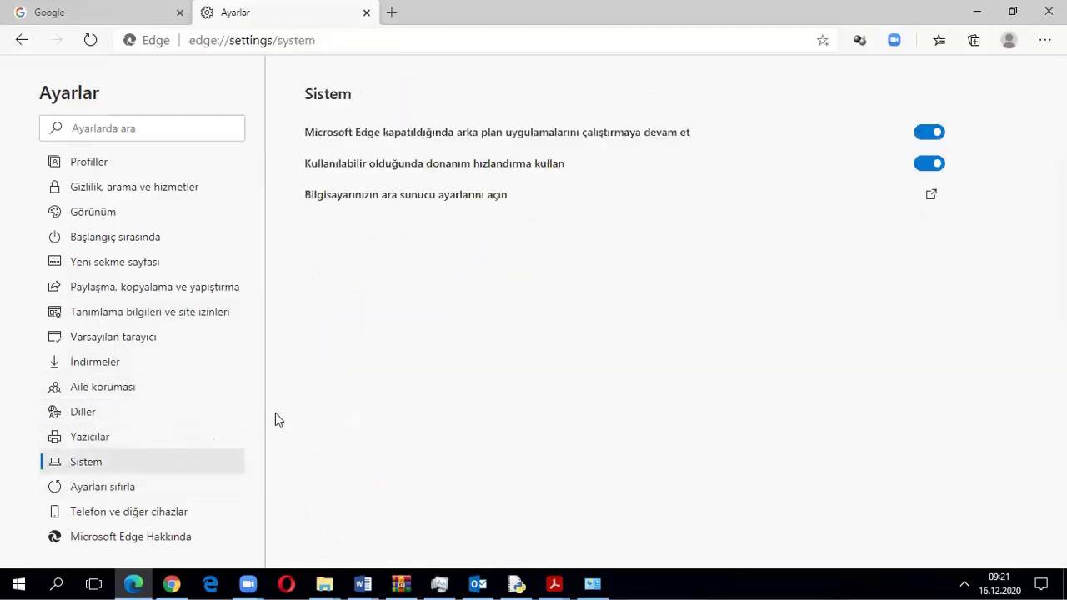
left_click(150, 487)
left_click(190, 511)
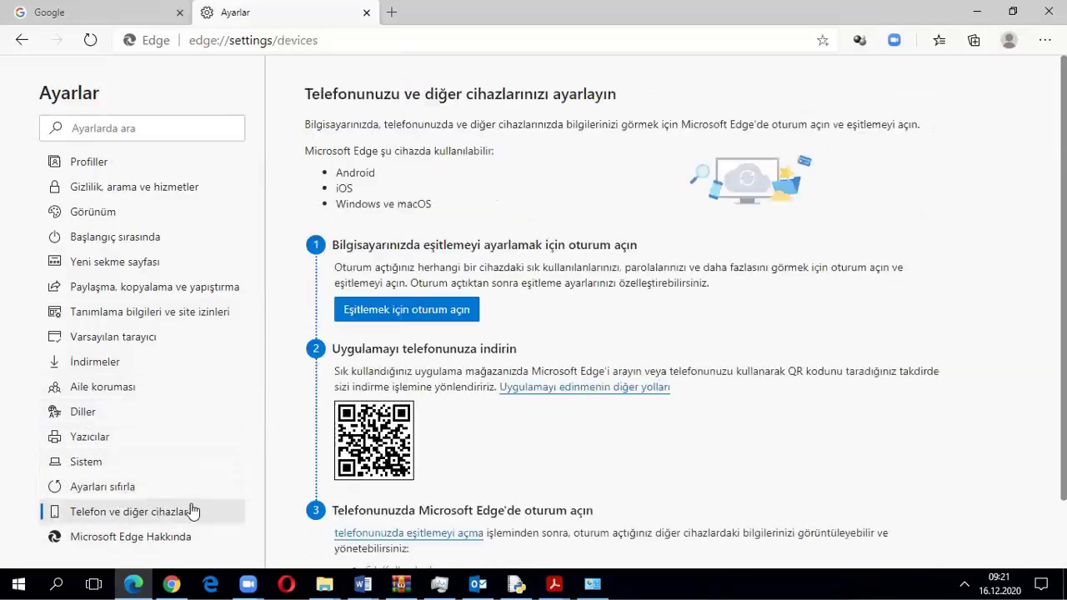
left_click(129, 537)
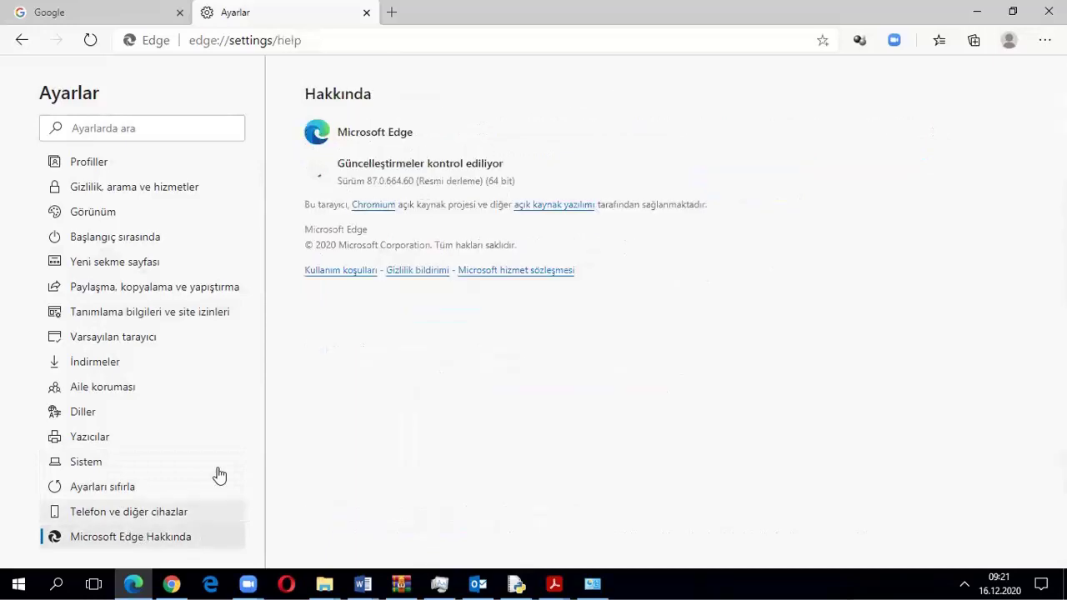
left_click(122, 190)
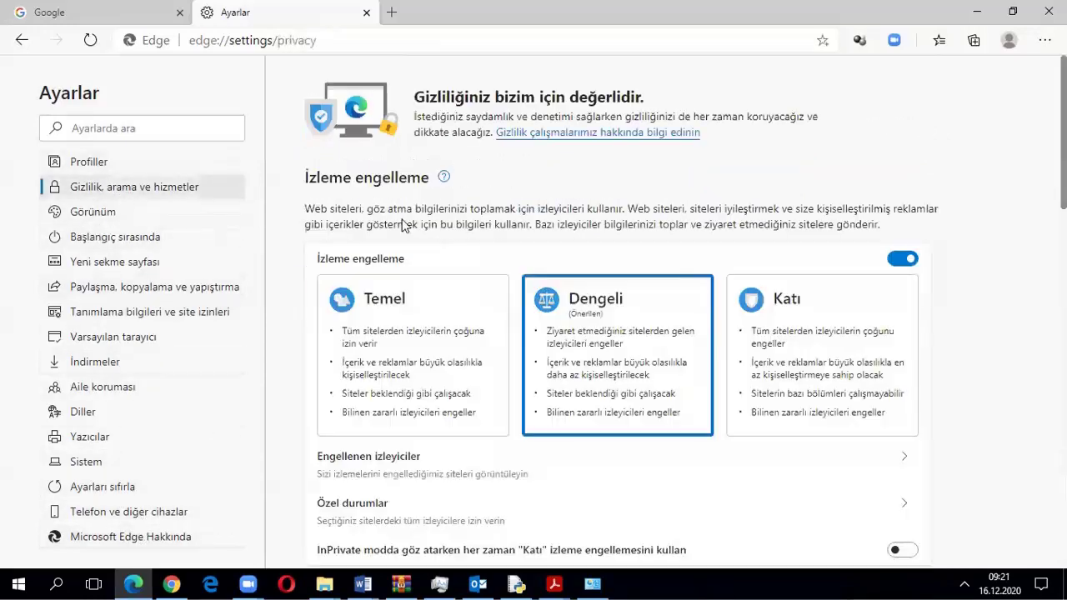
Toggle Microsoft Defender SmartScreen off and back on so it stays enabled
scroll(650, 321, "down", 3)
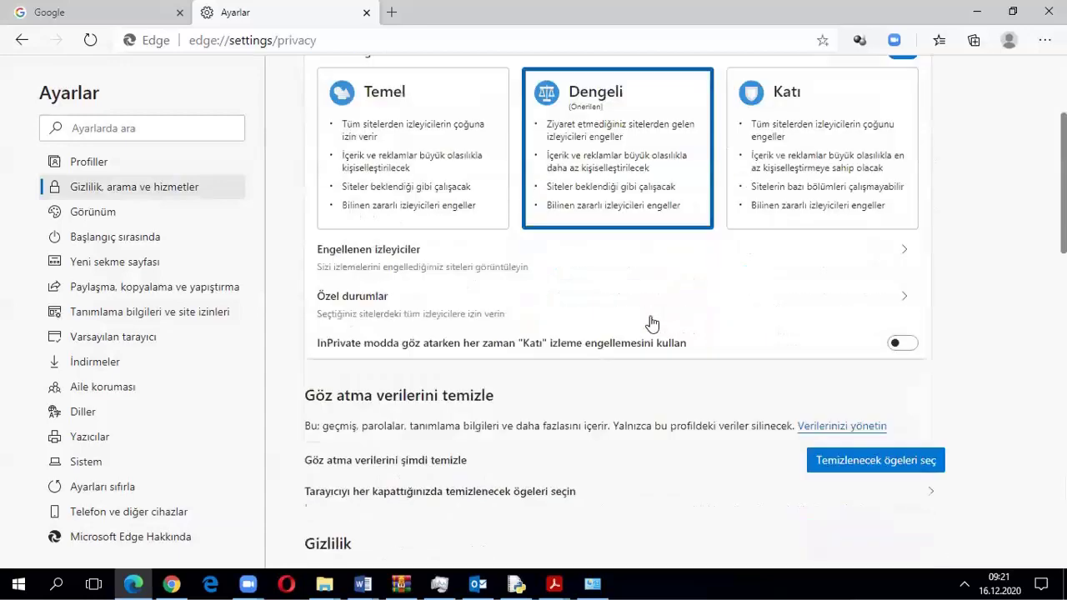
scroll(602, 404, "down", 8)
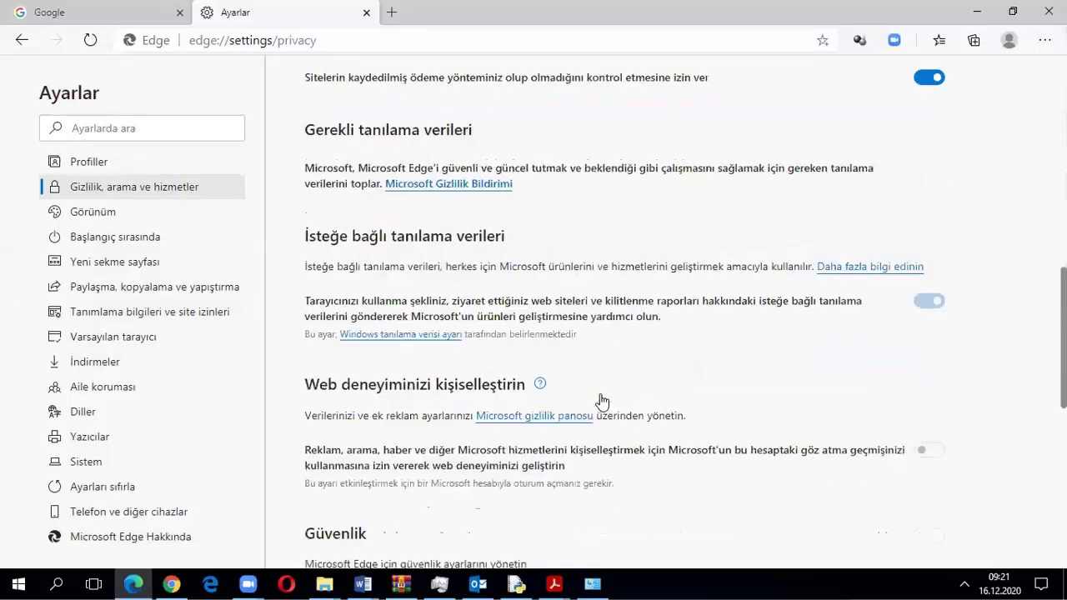
scroll(603, 401, "down", 3)
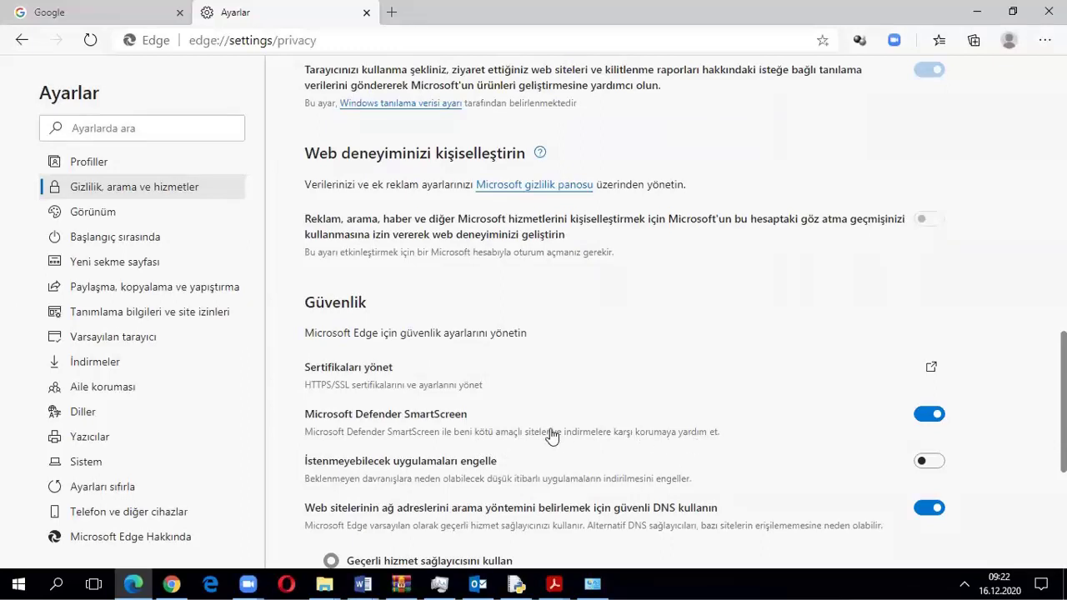
scroll(548, 436, "down", 1)
left_click(922, 340)
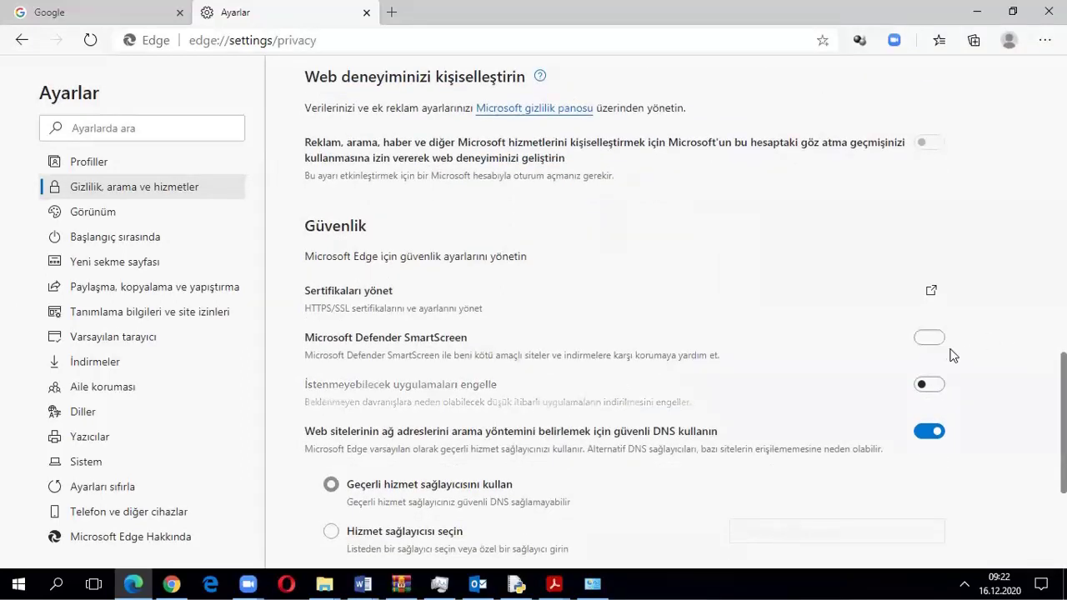
left_click(932, 340)
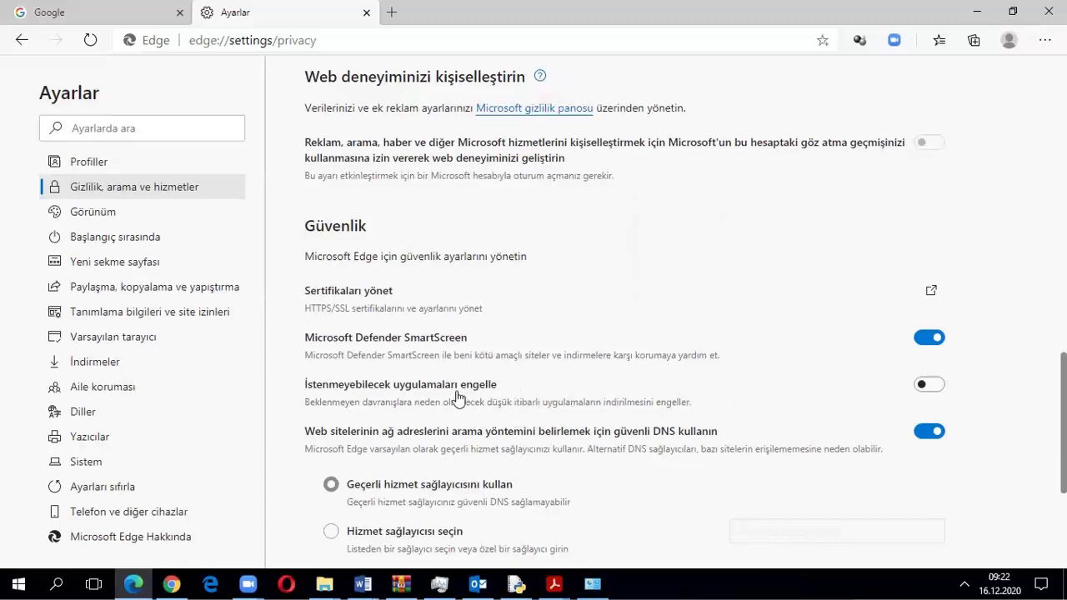
Switch on İstenmeyebilecek uygulamaları engelle to block potentially unwanted apps
left_click(923, 385)
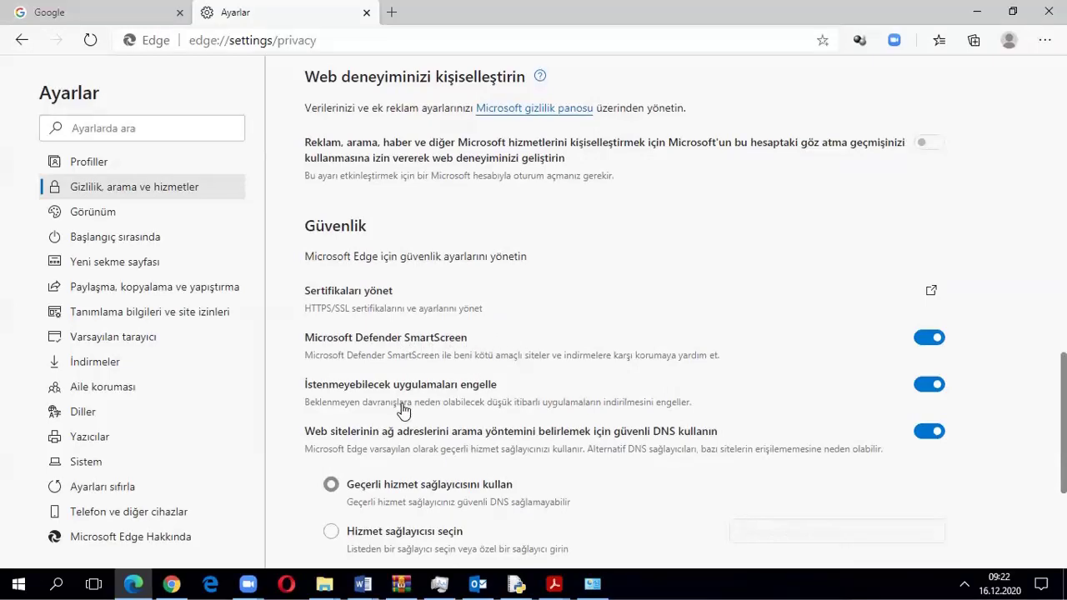
scroll(430, 424, "down", 3)
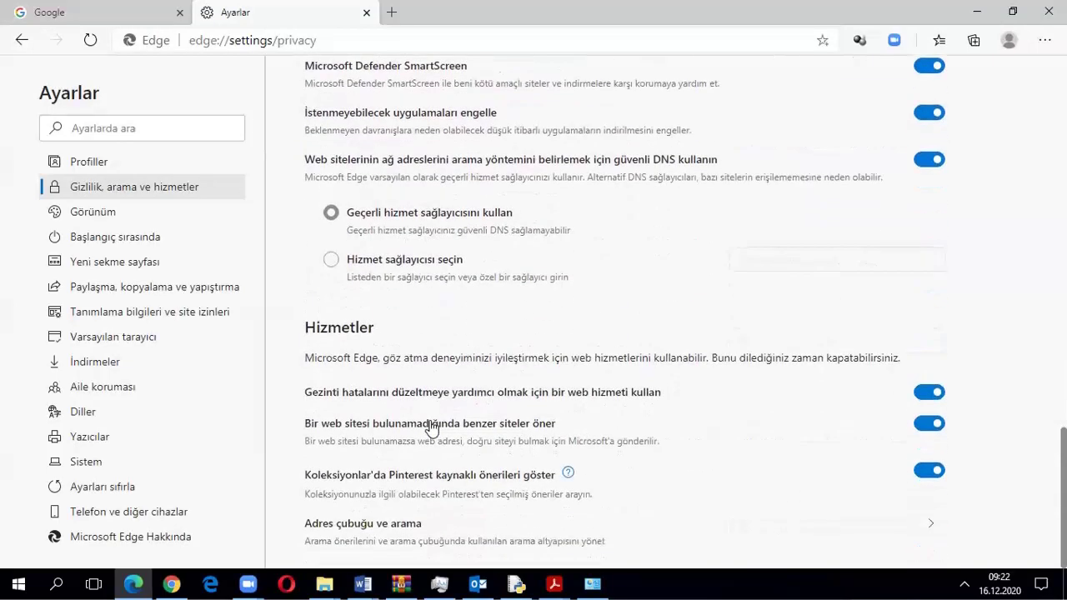
scroll(124, 155, "up", 1)
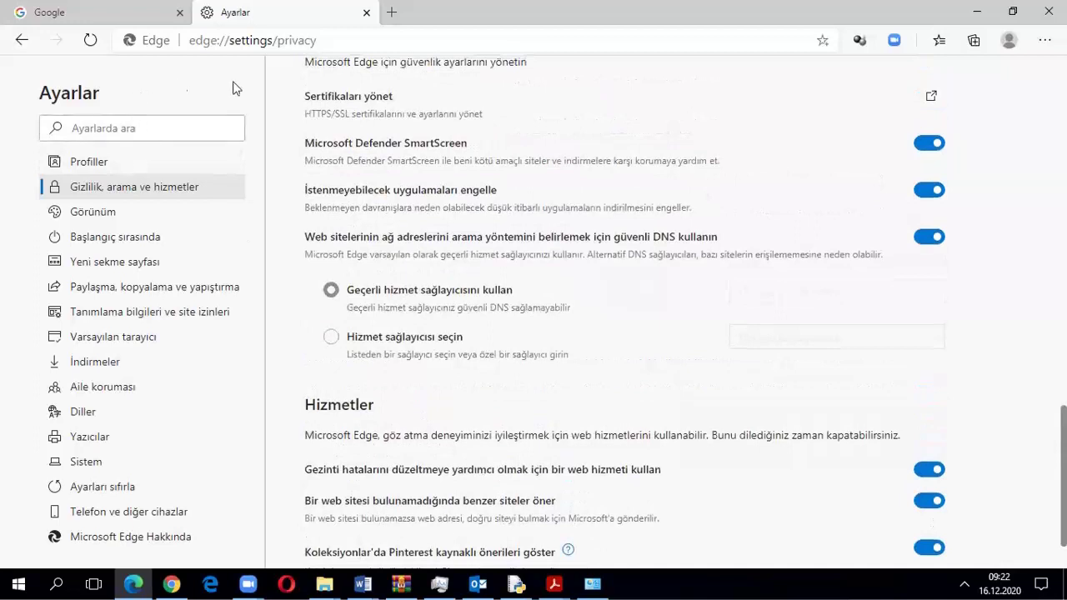
scroll(421, 337, "up", 1)
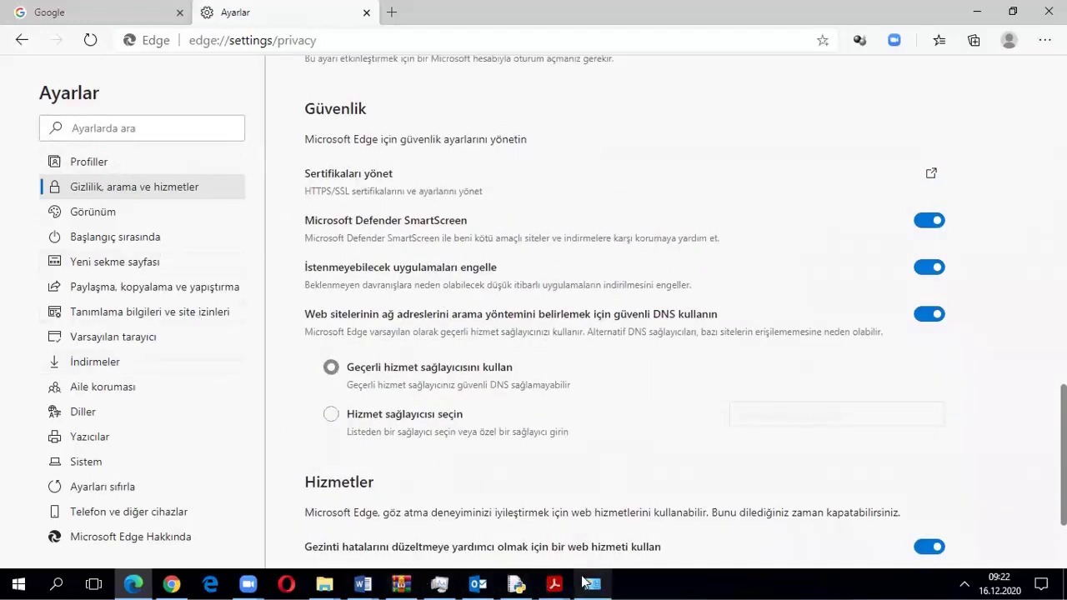
left_click(554, 583)
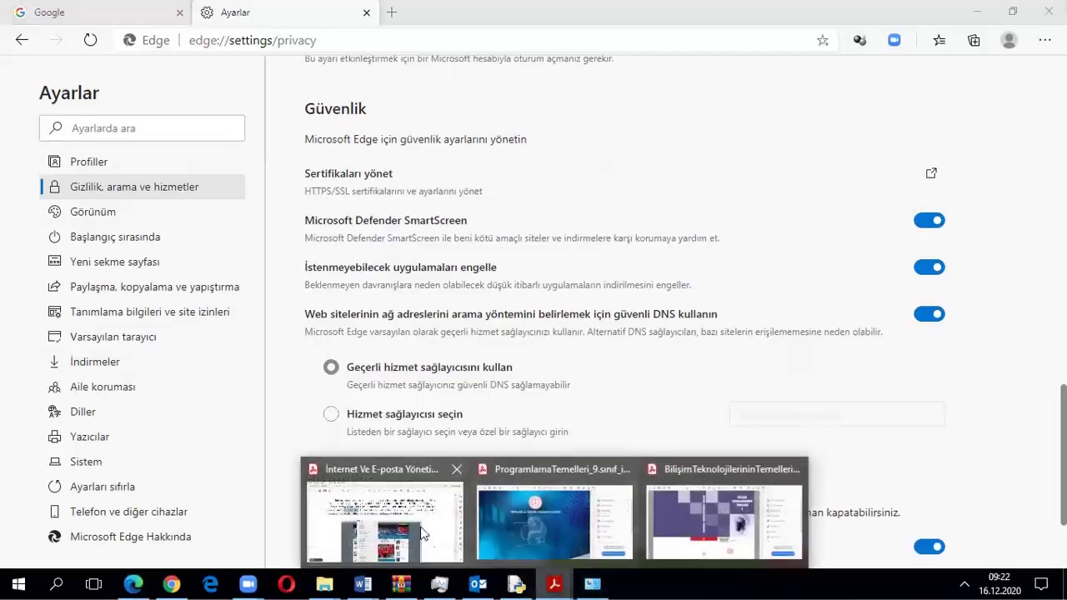
Bring the İnternet Ve E-posta Yönetimi PDF forward and scroll to the page 81 Internet Seçenekleri figure
left_click(421, 525)
scroll(430, 361, "down", 5)
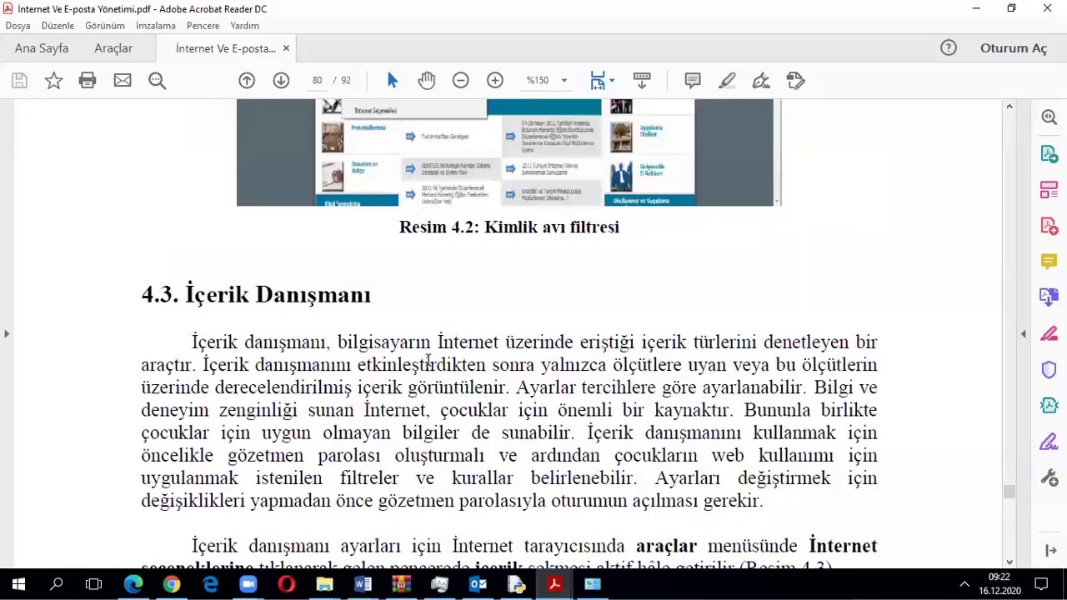
scroll(429, 360, "down", 2)
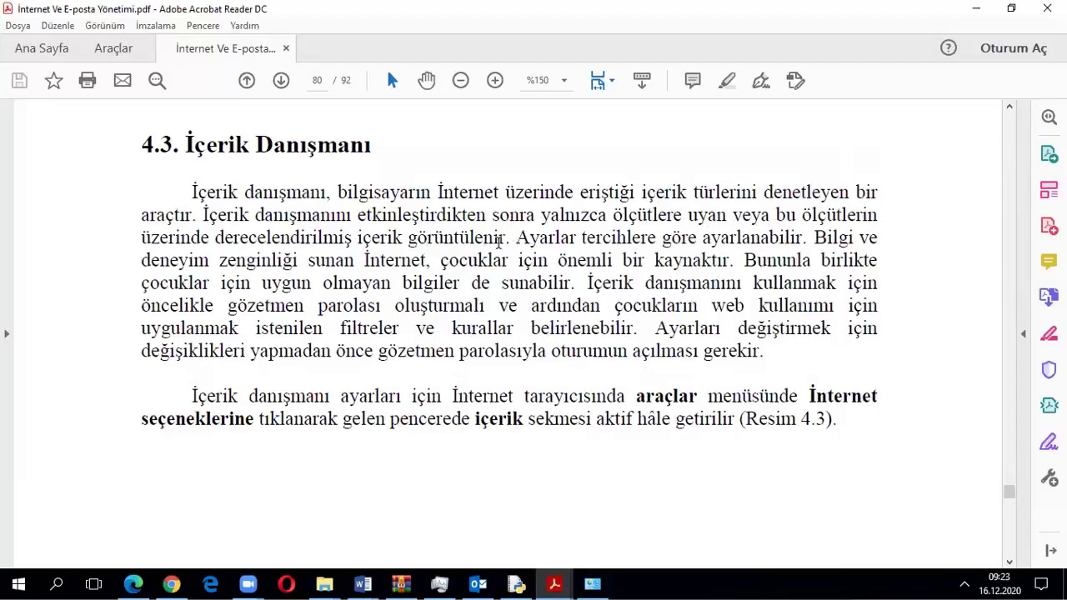
scroll(409, 392, "down", 3)
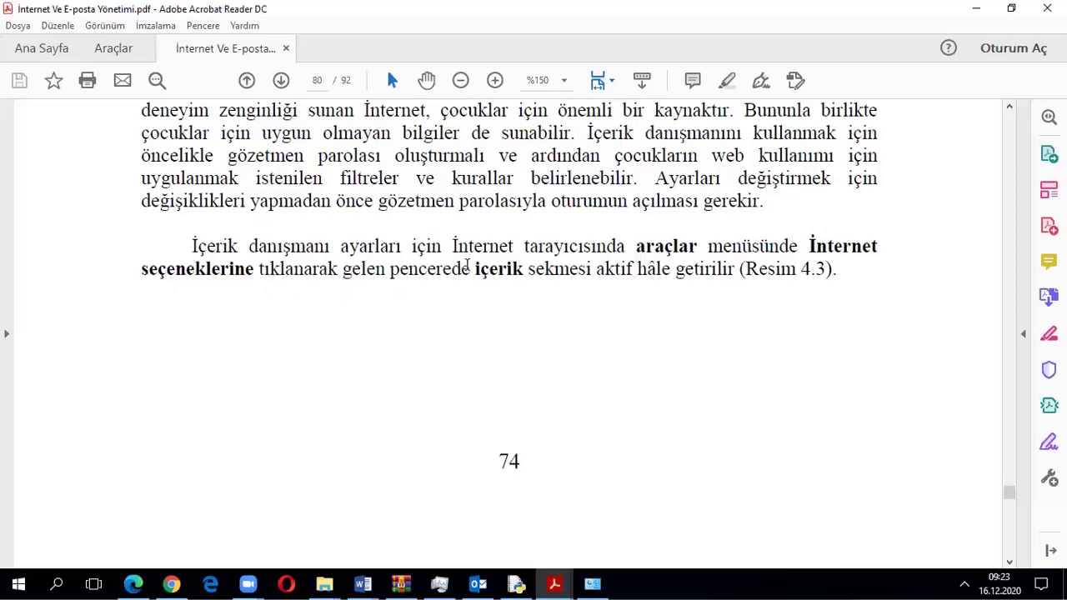
scroll(364, 325, "down", 6)
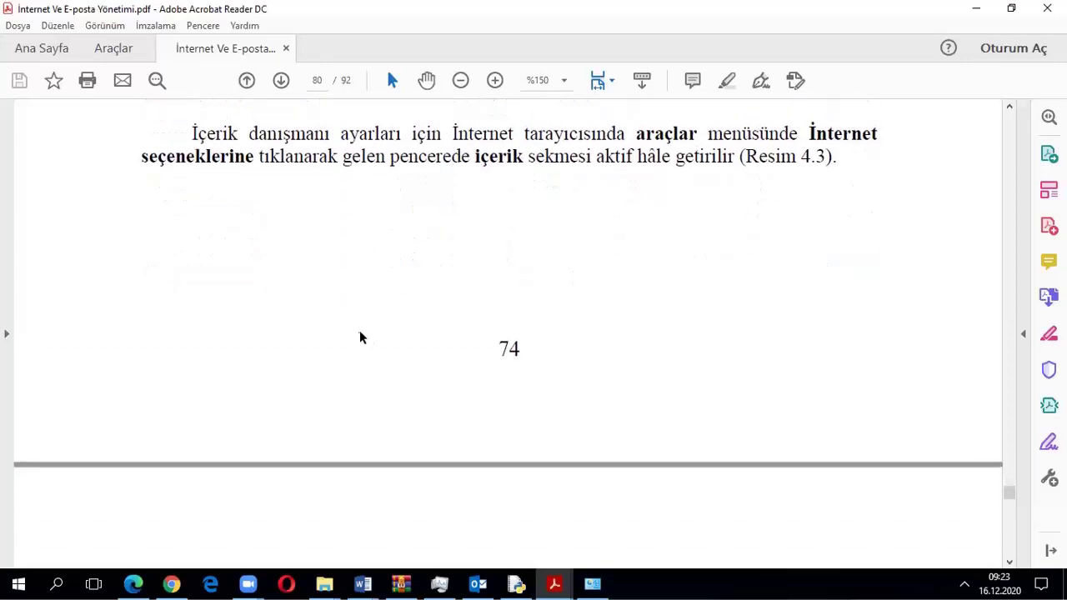
scroll(353, 334, "down", 3)
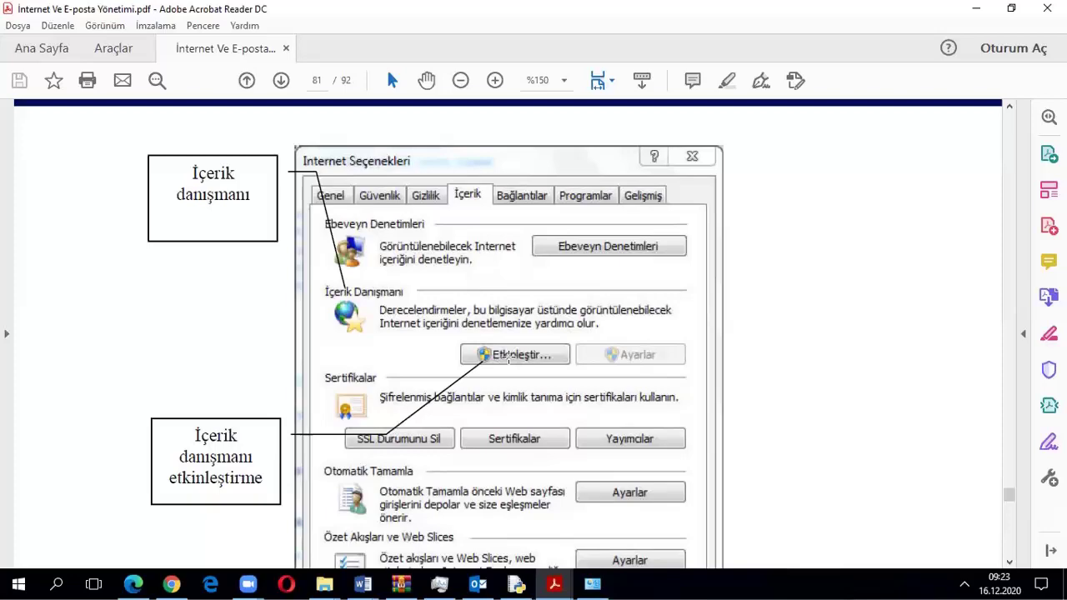
Scroll the PDF to page 82, reaching the Resim 4.4 İçerik danışmanı caption and section 4.4
scroll(510, 359, "down", 5)
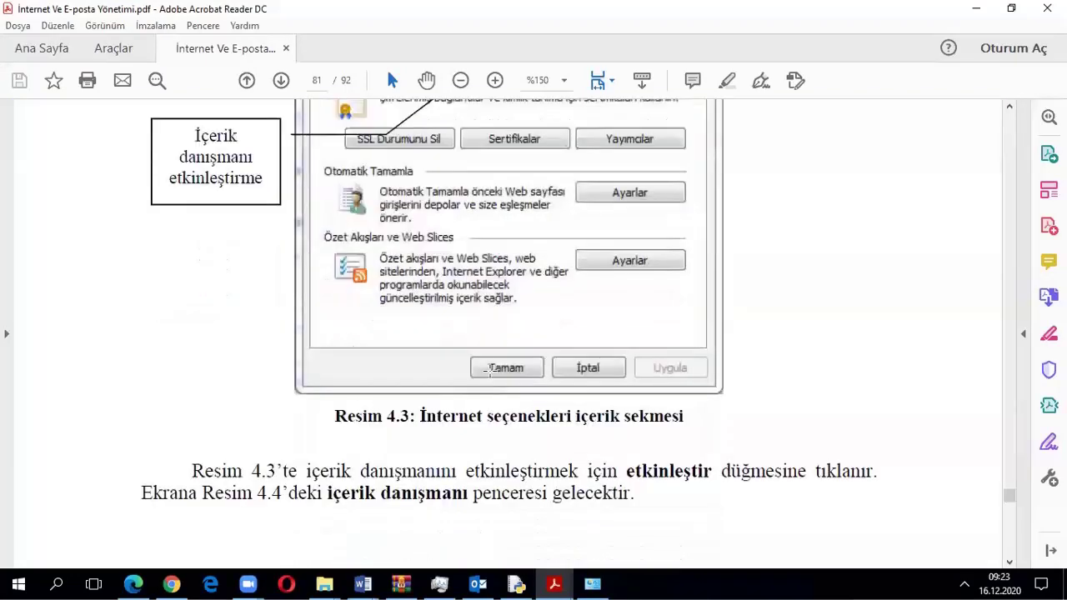
scroll(490, 371, "down", 13)
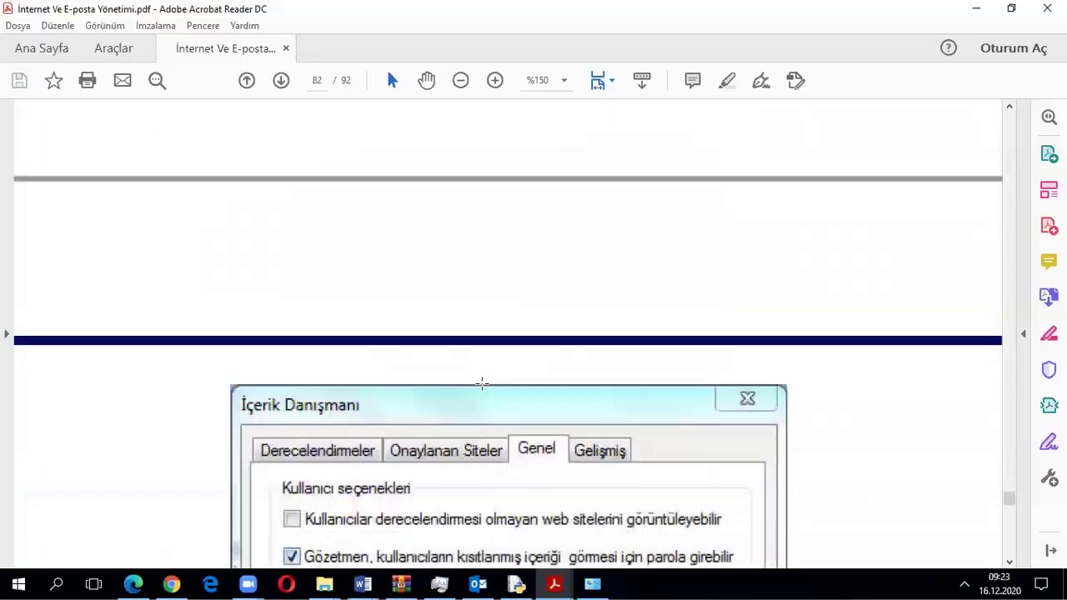
scroll(481, 383, "down", 4)
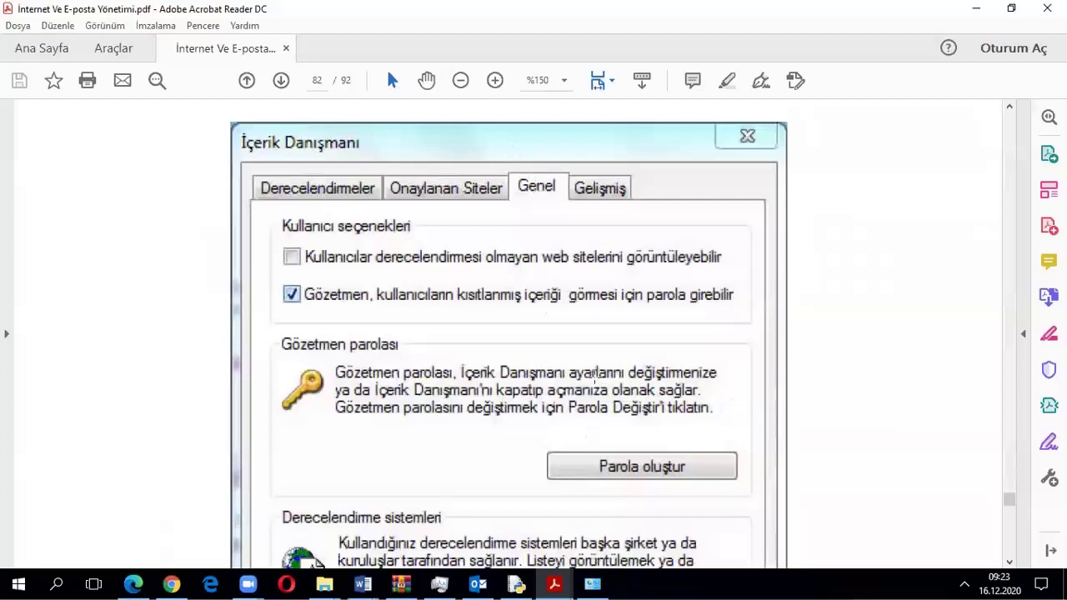
scroll(467, 417, "down", 2)
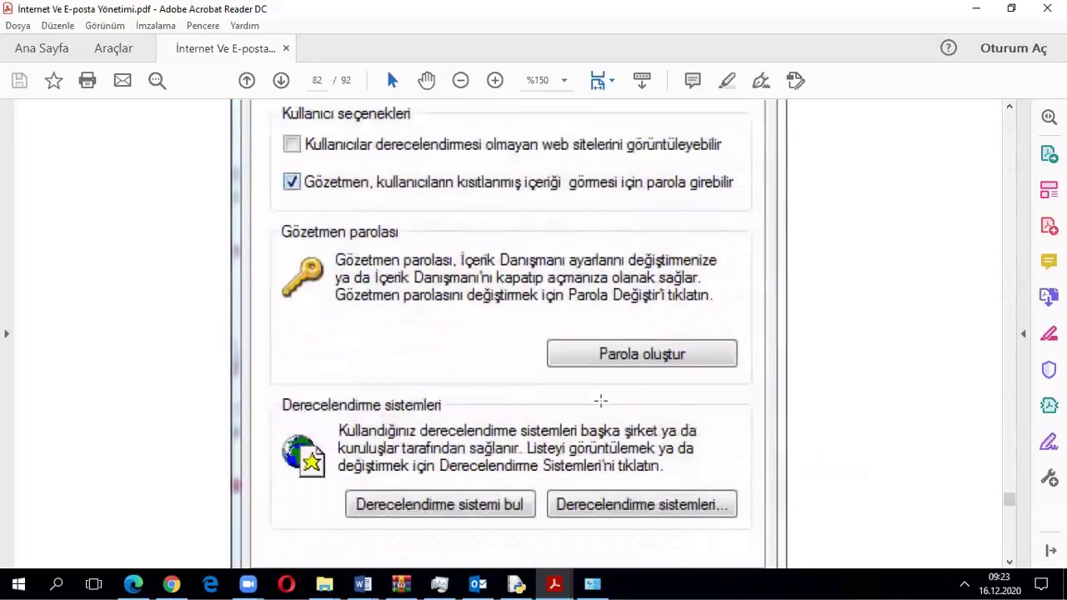
scroll(601, 375, "up", 1)
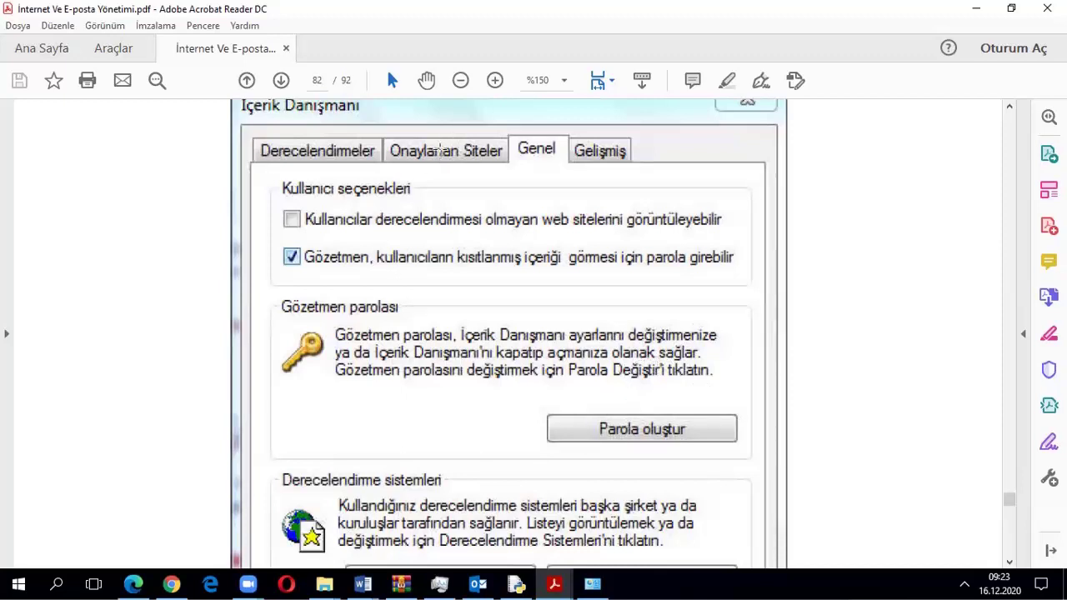
scroll(392, 292, "down", 4)
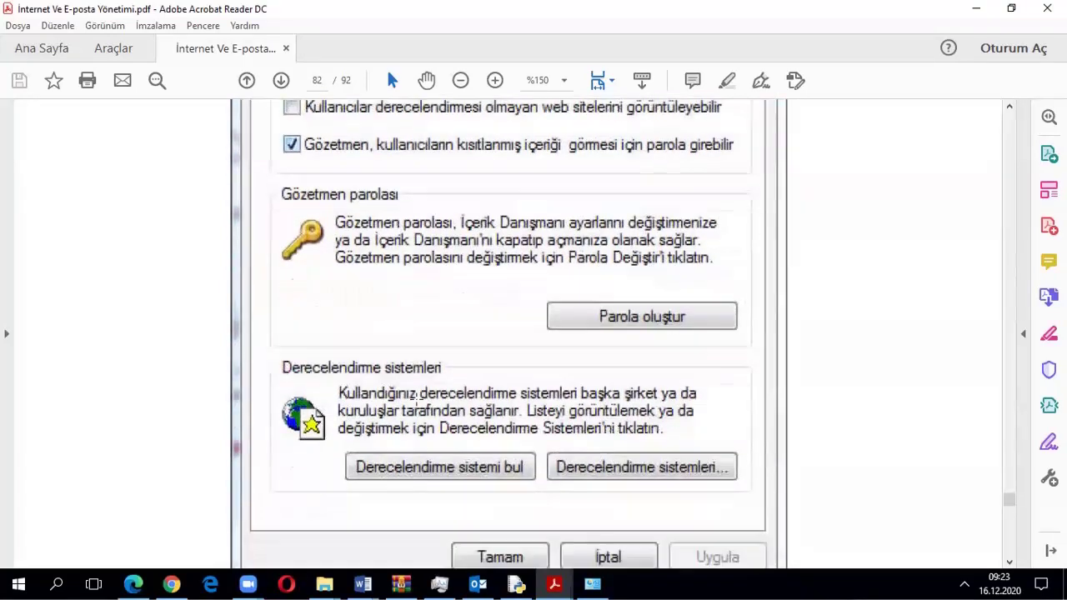
scroll(417, 400, "up", 7)
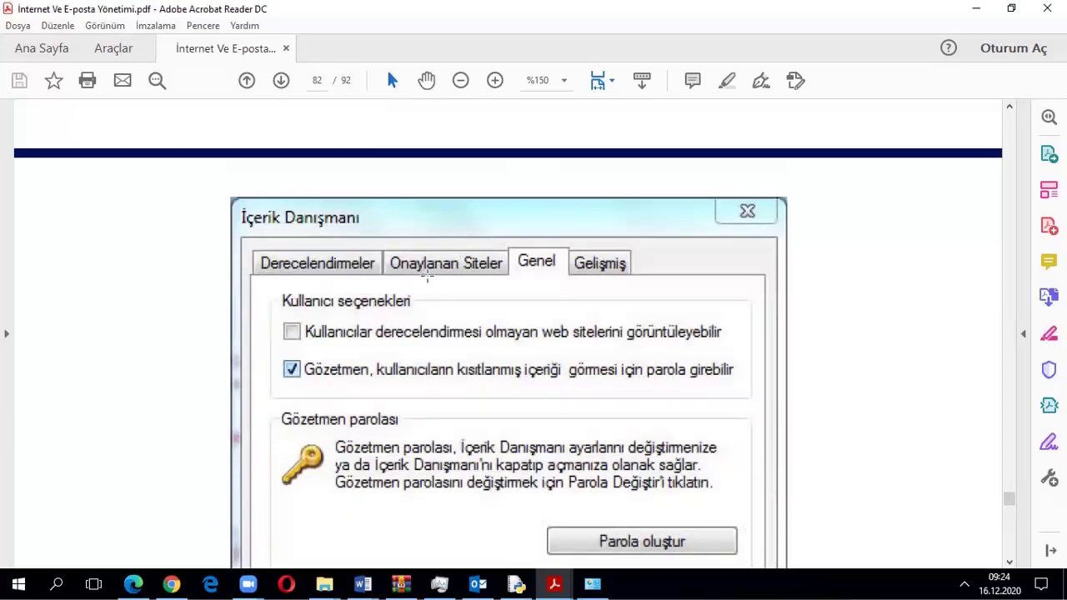
scroll(462, 269, "up", 14)
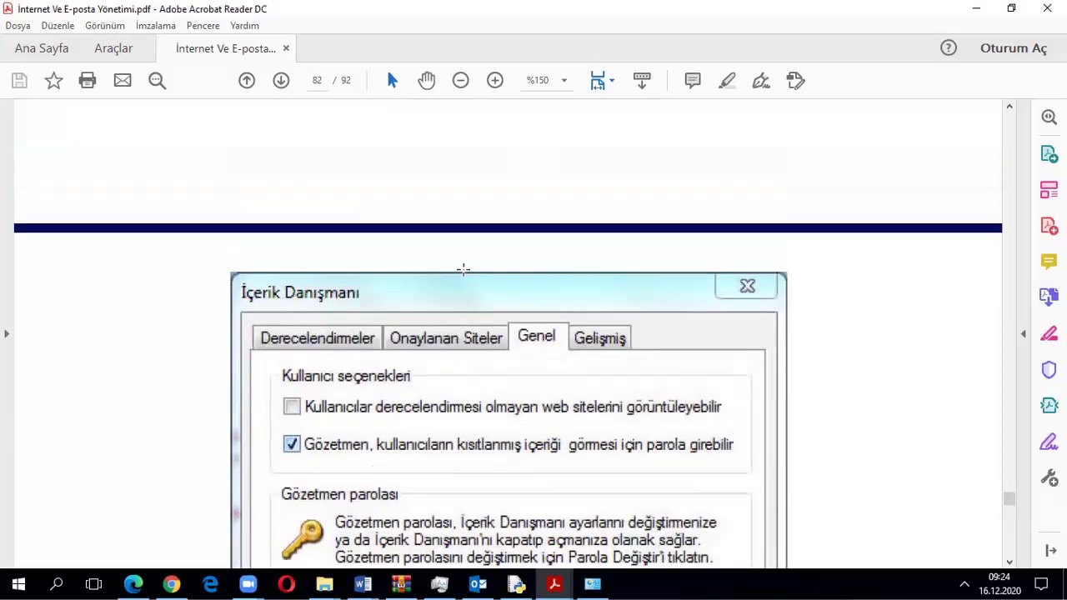
scroll(467, 272, "down", 13)
scroll(468, 272, "down", 6)
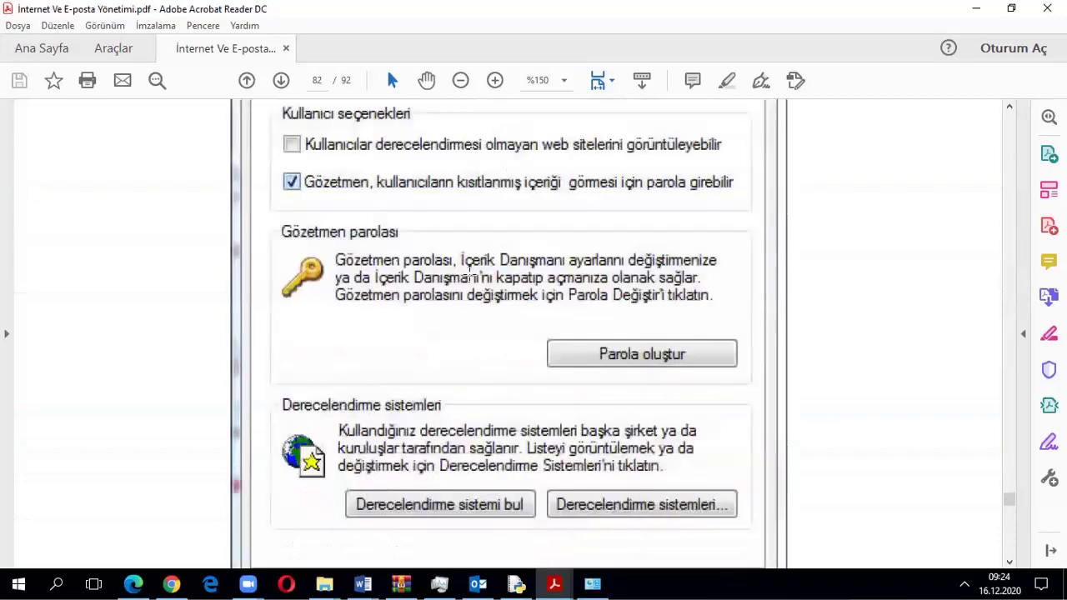
scroll(467, 272, "down", 11)
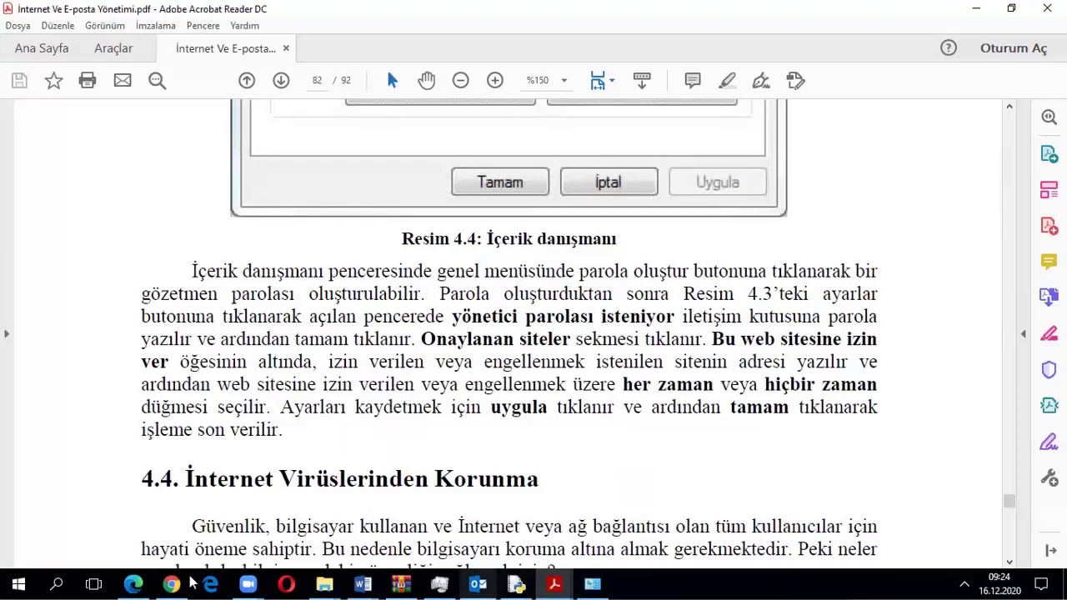
Glance at Edge's security and Aile koruması settings, then switch back to the PDF
left_click(133, 583)
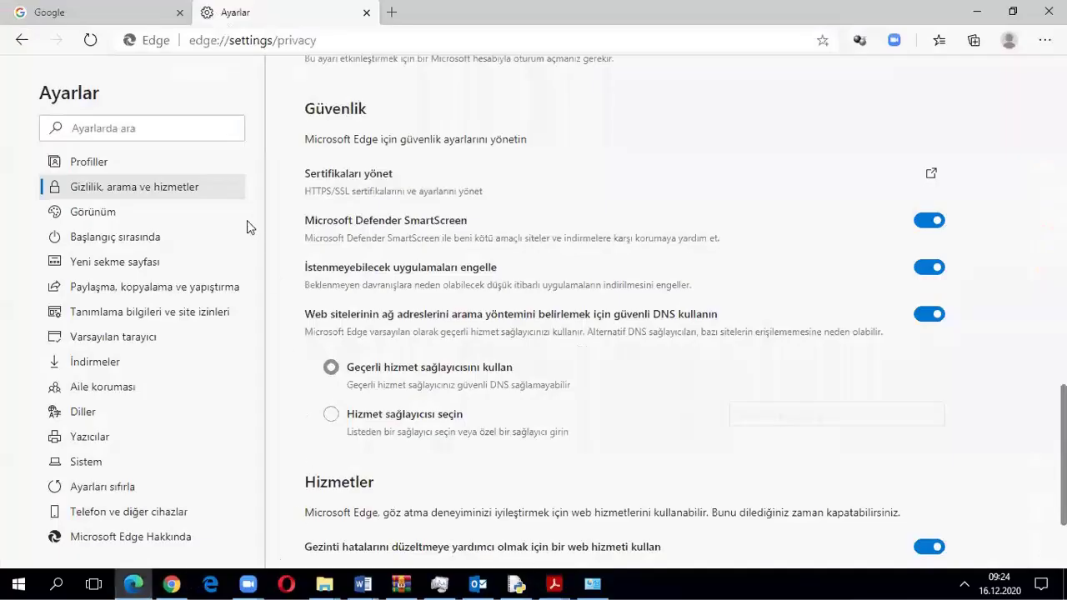
left_click(130, 390)
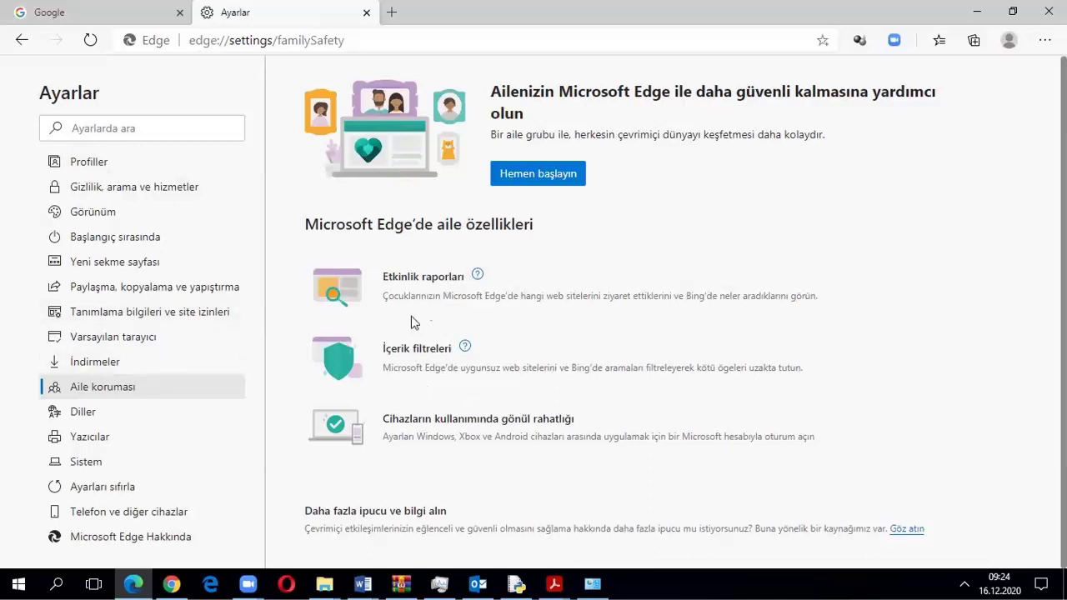
left_click(551, 583)
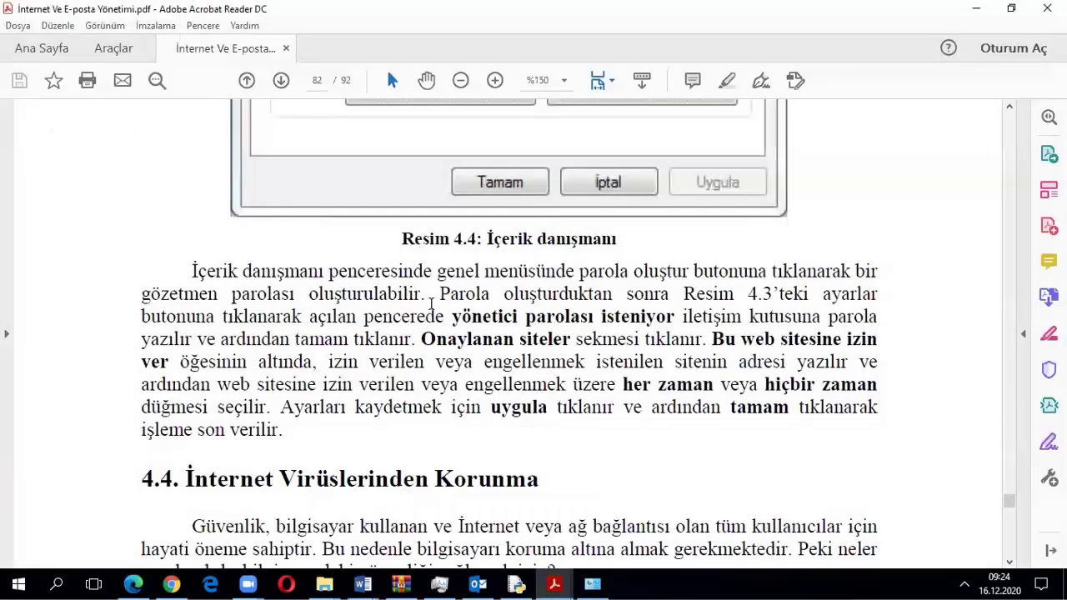
Scroll the PDF from page 82 to page 83, past the firewall paragraph
scroll(430, 302, "down", 3)
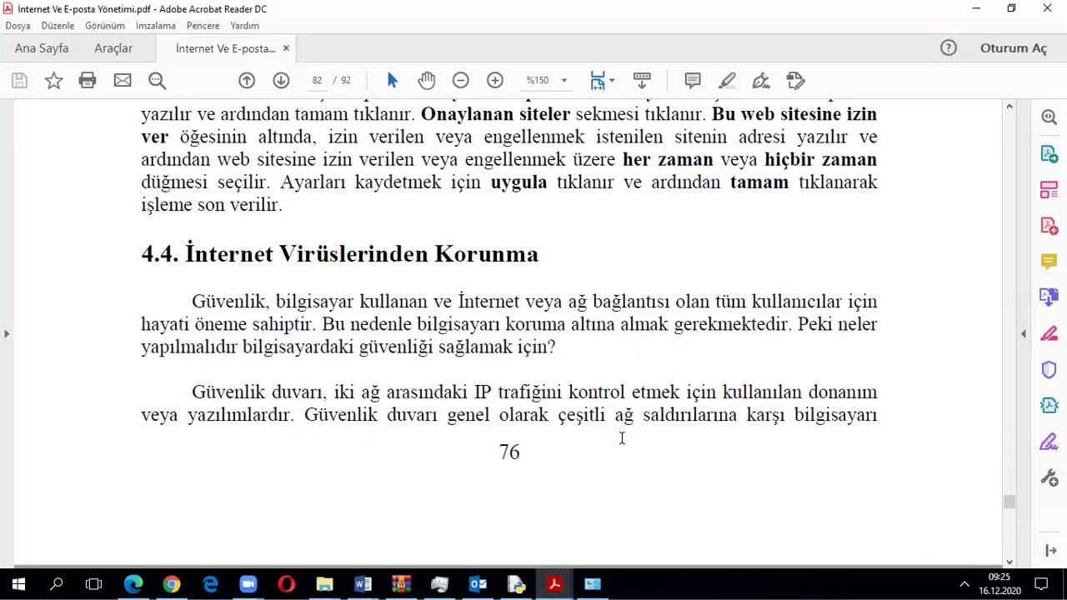
scroll(720, 451, "down", 8)
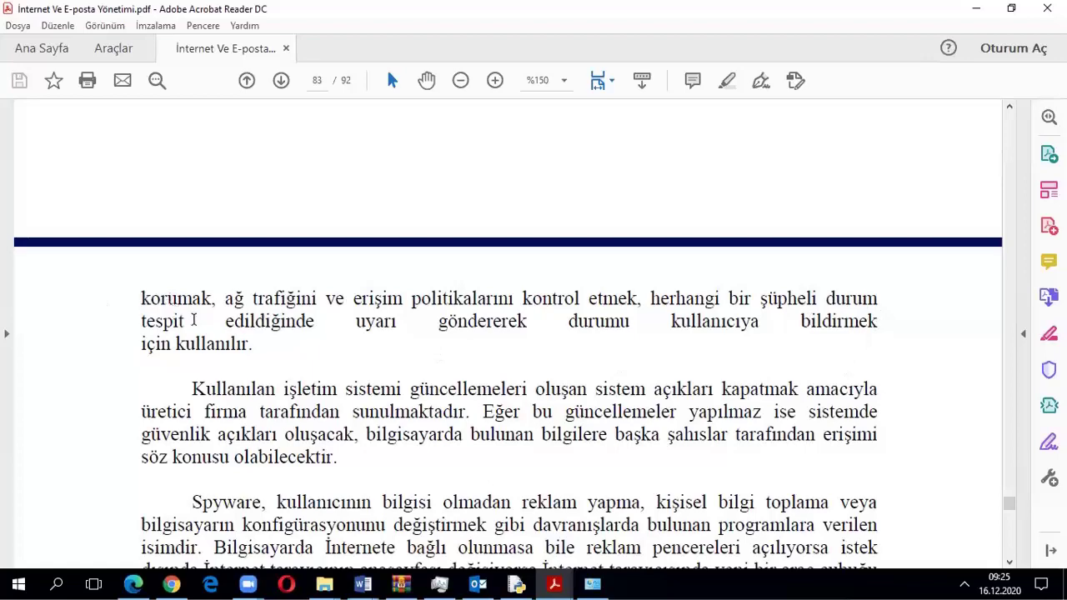
Open the list of apps and features allowed through Windows Güvenlik Duvarı
left_click(598, 583)
left_click(15, 31)
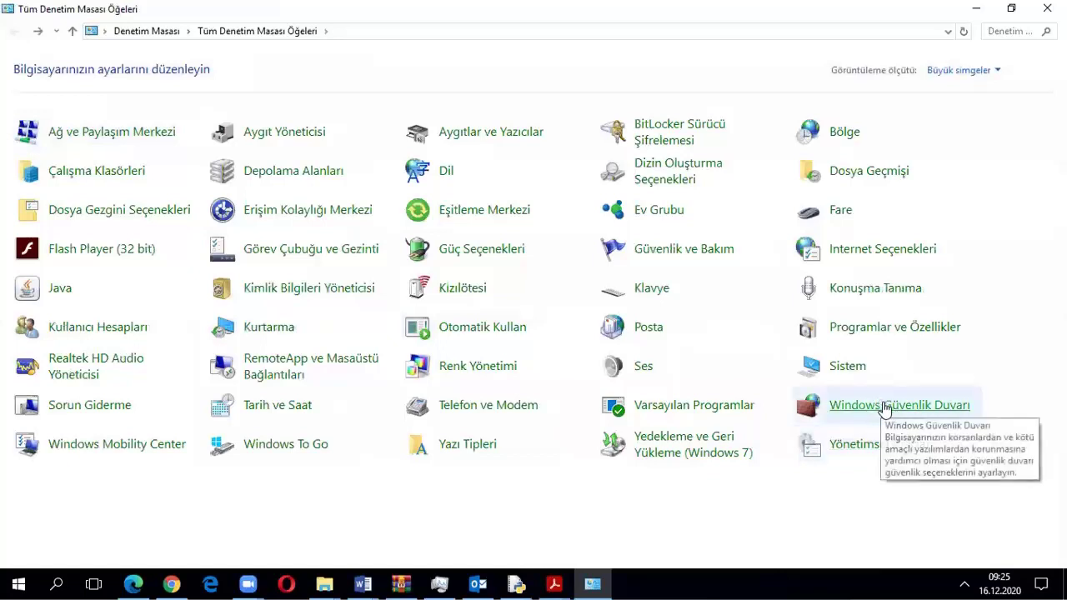
key("alt+Right")
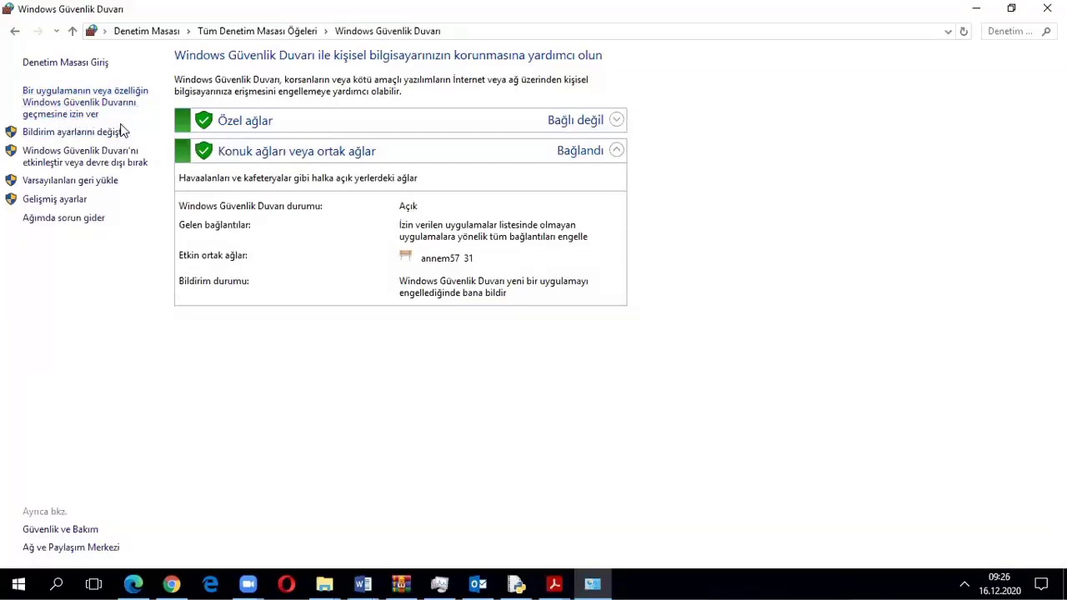
left_click(79, 106)
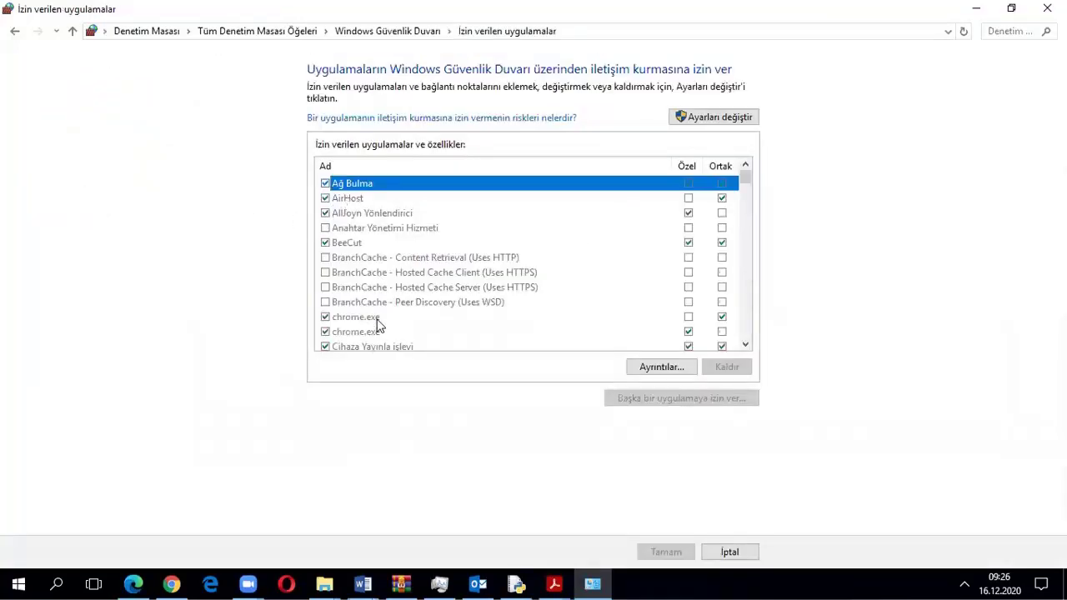
Scroll the allowed apps list to the bottom, ending at Zoom Video Conference
scroll(377, 325, "down", 2)
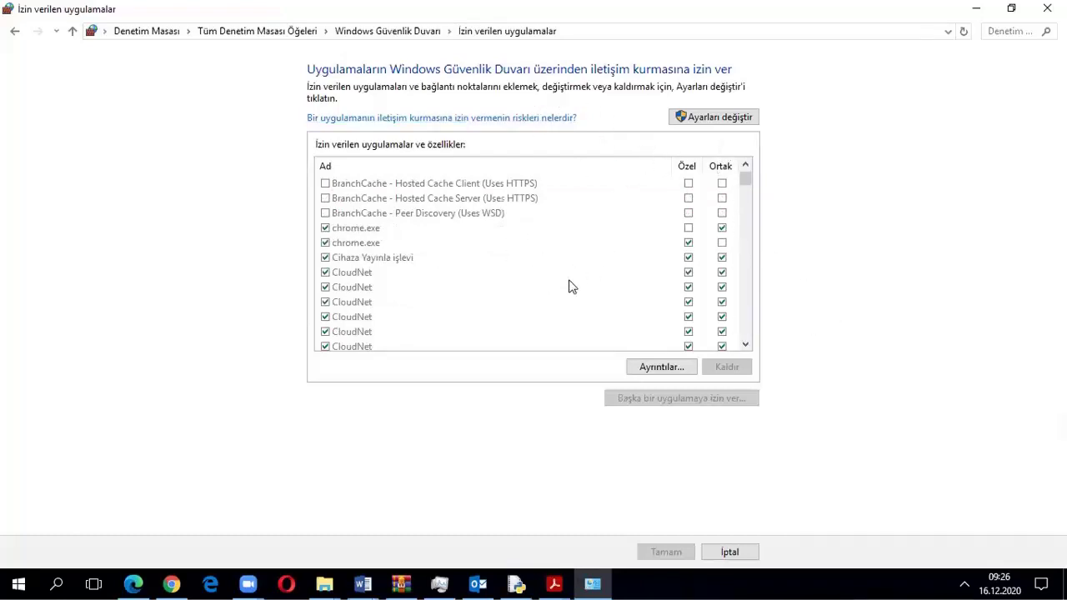
scroll(567, 287, "down", 3)
scroll(562, 295, "down", 4)
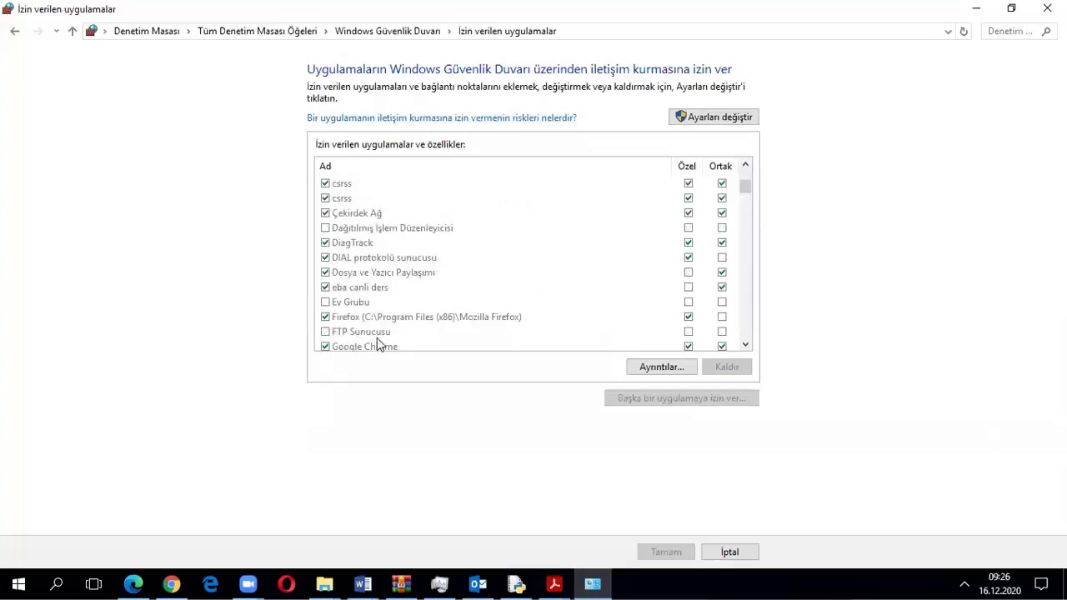
scroll(385, 250, "down", 4)
scroll(384, 243, "down", 4)
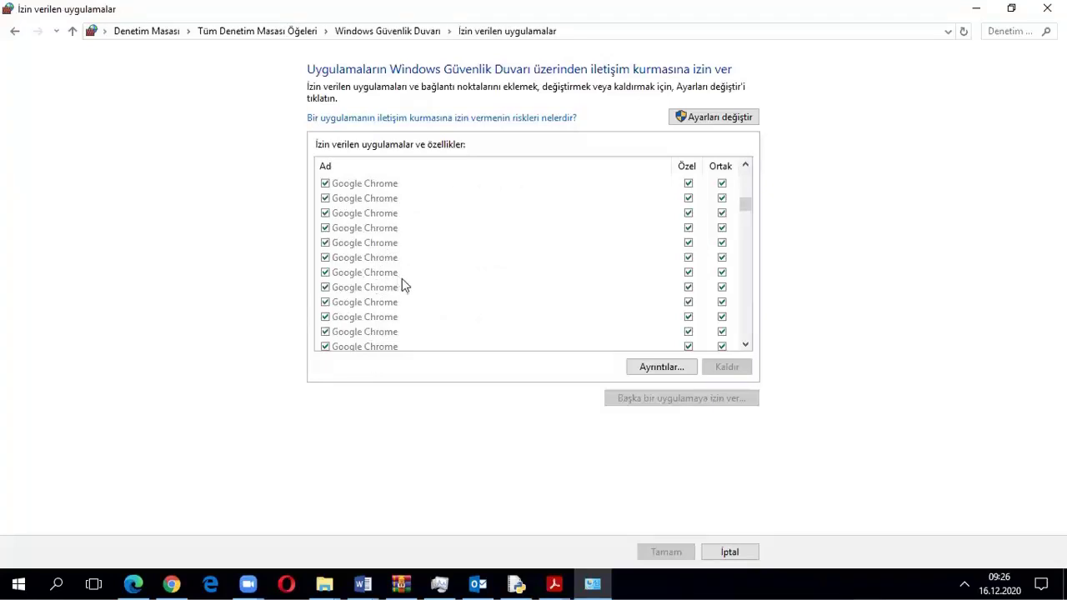
scroll(402, 288, "down", 4)
left_click_drag(742, 258, 738, 362)
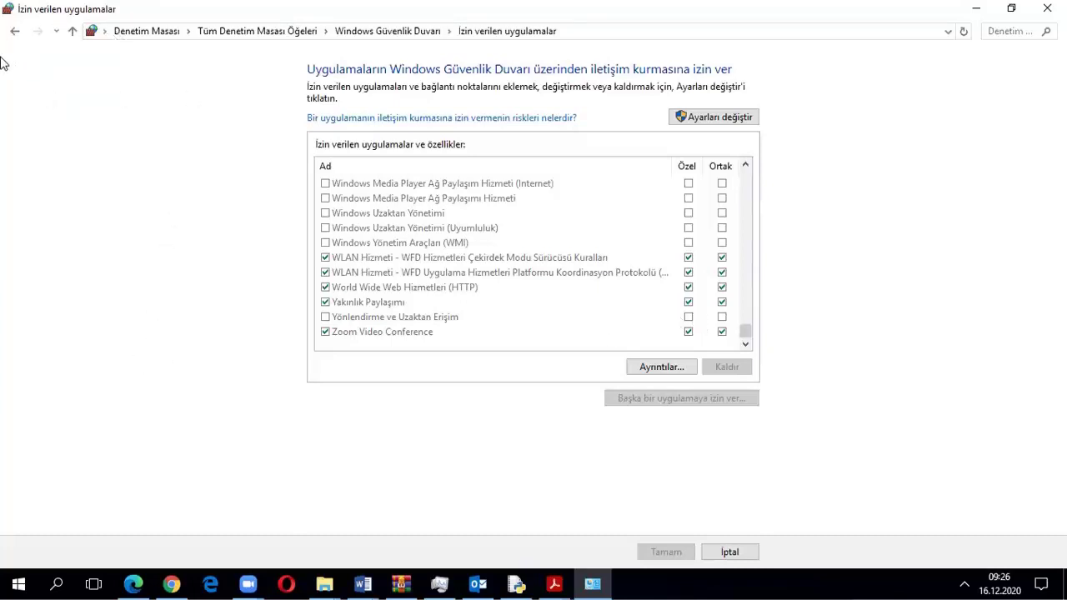
Review the firewall on/off page, confirming private and public networks are protected, then go back
left_click(14, 31)
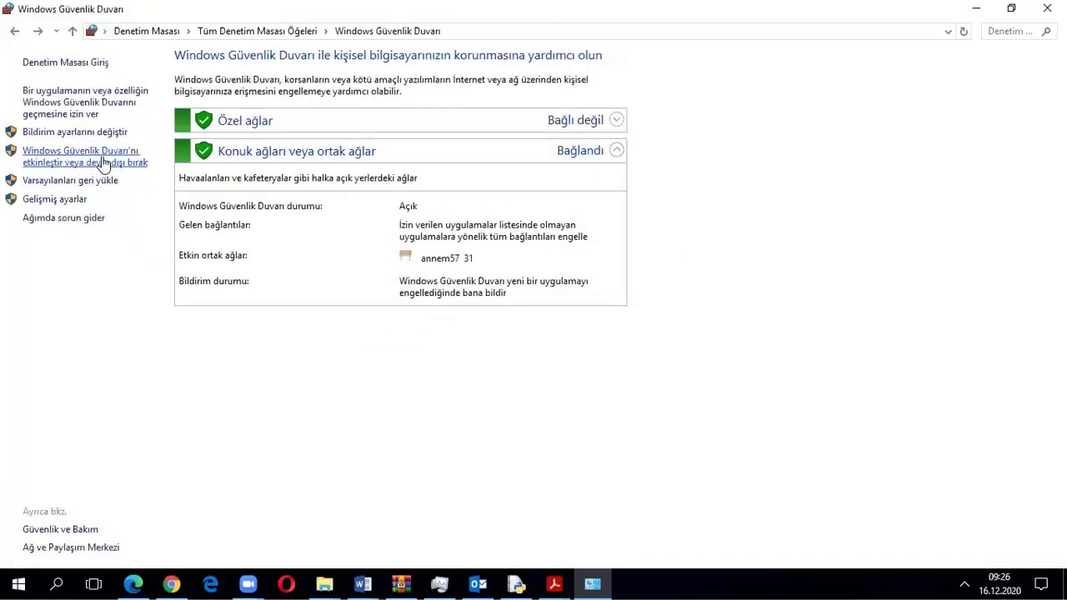
left_click(105, 162)
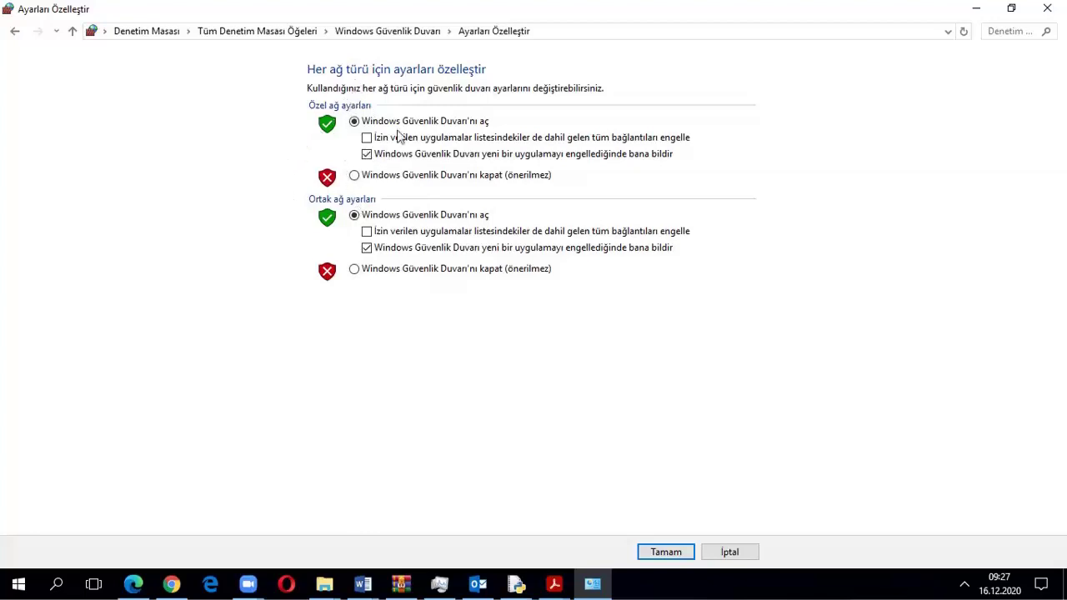
left_click(15, 31)
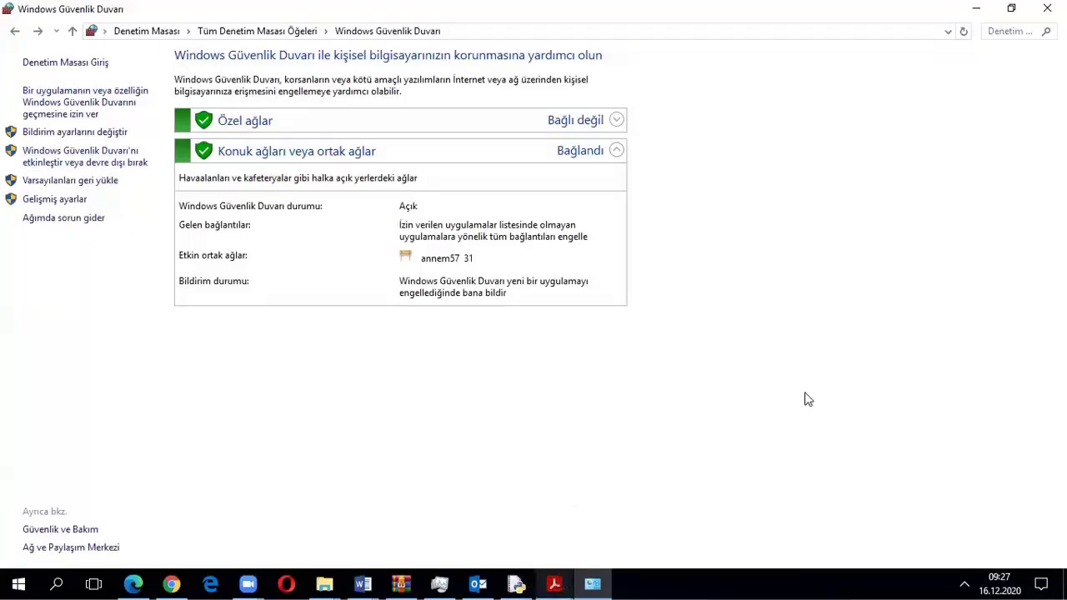
Switch to the PDF and scroll page 83 to the operating system updates and spyware paragraphs
key("alt+Tab")
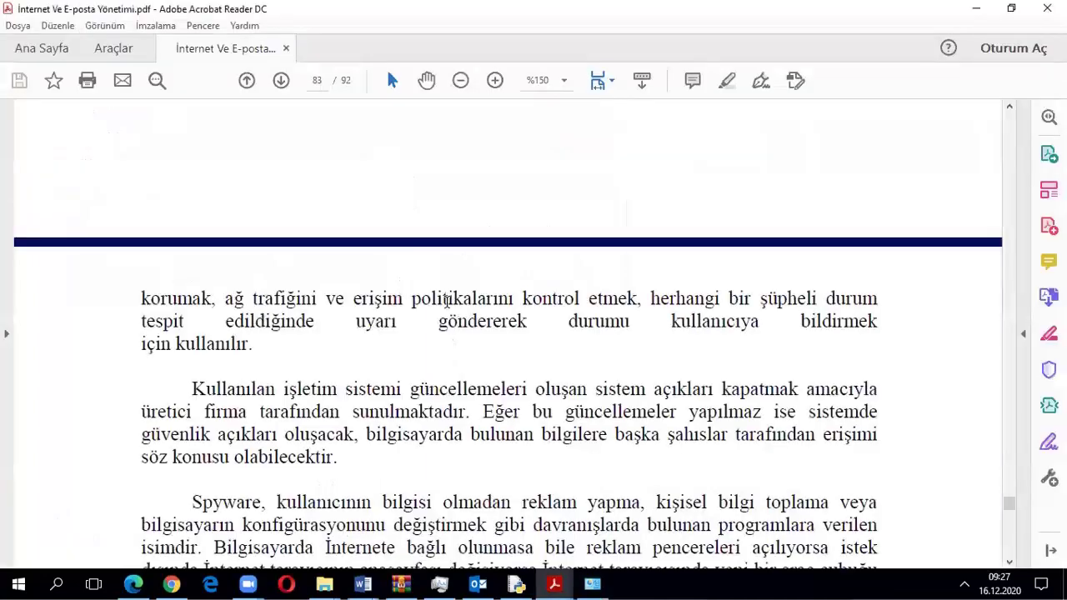
scroll(447, 301, "down", 3)
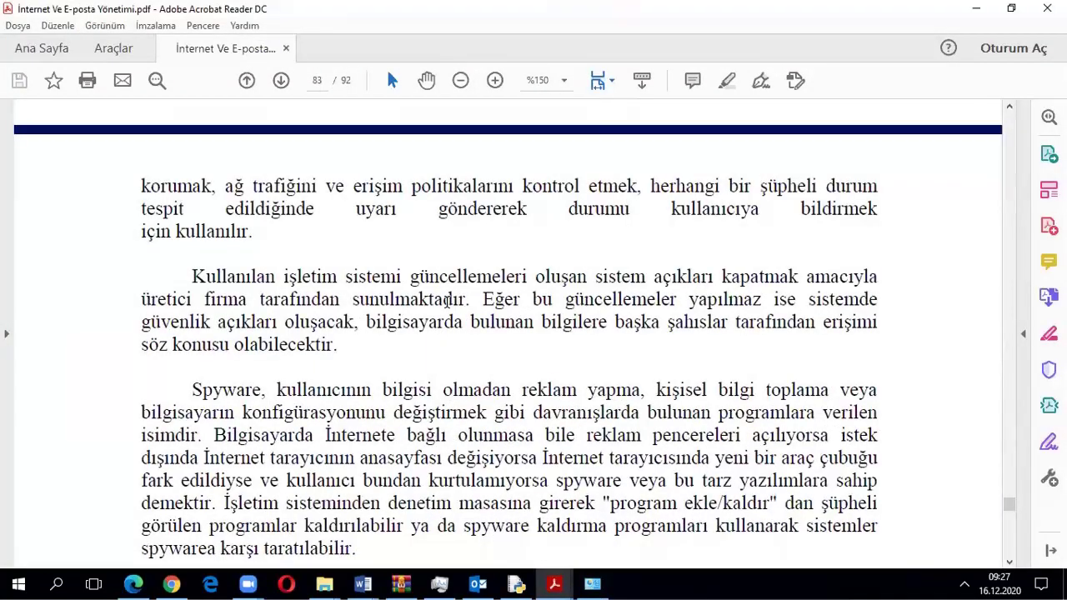
scroll(447, 300, "down", 1)
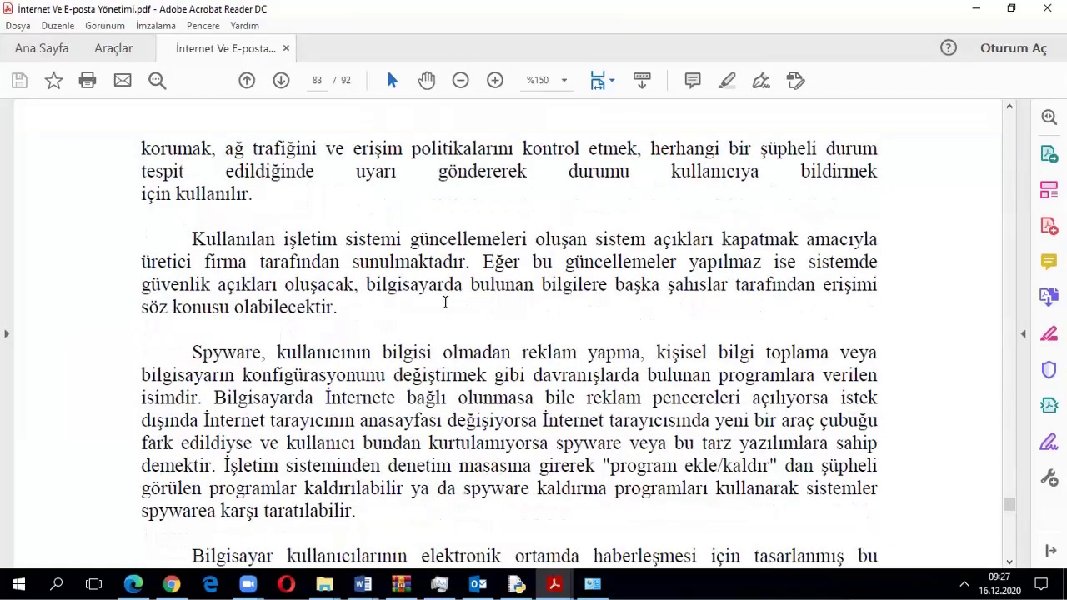